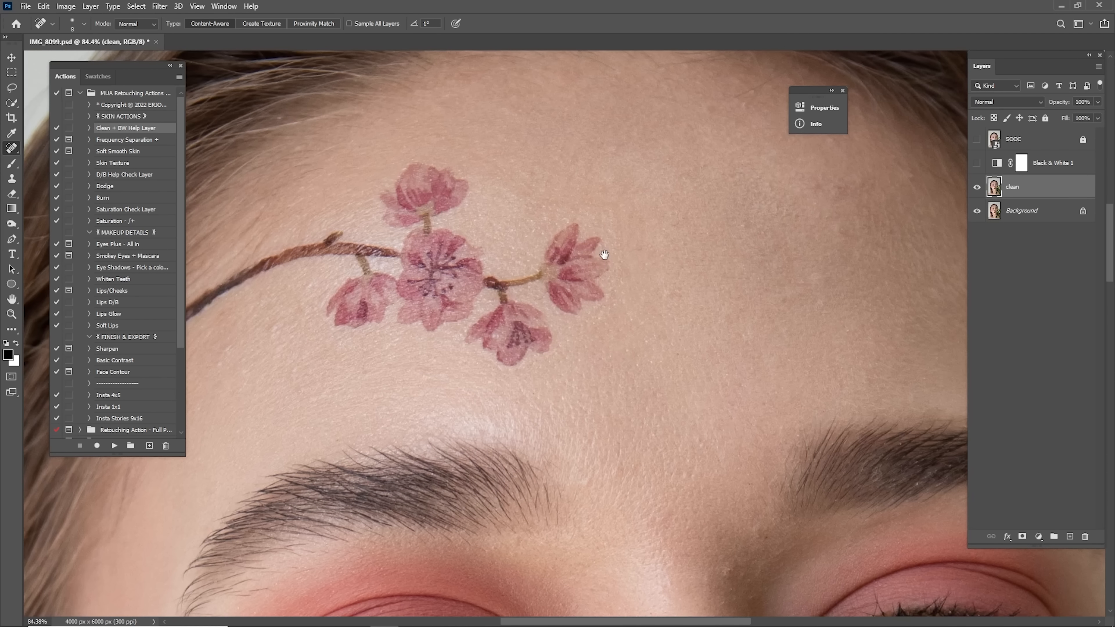
# Heal the small blemishes across the forehead beside the painted blossoms on the clean layer
pyautogui.moveTo(679, 274); pyautogui.dragTo(654, 252)
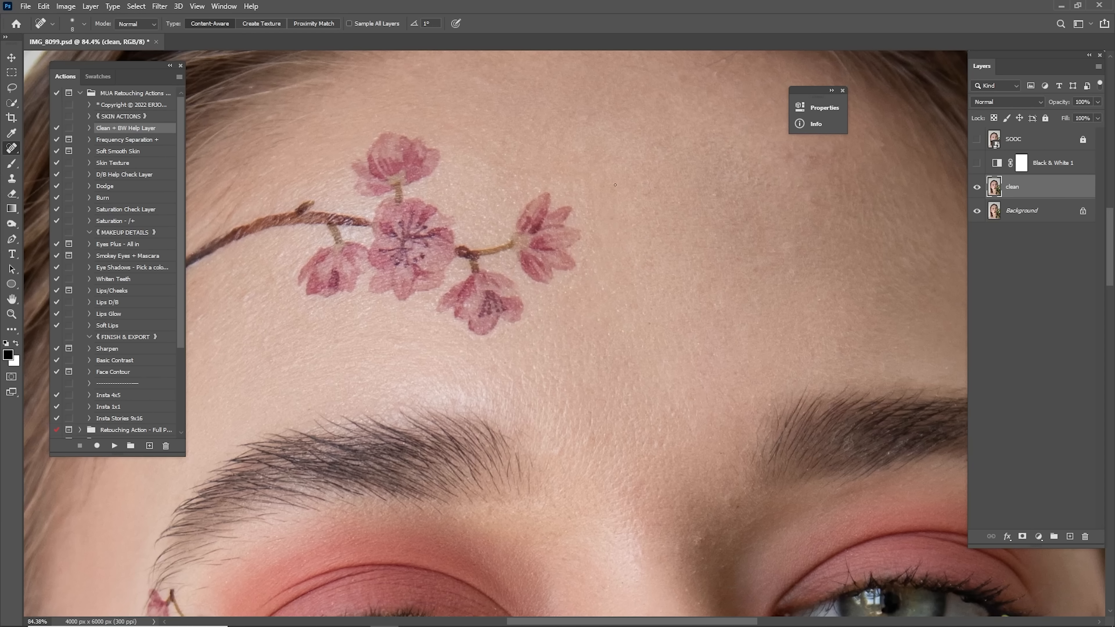
pyautogui.scroll(3, 607, 238)
pyautogui.moveTo(639, 212)
pyautogui.mouseDown()
pyautogui.moveTo(593, 237)
pyautogui.moveTo(553, 219)
pyautogui.mouseUp()
pyautogui.moveTo(565, 212); pyautogui.dragTo(559, 222)
pyautogui.moveTo(703, 167)
pyautogui.mouseDown()
pyautogui.moveTo(661, 192)
pyautogui.moveTo(627, 190)
pyautogui.moveTo(645, 199)
pyautogui.moveTo(653, 189)
pyautogui.mouseUp()
pyautogui.moveTo(657, 177)
pyautogui.mouseDown()
pyautogui.moveTo(608, 208)
pyautogui.moveTo(647, 200)
pyautogui.moveTo(683, 224)
pyautogui.moveTo(642, 145)
pyautogui.mouseUp()
pyautogui.moveTo(646, 211)
pyautogui.mouseDown()
pyautogui.moveTo(676, 205)
pyautogui.moveTo(664, 178)
pyautogui.mouseUp()
pyautogui.moveTo(689, 225)
pyautogui.mouseDown()
pyautogui.moveTo(632, 195)
pyautogui.moveTo(620, 219)
pyautogui.moveTo(590, 204)
pyautogui.moveTo(618, 212)
pyautogui.mouseUp()
# Heal the spots between the eyes and along the bridge of the nose
pyautogui.scroll(-10, 618, 213)
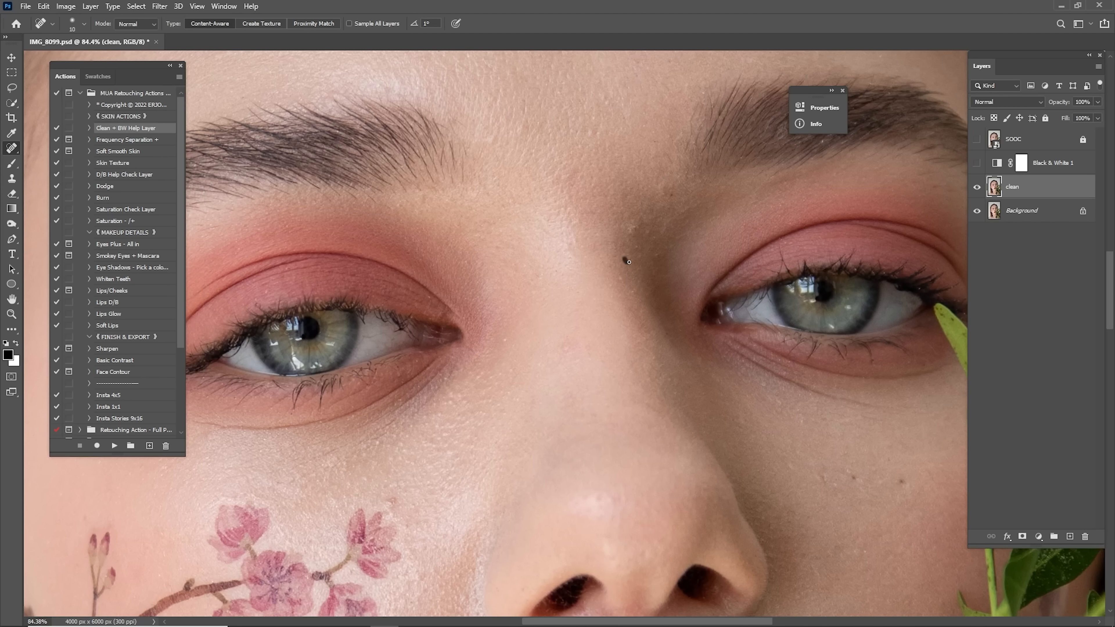
pyautogui.click(637, 249)
pyautogui.click(631, 229)
pyautogui.scroll(2, 680, 198)
pyautogui.hscroll(4, 680, 198)
pyautogui.scroll(3, 727, 176)
pyautogui.hscroll(4, 726, 176)
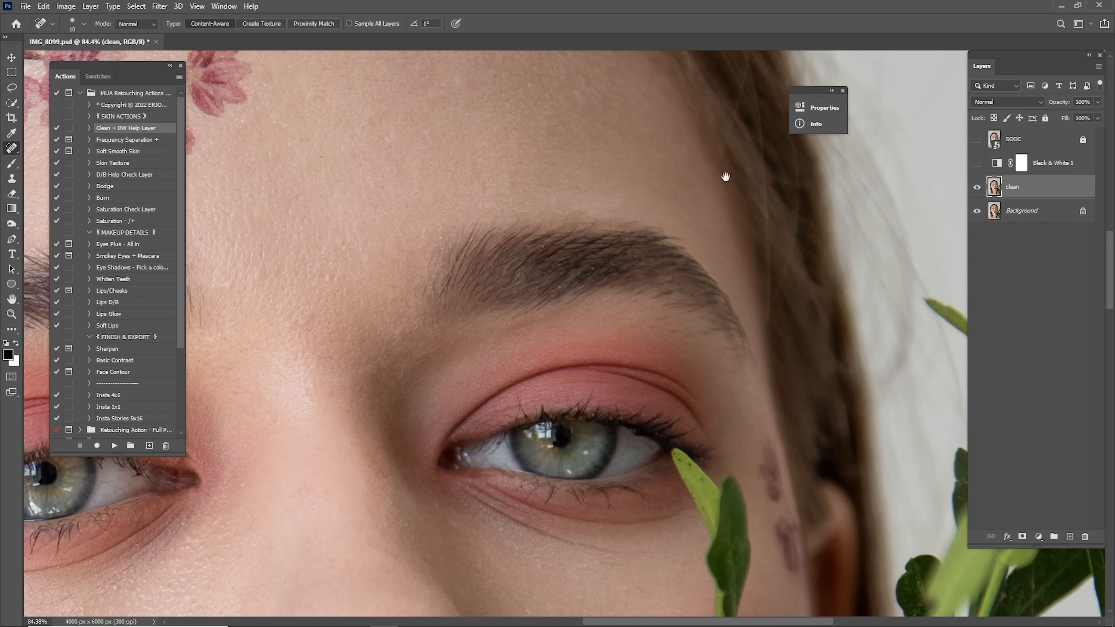
pyautogui.hscroll(-10, 659, 197)
pyautogui.scroll(-2, 658, 197)
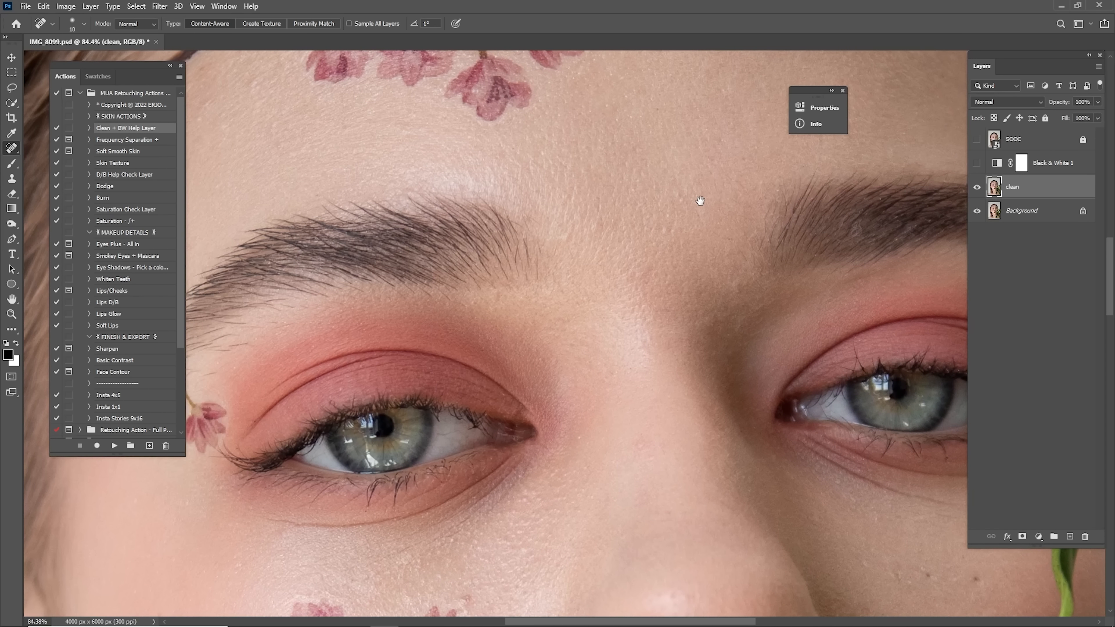
pyautogui.scroll(-5, 568, 234)
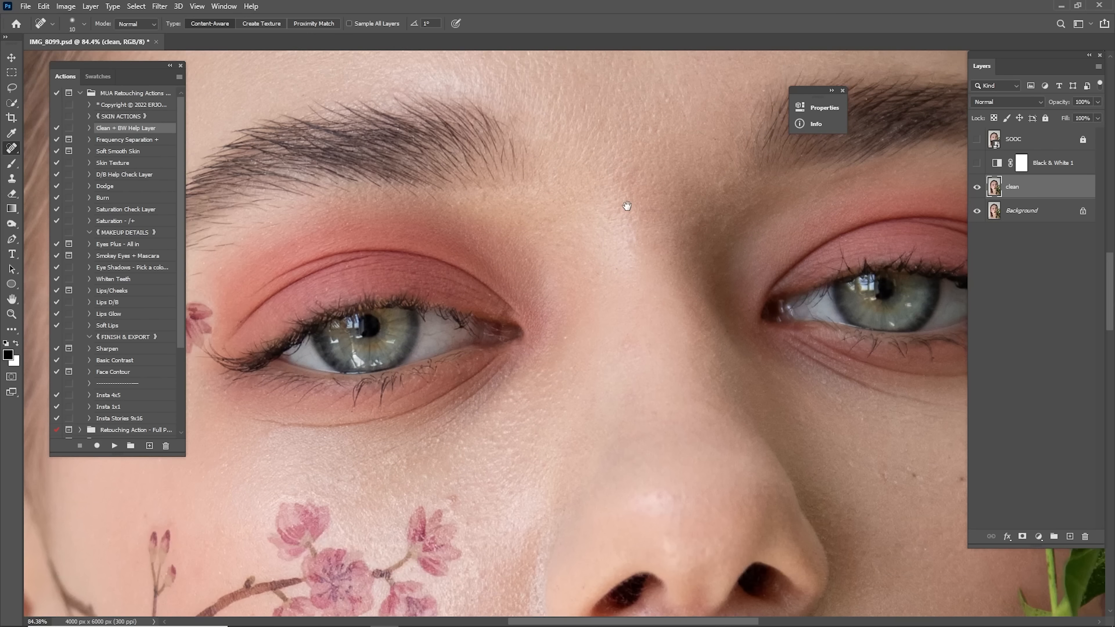
pyautogui.scroll(-4, 567, 299)
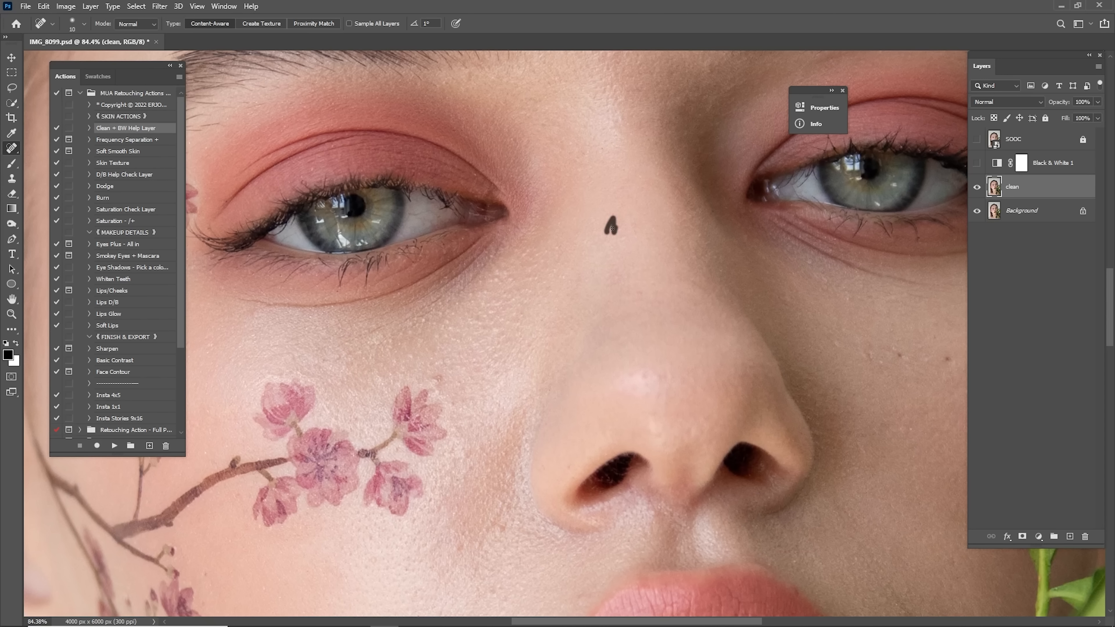
# Heal the small moles and marks on the cheek between the nose and the leaves
pyautogui.hscroll(8, 607, 230)
pyautogui.scroll(-5, 608, 229)
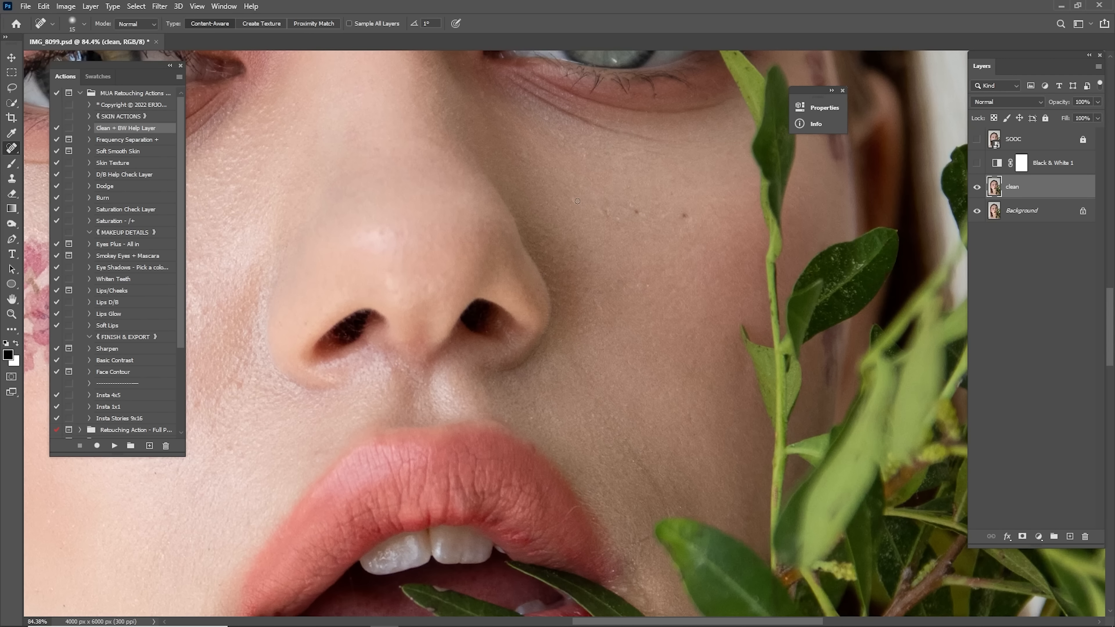
pyautogui.click(608, 211)
pyautogui.click(636, 211)
pyautogui.click(684, 215)
pyautogui.click(670, 191)
pyautogui.click(597, 304)
# Heal the blemishes beside the nose and on the lower cheek below the painted blossoms
pyautogui.scroll(-4, 659, 220)
pyautogui.hscroll(-8, 636, 242)
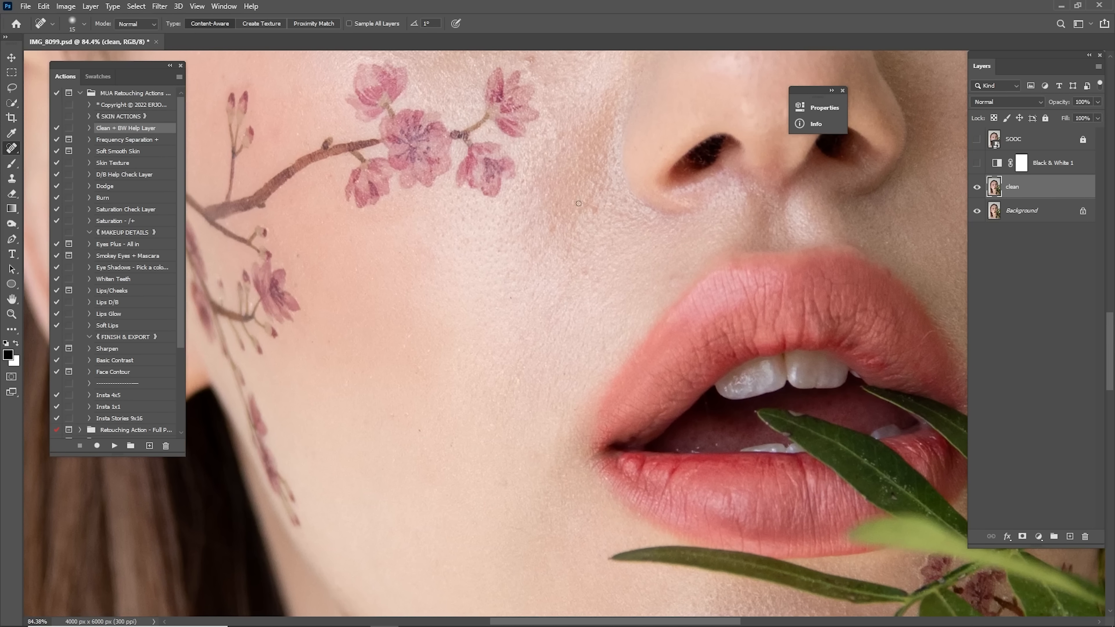
pyautogui.click(559, 210)
pyautogui.scroll(-3, 505, 321)
pyautogui.hscroll(-5, 505, 320)
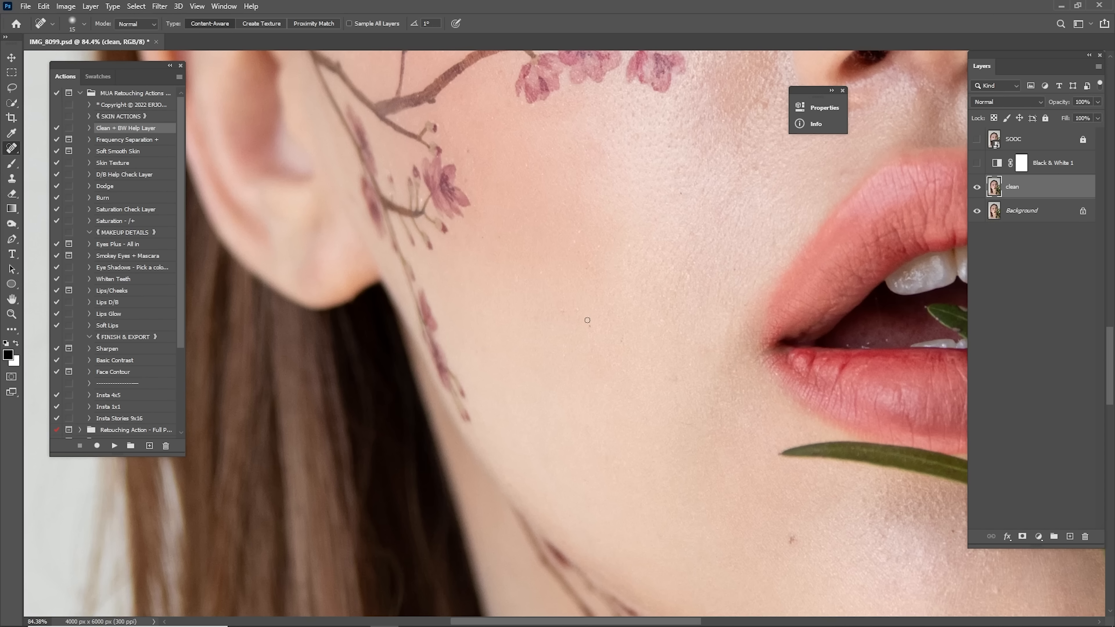
pyautogui.click(563, 310)
# Show the Black & White 1 helper layer and heal the uneven spots it reveals on the lower cheek
pyautogui.click(977, 164)
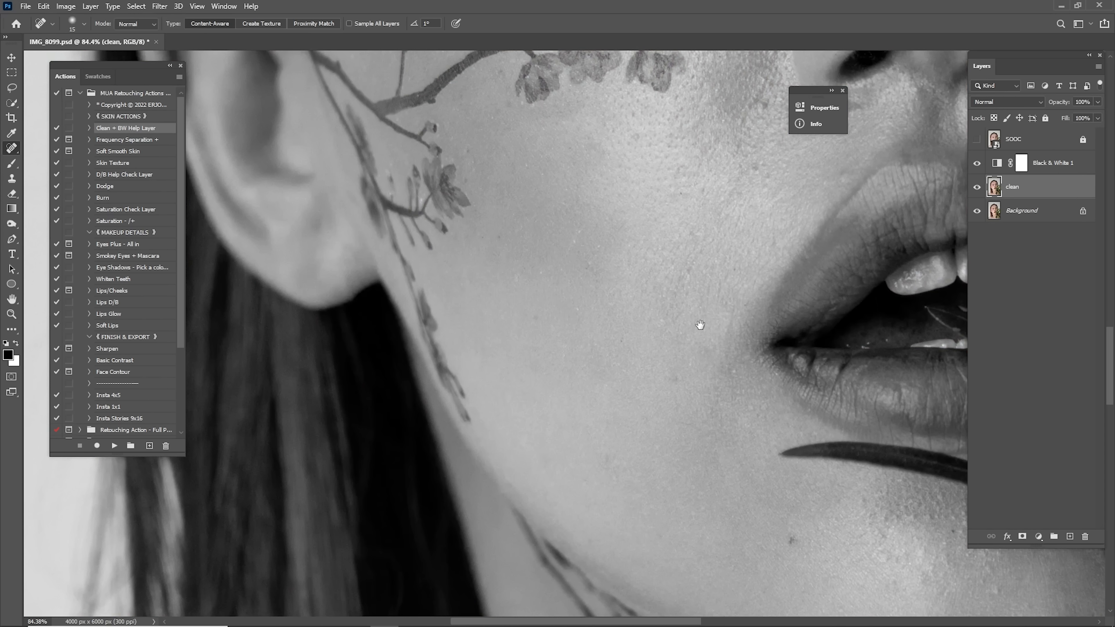
pyautogui.scroll(-2, 702, 324)
pyautogui.hscroll(2, 702, 324)
pyautogui.click(617, 315)
pyautogui.moveTo(550, 397); pyautogui.dragTo(554, 406)
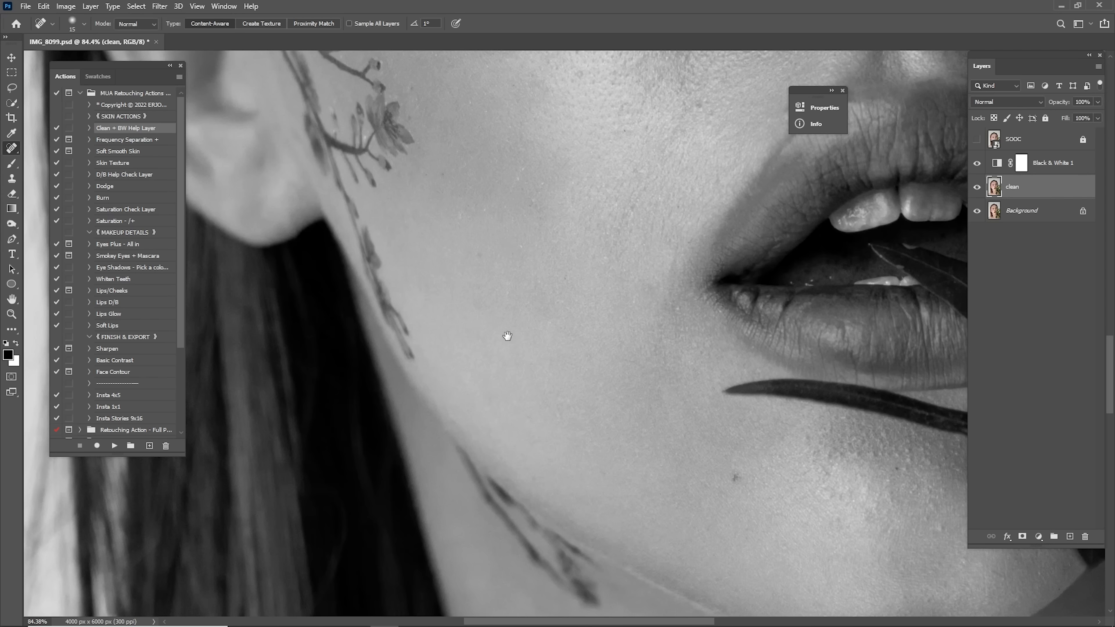
# Heal the remaining spots on the cheek between the painted stem and the corner of the mouth
pyautogui.moveTo(507, 337); pyautogui.dragTo(561, 435)
pyautogui.click(534, 354)
pyautogui.moveTo(515, 315); pyautogui.dragTo(517, 321)
pyautogui.moveTo(497, 275); pyautogui.dragTo(506, 284)
pyautogui.click(540, 314)
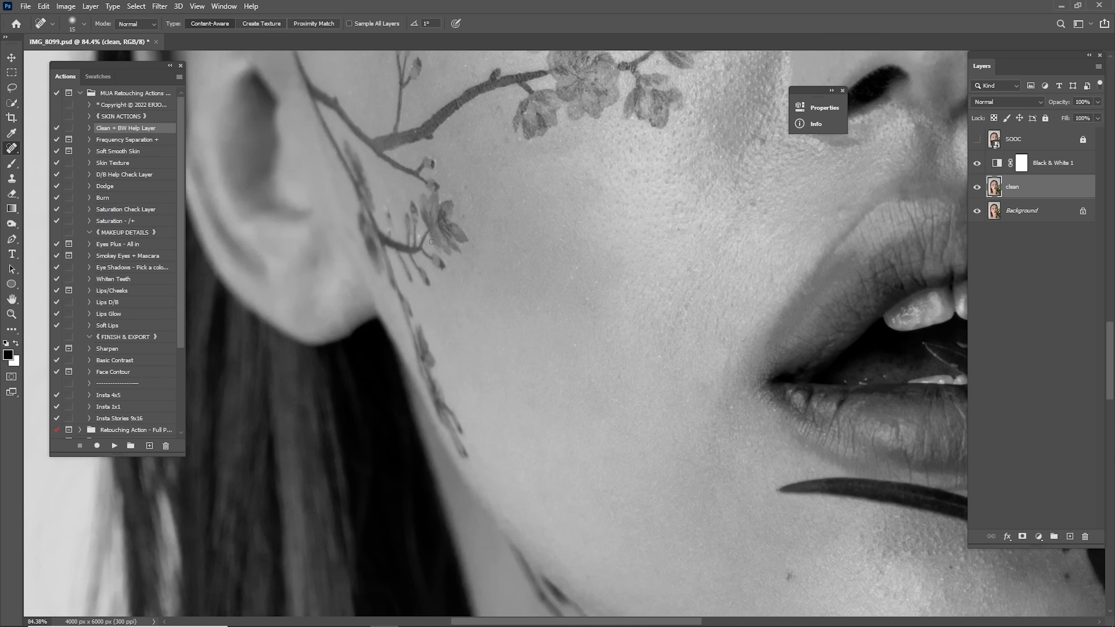
pyautogui.click(616, 375)
pyautogui.click(578, 346)
pyautogui.click(592, 295)
# Heal the marks between the nostril and the corner of the mouth on the painted side of the face
pyautogui.moveTo(749, 524); pyautogui.dragTo(614, 315)
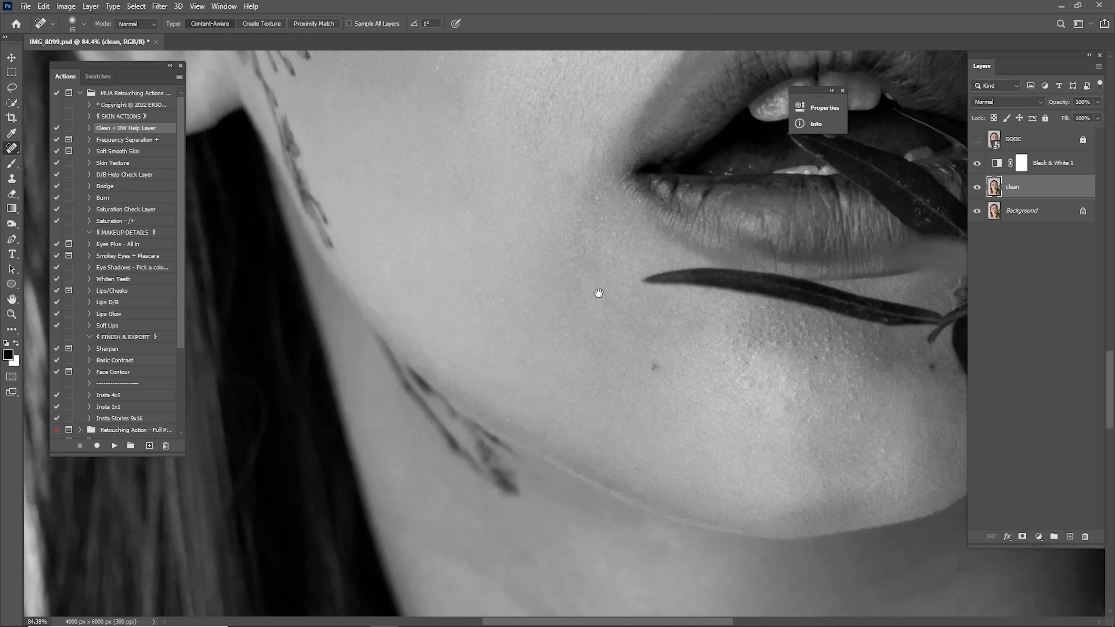
pyautogui.scroll(3, 598, 293)
pyautogui.scroll(4, 623, 317)
pyautogui.click(581, 262)
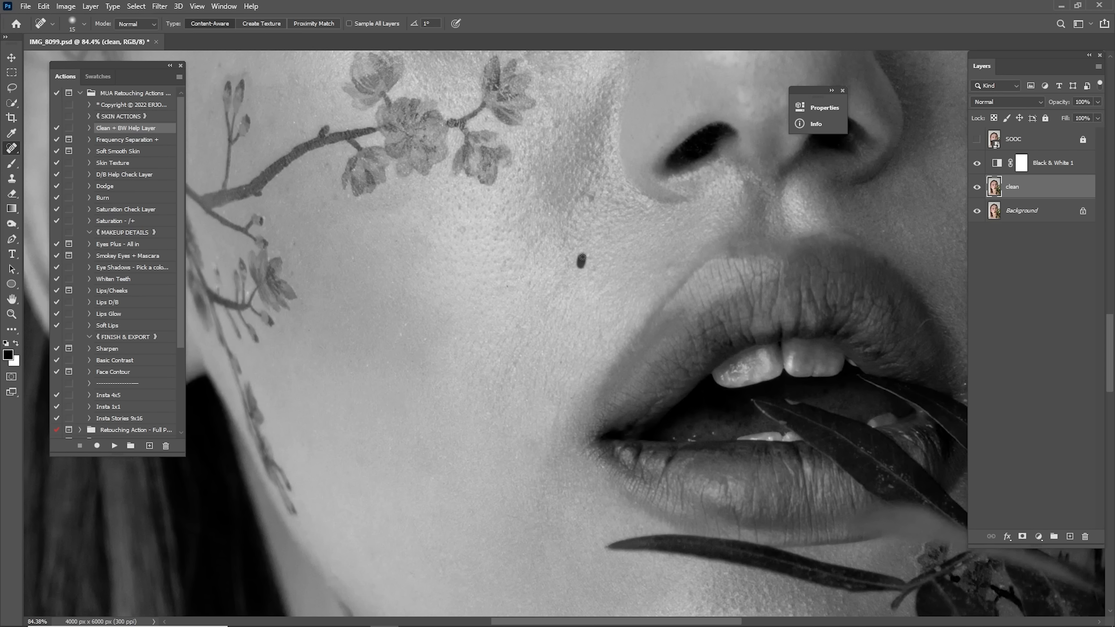
pyautogui.click(531, 284)
pyautogui.click(586, 194)
# Heal the last small spots on the cheek beneath the painted branch
pyautogui.moveTo(438, 294); pyautogui.dragTo(587, 256)
pyautogui.click(554, 287)
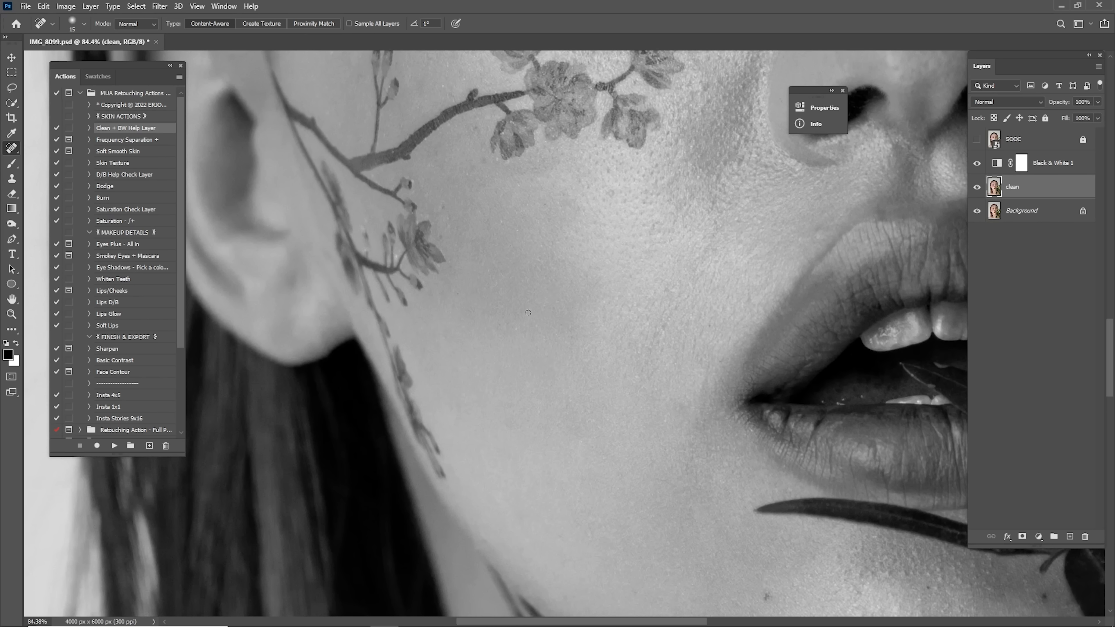
pyautogui.click(505, 230)
# Heal the marks on the cheek beside the nose, on the side with the leaves
pyautogui.scroll(3, 693, 208)
pyautogui.hscroll(5, 693, 207)
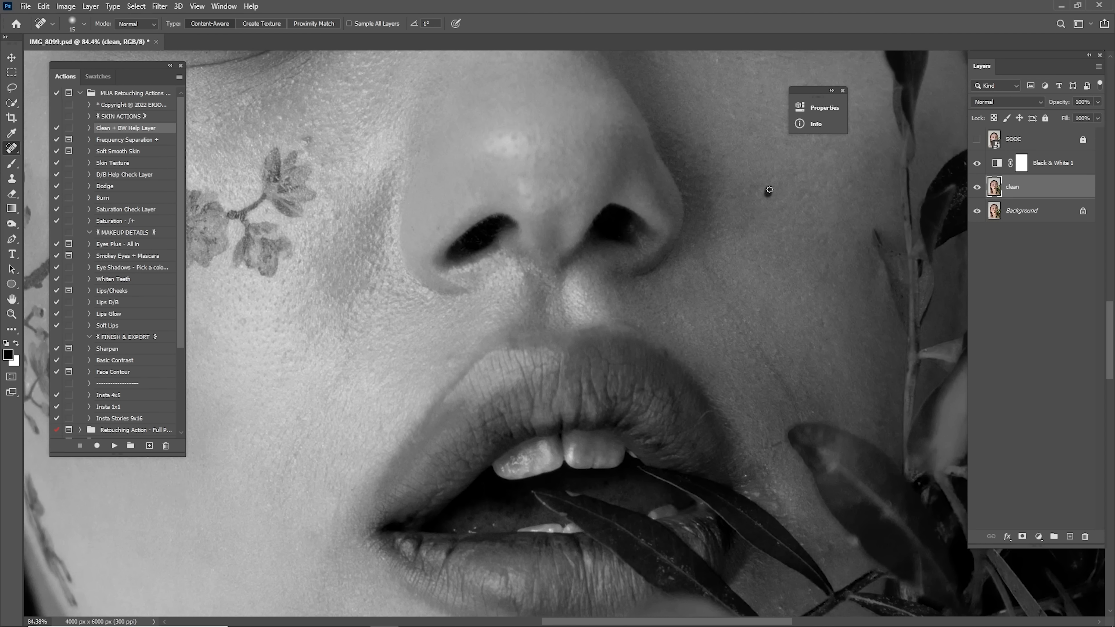
pyautogui.scroll(3, 770, 190)
pyautogui.hscroll(1, 770, 189)
pyautogui.click(685, 269)
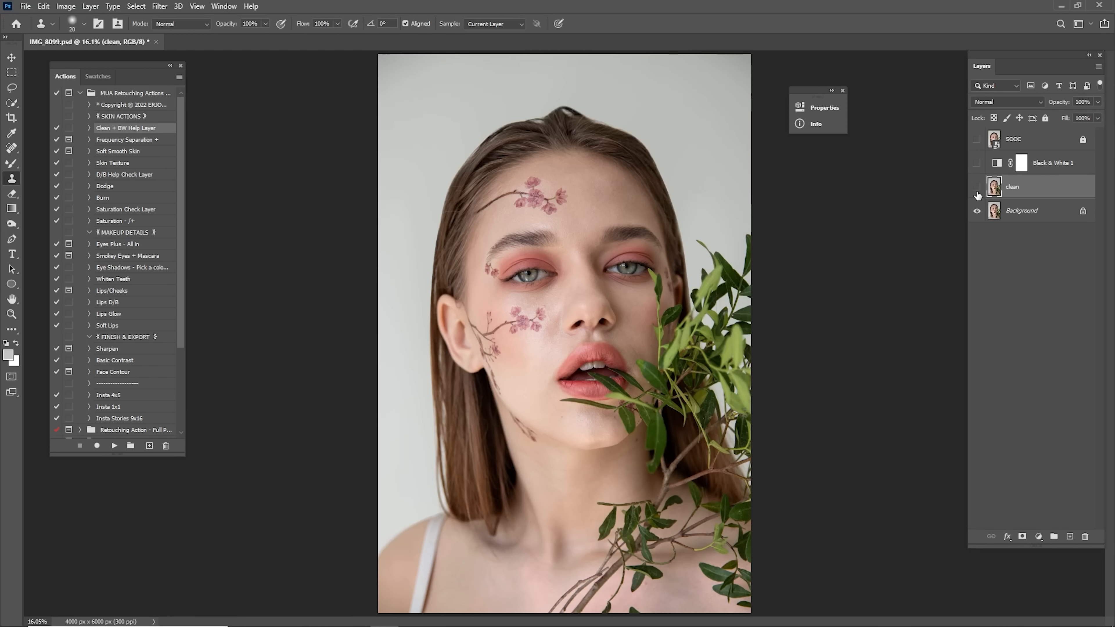
# Make the clean layer visible again and open it in the Liquify filter, zoomed in on the face
pyautogui.click(977, 191)
pyautogui.click(160, 6)
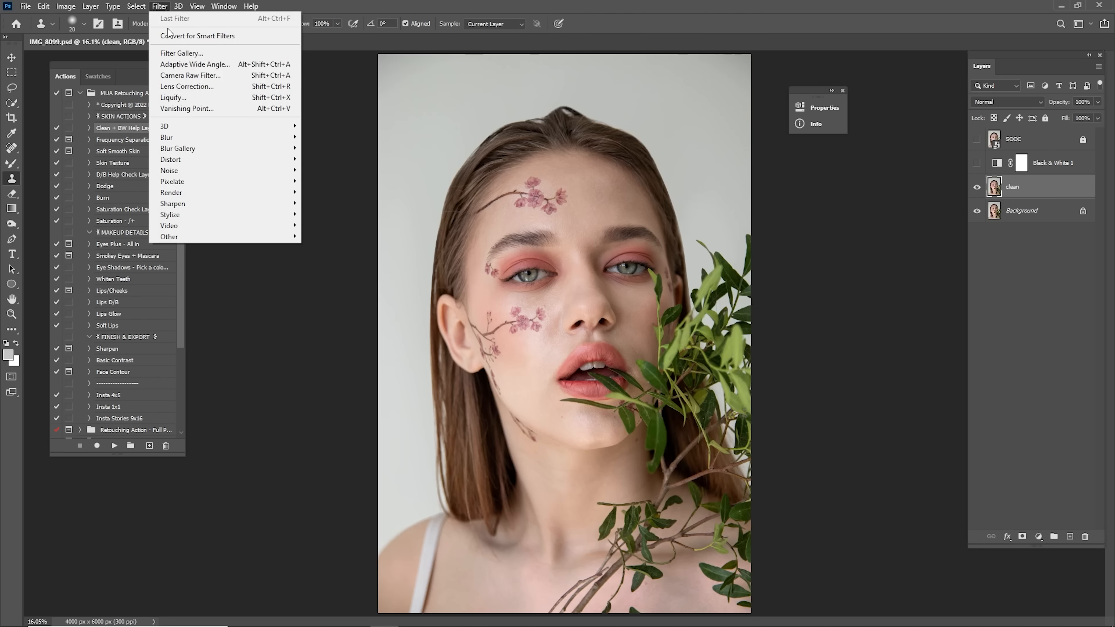
pyautogui.click(198, 98)
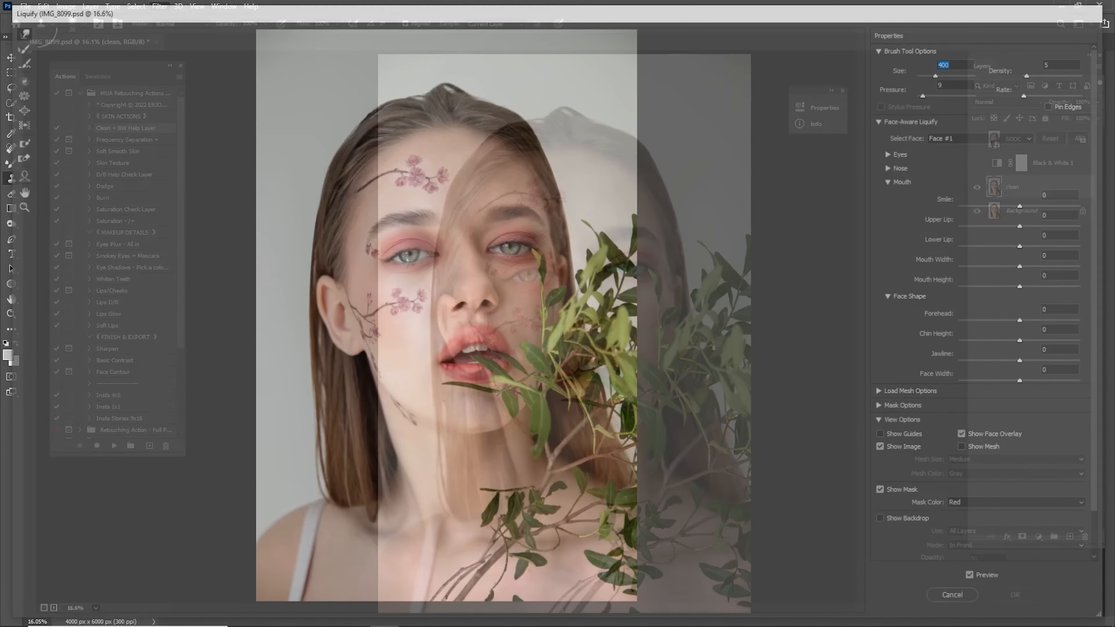
pyautogui.hotkey('ctrl', '+')
pyautogui.hotkey('ctrl', '+')
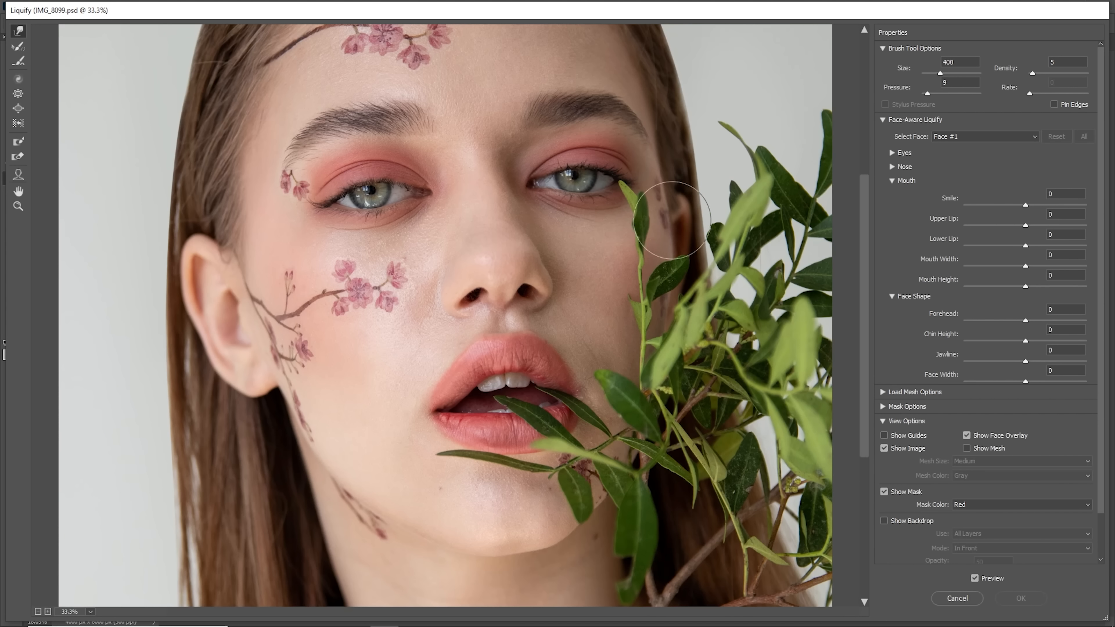
pyautogui.scroll(3, 476, 237)
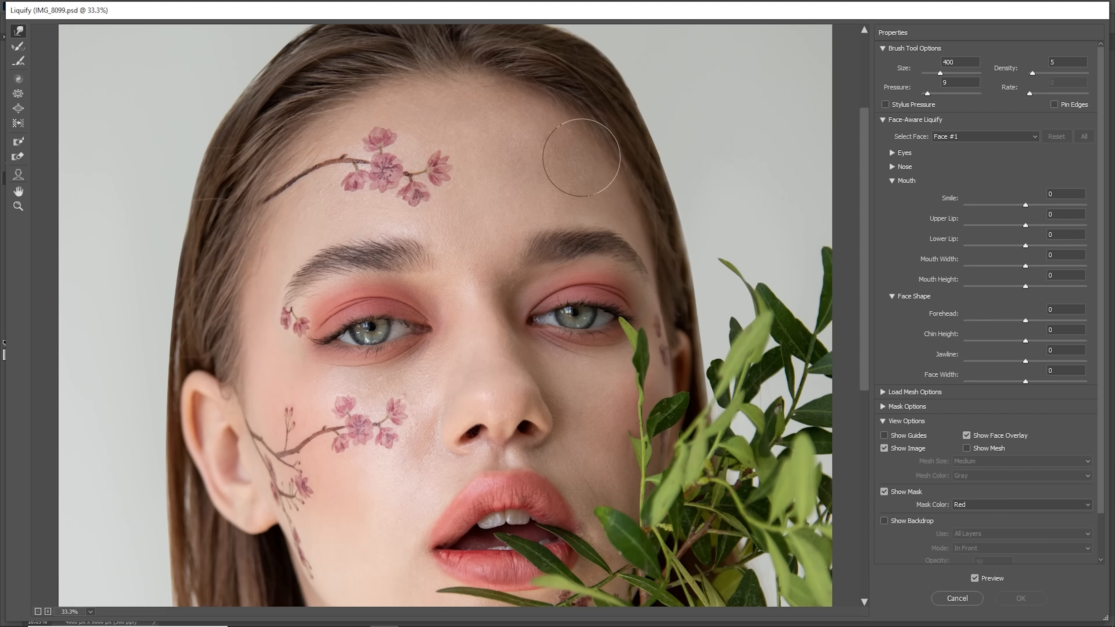
# Set the Liquify brush size to 300 and push the inner corner of the eye nearest the leaves
pyautogui.hotkey('ctrl', '+')
pyautogui.moveTo(634, 251); pyautogui.dragTo(598, 222)
pyautogui.press('[')
pyautogui.press('[')
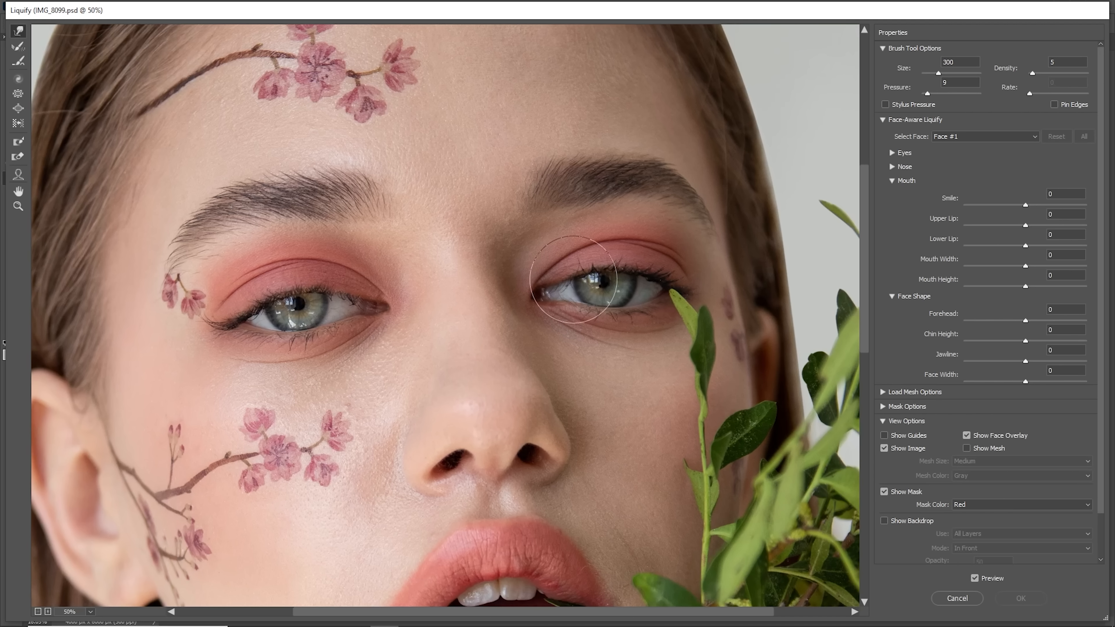
pyautogui.moveTo(581, 281); pyautogui.dragTo(573, 287)
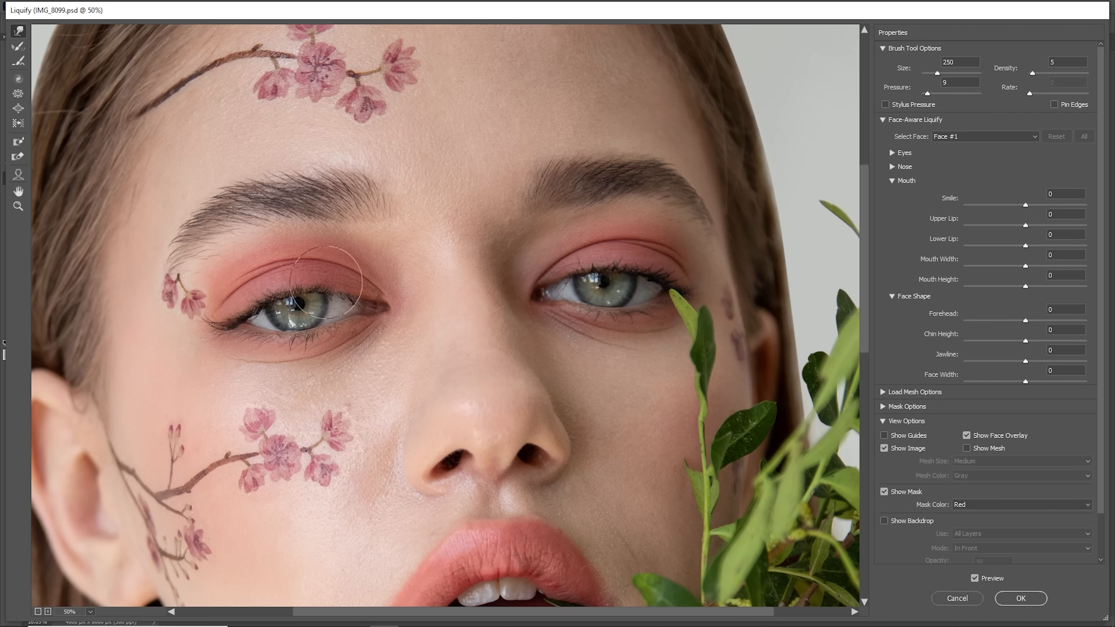
# Set the Liquify brush size to 175 and refine the shape of the nostrils
pyautogui.press(']')
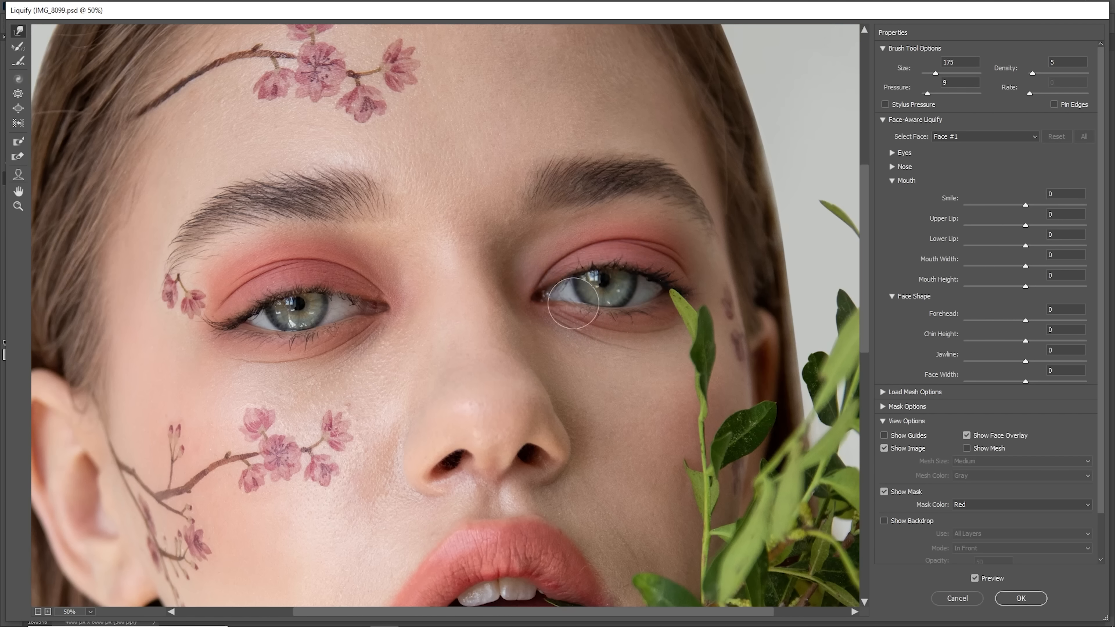
pyautogui.moveTo(463, 309)
pyautogui.mouseDown()
pyautogui.moveTo(605, 327)
pyautogui.moveTo(503, 287)
pyautogui.mouseUp()
pyautogui.moveTo(566, 324); pyautogui.dragTo(580, 241)
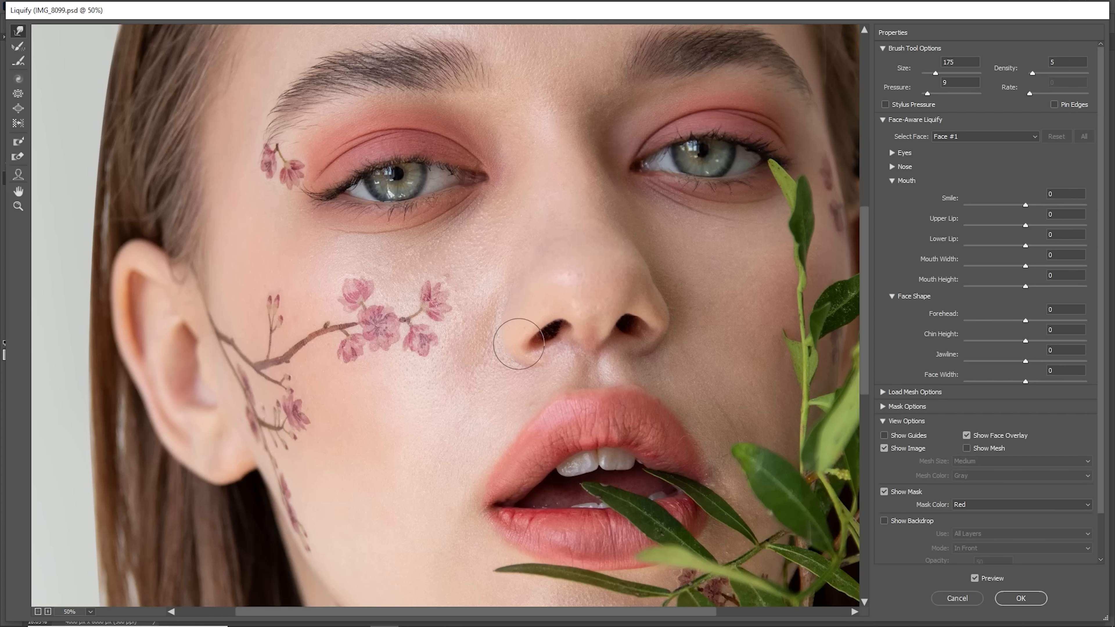
pyautogui.press(']')
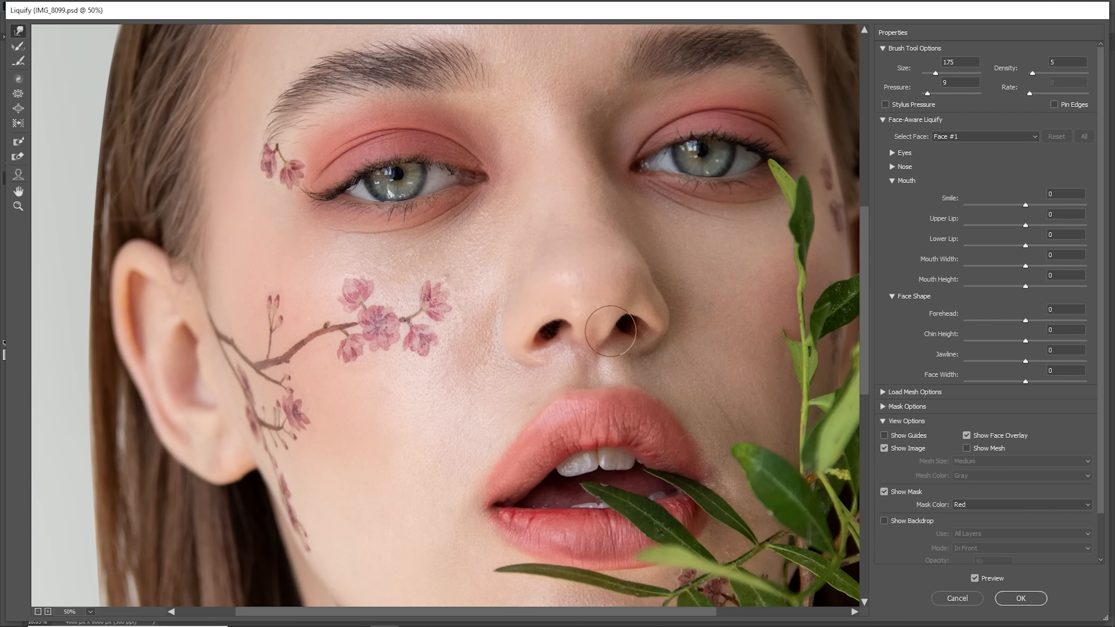
pyautogui.moveTo(611, 331)
pyautogui.mouseDown()
pyautogui.moveTo(564, 299)
pyautogui.moveTo(597, 279)
pyautogui.moveTo(581, 316)
pyautogui.mouseUp()
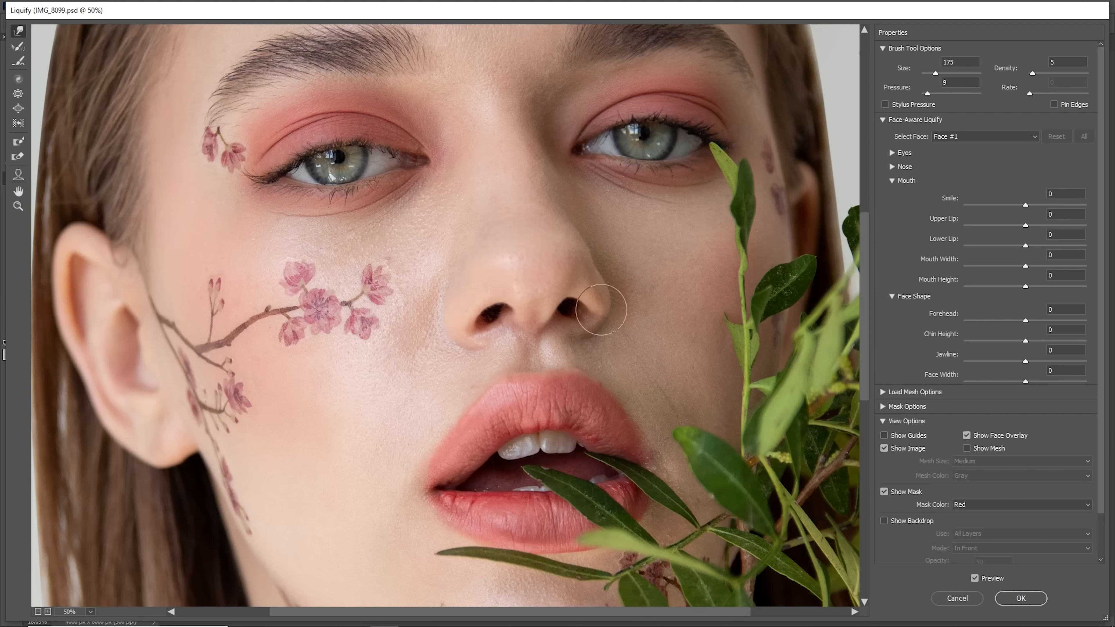
# Refine the outline of the lips in Liquify, enlarging the brush to size 250
pyautogui.moveTo(528, 368); pyautogui.dragTo(597, 297)
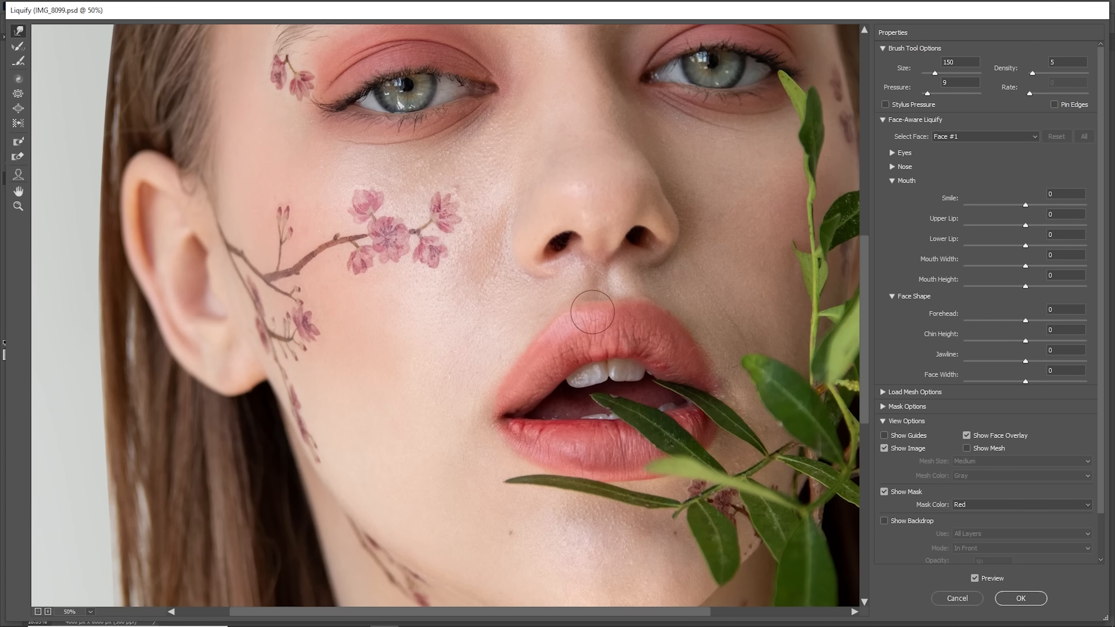
pyautogui.press(']')
pyautogui.press(']')
pyautogui.press(']')
pyautogui.scroll(-2, 587, 336)
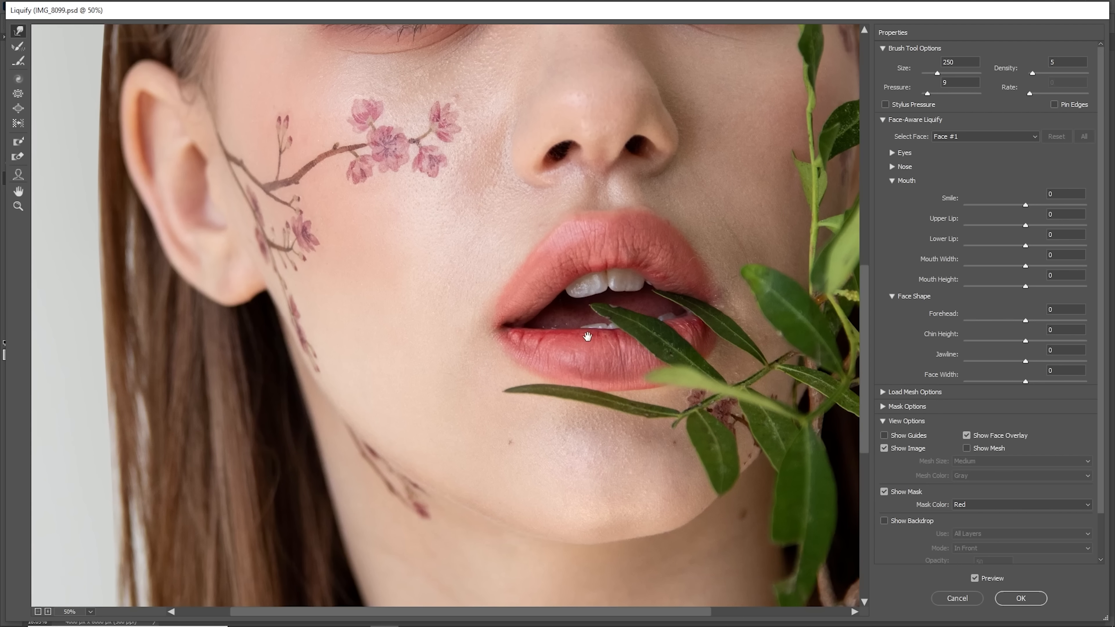
pyautogui.moveTo(587, 336); pyautogui.dragTo(617, 444)
# Enlarge the Liquify brush to size 1000 and refine the hair outline on the side of the head nearest the leaves
pyautogui.hotkey('ctrl', '-')
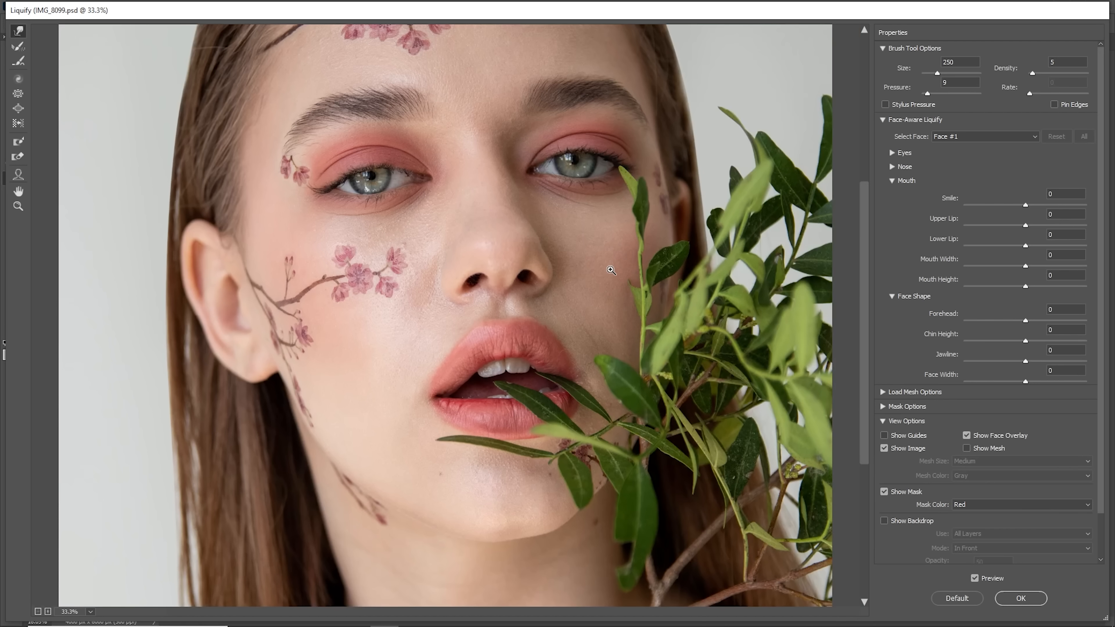
pyautogui.scroll(6, 588, 264)
pyautogui.press(']')
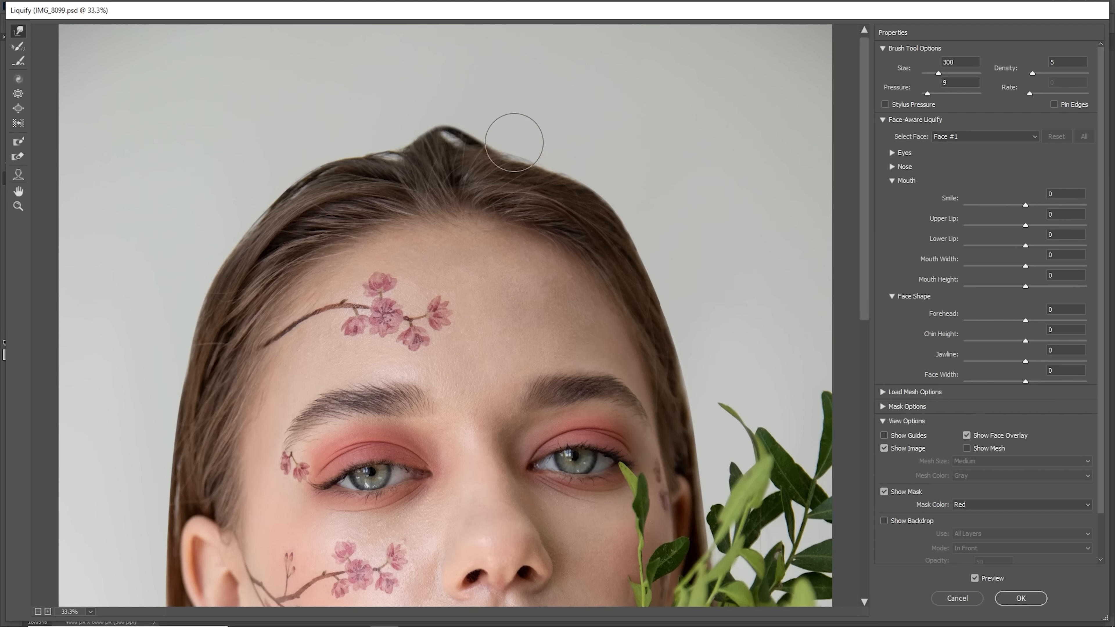
pyautogui.press(']')
pyautogui.press(']')
pyautogui.press(']')
pyautogui.press(']')
pyautogui.press(']')
pyautogui.press(']')
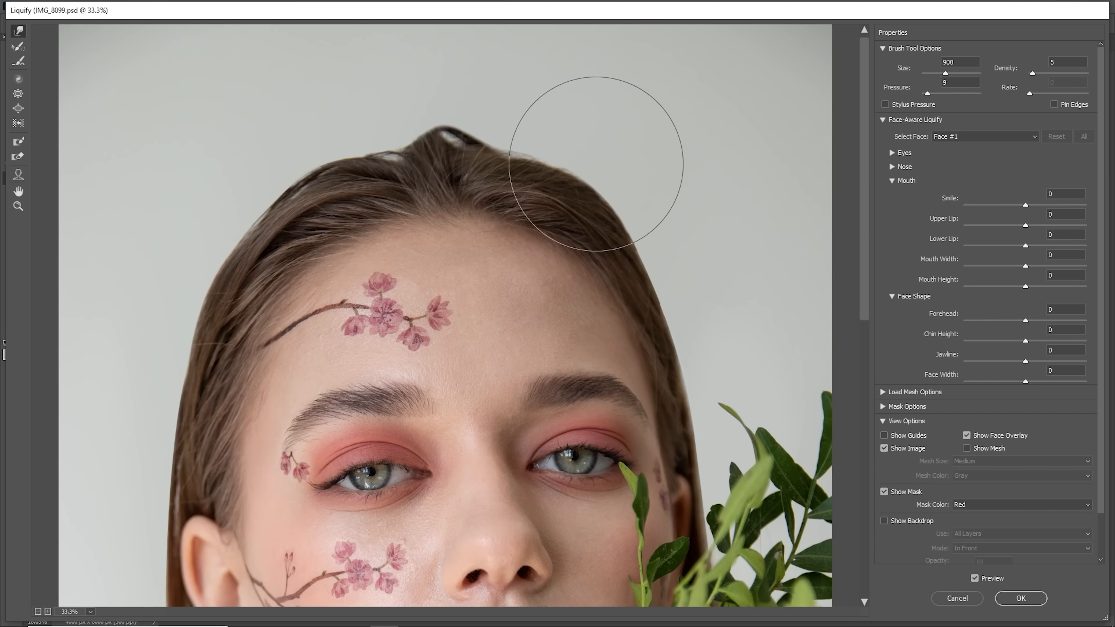
pyautogui.press(']')
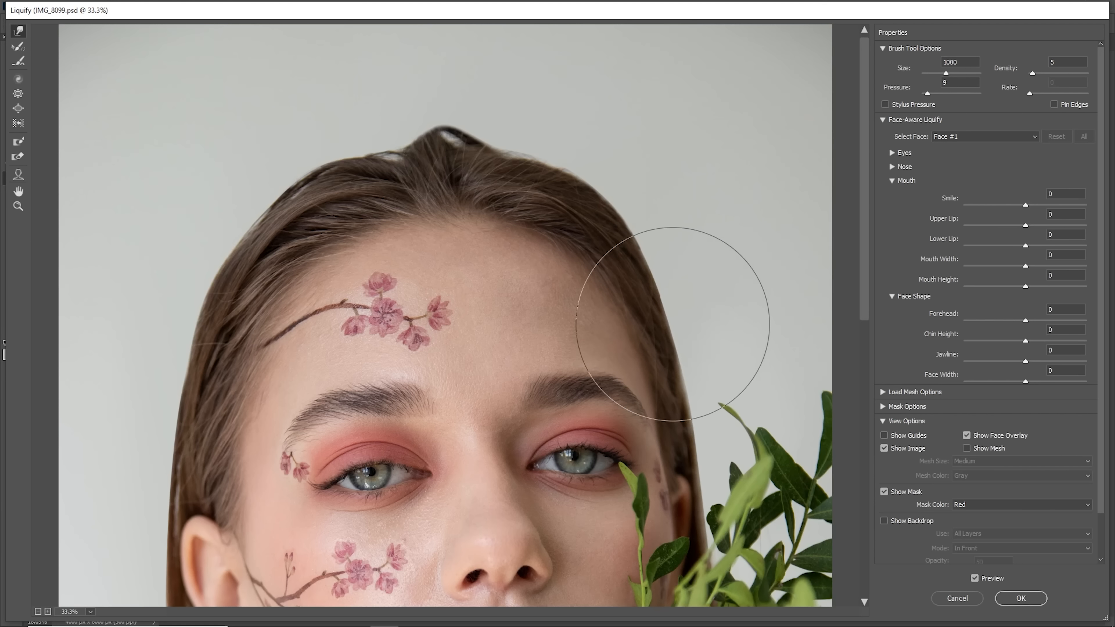
# Refine the hair outline on the visible-ear side from crown to ends, enlarging the Liquify brush to 1100 and then 1200
pyautogui.scroll(-2, 593, 241)
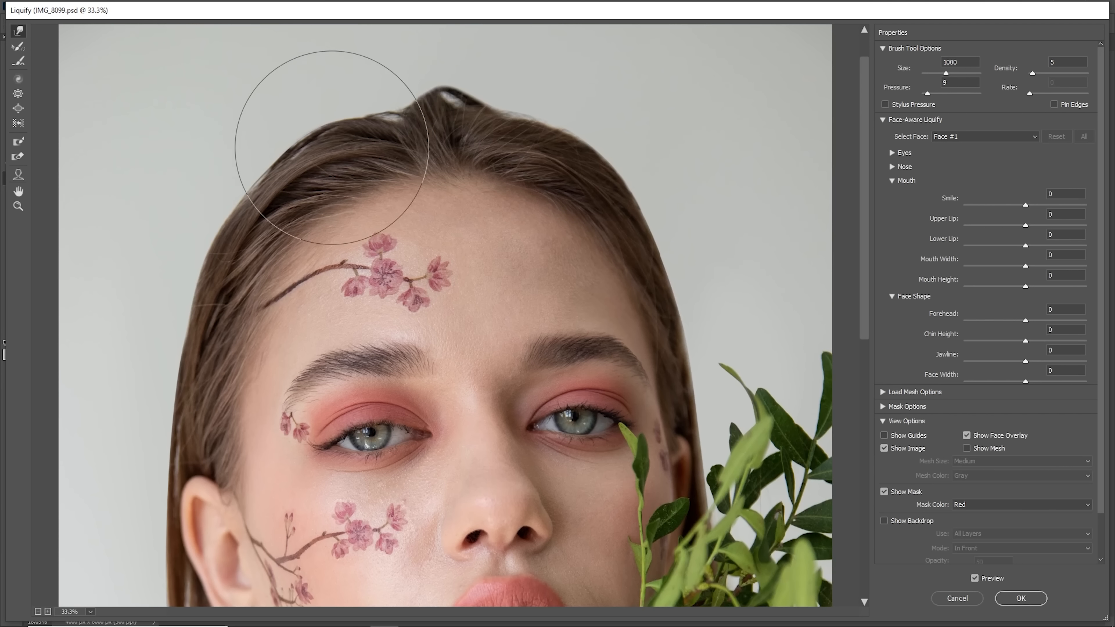
pyautogui.press(']')
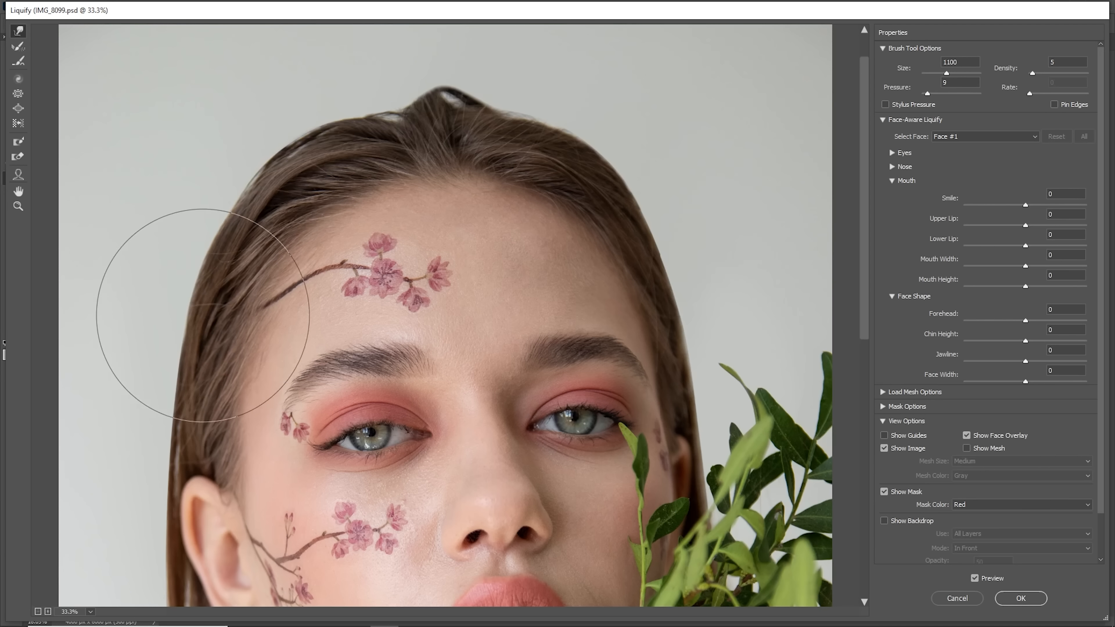
pyautogui.scroll(-9, 286, 311)
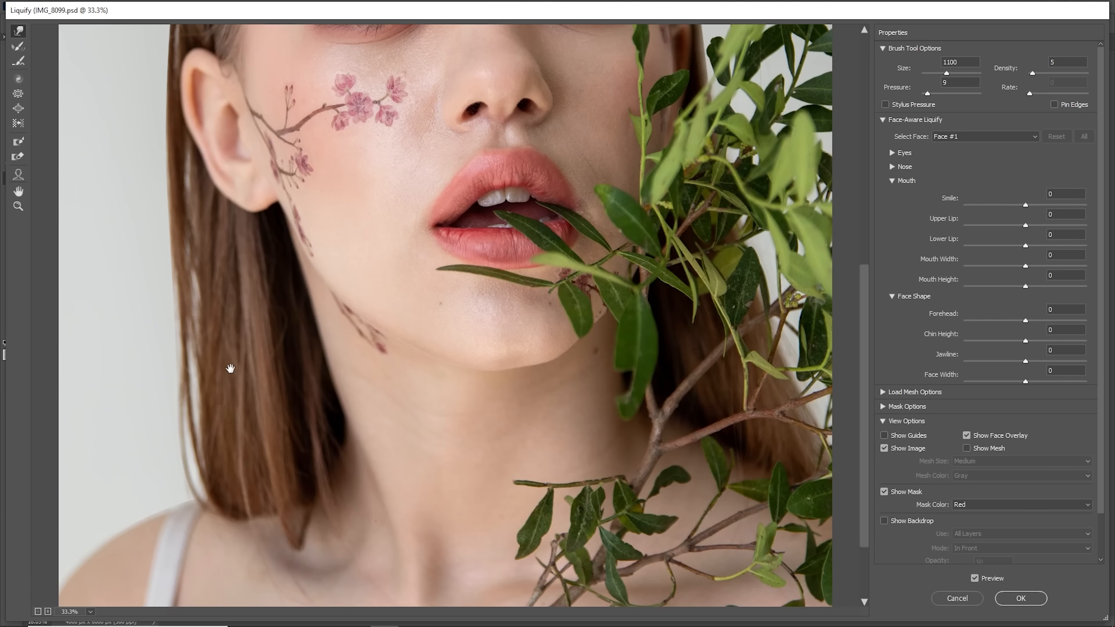
pyautogui.press(']')
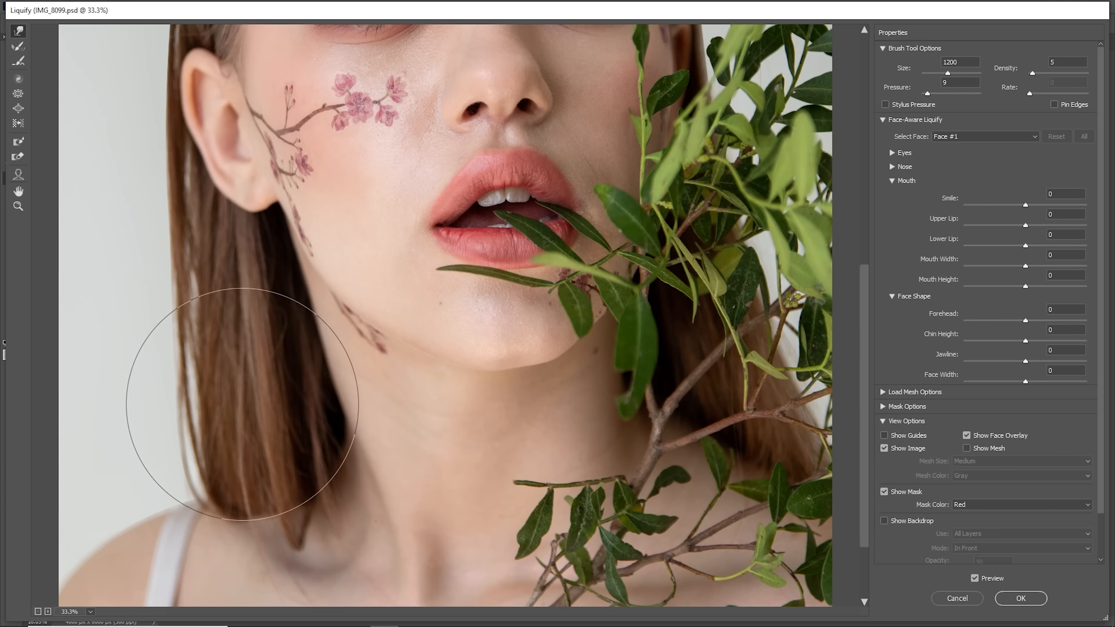
pyautogui.scroll(7, 242, 405)
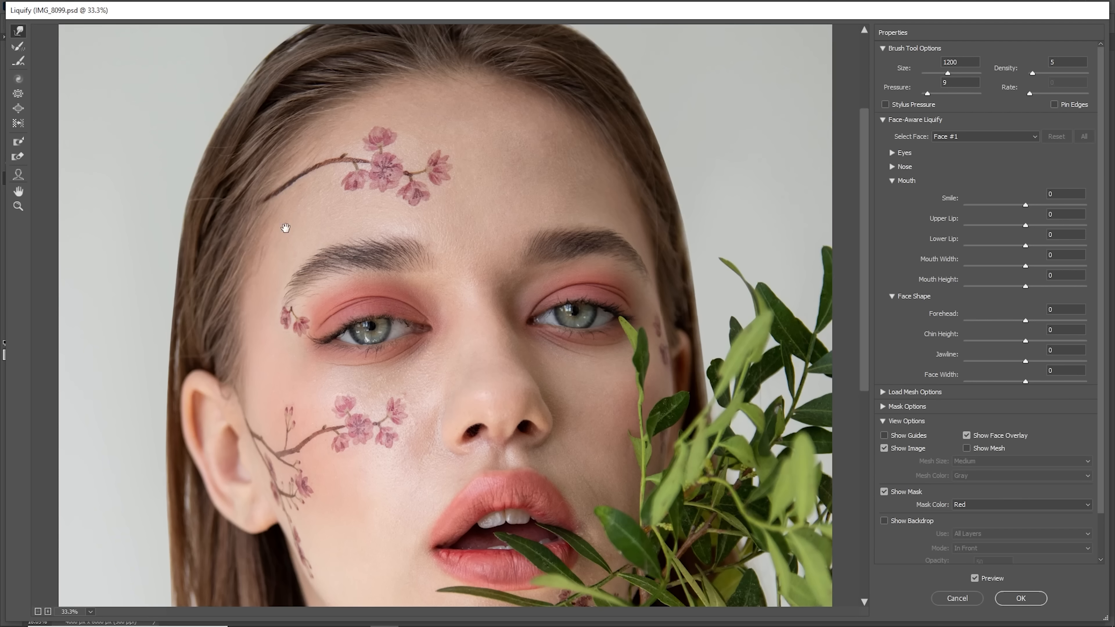
pyautogui.scroll(3, 259, 307)
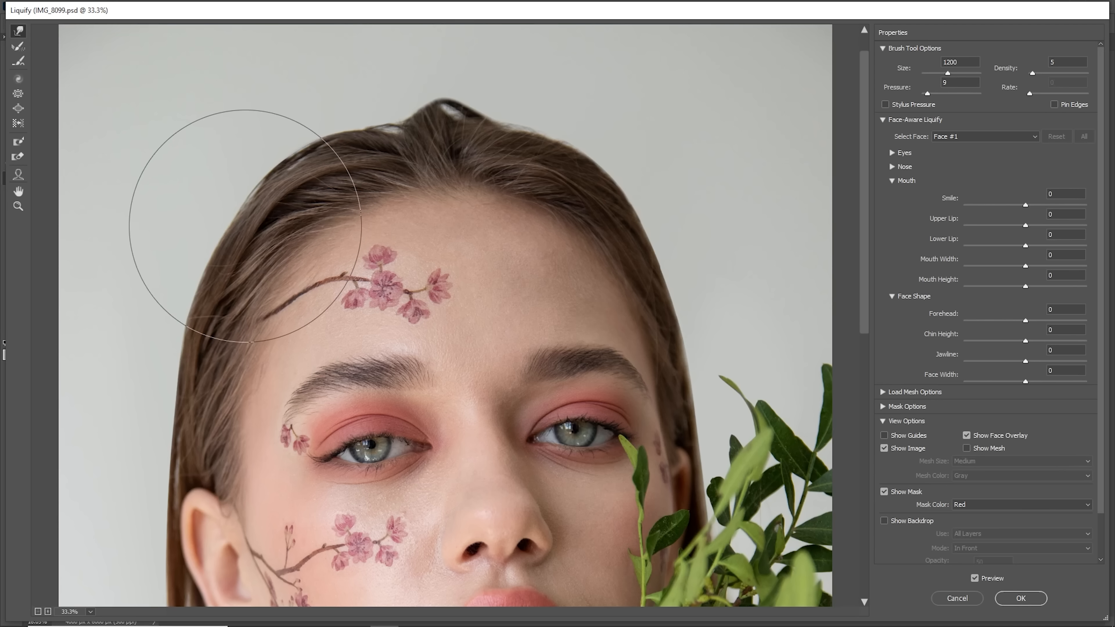
# Reduce the Liquify brush to size 800 and push down the hair bump at the crown
pyautogui.press('[')
pyautogui.press('[')
pyautogui.press('[')
pyautogui.press('[')
pyautogui.press('[')
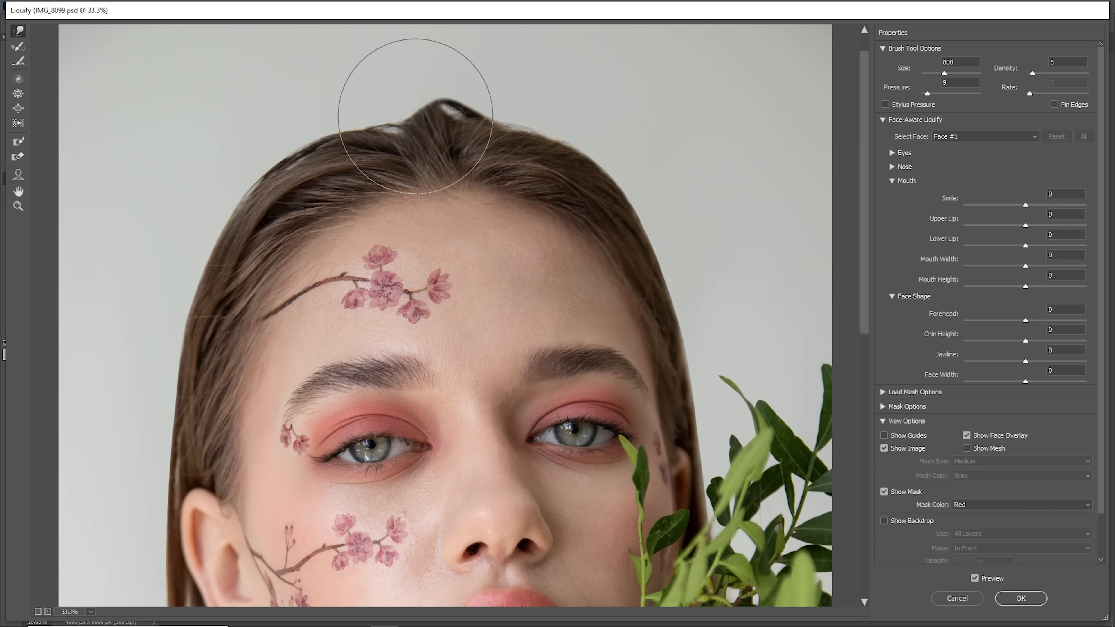
pyautogui.moveTo(435, 71)
pyautogui.mouseDown()
pyautogui.moveTo(451, 103)
pyautogui.moveTo(448, 94)
pyautogui.mouseUp()
# Enlarge the Liquify brush to size 1200, finish the top of the head, and apply the Liquify filter
pyautogui.press(']')
pyautogui.press(']')
pyautogui.press(']')
pyautogui.press(']')
pyautogui.press(']')
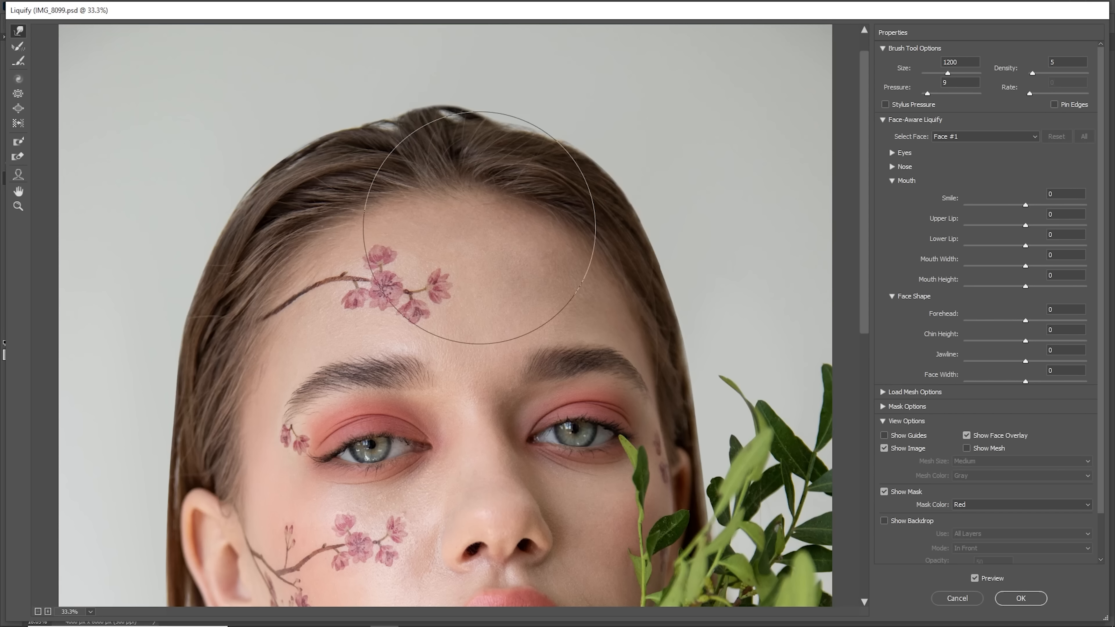
pyautogui.press('Return')
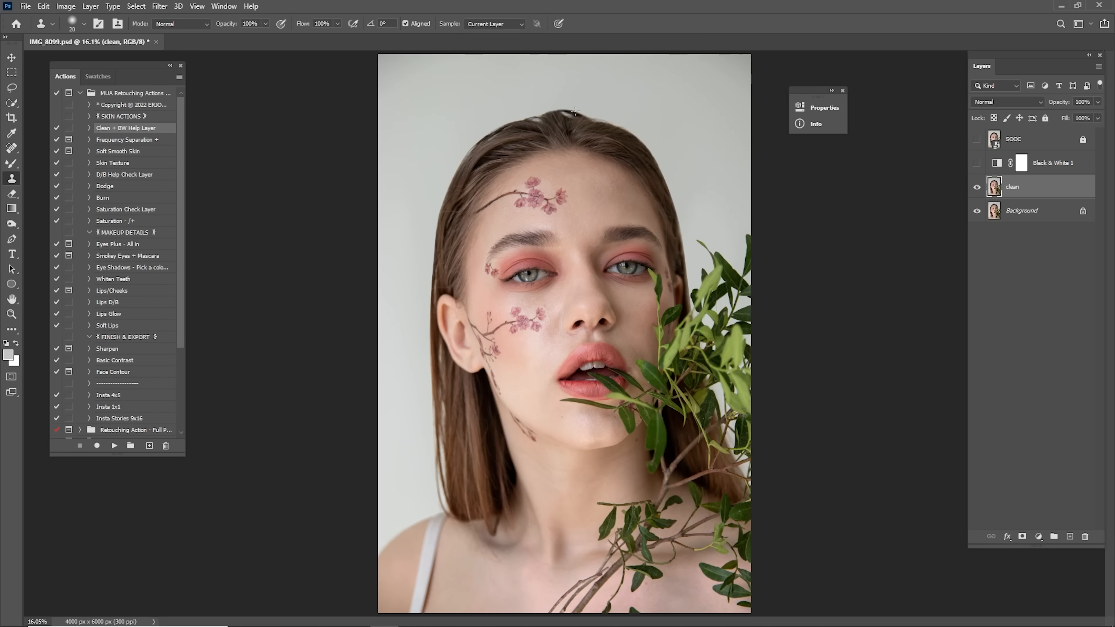
# Compare the reshaped portrait with the SOOC layer and inspect the hair at the crown up close
pyautogui.click(978, 140)
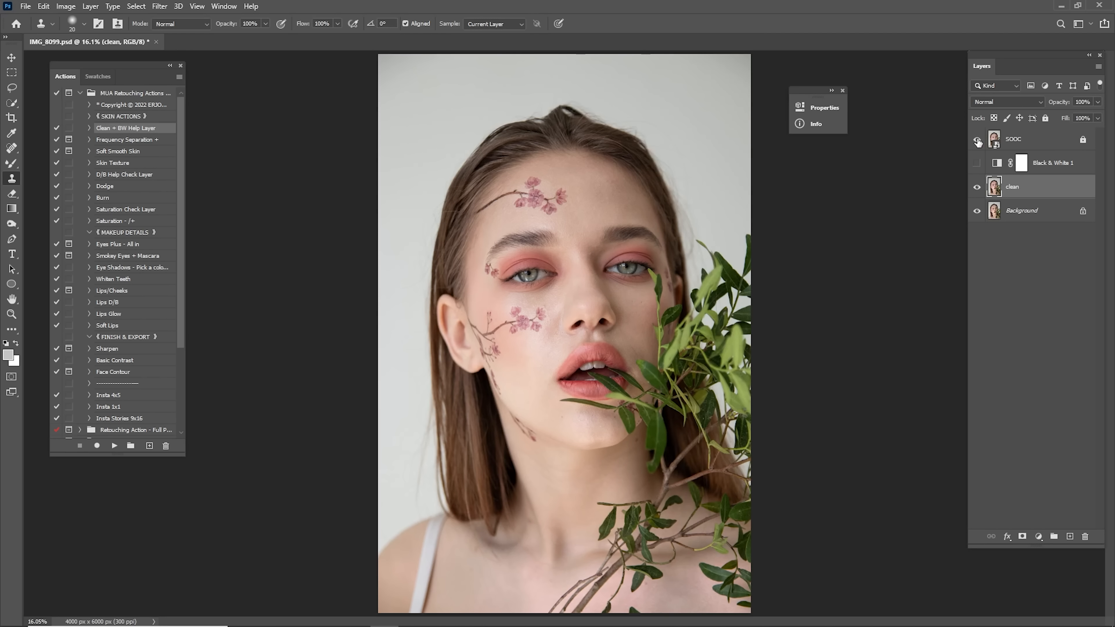
pyautogui.click(977, 140)
pyautogui.press('z')
pyautogui.moveTo(560, 126); pyautogui.dragTo(569, 150)
pyautogui.hotkey('ctrl', '0')
pyautogui.press('s')
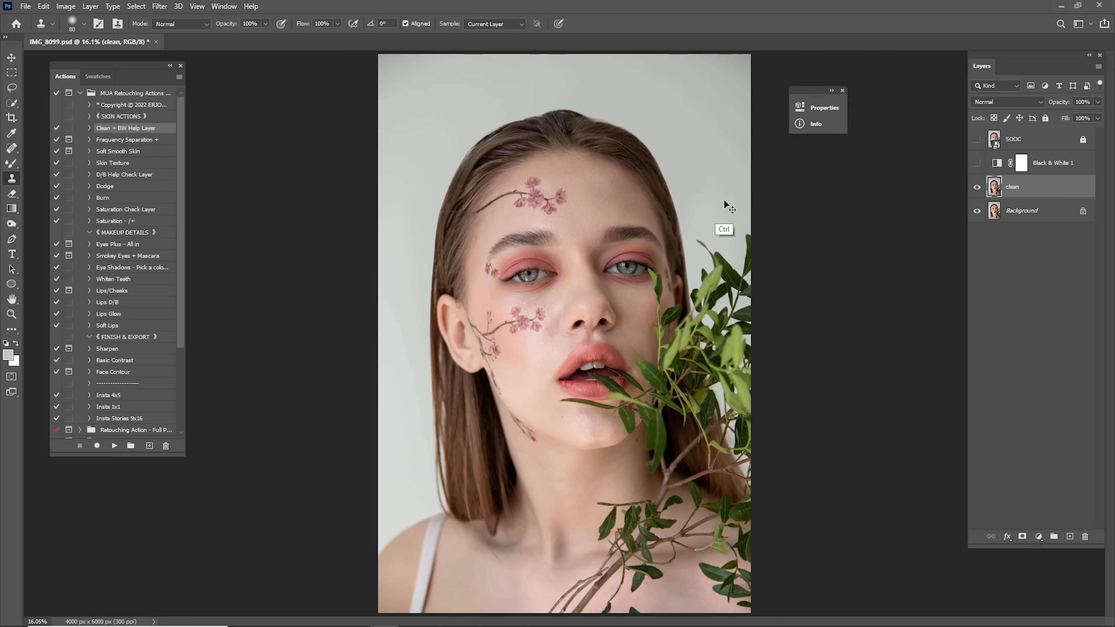
# Heal the stray hairs crossing the crown around the parting with the Spot Healing Brush on the clean layer
pyautogui.press('z')
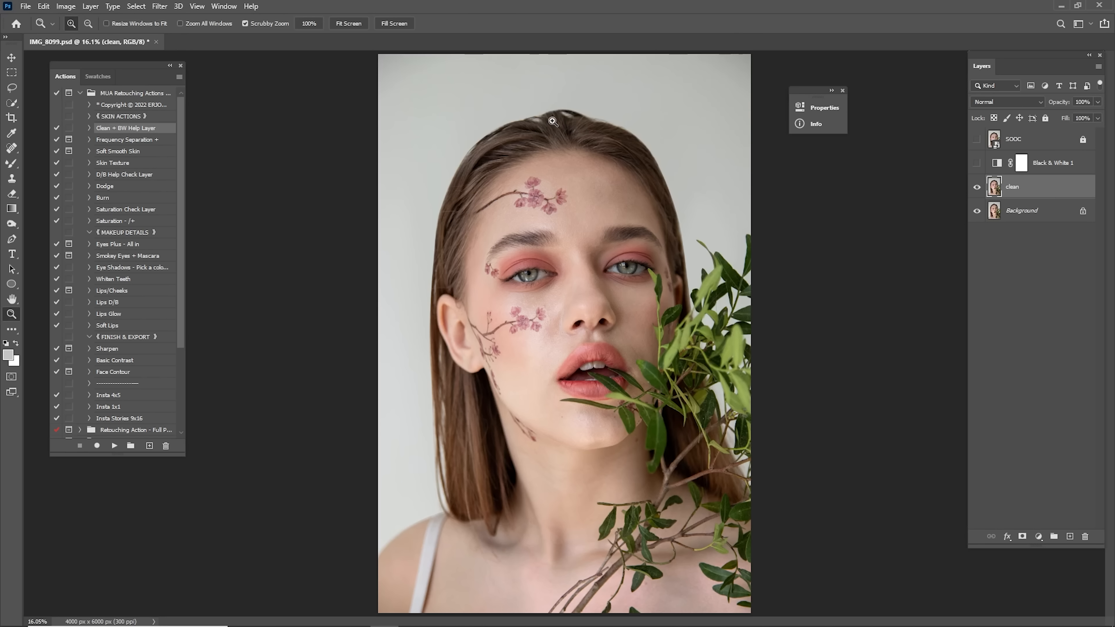
pyautogui.moveTo(553, 121); pyautogui.dragTo(648, 214)
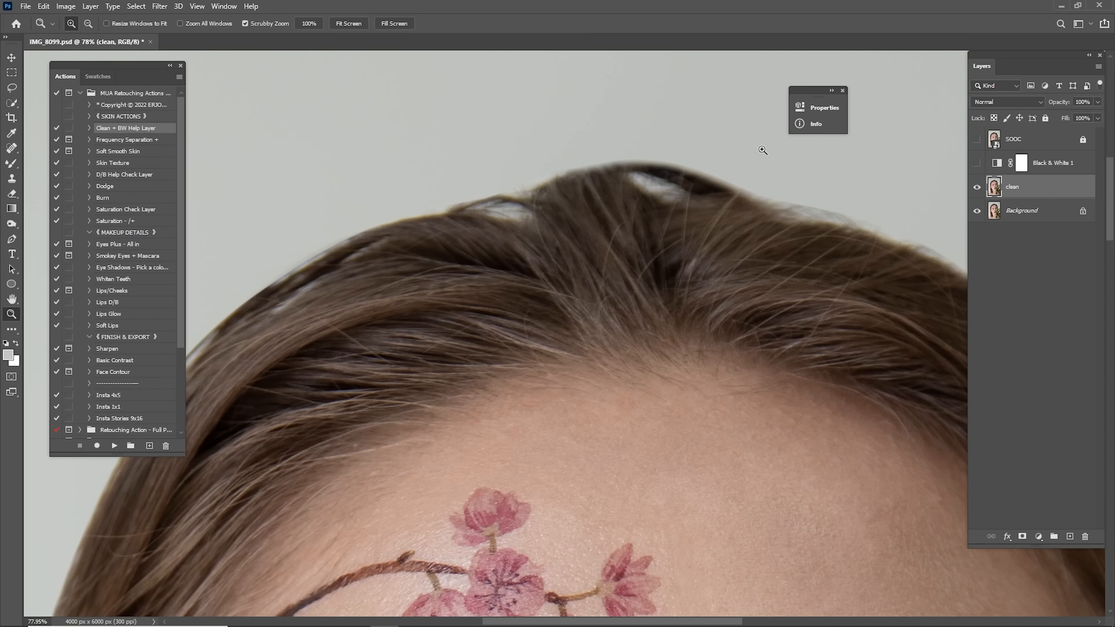
pyautogui.press('j')
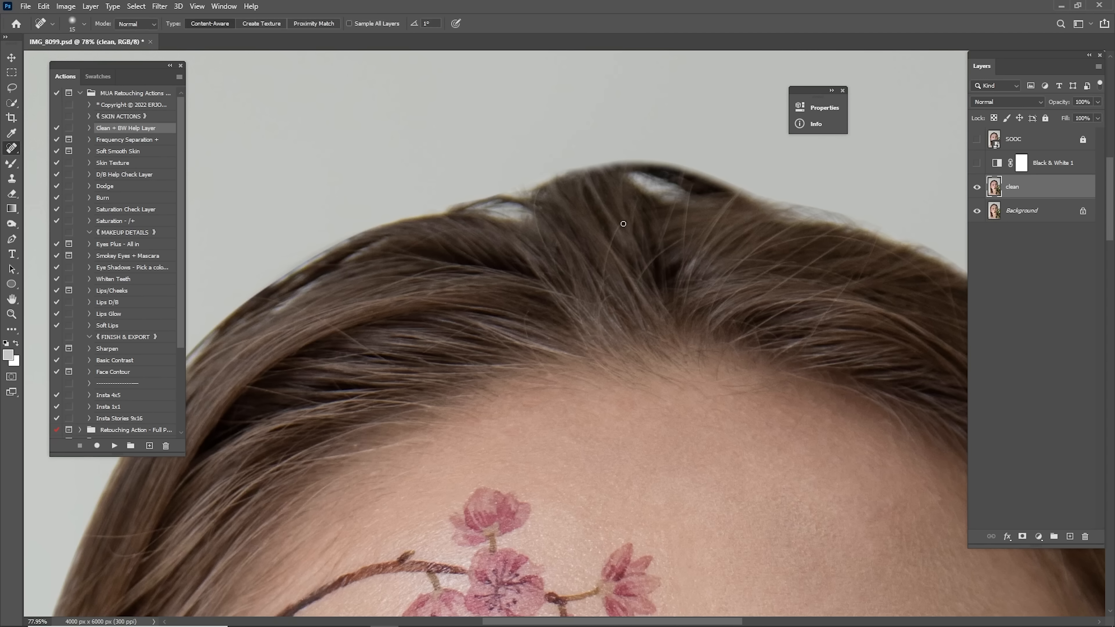
pyautogui.moveTo(624, 224); pyautogui.dragTo(601, 290)
pyautogui.moveTo(683, 239); pyautogui.dragTo(637, 288)
pyautogui.moveTo(685, 241)
pyautogui.mouseDown()
pyautogui.moveTo(693, 190)
pyautogui.moveTo(642, 269)
pyautogui.mouseUp()
pyautogui.moveTo(573, 305); pyautogui.dragTo(789, 215)
# Heal the finer flyaway hairs on both sides of the parting with a smaller healing brush
pyautogui.press('[')
pyautogui.moveTo(539, 230)
pyautogui.mouseDown()
pyautogui.moveTo(579, 257)
pyautogui.moveTo(473, 207)
pyautogui.mouseUp()
pyautogui.moveTo(517, 333); pyautogui.dragTo(572, 305)
pyautogui.moveTo(573, 305); pyautogui.dragTo(326, 353)
pyautogui.press('[')
pyautogui.moveTo(877, 232)
pyautogui.mouseDown()
pyautogui.moveTo(735, 272)
pyautogui.moveTo(650, 234)
pyautogui.moveTo(619, 277)
pyautogui.mouseUp()
# Heal the stray hairs and uneven hair edge on the crown's side nearest the leaves
pyautogui.press(']')
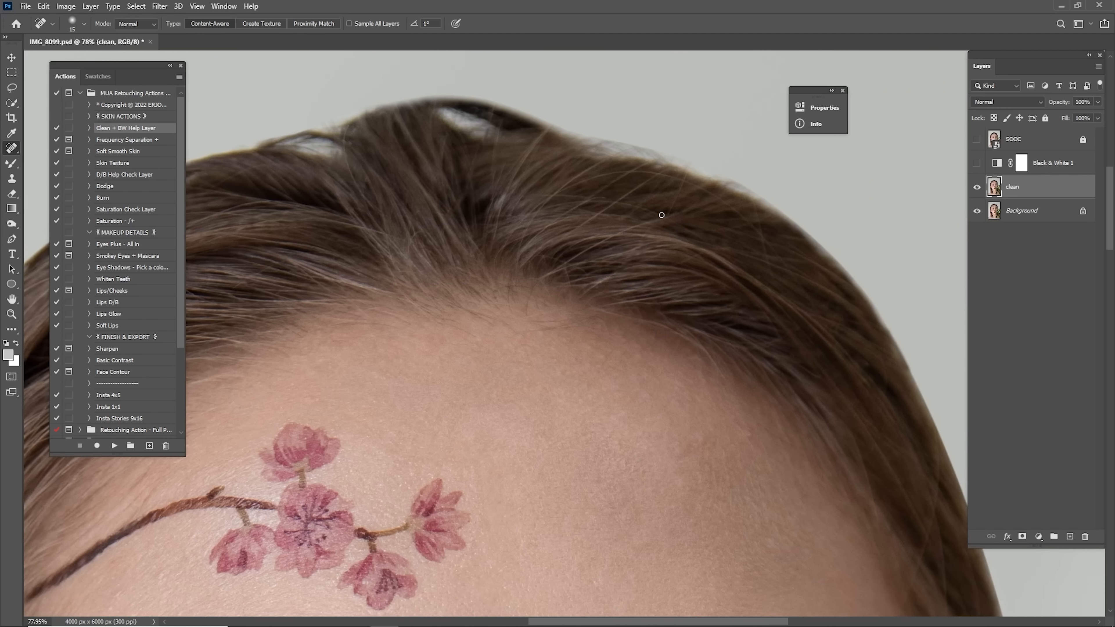
pyautogui.moveTo(660, 216); pyautogui.dragTo(547, 280)
pyautogui.moveTo(583, 227)
pyautogui.mouseDown()
pyautogui.moveTo(669, 166)
pyautogui.moveTo(624, 179)
pyautogui.moveTo(563, 224)
pyautogui.mouseUp()
pyautogui.moveTo(623, 173); pyautogui.dragTo(564, 220)
pyautogui.moveTo(550, 130)
pyautogui.mouseDown()
pyautogui.moveTo(511, 190)
pyautogui.moveTo(526, 159)
pyautogui.mouseUp()
pyautogui.moveTo(738, 208); pyautogui.dragTo(778, 260)
pyautogui.moveTo(755, 213)
pyautogui.mouseDown()
pyautogui.moveTo(776, 286)
pyautogui.moveTo(716, 202)
pyautogui.moveTo(680, 179)
pyautogui.mouseUp()
pyautogui.moveTo(687, 223)
pyautogui.mouseDown()
pyautogui.moveTo(656, 176)
pyautogui.moveTo(587, 179)
pyautogui.moveTo(598, 164)
pyautogui.moveTo(539, 218)
pyautogui.mouseUp()
pyautogui.moveTo(590, 182); pyautogui.dragTo(615, 175)
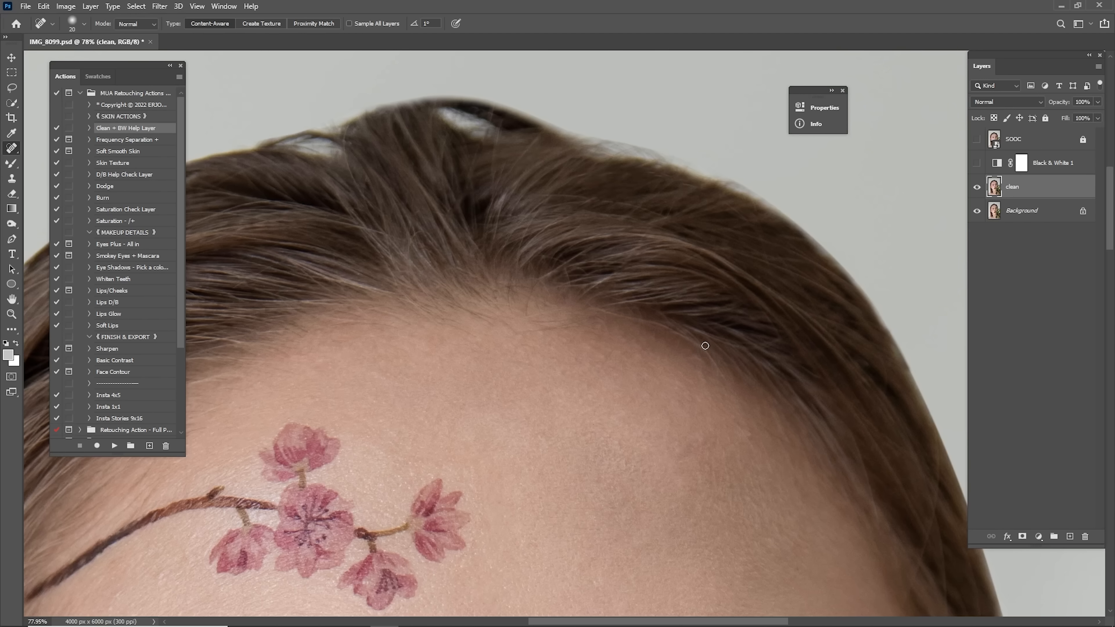
# Set the healing brush size to 25 and heal the stray hairs along the hairline and temple nearest the leaves
pyautogui.press(']')
pyautogui.moveTo(704, 344)
pyautogui.mouseDown()
pyautogui.moveTo(598, 254)
pyautogui.moveTo(689, 304)
pyautogui.moveTo(699, 274)
pyautogui.mouseUp()
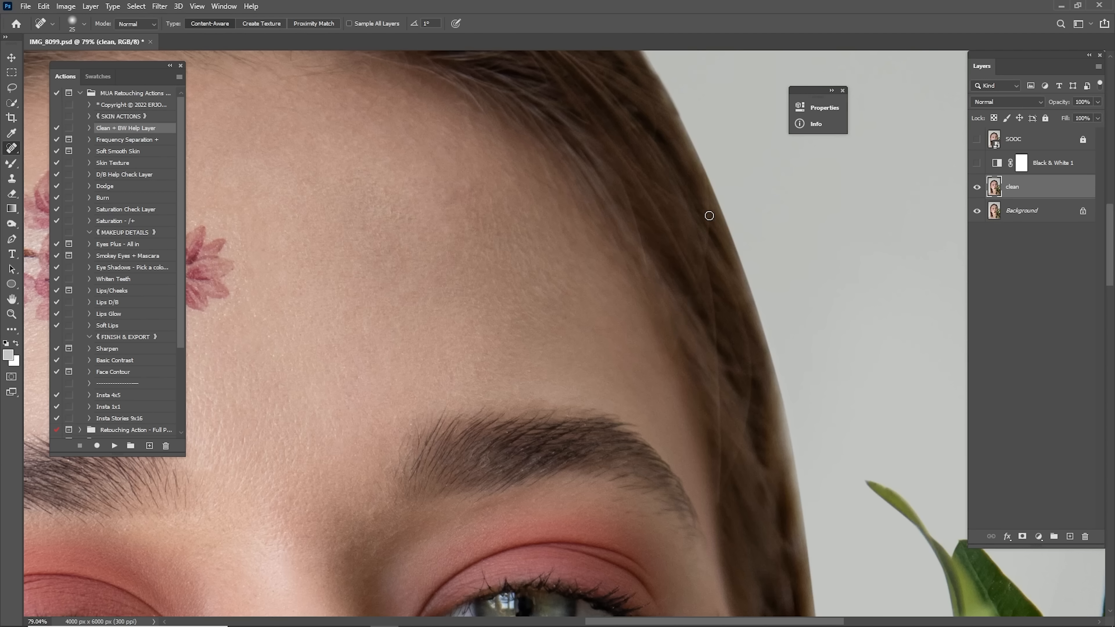
pyautogui.moveTo(710, 193)
pyautogui.mouseDown()
pyautogui.moveTo(699, 298)
pyautogui.moveTo(718, 347)
pyautogui.mouseUp()
pyautogui.scroll(-3, 712, 258)
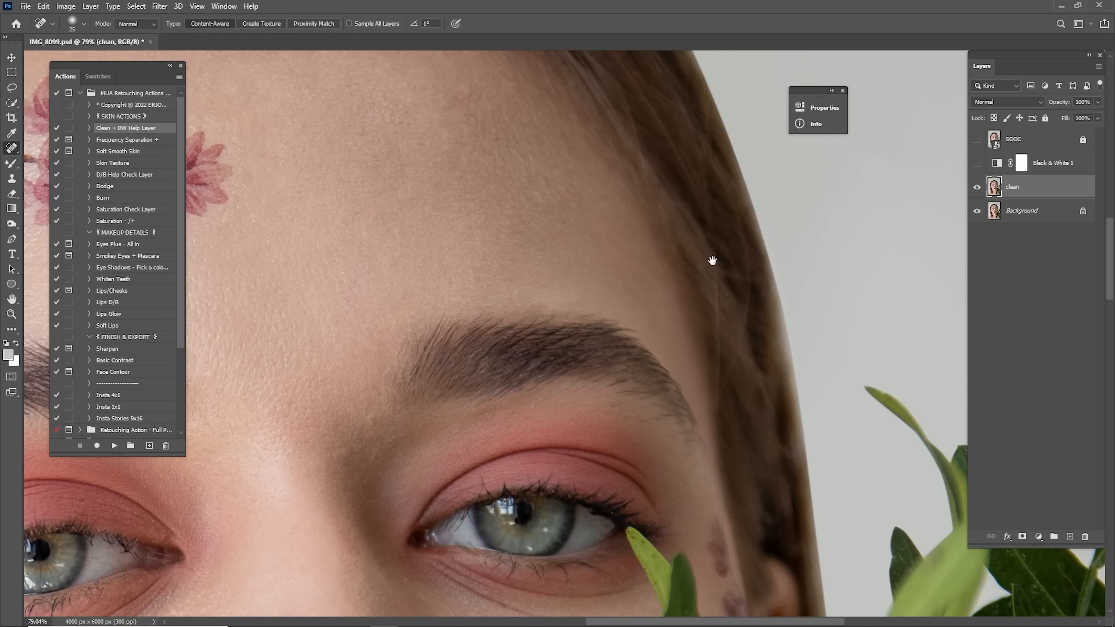
pyautogui.moveTo(713, 239)
pyautogui.mouseDown()
pyautogui.moveTo(727, 358)
pyautogui.moveTo(744, 238)
pyautogui.mouseUp()
pyautogui.hotkey('ctrl', '0')
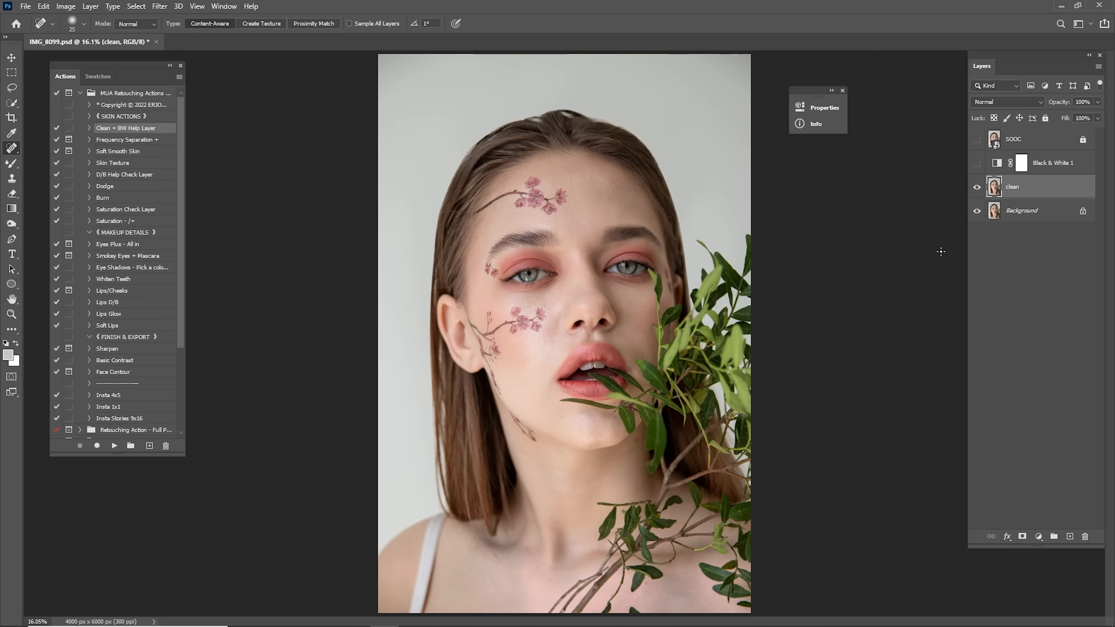
# Compare the portrait with and without the clean layer, and delete the Black & White 1 layer
pyautogui.click(978, 188)
pyautogui.click(977, 188)
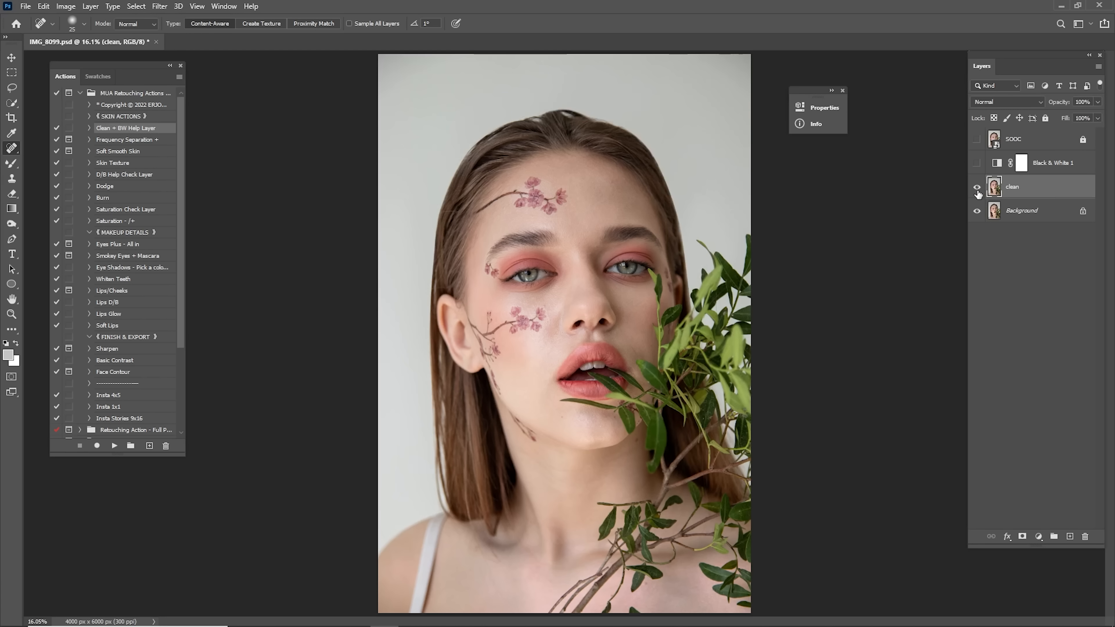
pyautogui.click(1040, 167)
pyautogui.press('Delete')
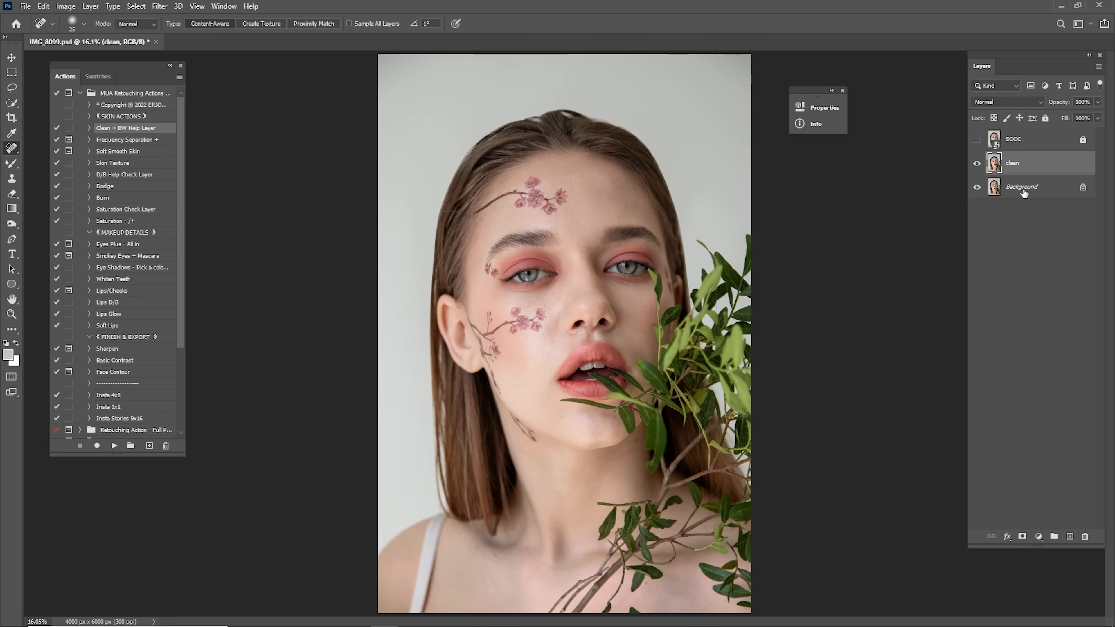
# Merge the clean layer with the Background layer and select the Saturation Check Layer action
pyautogui.keyDown('ctrl'); pyautogui.click(1034, 184); pyautogui.keyUp('ctrl')
pyautogui.rightClick(1032, 183)
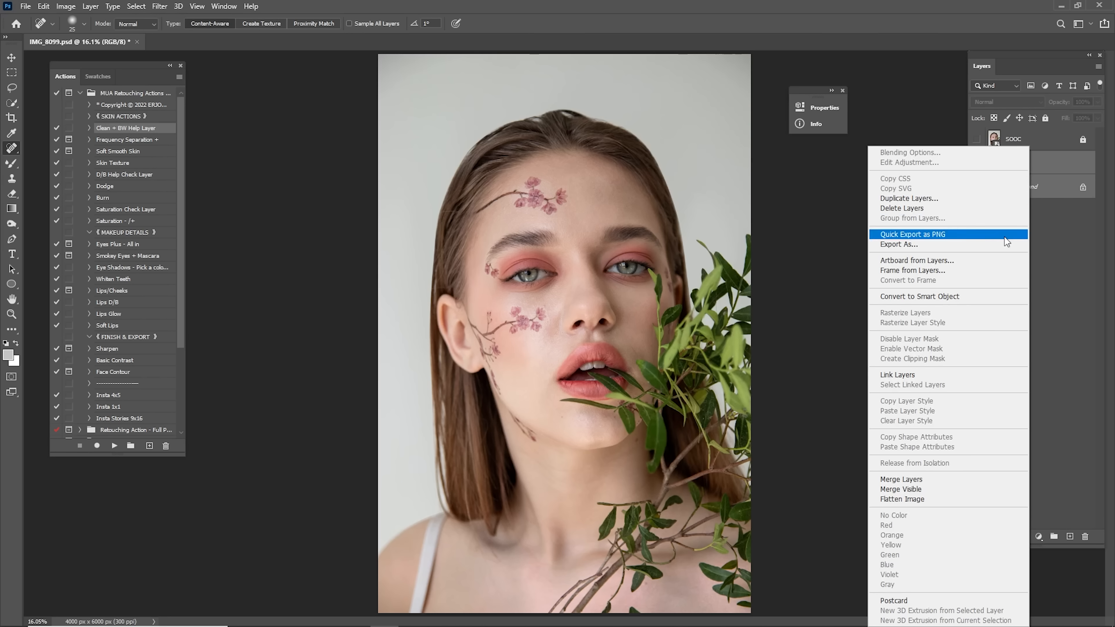
pyautogui.click(909, 480)
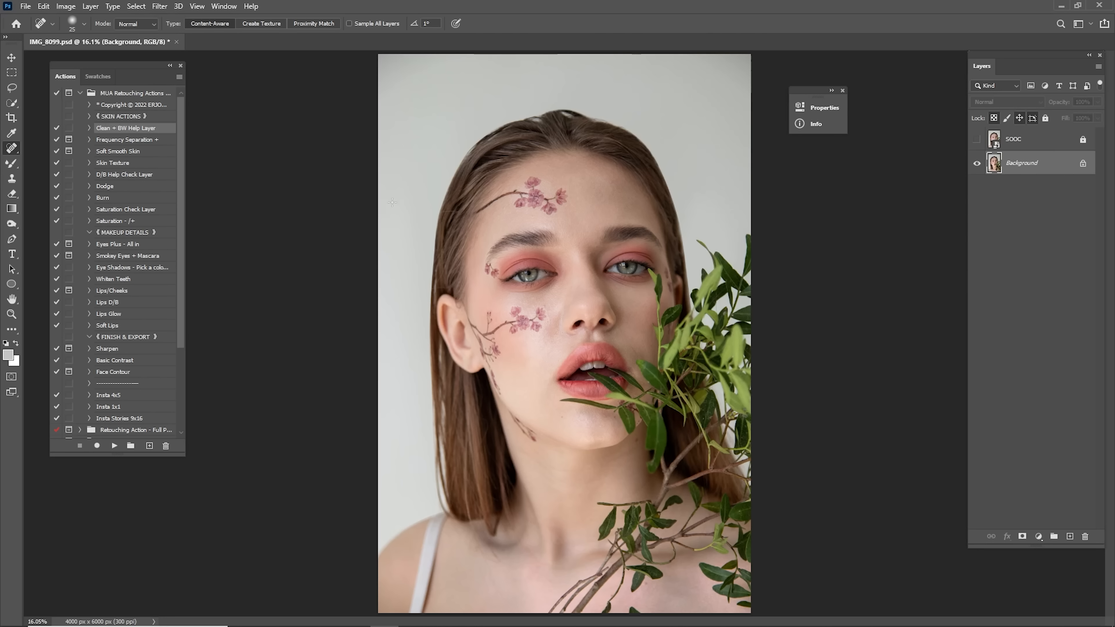
pyautogui.click(123, 211)
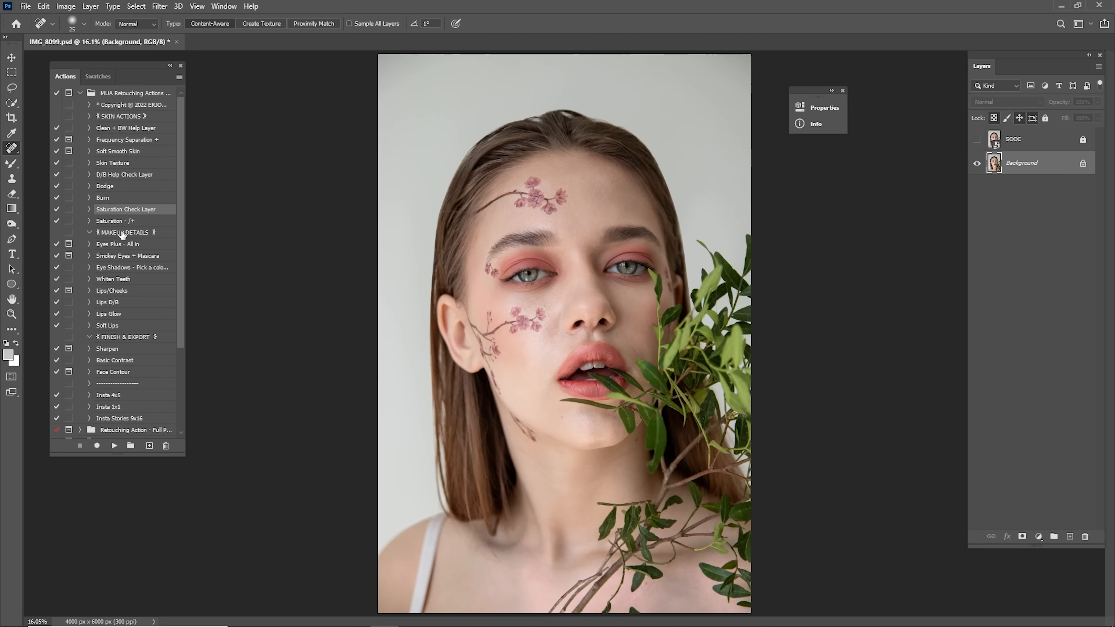
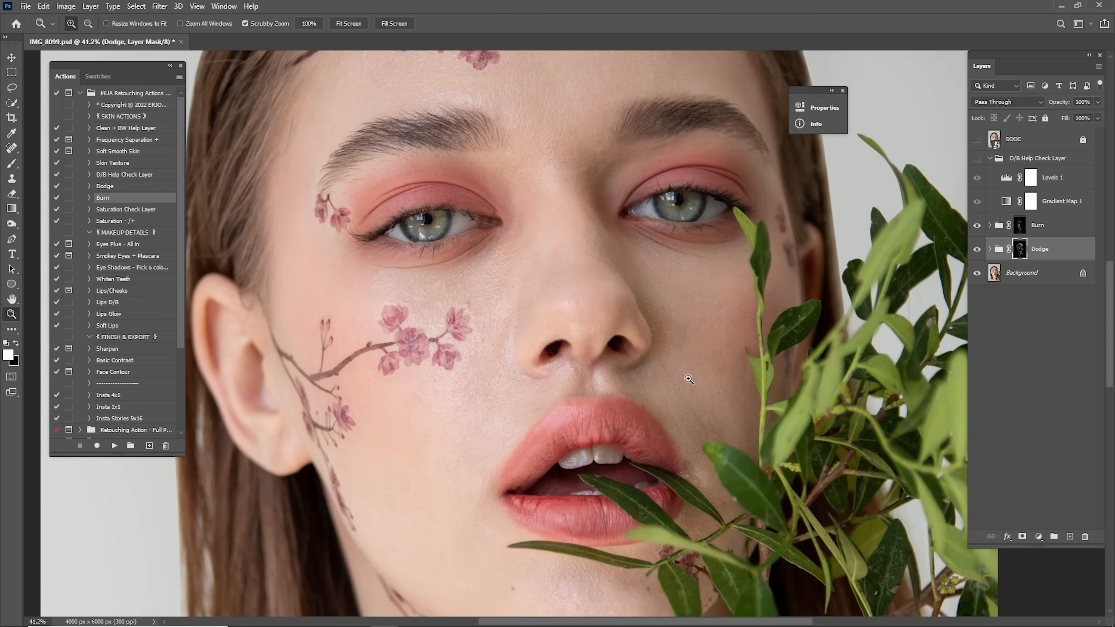
# Compare the forehead, cheeks and chin with and without the Dodge and Burn groups
pyautogui.click(977, 249)
pyautogui.click(977, 249)
pyautogui.moveTo(578, 204); pyautogui.dragTo(626, 376)
pyautogui.click(977, 249)
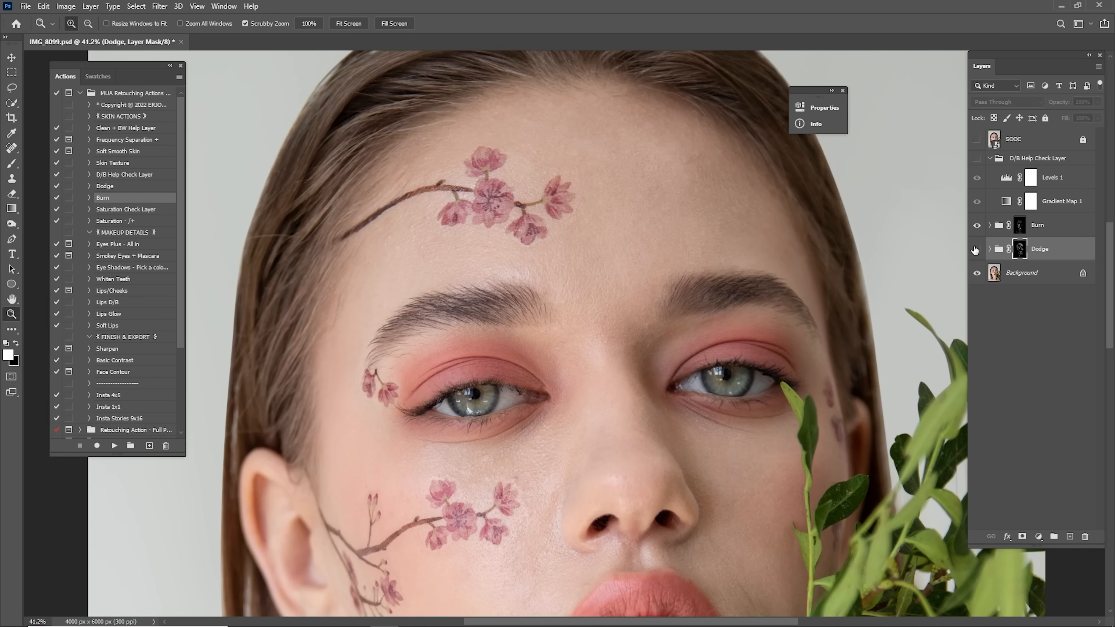
pyautogui.click(977, 249)
pyautogui.moveTo(871, 289); pyautogui.dragTo(824, 179)
pyautogui.moveTo(791, 287); pyautogui.dragTo(915, 133)
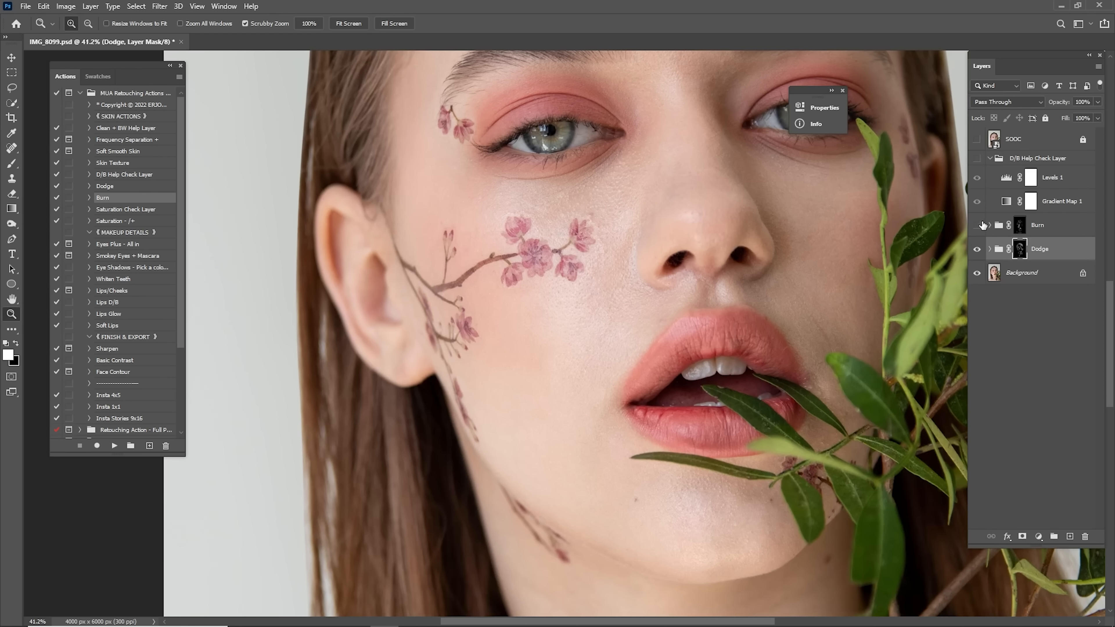
pyautogui.moveTo(811, 326); pyautogui.dragTo(772, 145)
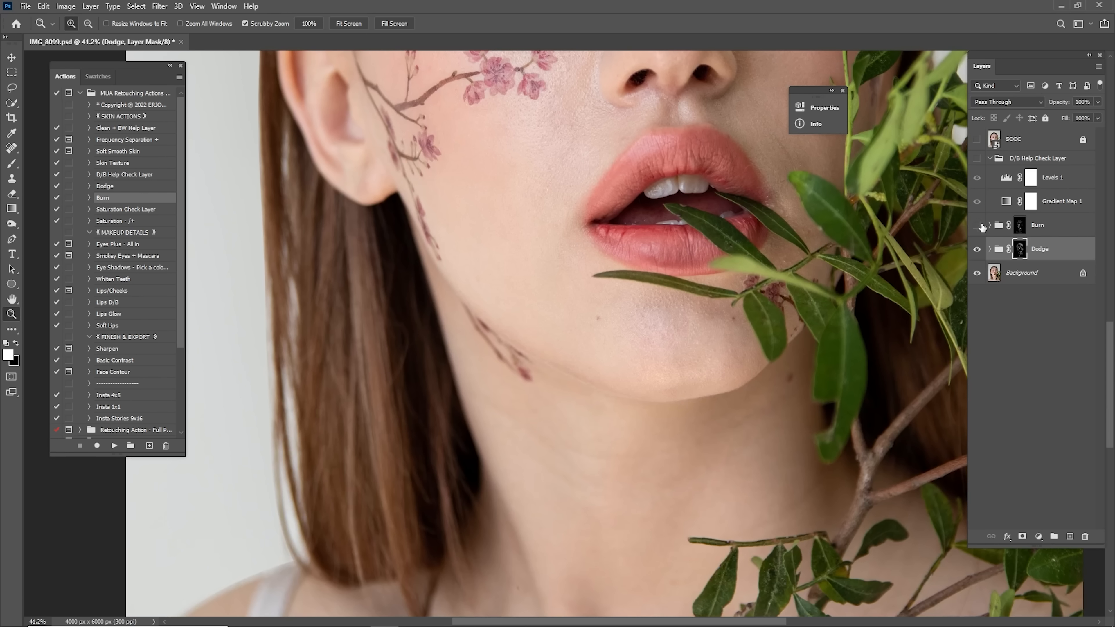
pyautogui.hotkey('ctrl', '0')
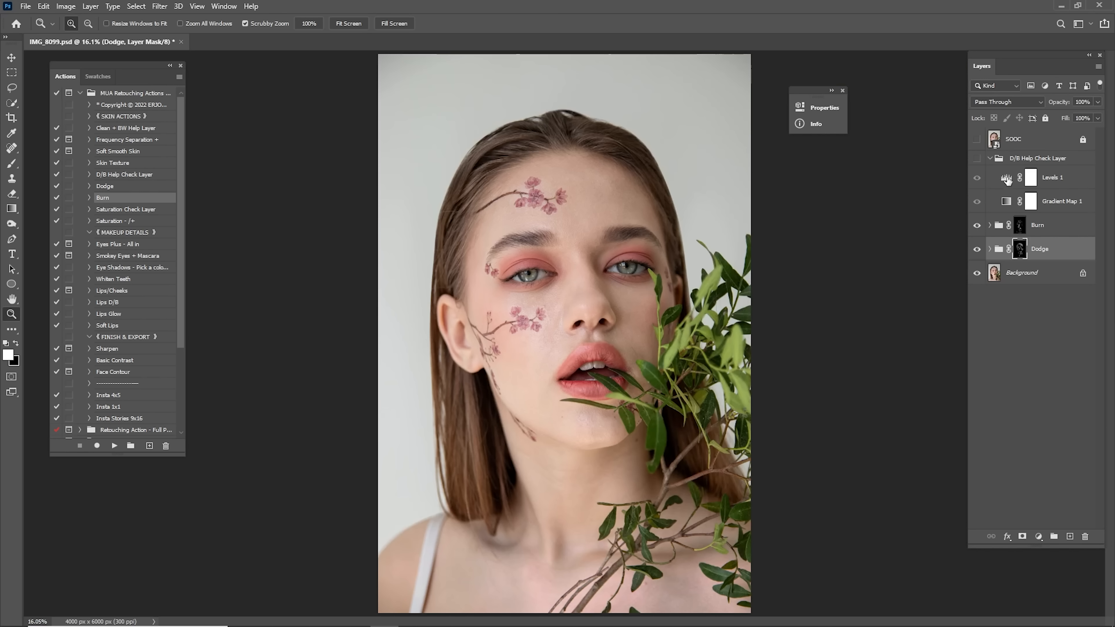
# Compare the retouched portrait with the SOOC layer, and delete the D/B Help Check Layer group
pyautogui.click(977, 139)
pyautogui.click(977, 139)
pyautogui.click(977, 139)
pyautogui.click(977, 139)
pyautogui.click(1038, 159)
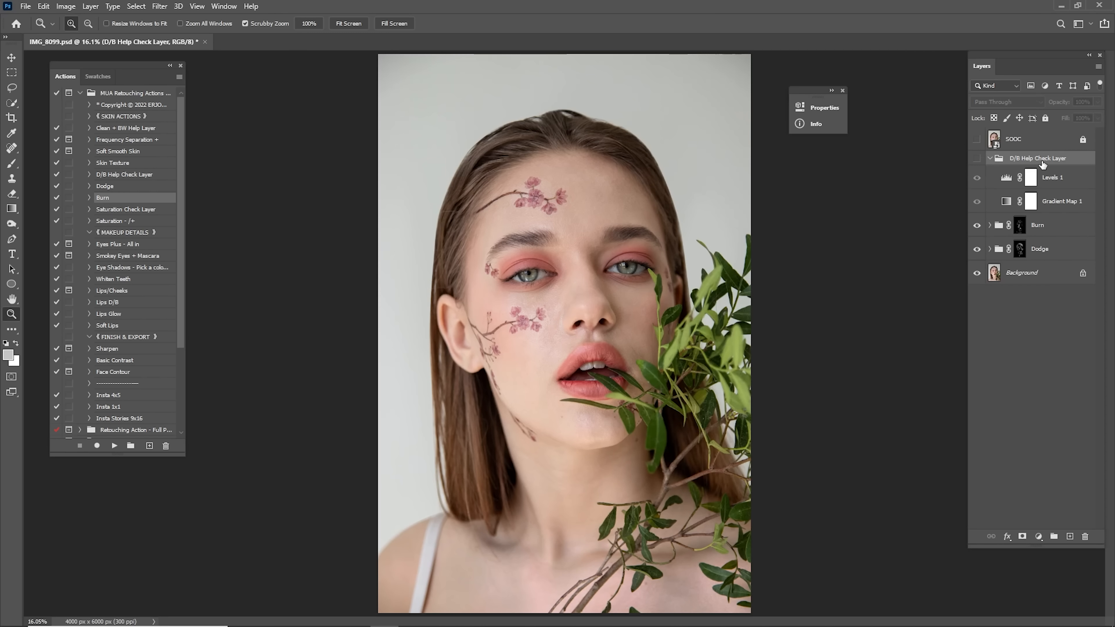
pyautogui.press('Delete')
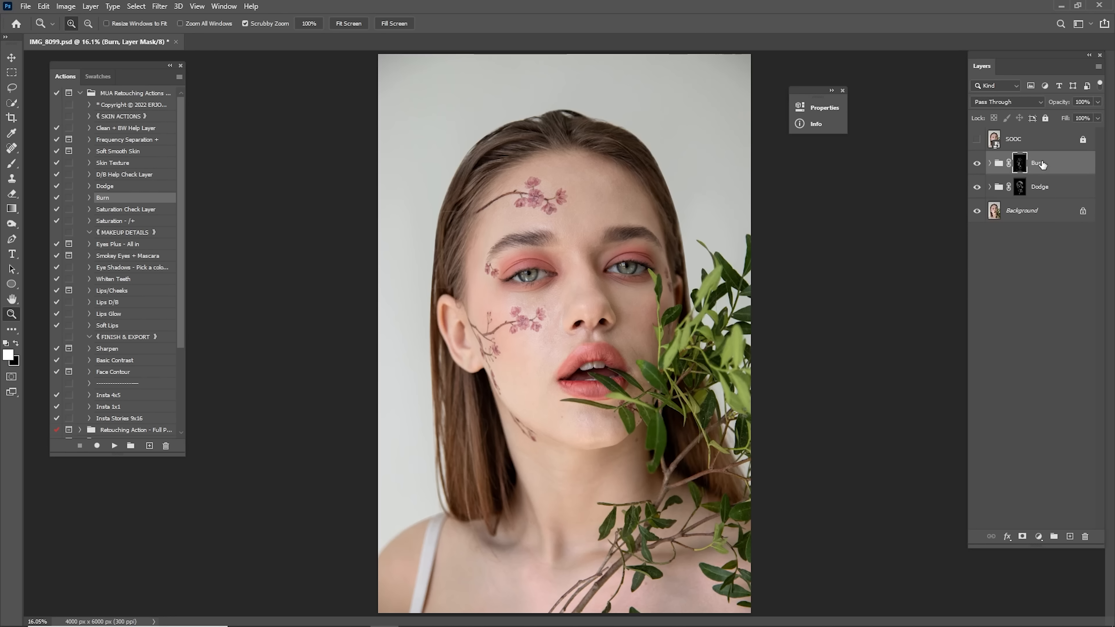
# Merge the Burn and Dodge groups into the Background layer
pyautogui.keyDown('shift'); pyautogui.click(1021, 215); pyautogui.keyUp('shift')
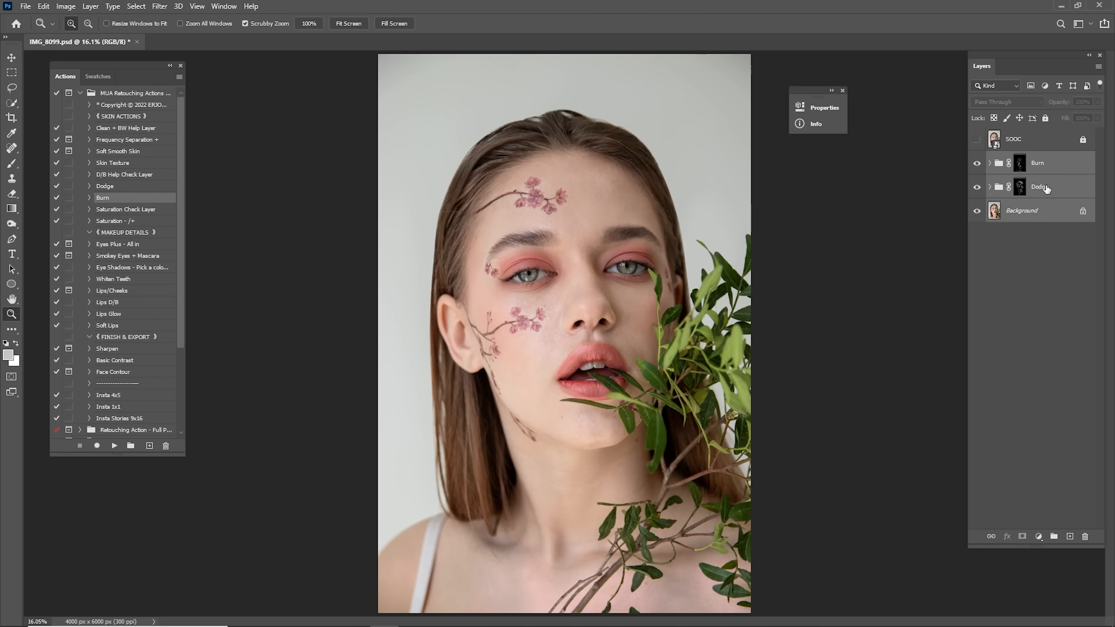
pyautogui.rightClick(1055, 188)
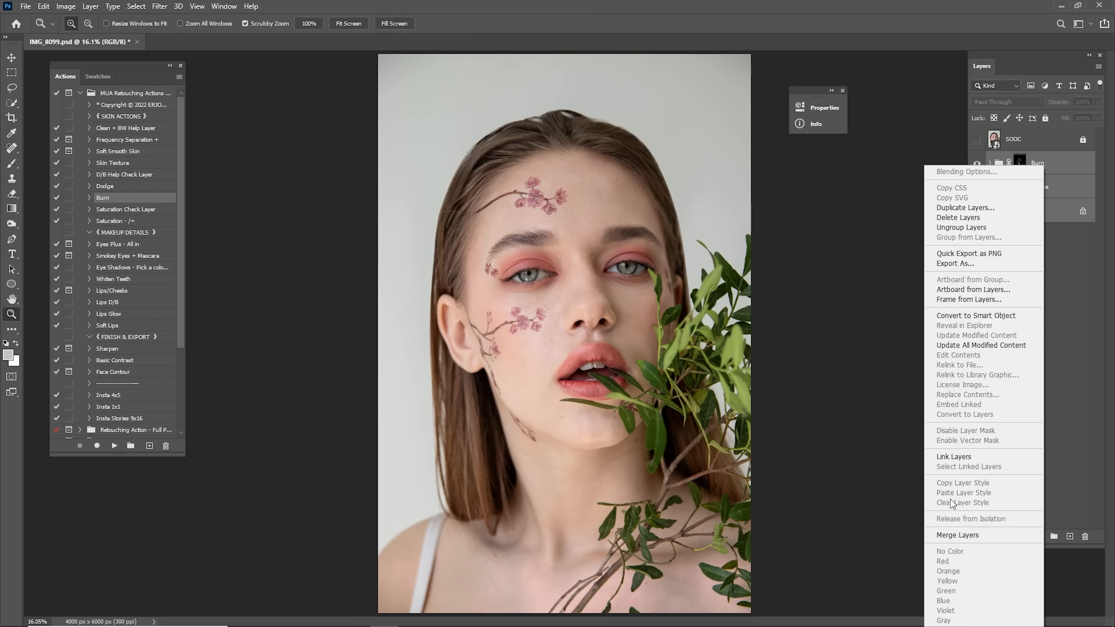
pyautogui.click(958, 535)
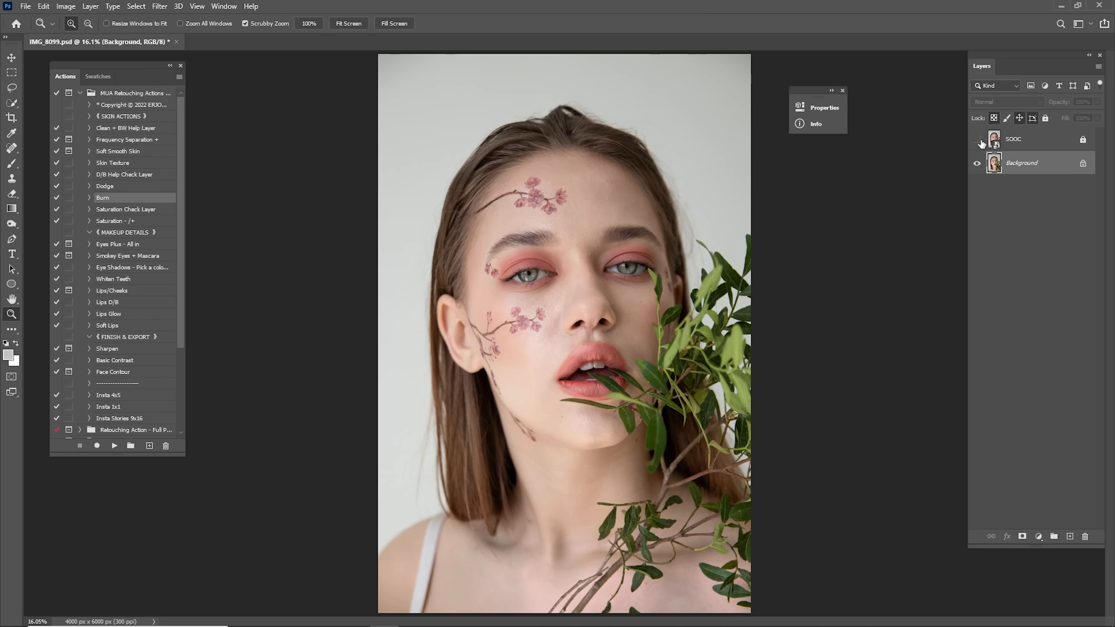
# Compare the retouched portrait with the original by toggling the SOOC layer
pyautogui.click(981, 143)
pyautogui.click(982, 142)
pyautogui.click(982, 138)
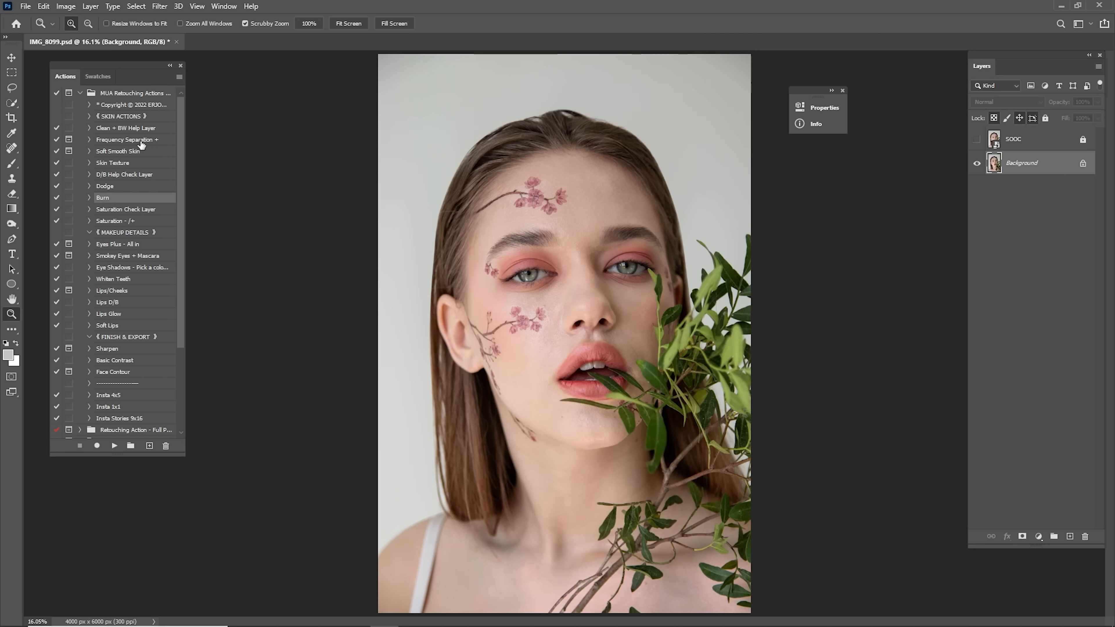
# Run the Frequency Separation + action and position the Gaussian Blur preview on the face at 25% zoom
pyautogui.click(140, 141)
pyautogui.click(115, 446)
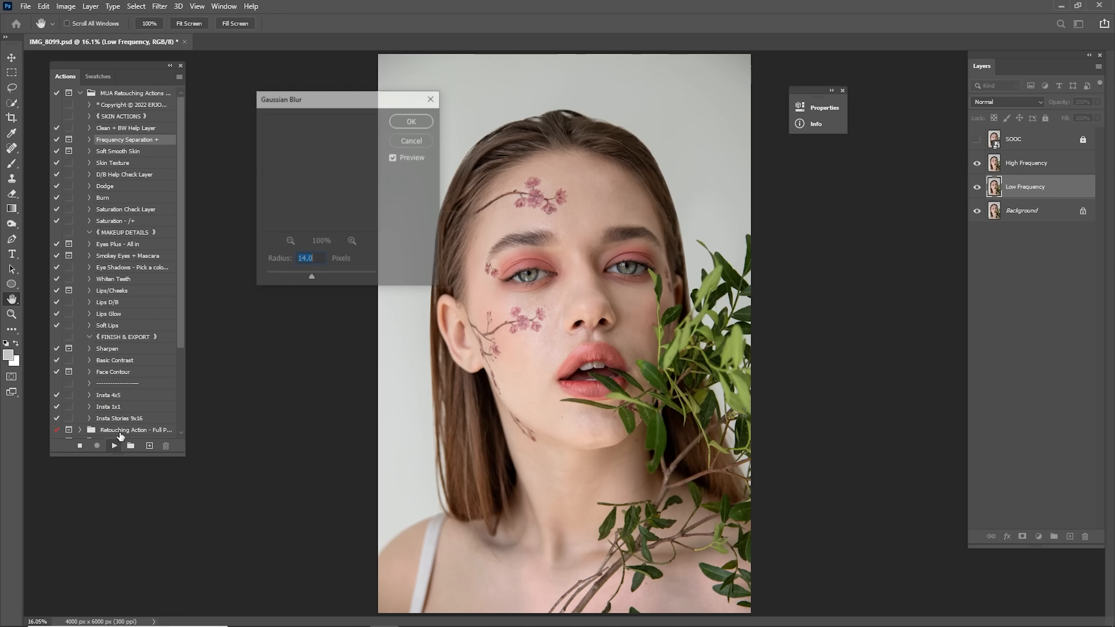
pyautogui.click(290, 243)
pyautogui.click(290, 243)
pyautogui.click(290, 243)
pyautogui.click(289, 243)
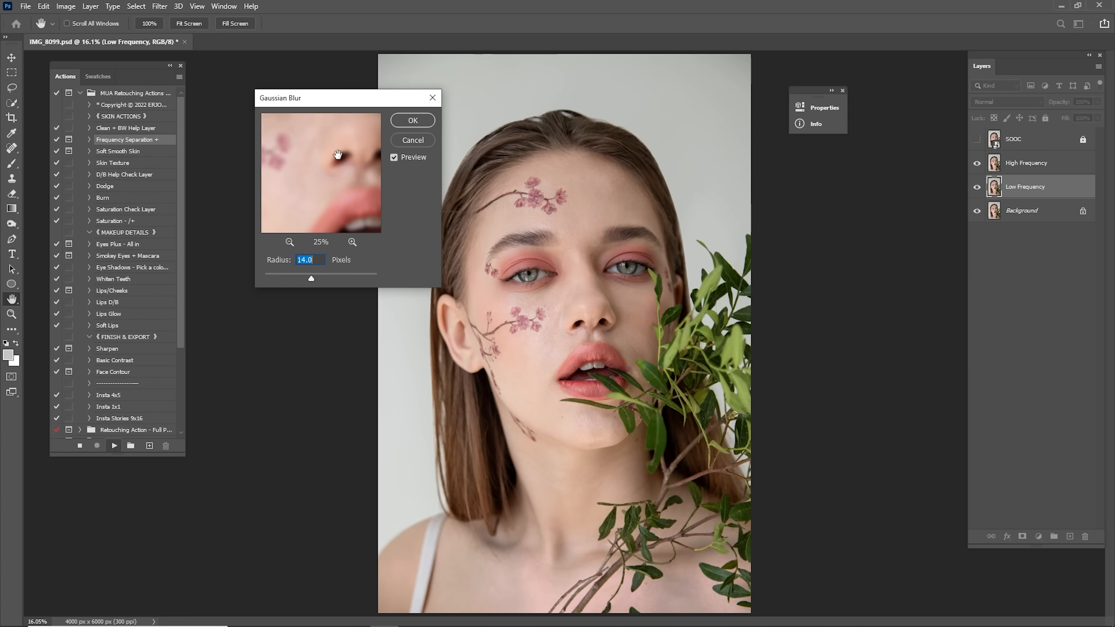
pyautogui.moveTo(319, 128); pyautogui.dragTo(364, 246)
pyautogui.moveTo(350, 171); pyautogui.dragTo(307, 212)
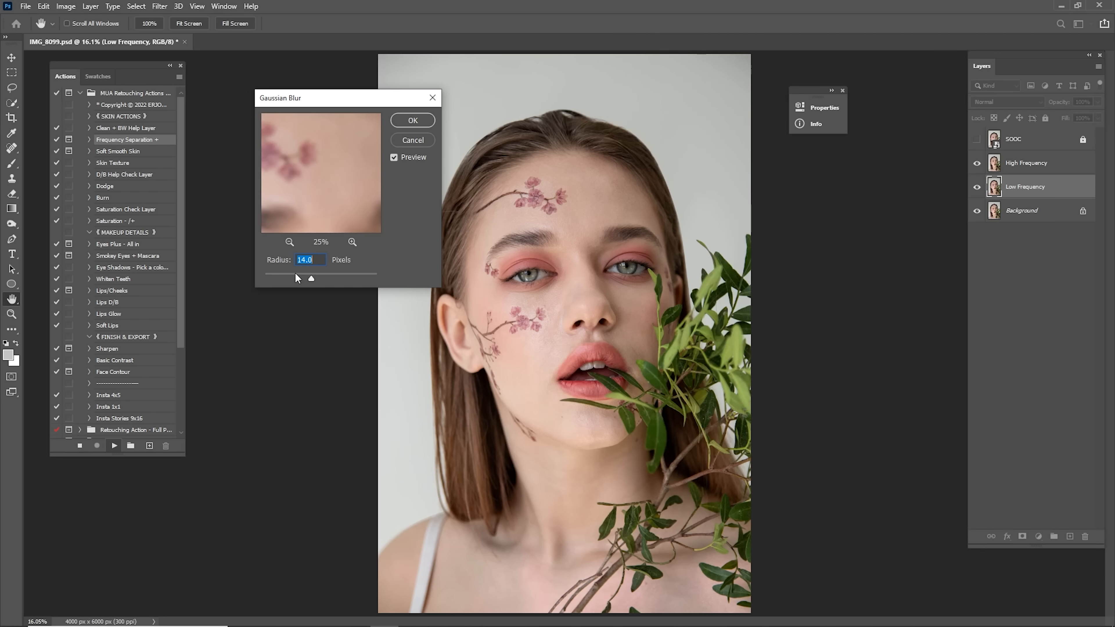
# Reduce the blur radius to 0.1 pixels and examine the skin texture around the eye and cheek at several preview zooms
pyautogui.moveTo(311, 278); pyautogui.dragTo(265, 279)
pyautogui.moveTo(331, 206); pyautogui.dragTo(346, 123)
pyautogui.moveTo(368, 228); pyautogui.dragTo(341, 237)
pyautogui.click(352, 242)
pyautogui.click(352, 242)
pyautogui.click(352, 242)
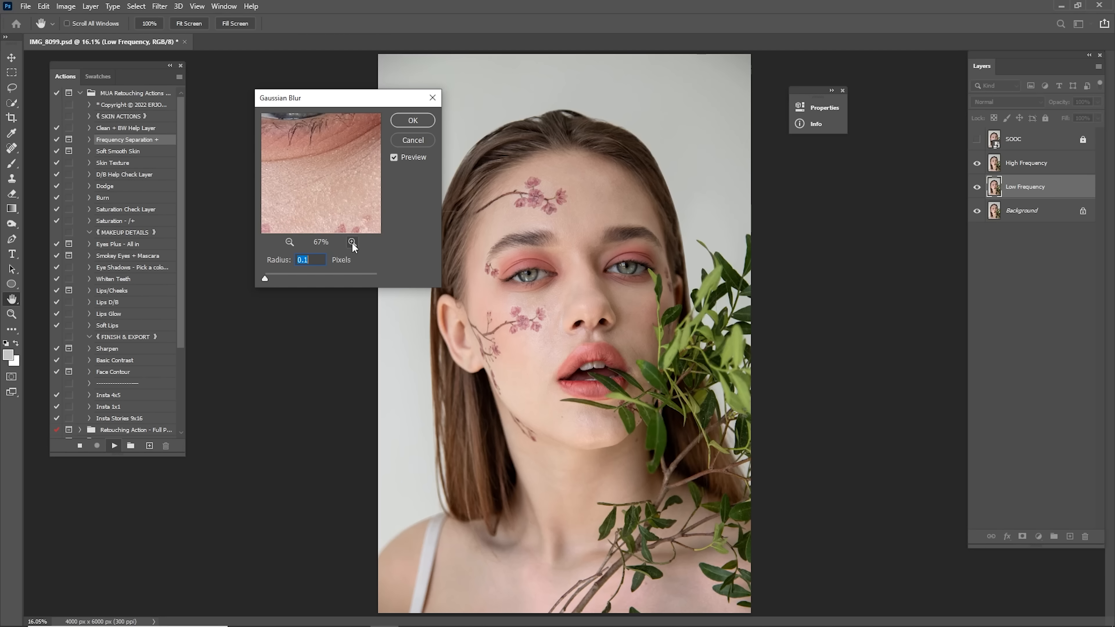
pyautogui.click(352, 242)
pyautogui.click(352, 241)
pyautogui.click(352, 242)
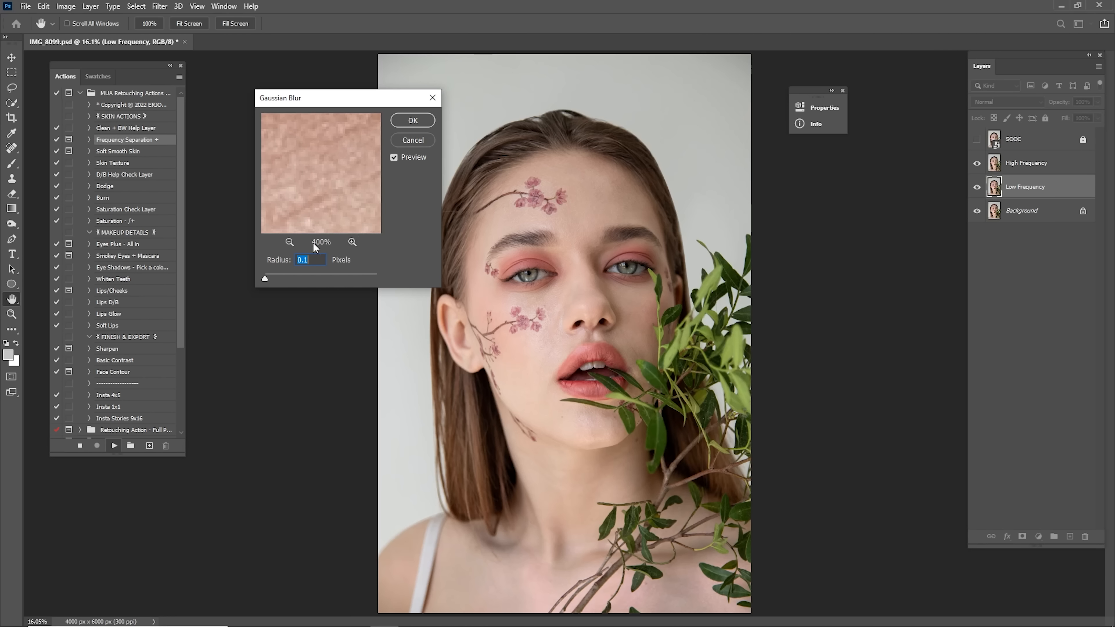
pyautogui.click(289, 242)
pyautogui.click(289, 242)
pyautogui.click(289, 242)
pyautogui.click(289, 242)
pyautogui.click(289, 242)
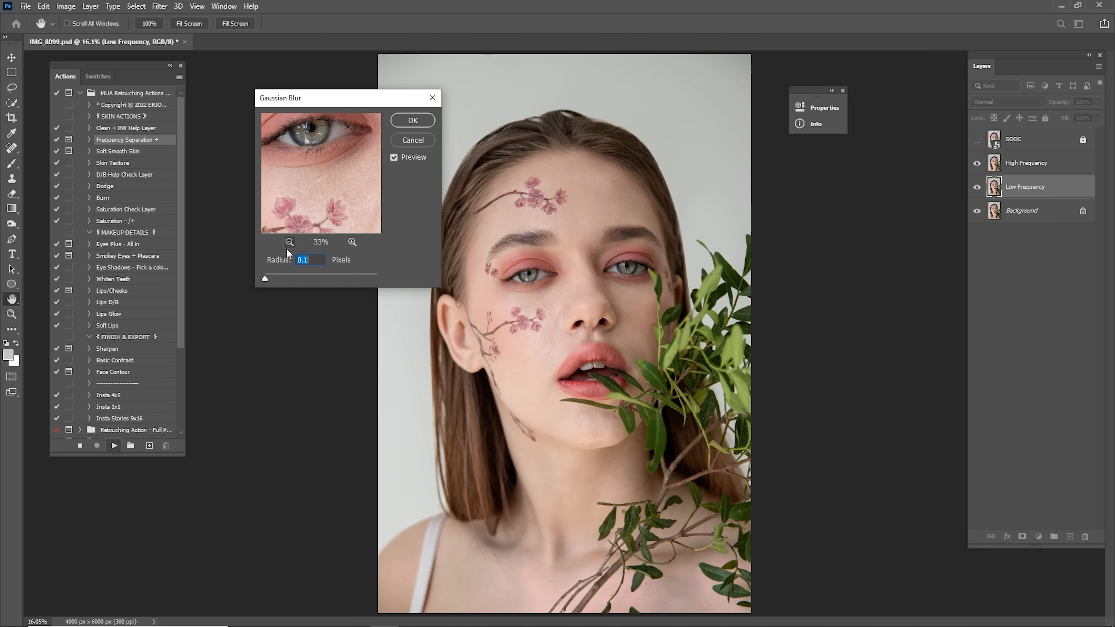
# Set the Gaussian Blur radius to 9.4 pixels, judging the skin smoothness in the preview, and accept it
pyautogui.moveTo(279, 276); pyautogui.dragTo(283, 278)
pyautogui.click(301, 272)
pyautogui.click(290, 243)
pyautogui.moveTo(341, 183)
pyautogui.mouseDown()
pyautogui.moveTo(331, 233)
pyautogui.moveTo(332, 176)
pyautogui.mouseUp()
pyautogui.moveTo(320, 221)
pyautogui.mouseDown()
pyautogui.moveTo(340, 194)
pyautogui.moveTo(336, 164)
pyautogui.moveTo(331, 233)
pyautogui.mouseUp()
pyautogui.click(289, 243)
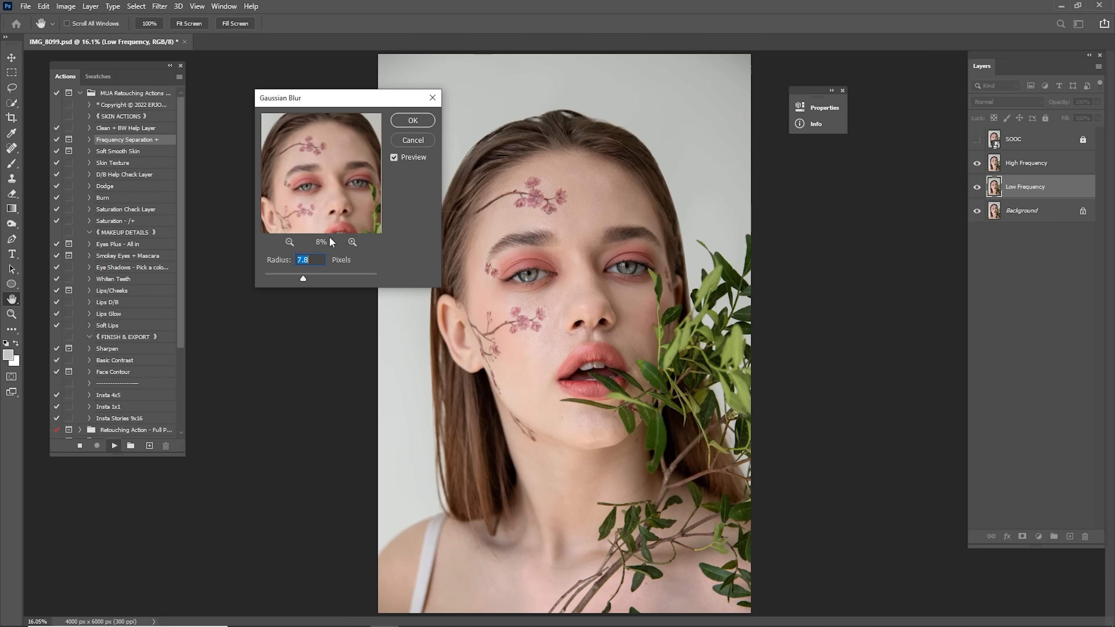
pyautogui.moveTo(309, 280); pyautogui.dragTo(312, 279)
pyautogui.moveTo(333, 202); pyautogui.dragTo(341, 167)
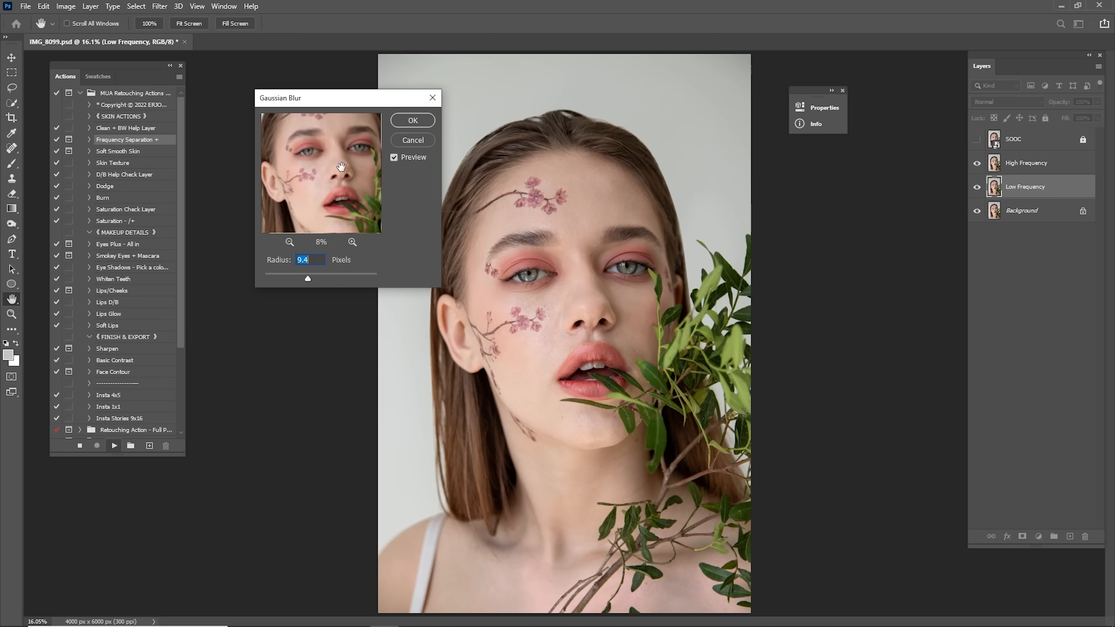
pyautogui.press('Return')
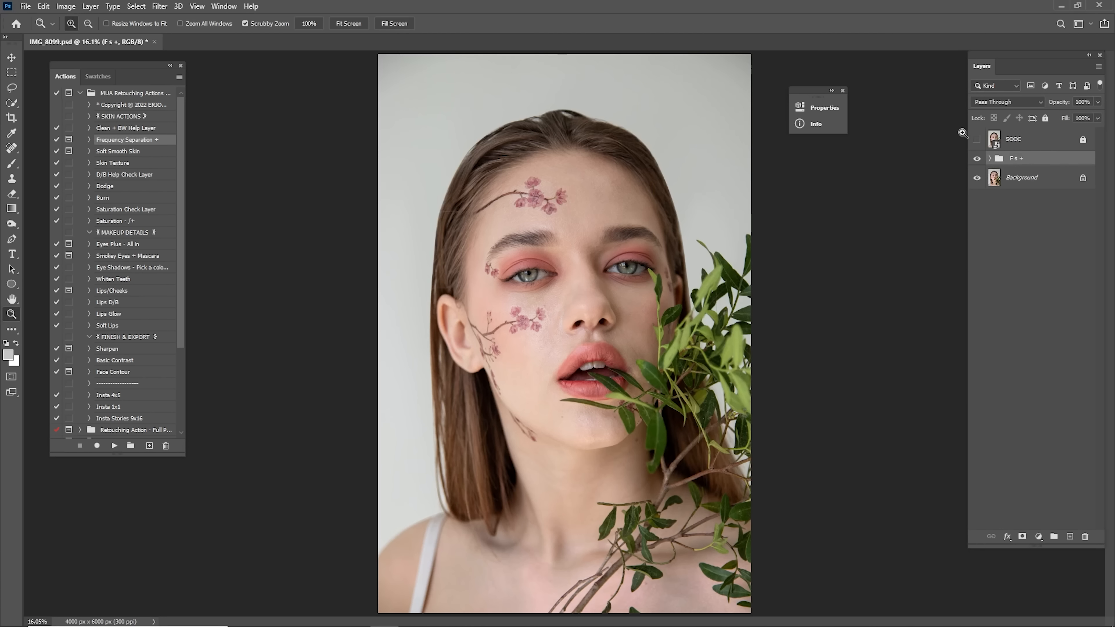
# Expand the F s + group, select the Low Frequency copy layer, and hide the High Frequency layer
pyautogui.click(990, 159)
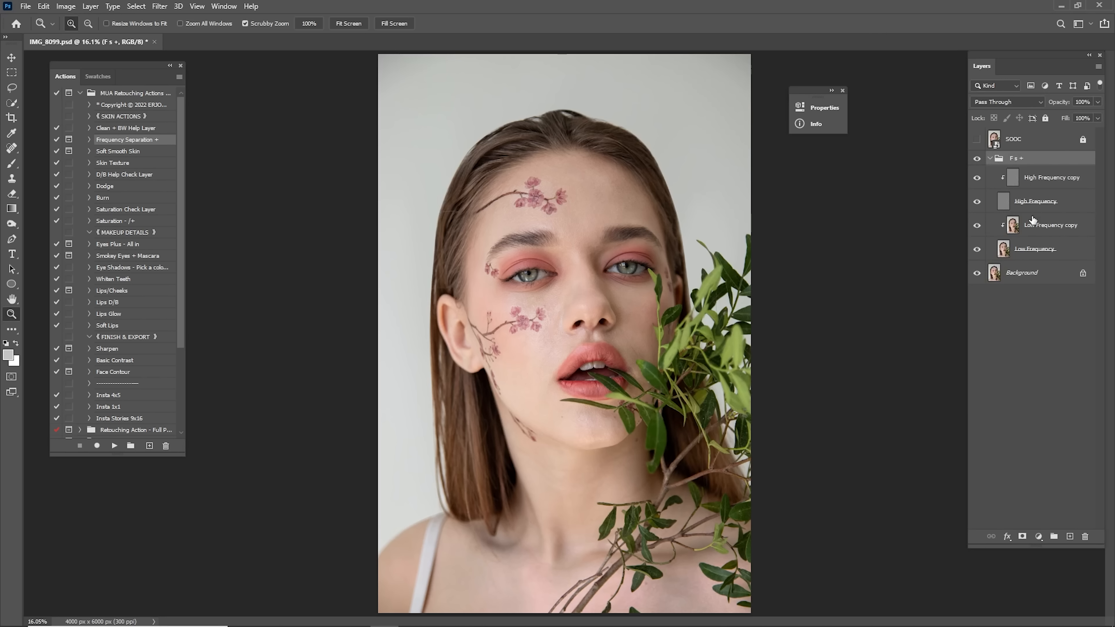
pyautogui.click(1035, 226)
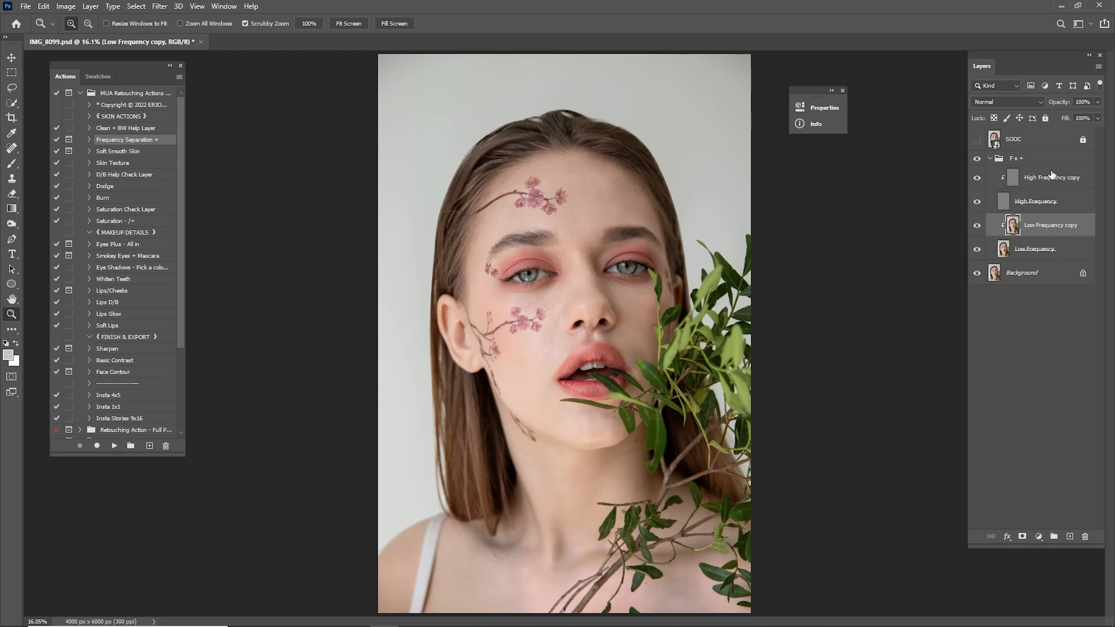
pyautogui.click(977, 201)
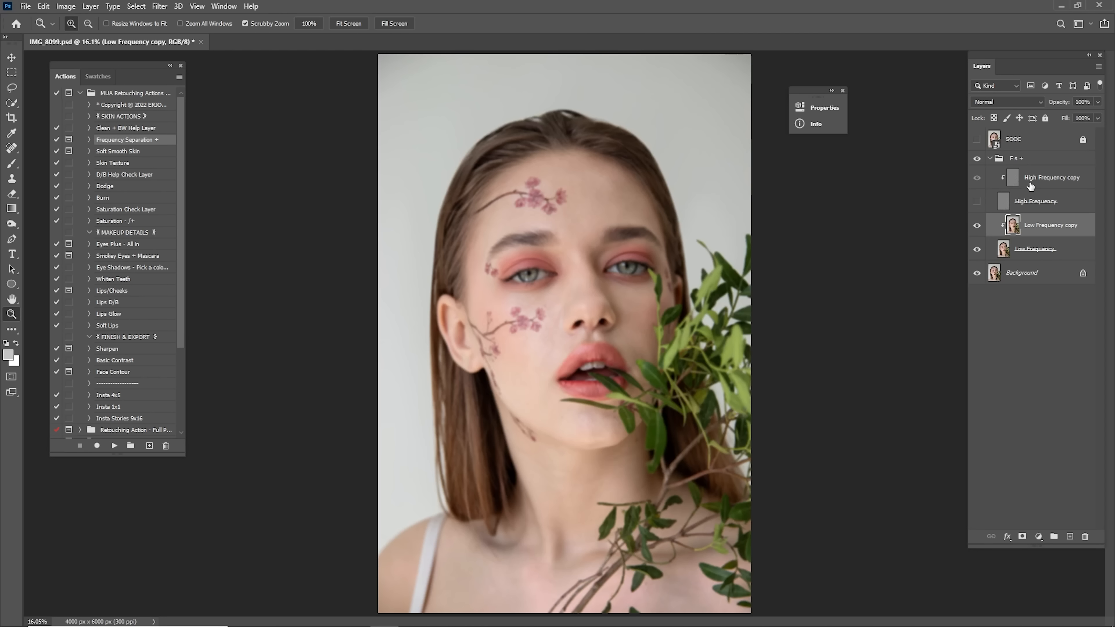
# Choose the Mixer Brush and set its wetness to 10% and flow to 33%
pyautogui.rightClick(12, 163)
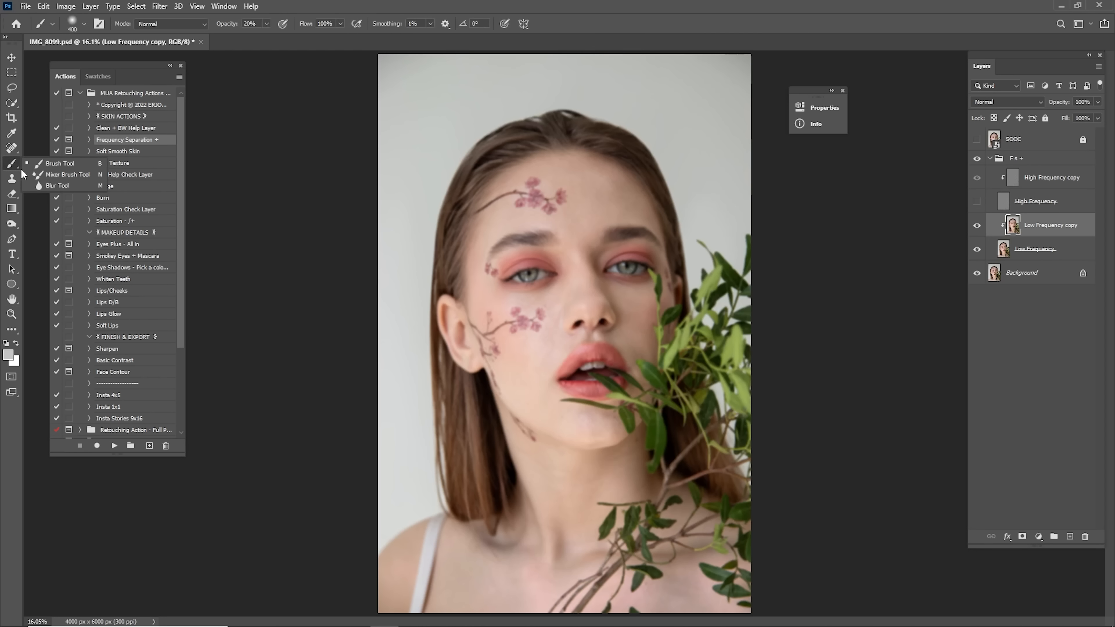
pyautogui.click(52, 189)
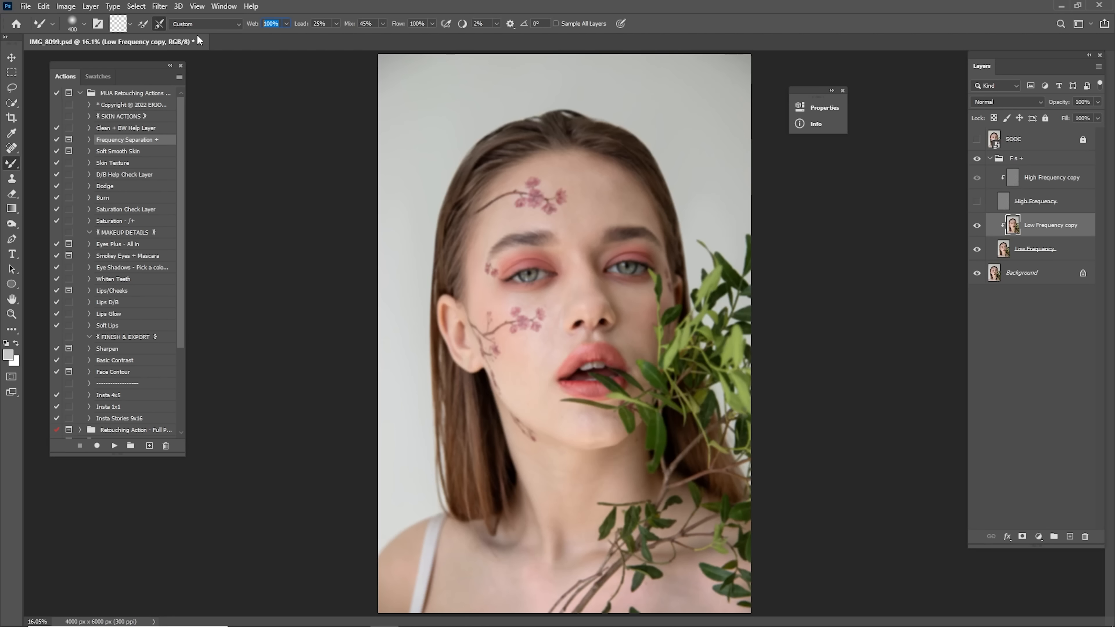
pyautogui.write('10')
# Blend uneven tones across the forehead and between the eyebrows with the Mixer Brush, using brush sizes from 500 down to 300 pixels
pyautogui.scroll(8, 588, 206)
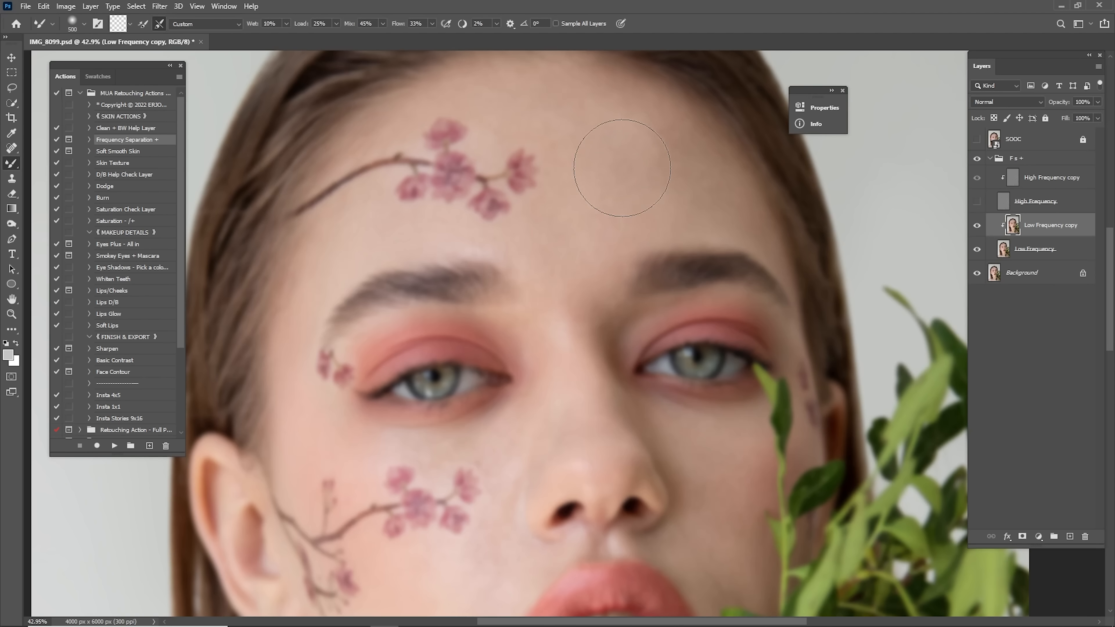
pyautogui.moveTo(627, 148); pyautogui.dragTo(685, 215)
pyautogui.press('[')
pyautogui.press('[')
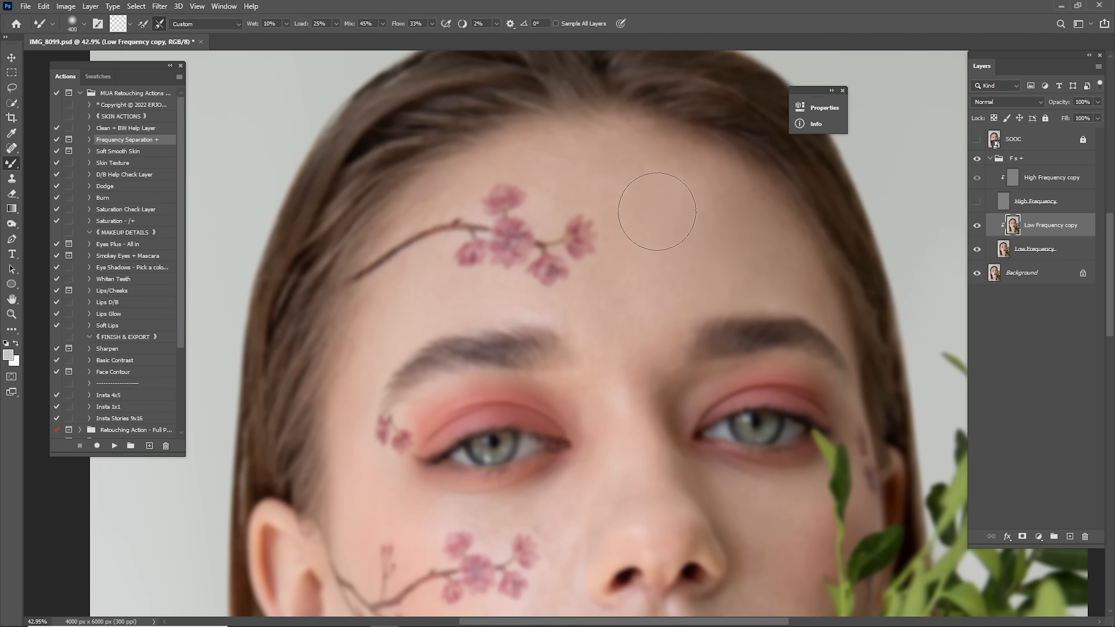
pyautogui.moveTo(642, 269); pyautogui.dragTo(728, 178)
pyautogui.moveTo(500, 301); pyautogui.dragTo(452, 220)
pyautogui.moveTo(665, 262); pyautogui.dragTo(635, 332)
pyautogui.press(']')
pyautogui.press(']')
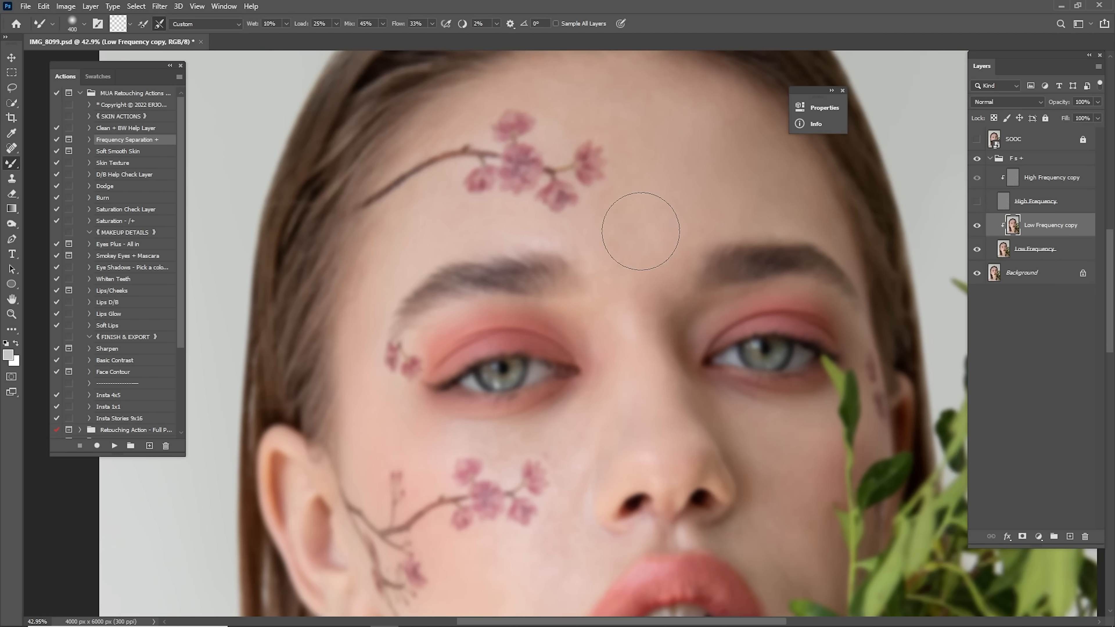
pyautogui.moveTo(662, 174); pyautogui.dragTo(680, 245)
pyautogui.press('[')
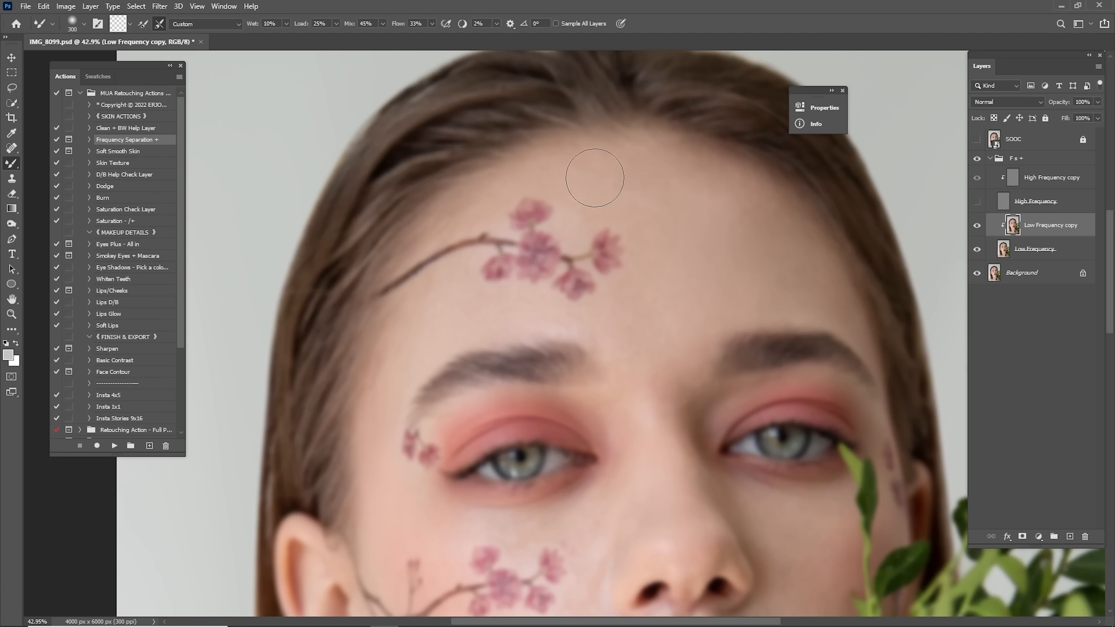
pyautogui.moveTo(635, 311); pyautogui.dragTo(677, 195)
pyautogui.moveTo(681, 233); pyautogui.dragTo(643, 219)
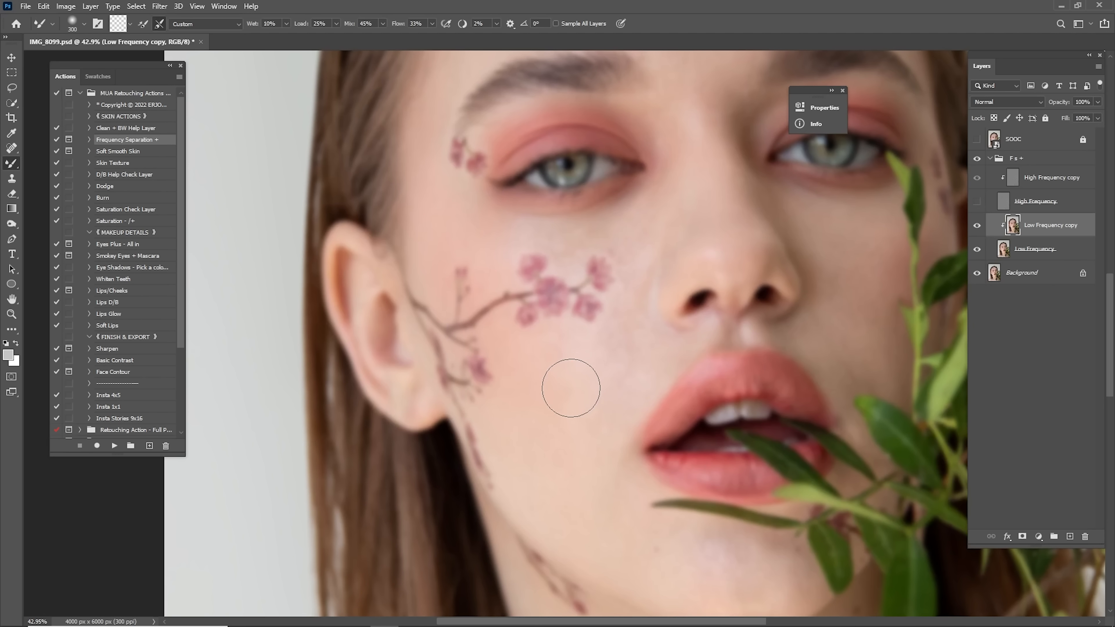
# Smooth the tones on the cheek below the flower tattoo, the jaw and beside the nose with a 300-pixel Mixer Brush
pyautogui.moveTo(568, 448); pyautogui.dragTo(575, 321)
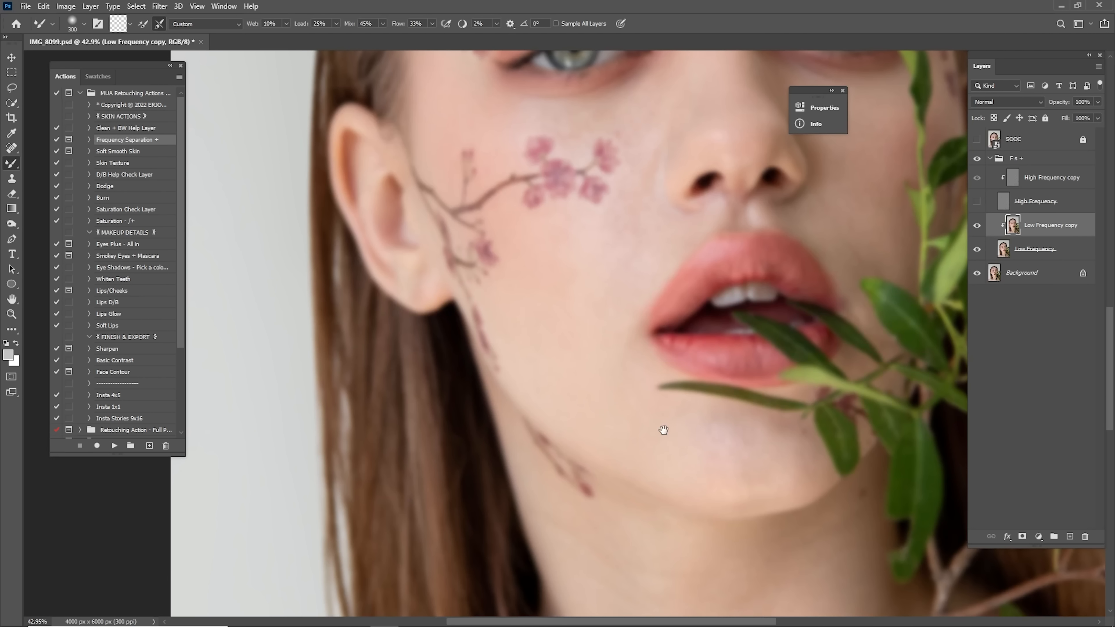
pyautogui.moveTo(668, 434); pyautogui.dragTo(652, 370)
pyautogui.moveTo(559, 303); pyautogui.dragTo(611, 426)
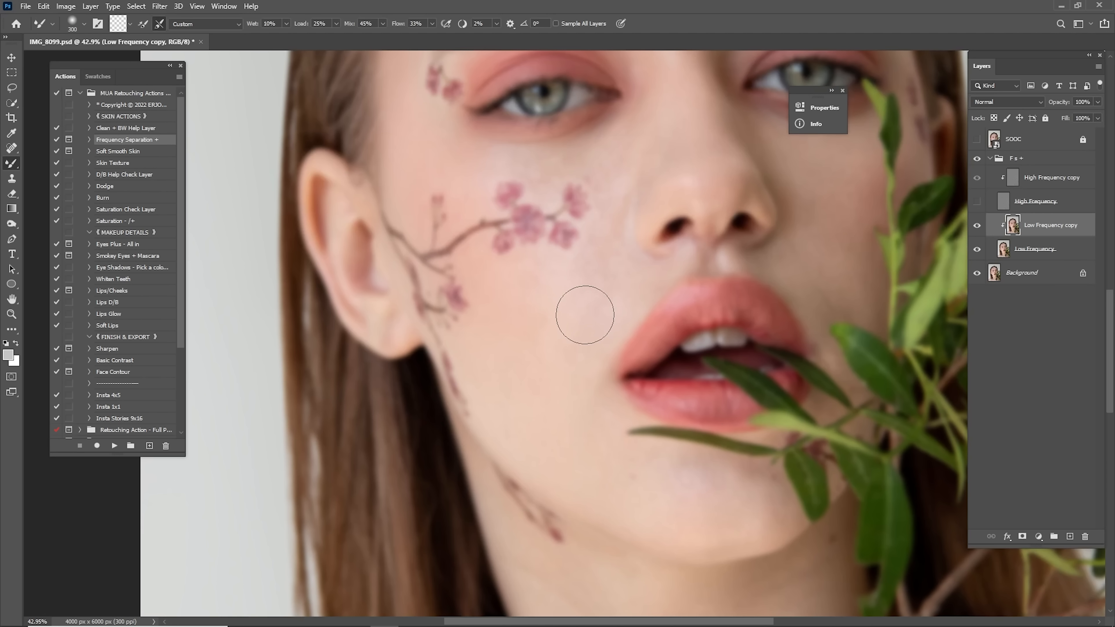
pyautogui.moveTo(622, 217); pyautogui.dragTo(598, 337)
pyautogui.moveTo(641, 205); pyautogui.dragTo(642, 295)
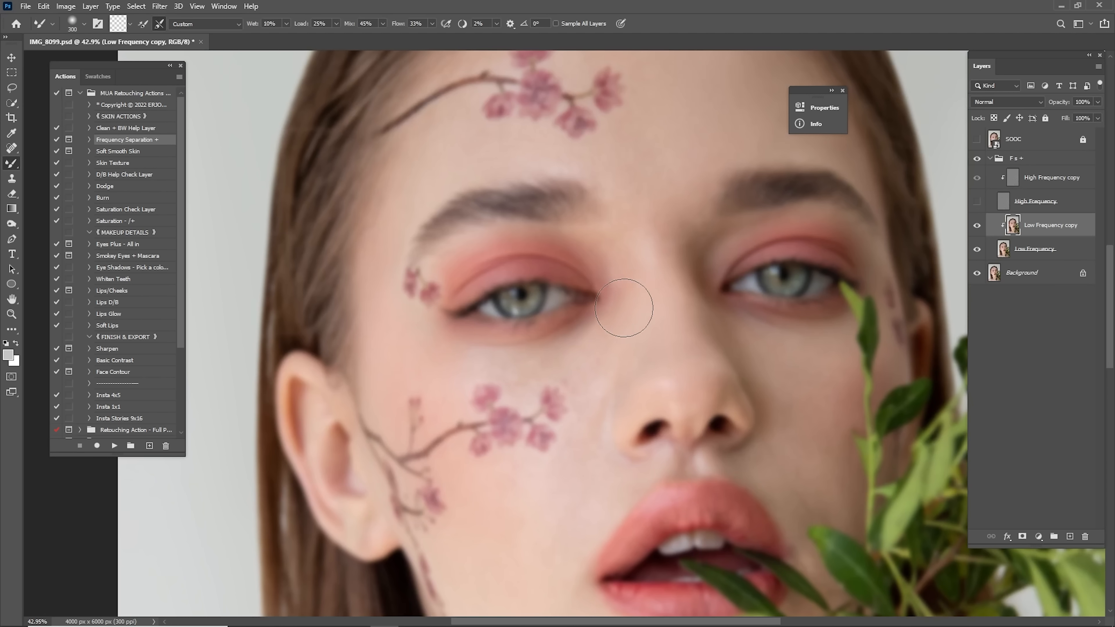
# Blend the skin under the eye and around the temple, shrinking the brush to 200 pixels, and undo the last stroke
pyautogui.moveTo(461, 324); pyautogui.dragTo(631, 324)
pyautogui.press('[')
pyautogui.press('[')
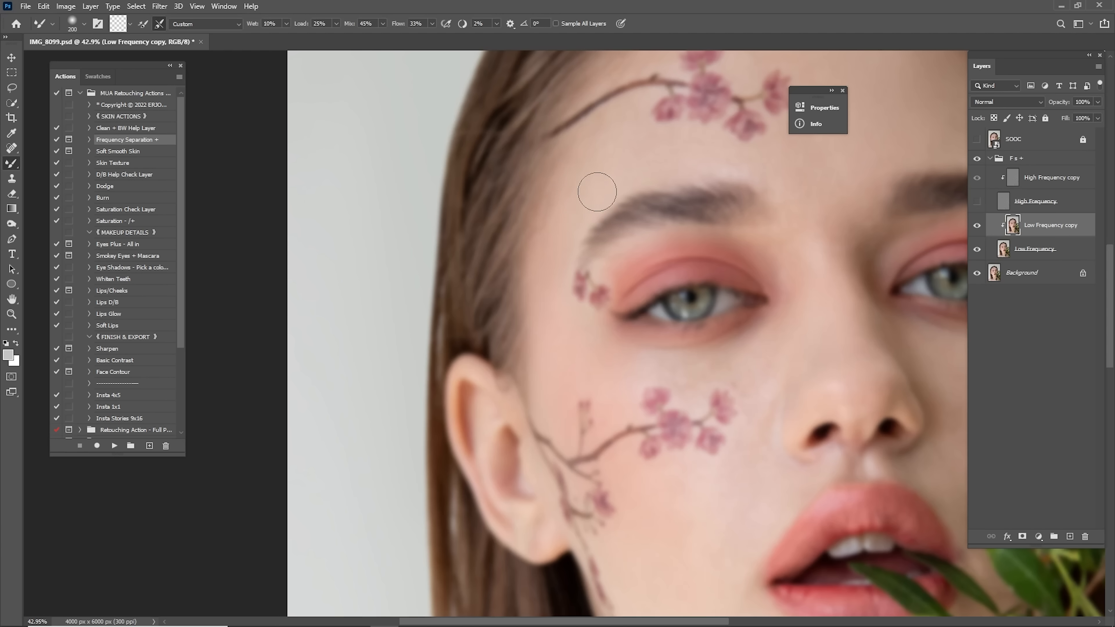
pyautogui.moveTo(597, 164); pyautogui.dragTo(505, 217)
pyautogui.moveTo(665, 219)
pyautogui.mouseDown()
pyautogui.moveTo(637, 282)
pyautogui.moveTo(607, 215)
pyautogui.moveTo(564, 283)
pyautogui.mouseUp()
pyautogui.hotkey('ctrl', 'z')
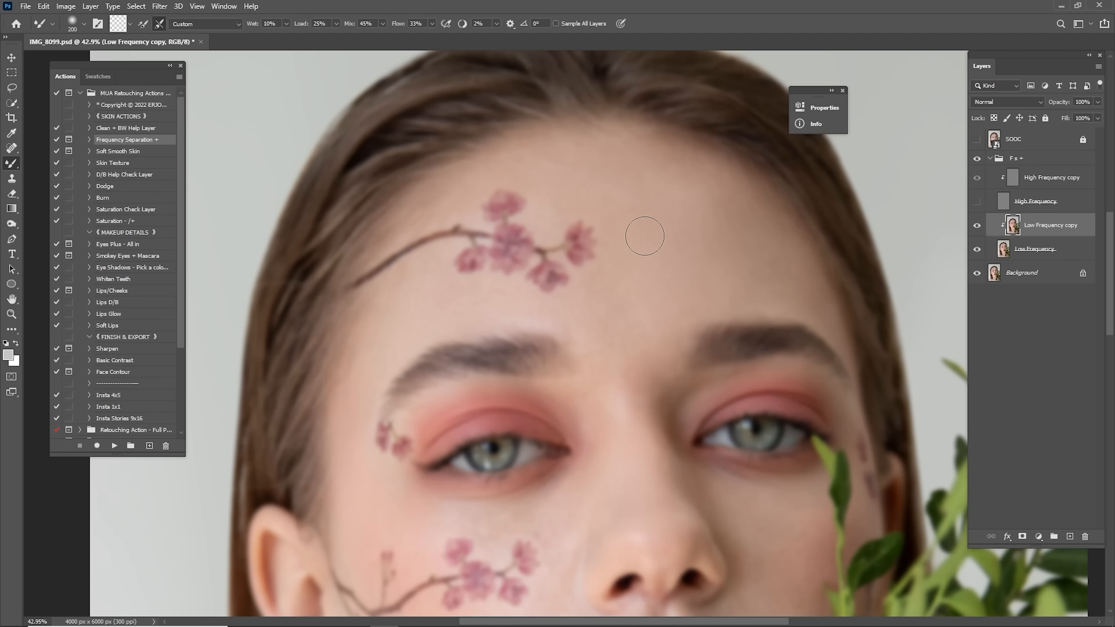
# Resize the Mixer Brush to 250 pixels and blend the skin along the nose bridge and inner cheek
pyautogui.press(']')
pyautogui.press(']')
pyautogui.press(']')
pyautogui.scroll(-4, 637, 219)
pyautogui.press('[')
pyautogui.press('[')
pyautogui.press('[')
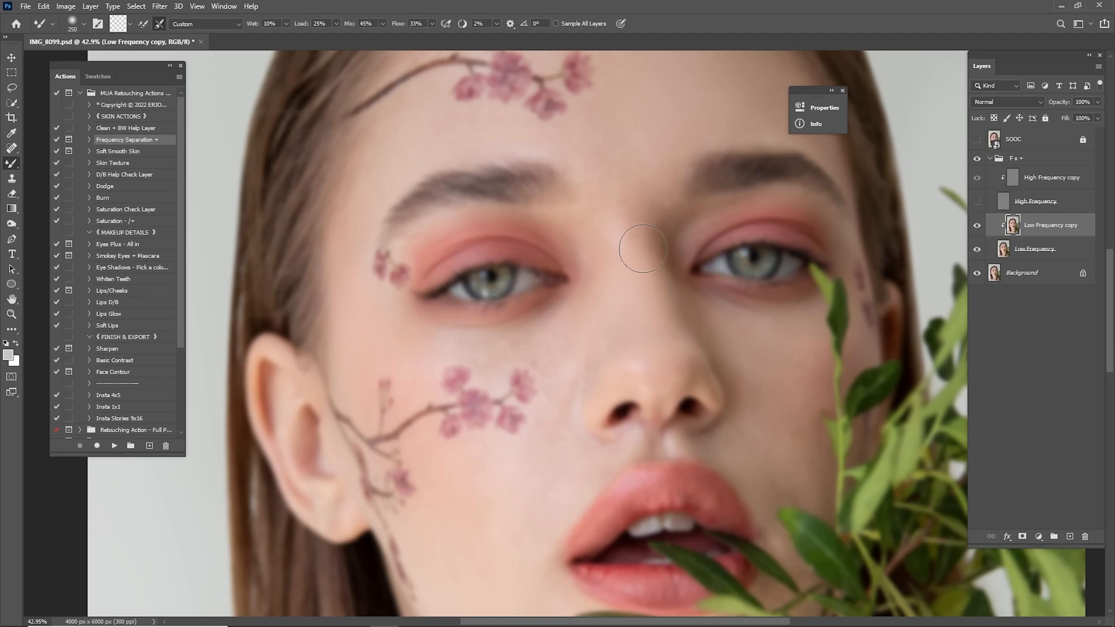
pyautogui.press('[')
pyautogui.press('[')
pyautogui.moveTo(589, 356); pyautogui.dragTo(652, 192)
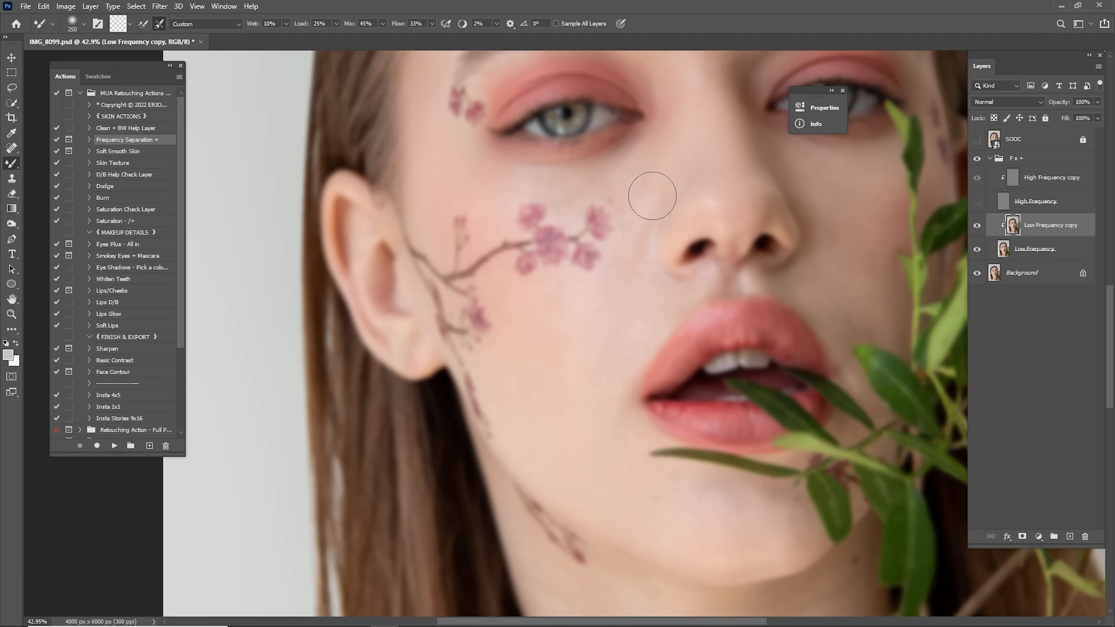
# Even out the tones on the lower cheek, jawline and chin with the Mixer Brush at 250 to 300 pixels
pyautogui.press(']')
pyautogui.moveTo(601, 294)
pyautogui.mouseDown()
pyautogui.moveTo(628, 189)
pyautogui.moveTo(521, 296)
pyautogui.mouseUp()
pyautogui.press(']')
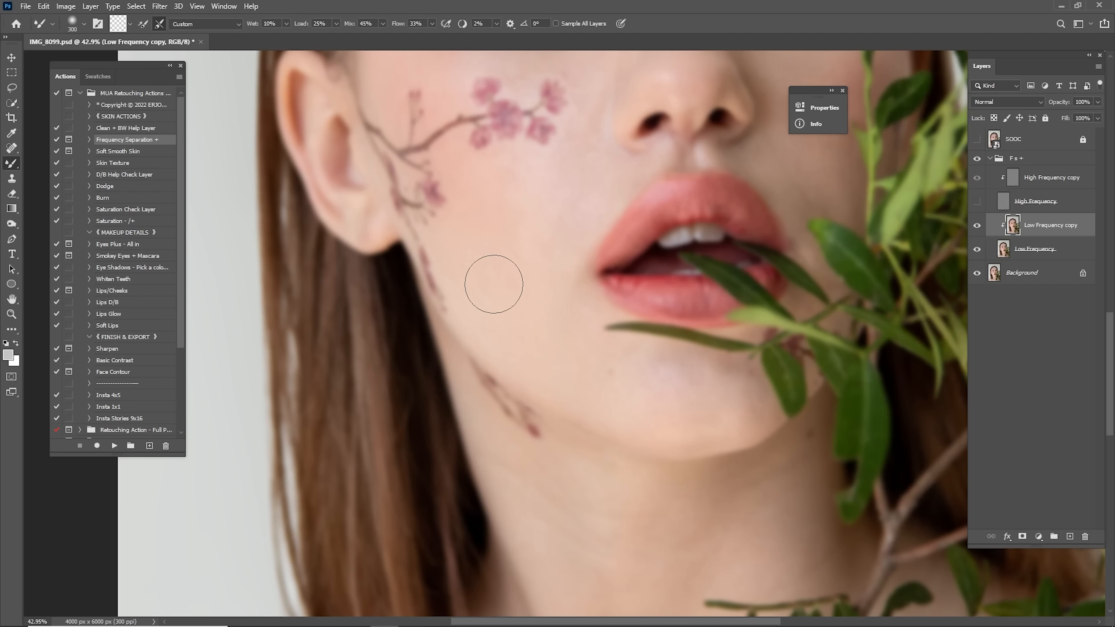
pyautogui.moveTo(590, 359); pyautogui.dragTo(509, 260)
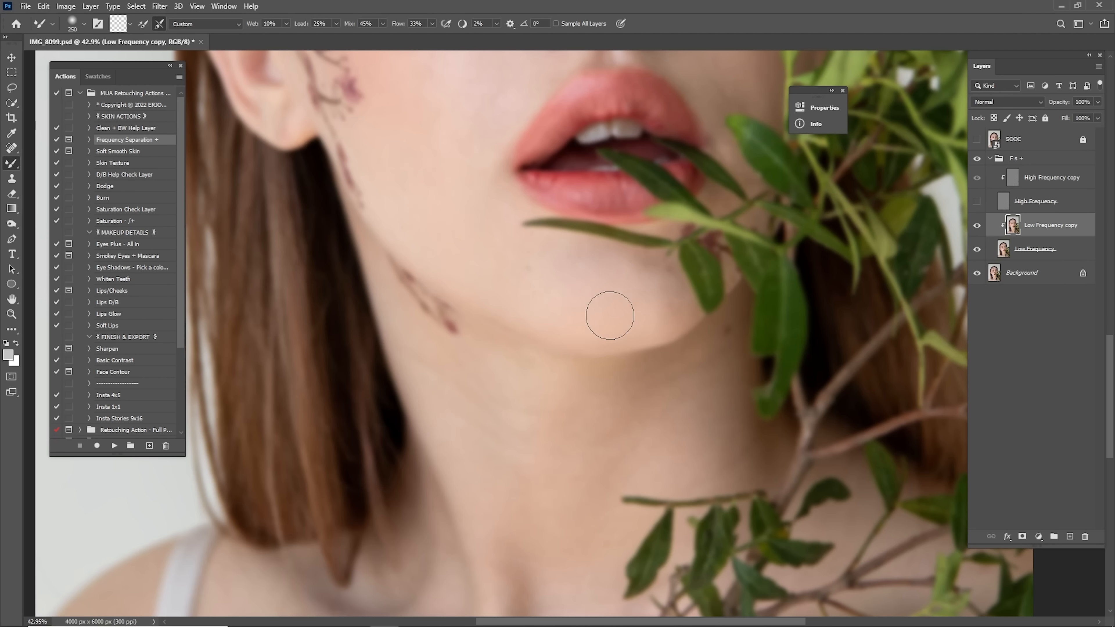
pyautogui.moveTo(597, 323); pyautogui.dragTo(661, 189)
# Enlarge the Mixer Brush to 500 pixels and blend the skin tones across the neck
pyautogui.press(']')
pyautogui.press(']')
pyautogui.press(']')
pyautogui.press(']')
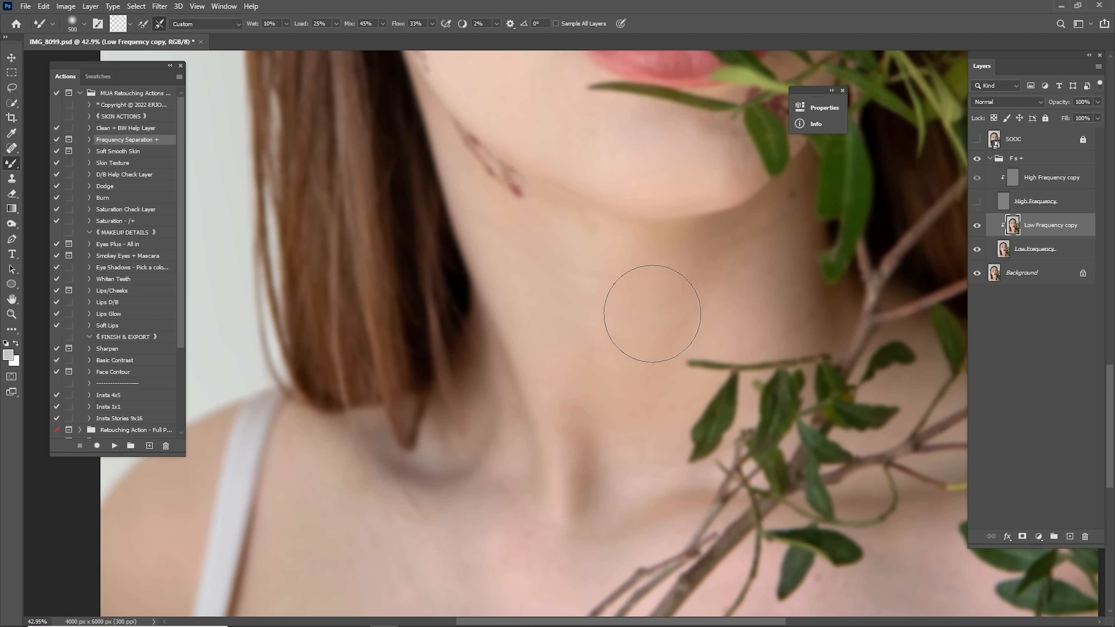
pyautogui.moveTo(518, 492)
pyautogui.mouseDown()
pyautogui.moveTo(646, 254)
pyautogui.moveTo(652, 298)
pyautogui.moveTo(508, 315)
pyautogui.moveTo(534, 399)
pyautogui.moveTo(653, 282)
pyautogui.mouseUp()
pyautogui.scroll(5, 637, 285)
pyautogui.scroll(4, 633, 307)
# Reduce the Mixer Brush to between 400 and 300 pixels and blend the skin beneath the jaw and chin
pyautogui.press('[')
pyautogui.press('[')
pyautogui.press('[')
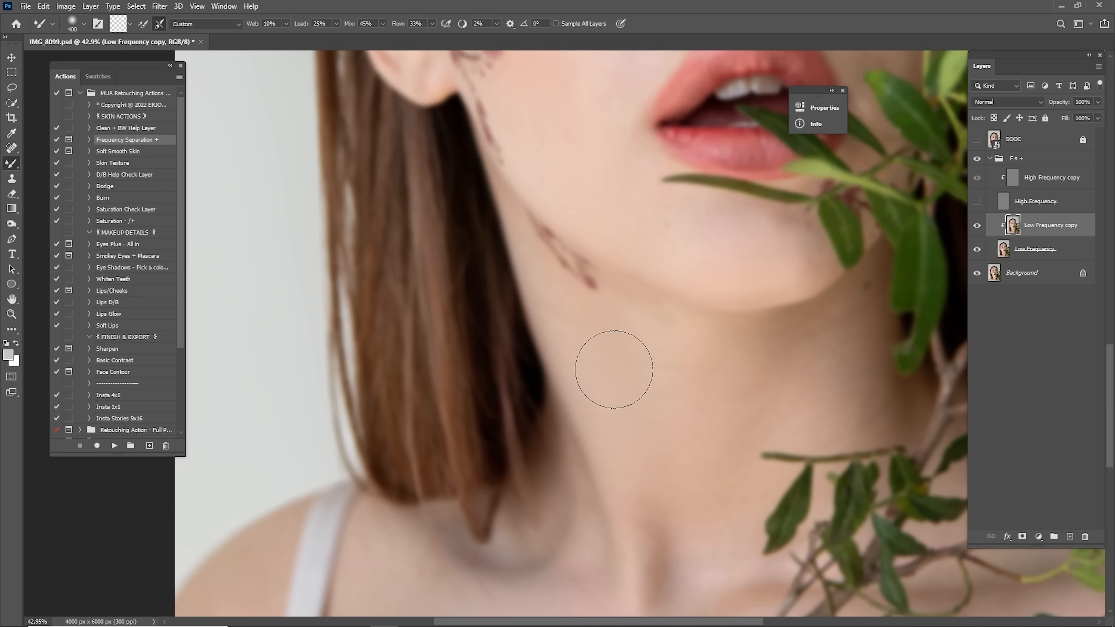
pyautogui.press(']')
pyautogui.hscroll(3, 721, 343)
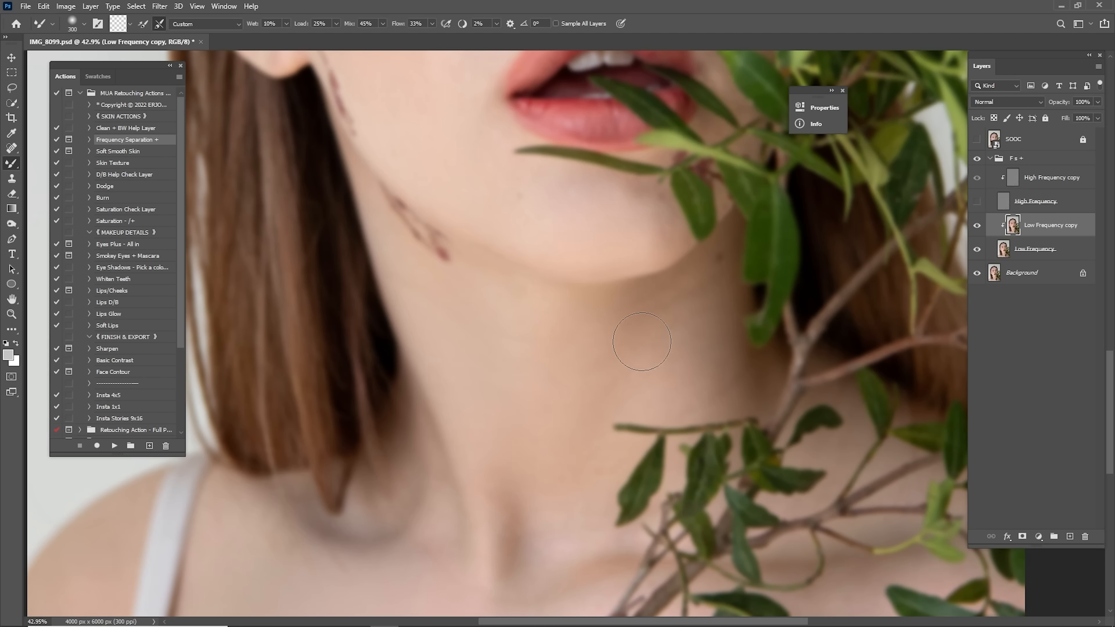
pyautogui.scroll(3, 545, 308)
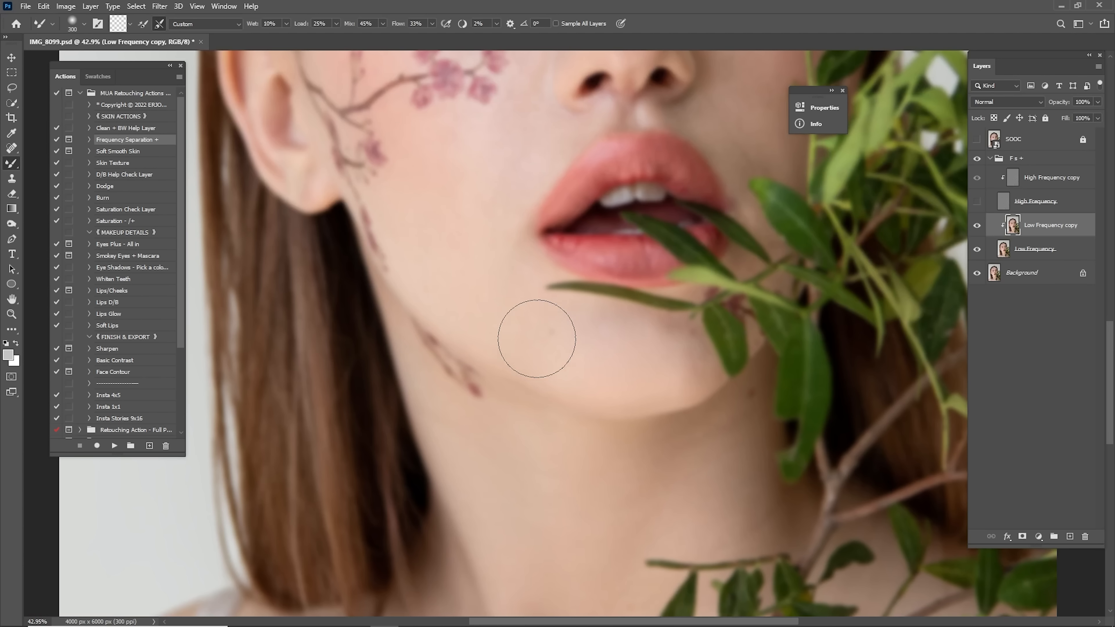
# Smooth the tones on both cheeks and beside the nose with the Mixer Brush at 250 to 300 pixels
pyautogui.press('[')
pyautogui.scroll(3, 566, 346)
pyautogui.hscroll(-2, 549, 334)
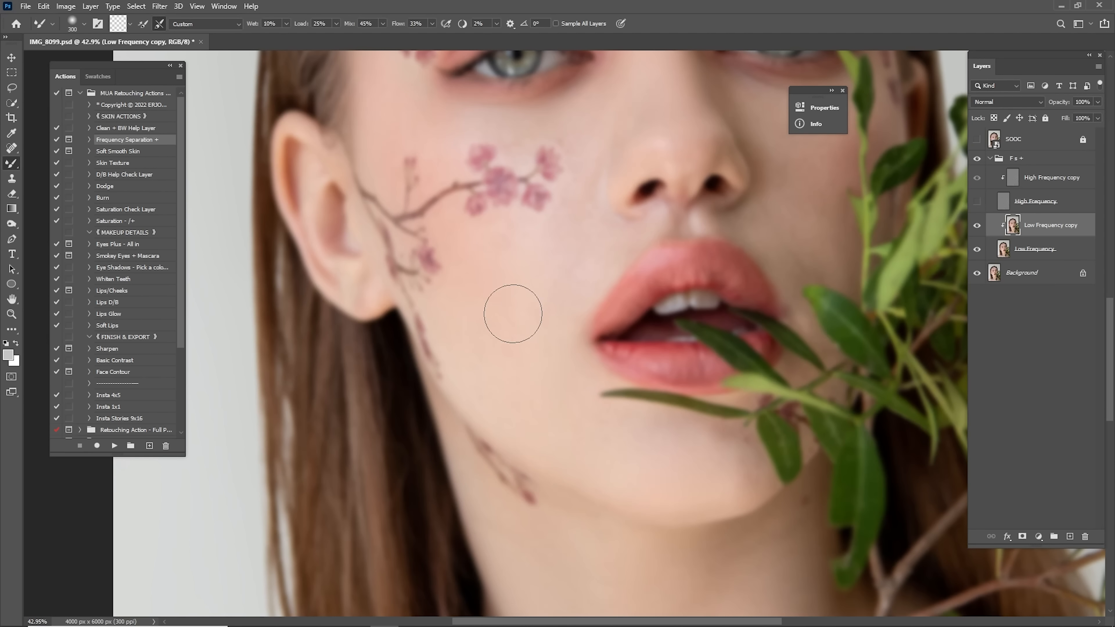
pyautogui.scroll(3, 567, 308)
pyautogui.press('[')
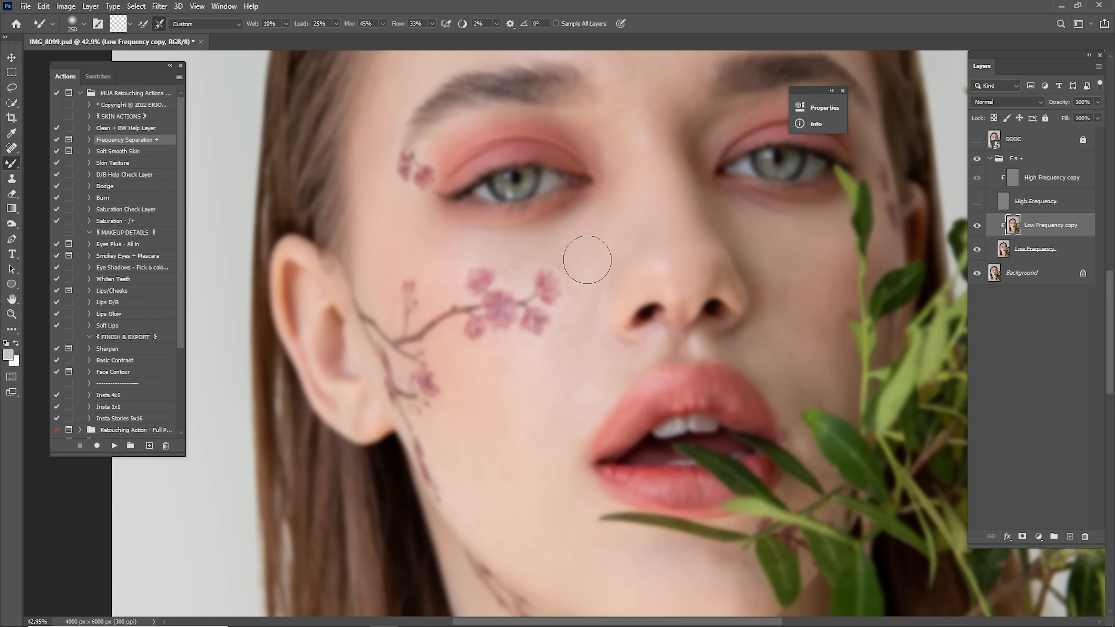
pyautogui.hscroll(3, 659, 257)
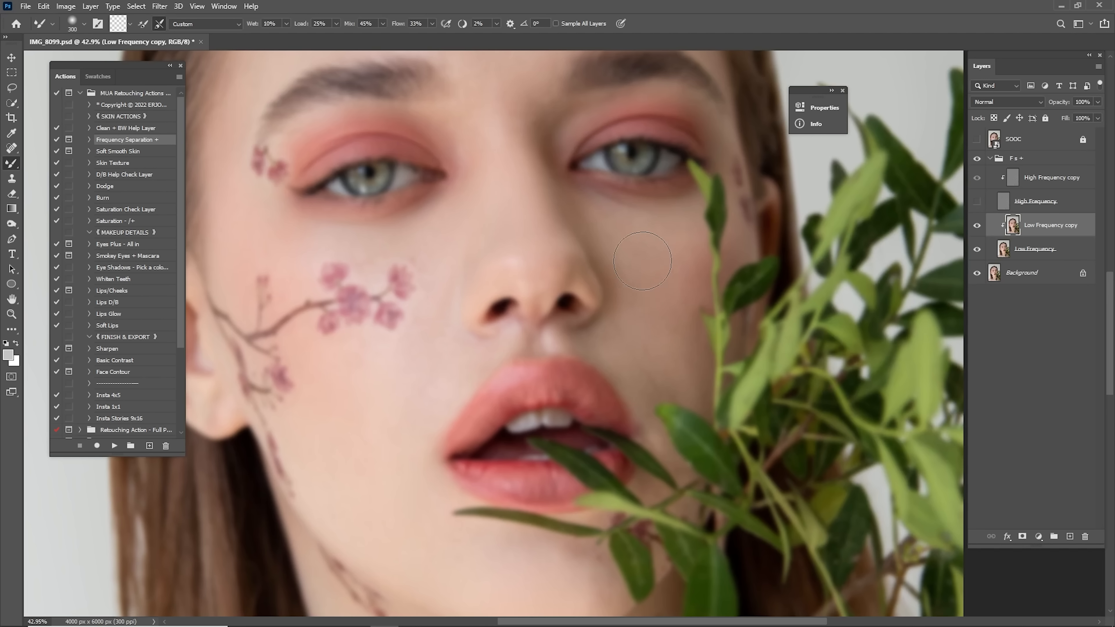
# Blend the forehead skin between the flower tattoo and the eyebrows with a 400-pixel Mixer Brush
pyautogui.scroll(2, 636, 268)
pyautogui.hscroll(-2, 636, 269)
pyautogui.scroll(3, 588, 249)
pyautogui.press(']')
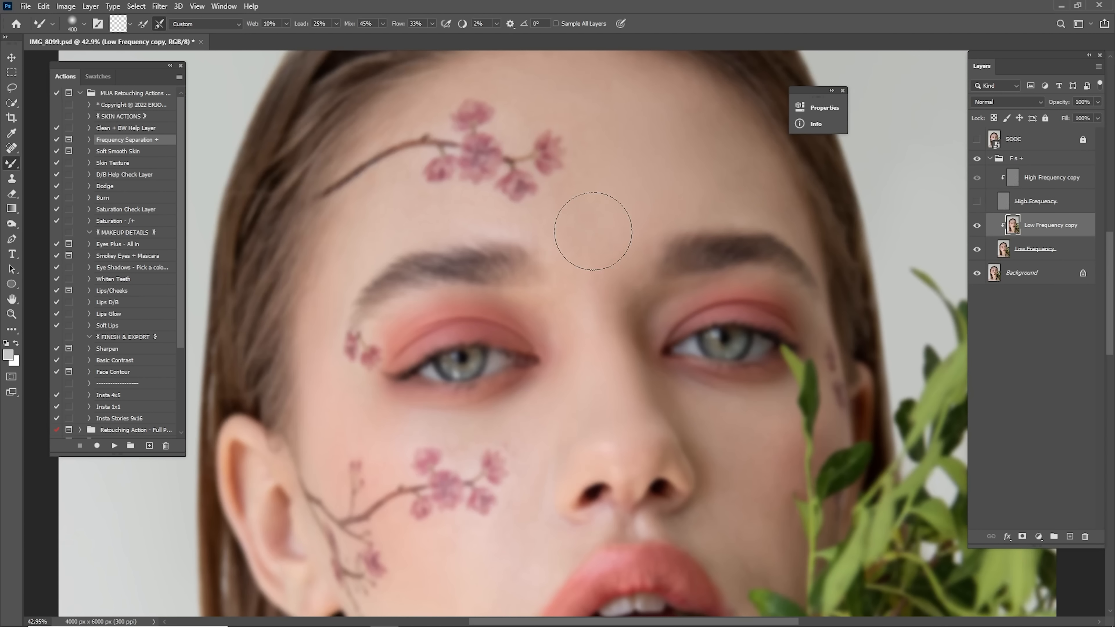
pyautogui.scroll(2, 713, 215)
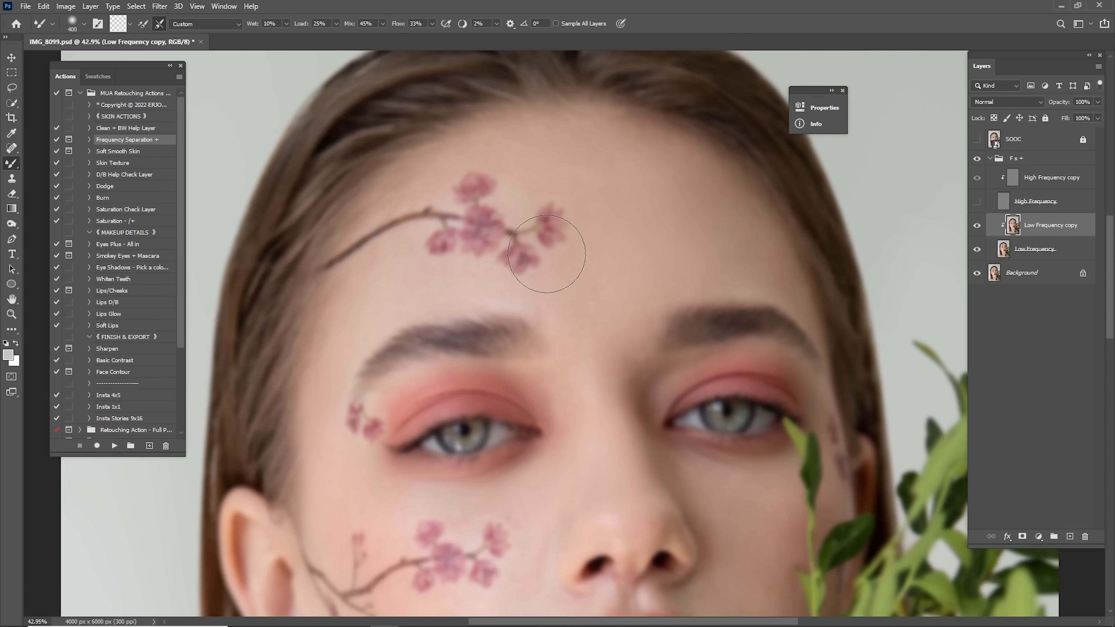
pyautogui.moveTo(532, 238); pyautogui.dragTo(669, 177)
# Blend the skin above the eyebrow and on the cheek near the nose with the Mixer Brush at 250 to 300 pixels
pyautogui.press('[')
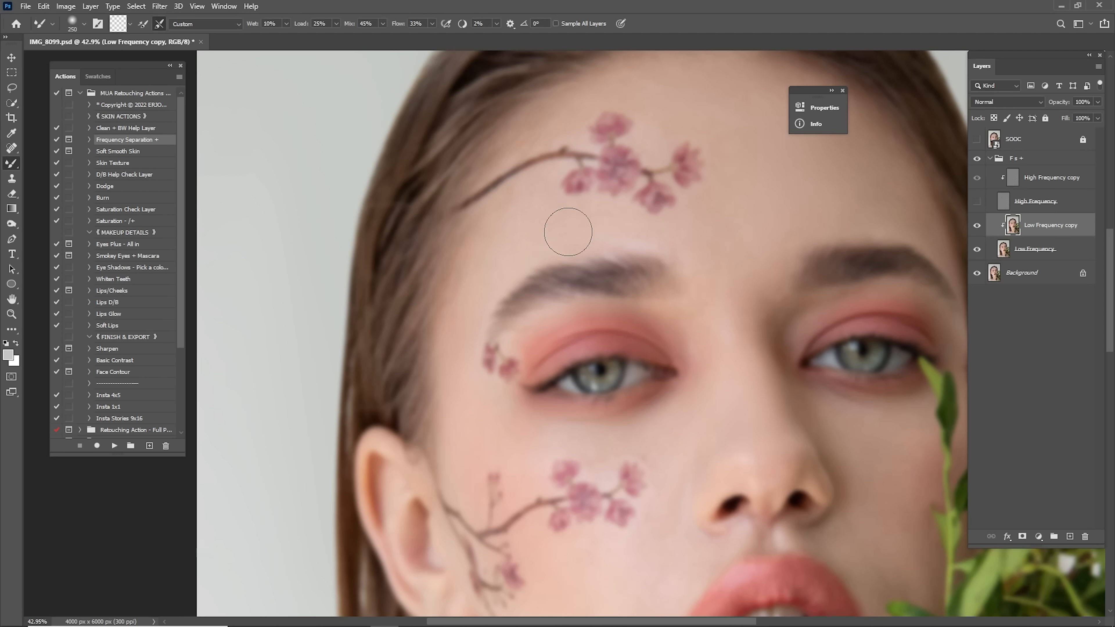
pyautogui.moveTo(736, 233); pyautogui.dragTo(646, 303)
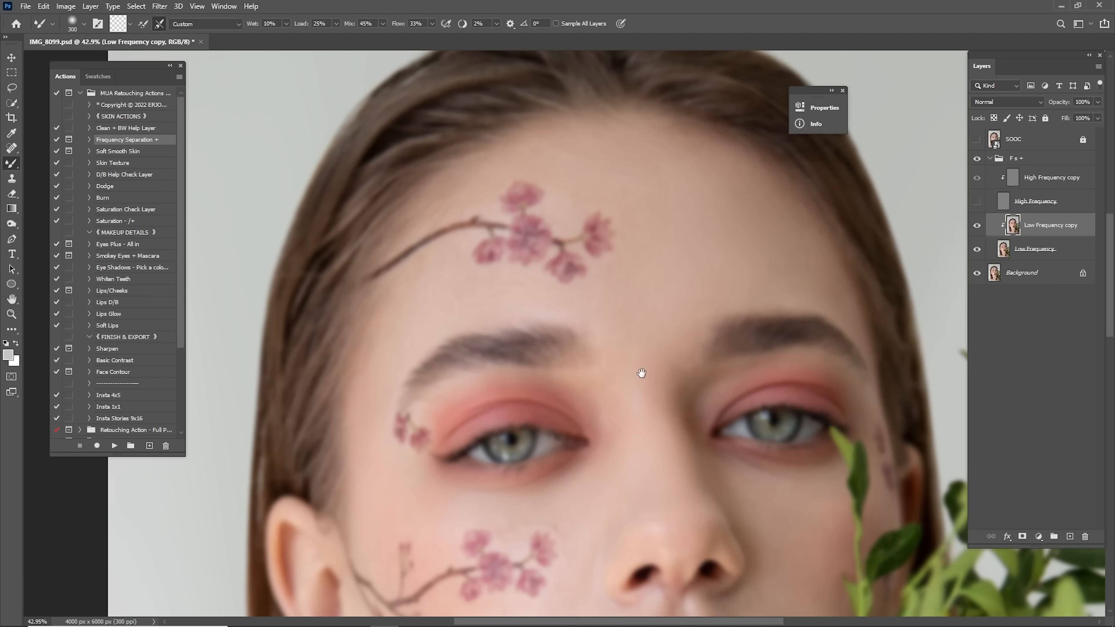
pyautogui.moveTo(642, 374)
pyautogui.mouseDown()
pyautogui.moveTo(672, 231)
pyautogui.moveTo(647, 198)
pyautogui.mouseUp()
pyautogui.press('[')
pyautogui.press(']')
pyautogui.press(']')
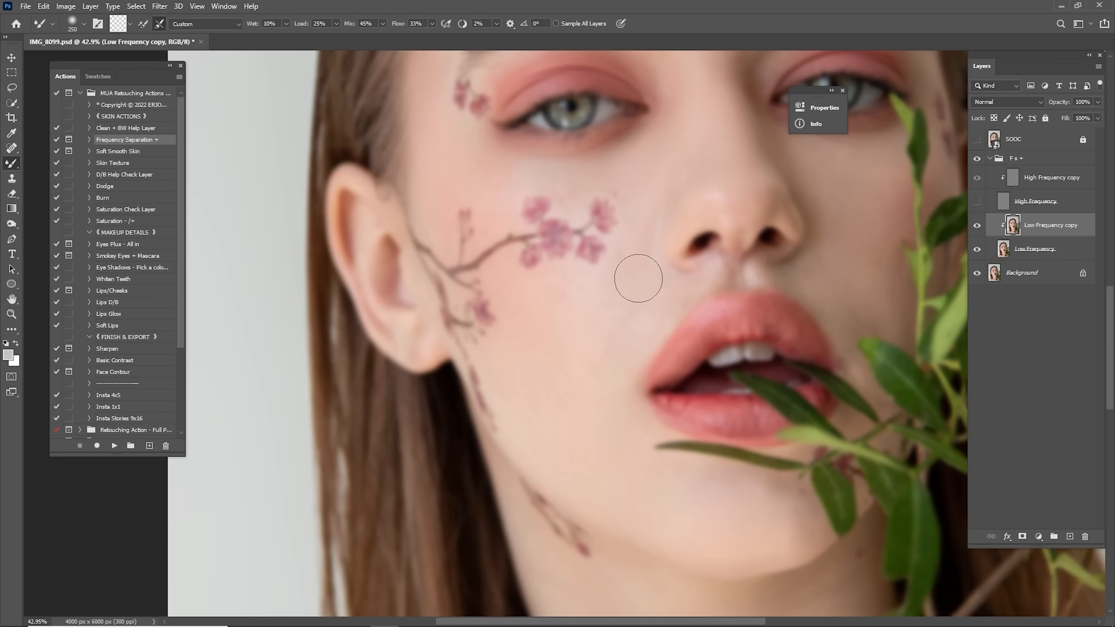
# Even out the skin from the jawline and chin down to the neck with a 300-pixel Mixer Brush
pyautogui.moveTo(571, 433); pyautogui.dragTo(593, 308)
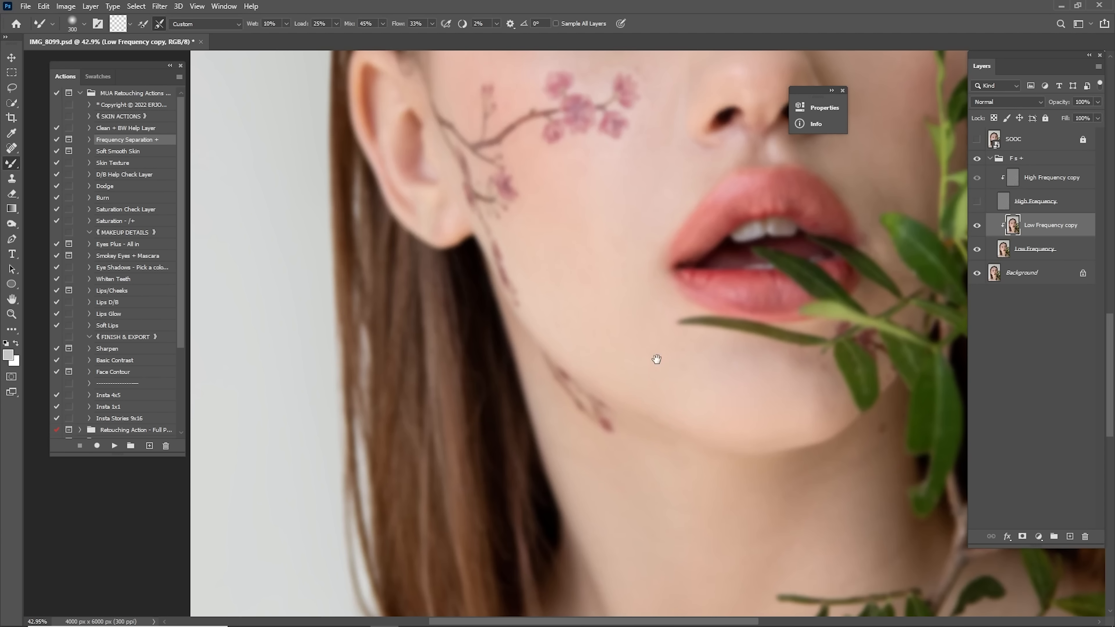
pyautogui.moveTo(655, 361); pyautogui.dragTo(568, 256)
pyautogui.press('[')
pyautogui.press(']')
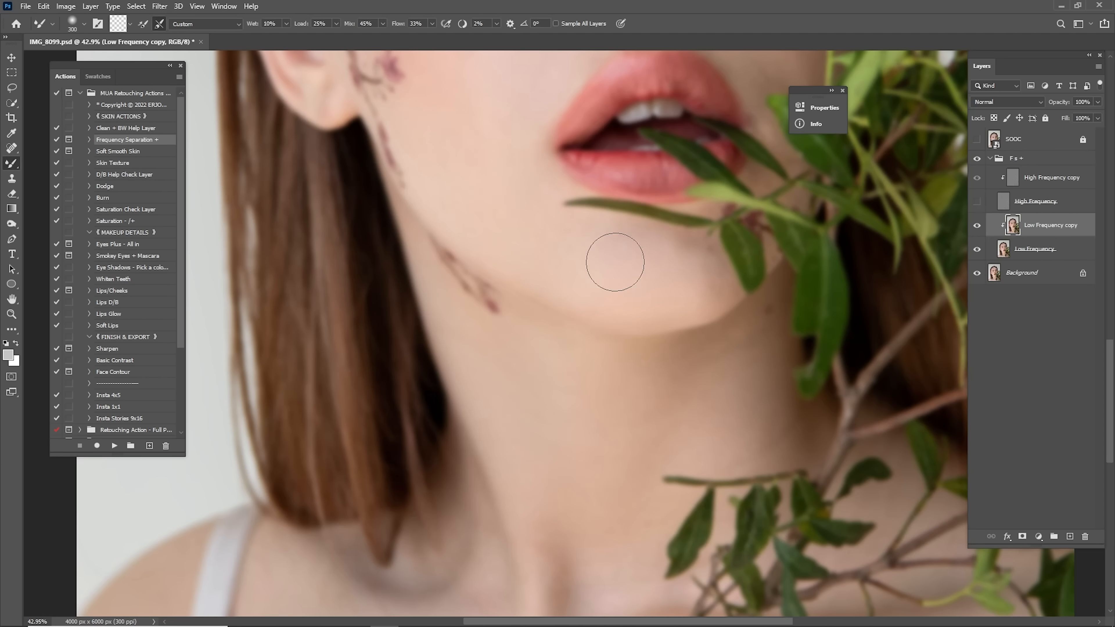
pyautogui.moveTo(609, 326)
pyautogui.mouseDown()
pyautogui.moveTo(653, 229)
pyautogui.moveTo(688, 212)
pyautogui.mouseUp()
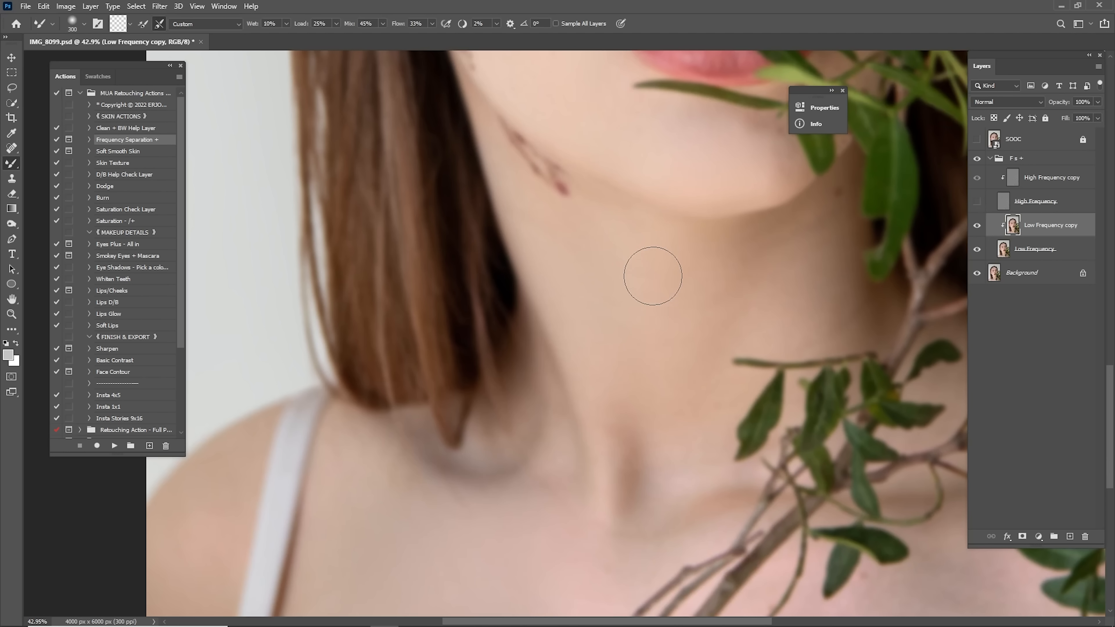
pyautogui.moveTo(652, 274)
pyautogui.mouseDown()
pyautogui.moveTo(622, 299)
pyautogui.moveTo(663, 462)
pyautogui.mouseUp()
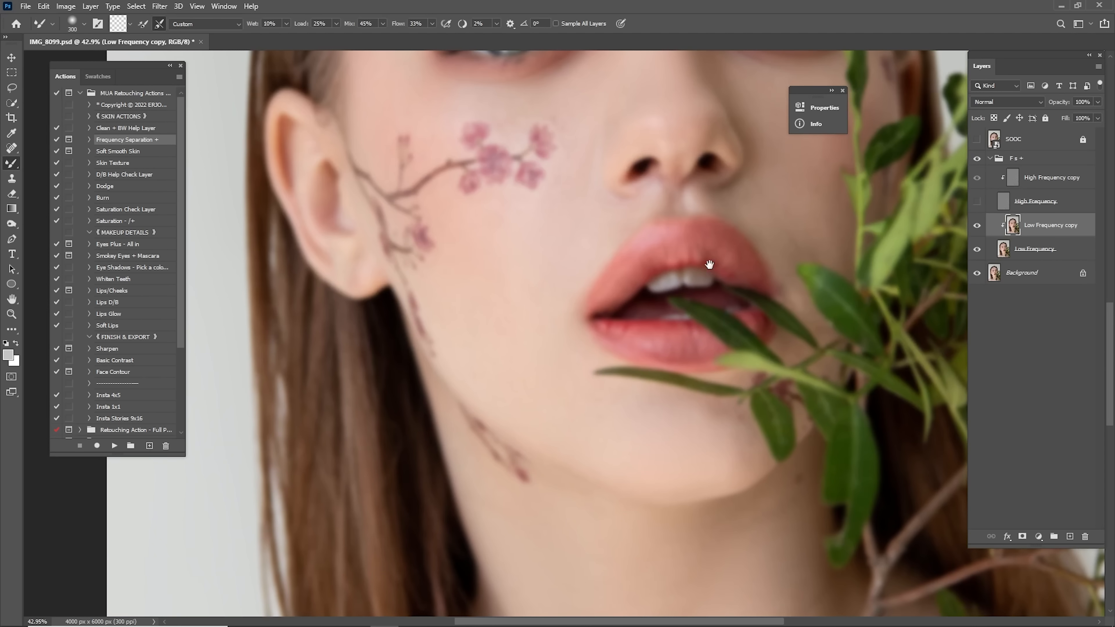
# Finish blending the skin around the nose bridge and inner eye, and show the High Frequency layer again
pyautogui.moveTo(771, 181); pyautogui.dragTo(701, 324)
pyautogui.press('[')
pyautogui.moveTo(707, 241); pyautogui.dragTo(755, 362)
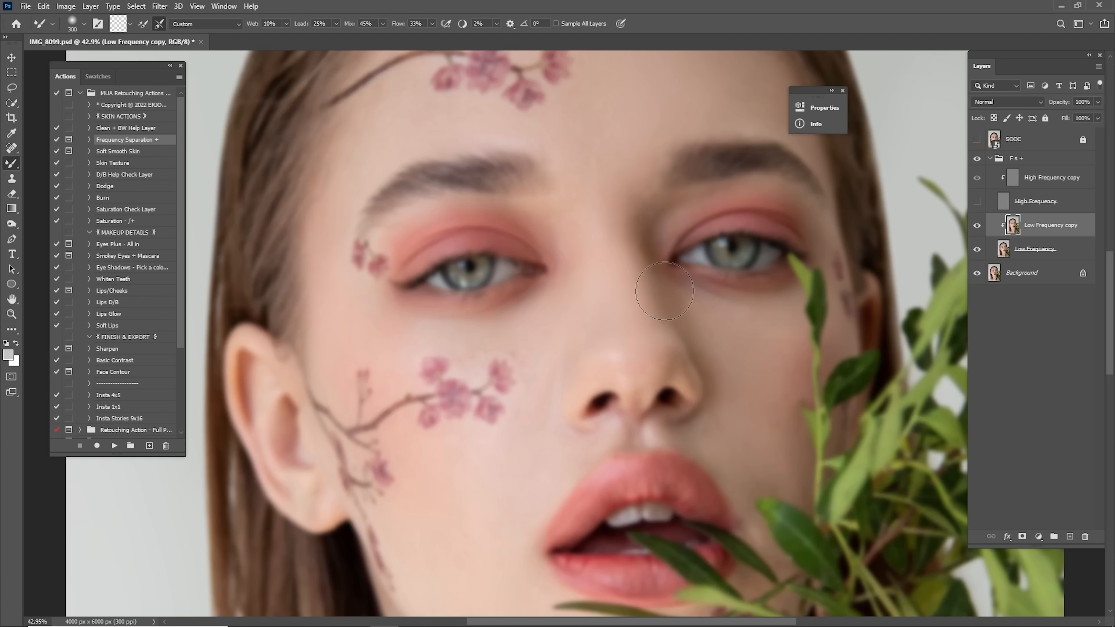
pyautogui.click(977, 202)
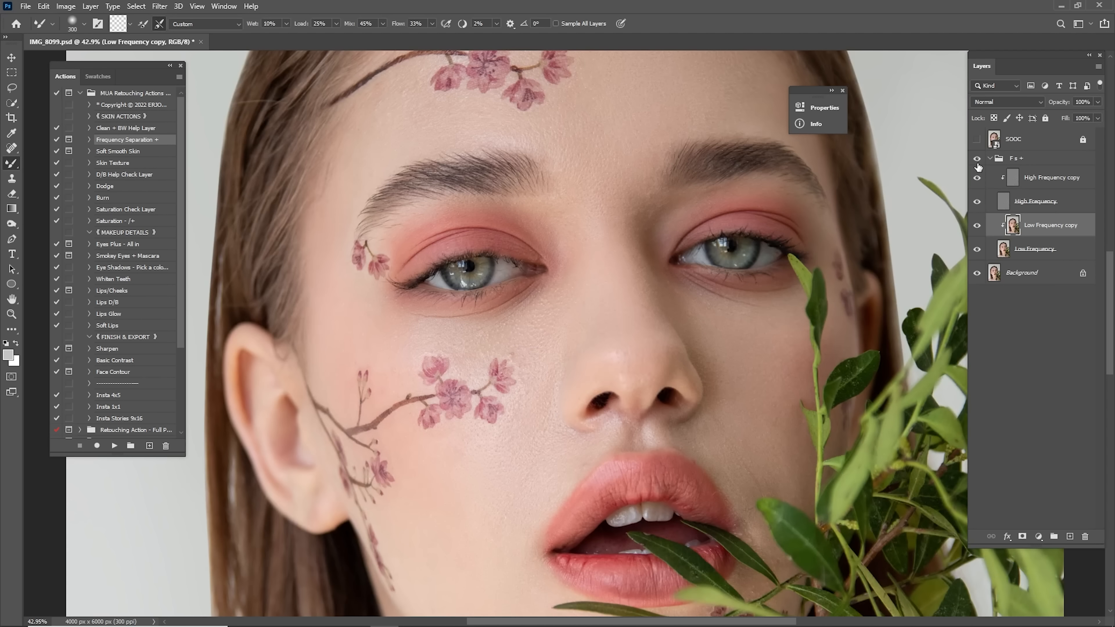
pyautogui.hotkey('ctrl', '-')
pyautogui.hotkey('ctrl', '0')
# Compare the portrait with and without the Low Frequency copy layer and examine the blended skin up close
pyautogui.click(977, 225)
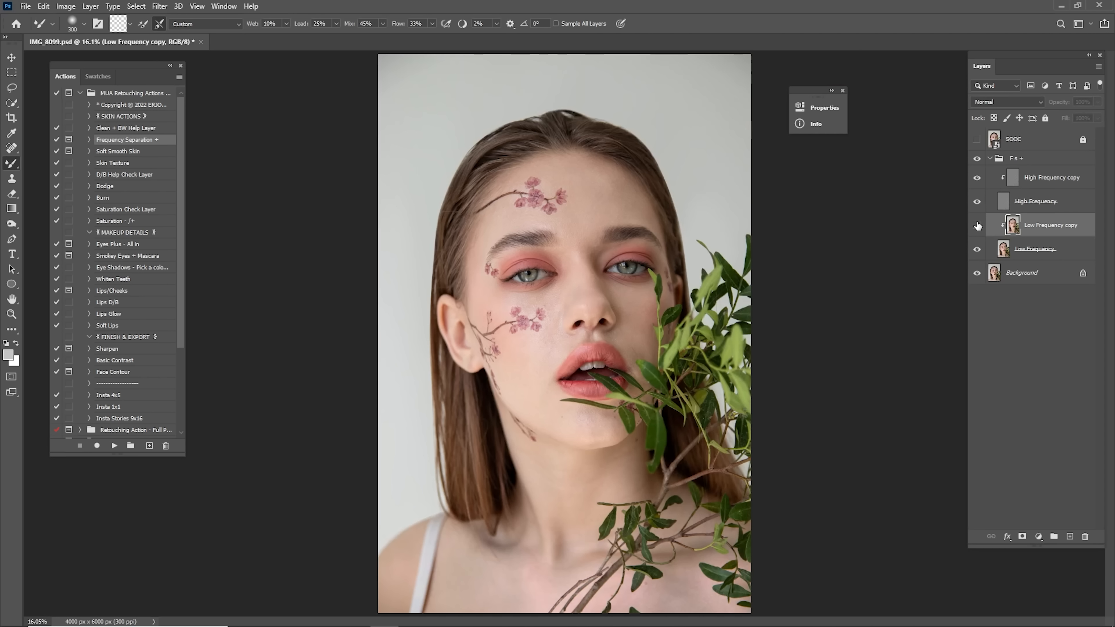
pyautogui.click(978, 226)
pyautogui.click(979, 226)
pyautogui.click(980, 227)
pyautogui.click(978, 225)
pyautogui.click(977, 225)
pyautogui.click(977, 226)
pyautogui.click(977, 226)
pyautogui.press('z')
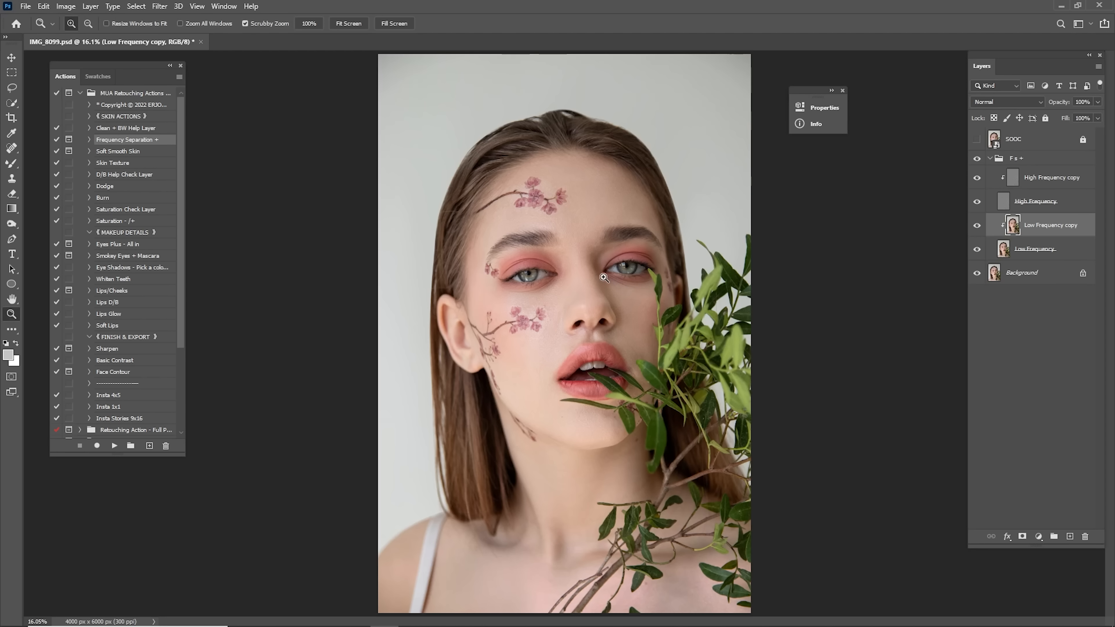
pyautogui.moveTo(604, 277); pyautogui.dragTo(613, 291)
pyautogui.press('b')
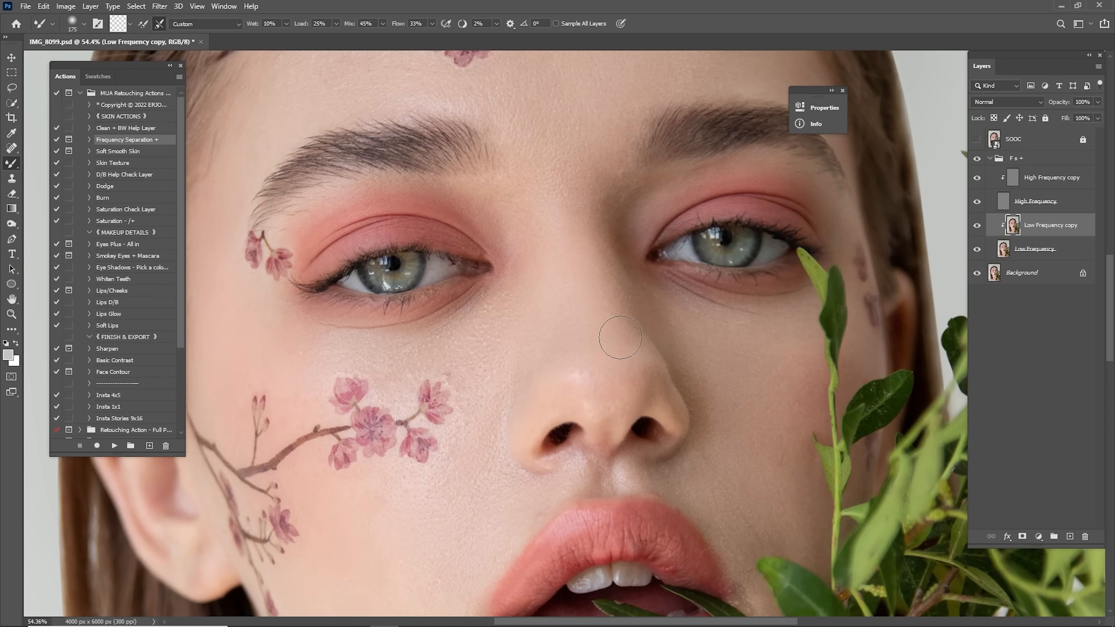
pyautogui.hotkey('ctrl', '0')
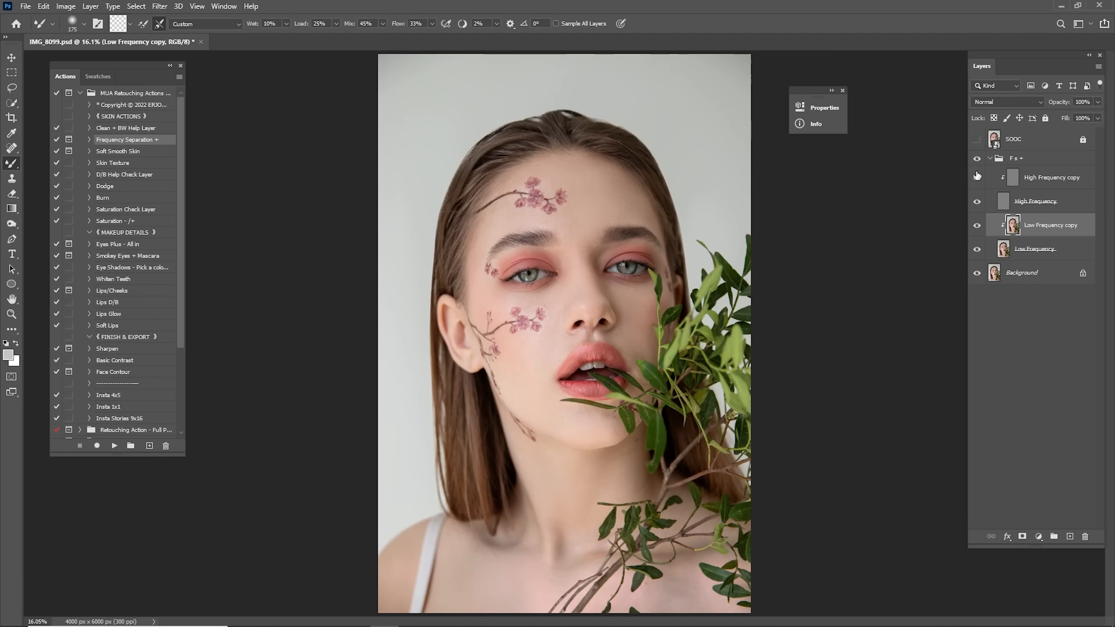
pyautogui.click(978, 224)
pyautogui.click(983, 224)
pyautogui.click(975, 227)
pyautogui.click(977, 225)
pyautogui.click(982, 232)
pyautogui.click(980, 231)
pyautogui.click(978, 231)
pyautogui.click(978, 234)
# Select the High Frequency copy layer and set the Clone Stamp brush to 25 pixels for work on the forehead
pyautogui.press('z')
pyautogui.moveTo(587, 245); pyautogui.dragTo(684, 296)
pyautogui.moveTo(717, 301); pyautogui.dragTo(677, 298)
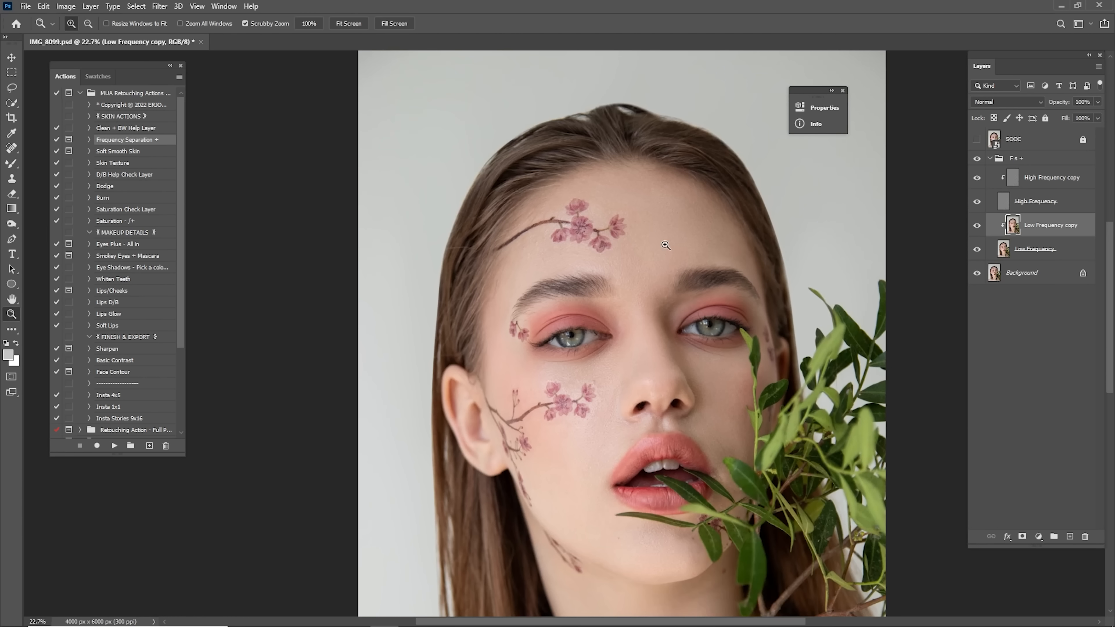
pyautogui.moveTo(666, 246); pyautogui.dragTo(764, 265)
pyautogui.moveTo(693, 225); pyautogui.dragTo(804, 215)
pyautogui.moveTo(721, 327); pyautogui.dragTo(783, 358)
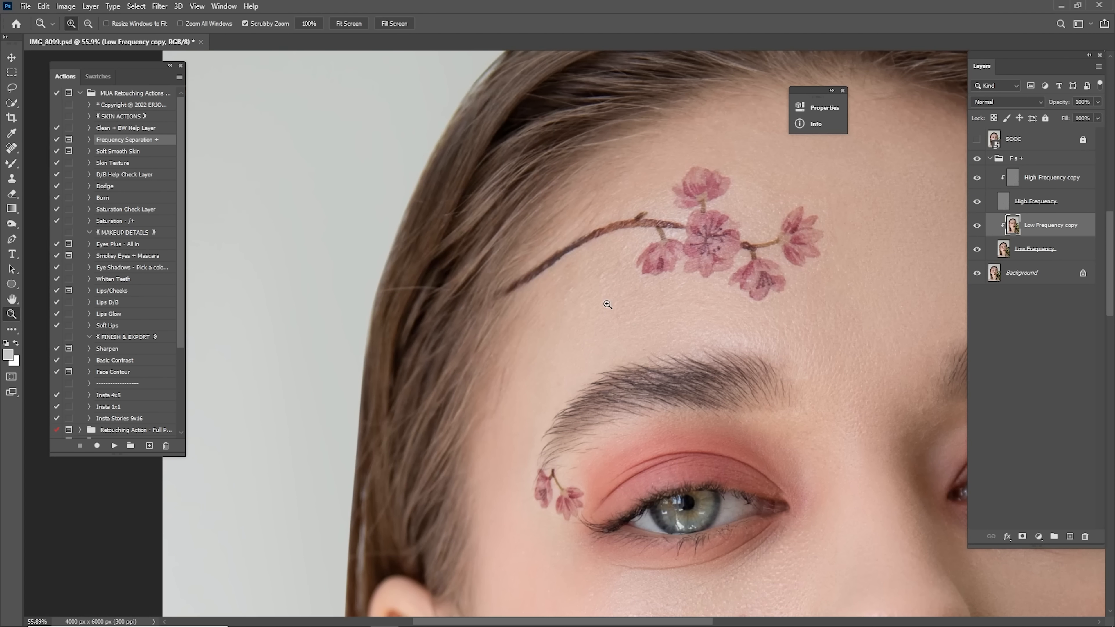
pyautogui.moveTo(607, 304); pyautogui.dragTo(720, 294)
pyautogui.click(1037, 182)
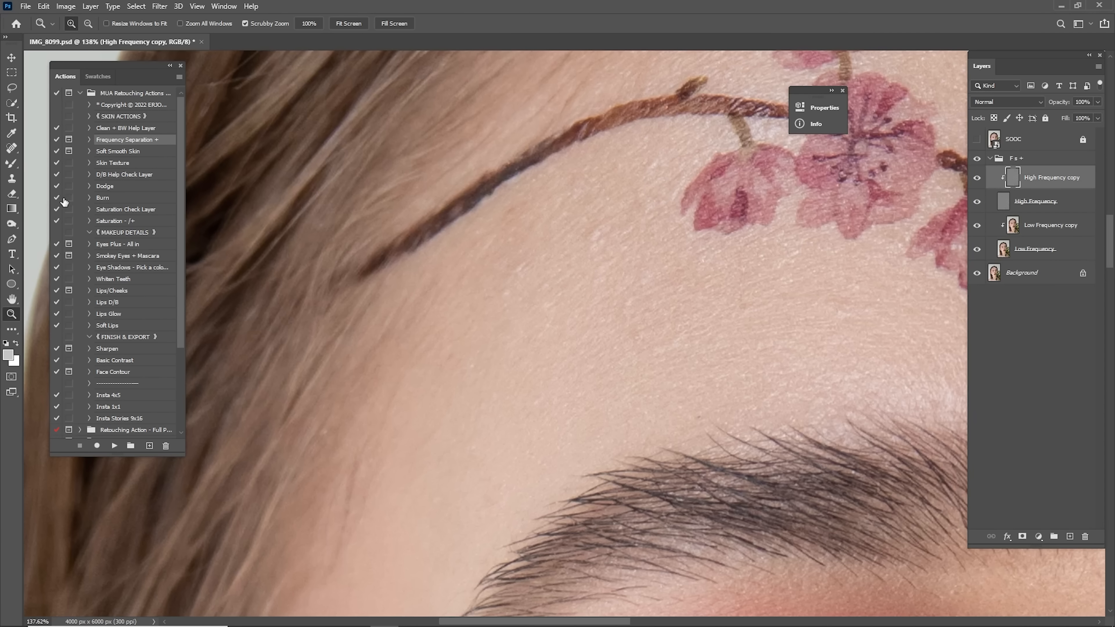
pyautogui.click(12, 179)
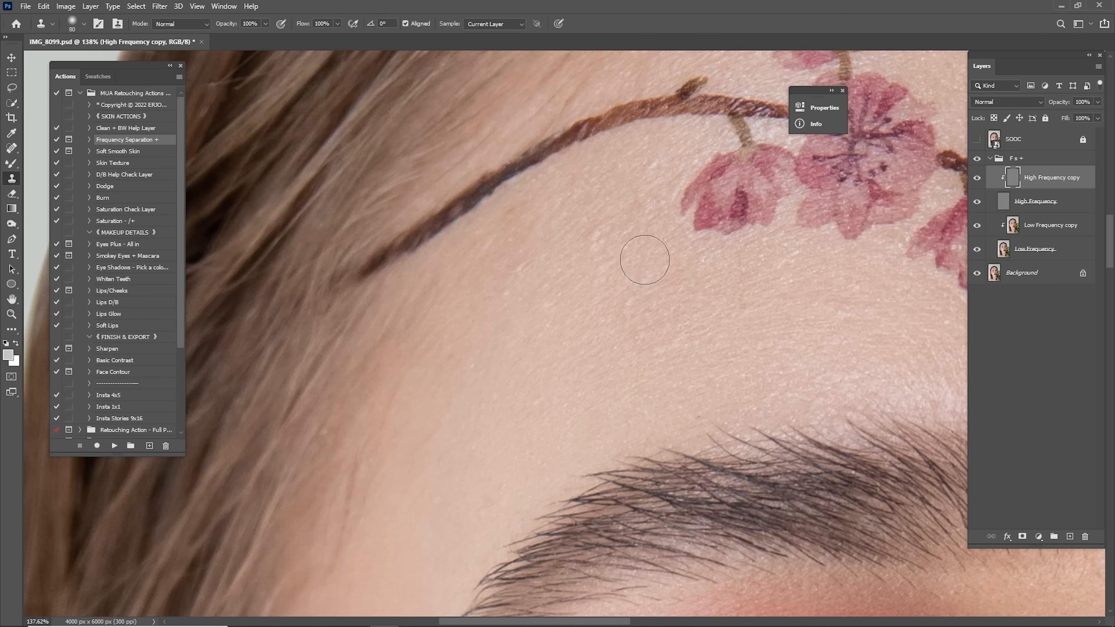
pyautogui.press('[')
pyautogui.press('[')
pyautogui.press('[')
pyautogui.press('[')
# Clone clean skin texture over the uneven patches between the forehead tattoo branch and the eyebrow
pyautogui.keyDown('alt'); pyautogui.click(595, 259); pyautogui.keyUp('alt')
pyautogui.press('alt')
pyautogui.keyDown('alt'); pyautogui.click(594, 390); pyautogui.keyUp('alt')
pyautogui.moveTo(503, 471); pyautogui.dragTo(585, 338)
pyautogui.moveTo(593, 272); pyautogui.dragTo(618, 363)
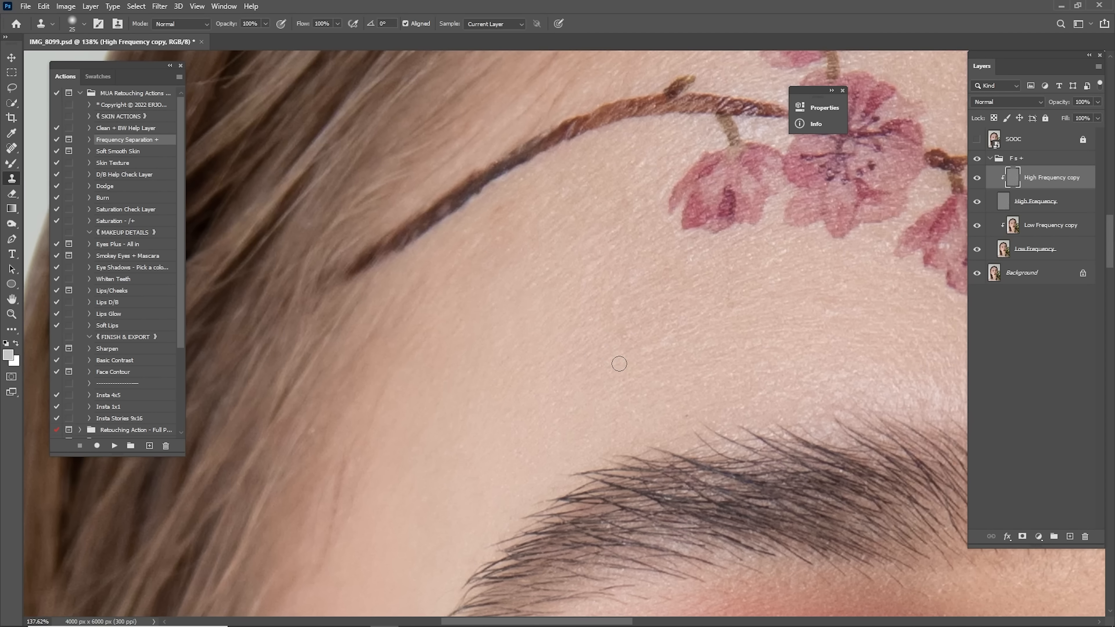
# Sample clean skin and clone its texture onto the forehead between the hairline and the flower tattoo
pyautogui.moveTo(600, 312); pyautogui.dragTo(549, 417)
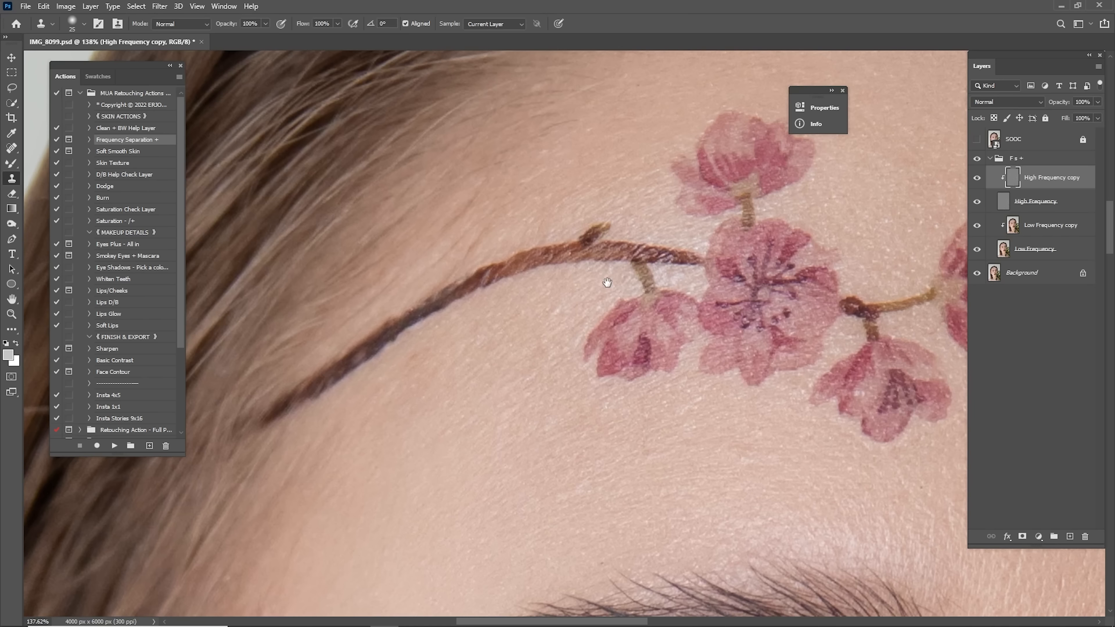
pyautogui.moveTo(607, 282); pyautogui.dragTo(593, 389)
pyautogui.keyDown('alt'); pyautogui.click(671, 298); pyautogui.keyUp('alt')
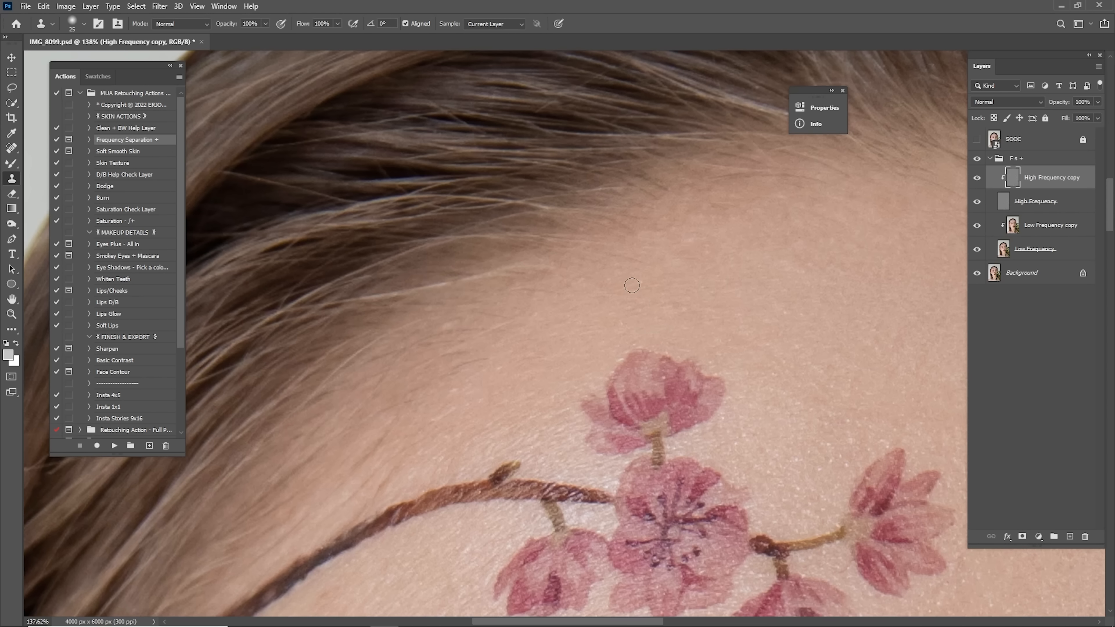
pyautogui.keyDown('alt'); pyautogui.click(496, 340); pyautogui.keyUp('alt')
pyautogui.keyDown('alt'); pyautogui.click(504, 317); pyautogui.keyUp('alt')
# Clone texture along the hairline above the flower tattoo and undo the last stroke
pyautogui.moveTo(529, 198); pyautogui.dragTo(708, 236)
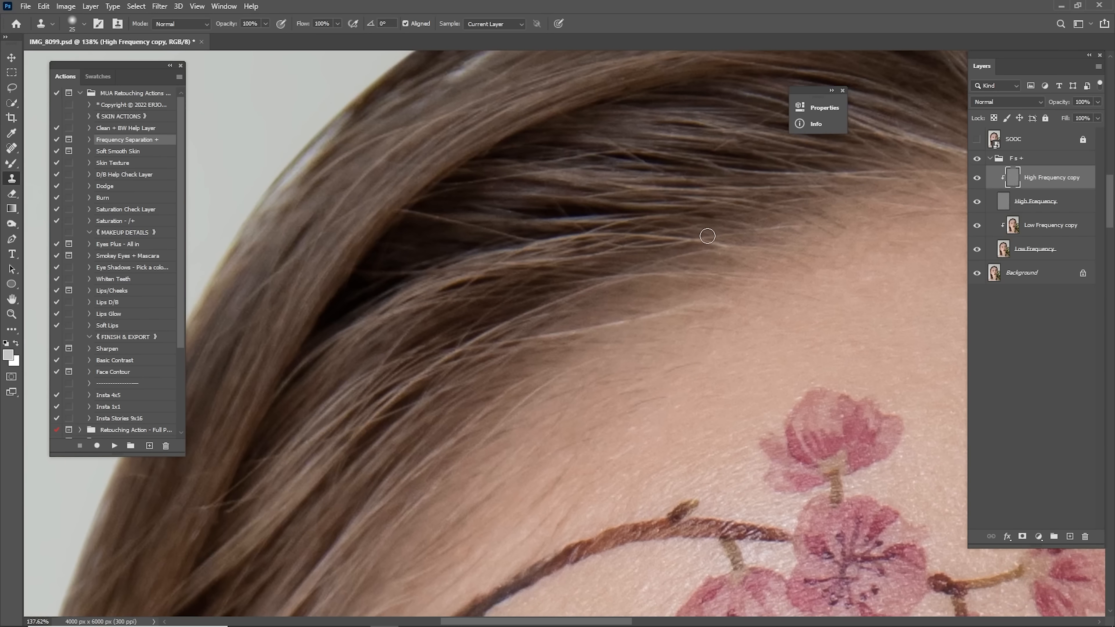
pyautogui.keyDown('alt'); pyautogui.click(665, 178); pyautogui.keyUp('alt')
pyautogui.moveTo(735, 330)
pyautogui.mouseDown()
pyautogui.moveTo(708, 364)
pyautogui.moveTo(793, 352)
pyautogui.mouseUp()
pyautogui.hotkey('ctrl', 'z')
pyautogui.moveTo(849, 321); pyautogui.dragTo(537, 276)
pyautogui.moveTo(712, 299); pyautogui.dragTo(696, 362)
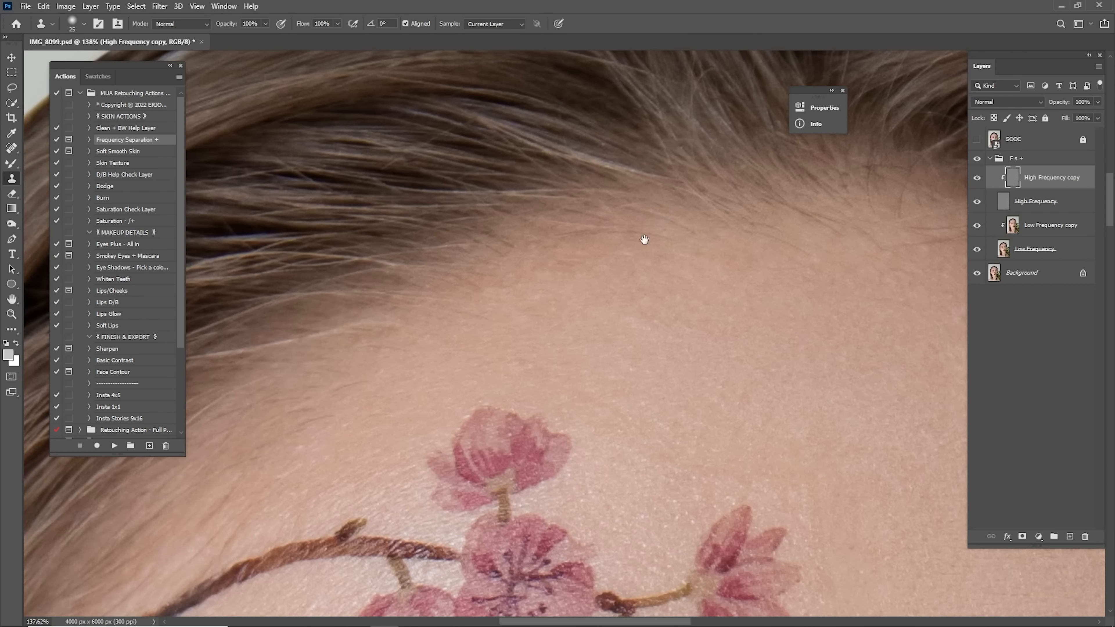
# Clone sampled skin texture over the small blemishes on the upper and central forehead
pyautogui.moveTo(644, 240); pyautogui.dragTo(600, 199)
pyautogui.keyDown('alt'); pyautogui.click(635, 288); pyautogui.keyUp('alt')
pyautogui.click(598, 286)
pyautogui.moveTo(850, 444)
pyautogui.mouseDown()
pyautogui.moveTo(672, 316)
pyautogui.moveTo(643, 214)
pyautogui.moveTo(684, 239)
pyautogui.mouseUp()
pyautogui.keyDown('alt'); pyautogui.click(676, 296); pyautogui.keyUp('alt')
pyautogui.click(620, 312)
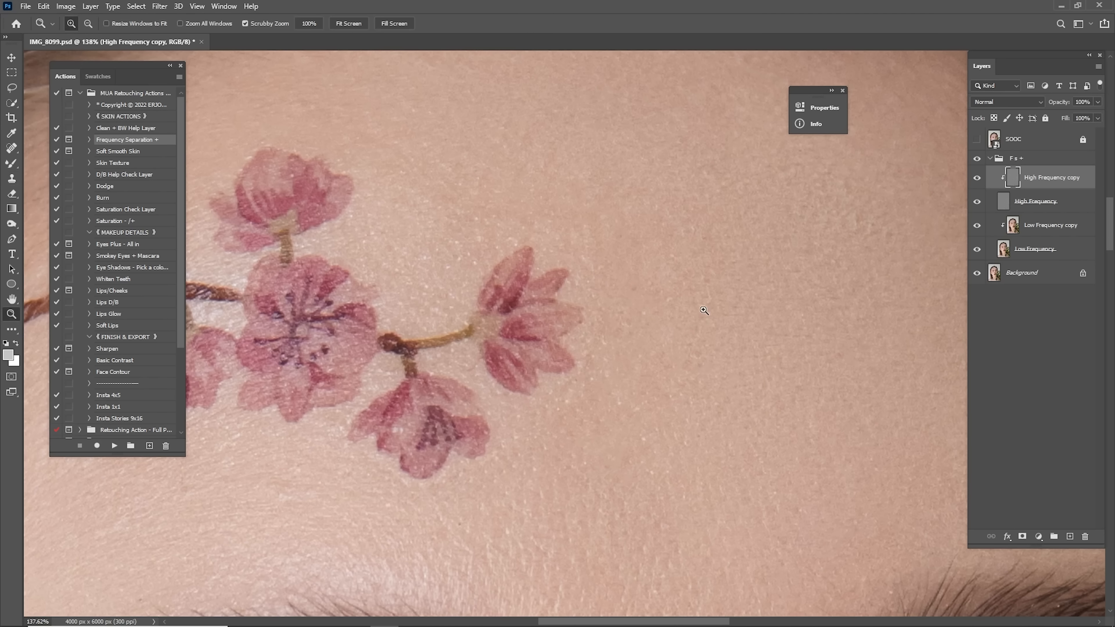
# Clone smoother skin texture onto the cheek between the flower tattoo and the nose
pyautogui.moveTo(704, 312); pyautogui.dragTo(628, 351)
pyautogui.moveTo(631, 396); pyautogui.dragTo(622, 247)
pyautogui.moveTo(672, 316)
pyautogui.mouseDown()
pyautogui.moveTo(663, 229)
pyautogui.moveTo(703, 229)
pyautogui.mouseUp()
pyautogui.moveTo(562, 434); pyautogui.dragTo(739, 278)
pyautogui.moveTo(737, 344)
pyautogui.mouseDown()
pyautogui.moveTo(691, 285)
pyautogui.moveTo(658, 303)
pyautogui.mouseUp()
pyautogui.keyDown('alt'); pyautogui.click(702, 273); pyautogui.keyUp('alt')
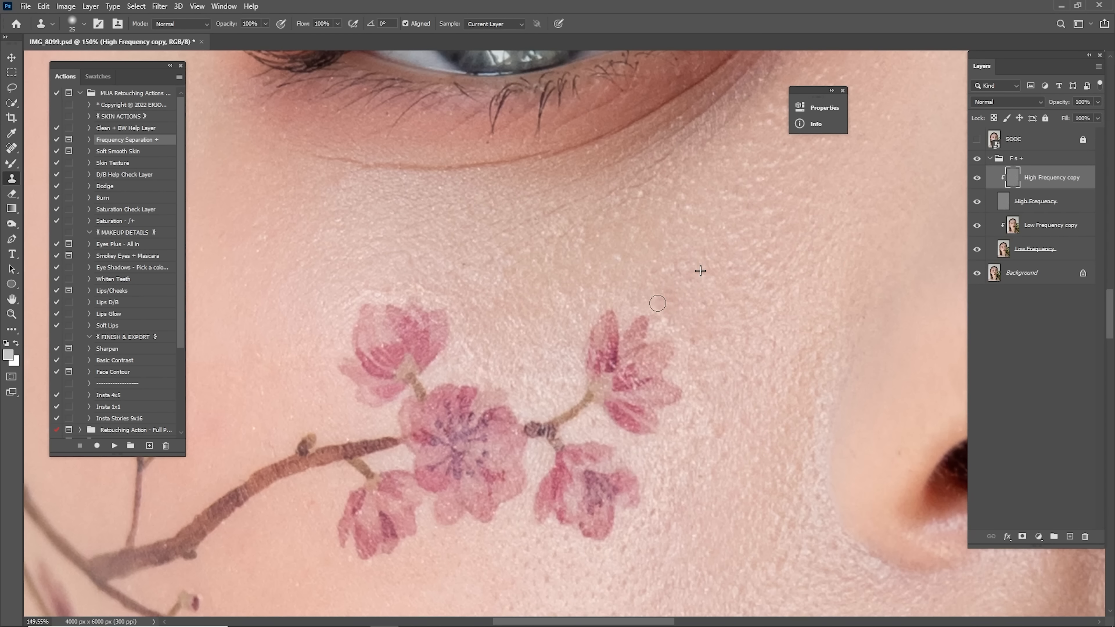
pyautogui.keyDown('alt'); pyautogui.click(721, 307); pyautogui.keyUp('alt')
pyautogui.click(693, 342)
# Clone sampled skin texture over the fine lines beneath the eye above the cheek tattoo
pyautogui.moveTo(675, 224); pyautogui.dragTo(692, 352)
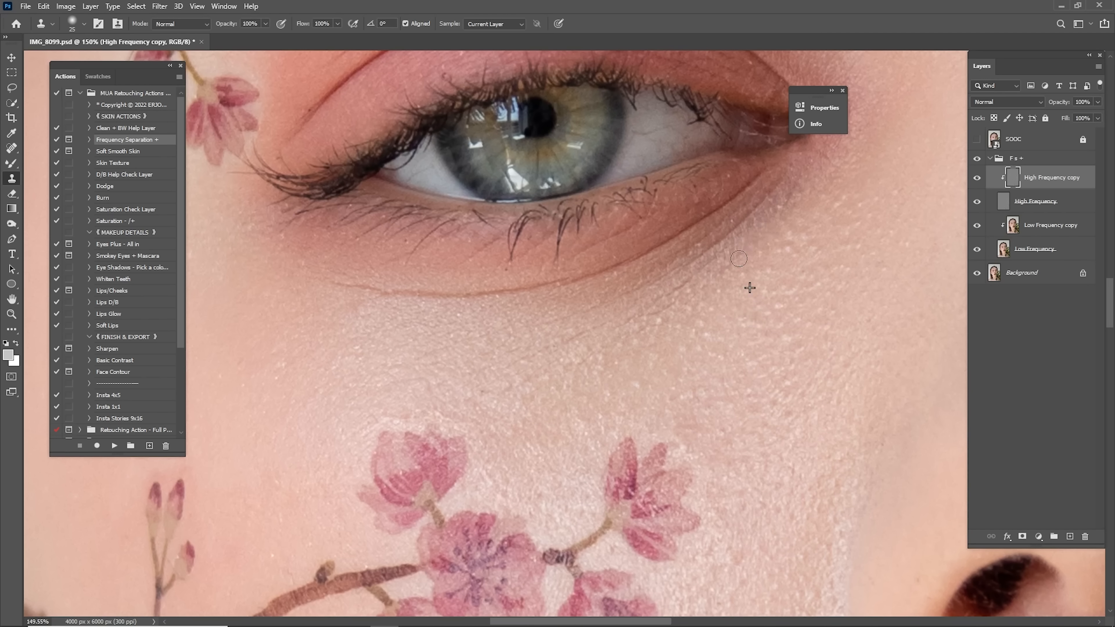
pyautogui.keyDown('alt'); pyautogui.click(637, 330); pyautogui.keyUp('alt')
pyautogui.moveTo(671, 310); pyautogui.dragTo(624, 341)
pyautogui.keyDown('alt'); pyautogui.click(569, 384); pyautogui.keyUp('alt')
pyautogui.moveTo(558, 379); pyautogui.dragTo(507, 393)
pyautogui.keyDown('alt'); pyautogui.click(582, 384); pyautogui.keyUp('alt')
pyautogui.moveTo(595, 353); pyautogui.dragTo(582, 361)
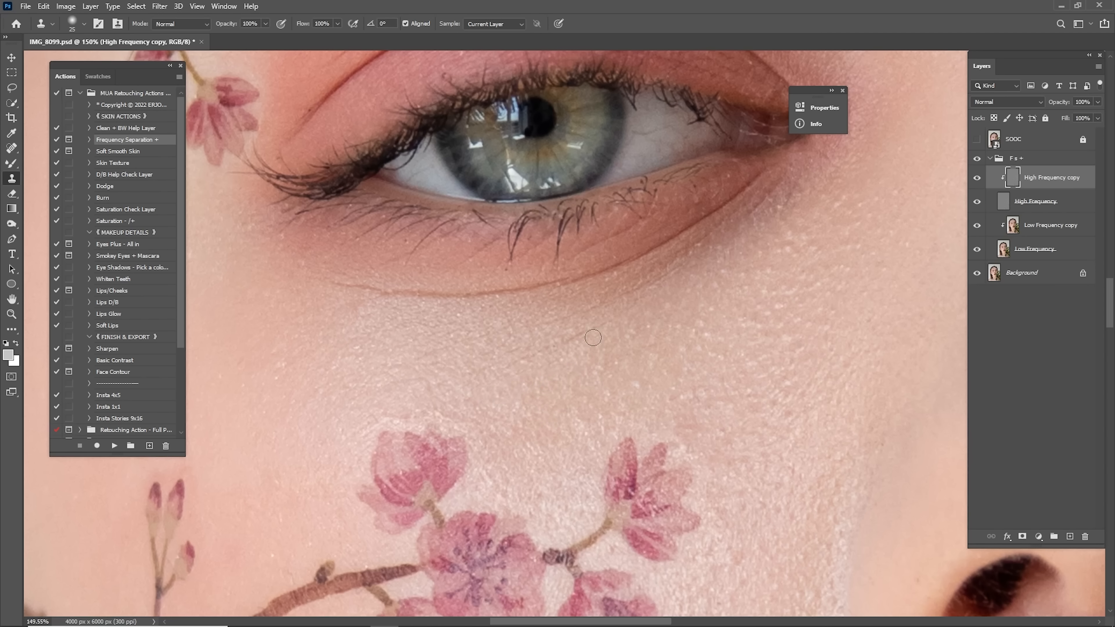
# Clone finer skin texture onto the under-eye area below the lower-lid crease with another sampled source
pyautogui.moveTo(470, 366); pyautogui.dragTo(720, 342)
pyautogui.keyDown('alt'); pyautogui.click(529, 362); pyautogui.keyUp('alt')
pyautogui.click(506, 342)
pyautogui.moveTo(506, 342); pyautogui.dragTo(693, 332)
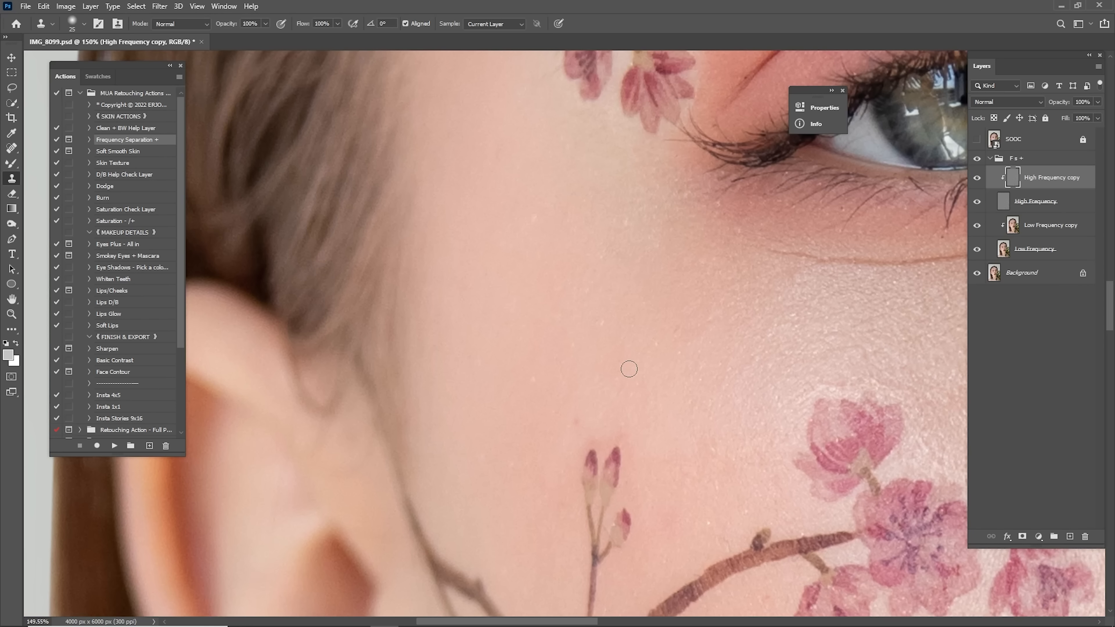
# Clone clean skin texture over small spots on the outer cheek and temple above the bud tattoo, undoing one stroke
pyautogui.keyDown('alt'); pyautogui.click(628, 369); pyautogui.keyUp('alt')
pyautogui.click(618, 343)
pyautogui.moveTo(569, 414); pyautogui.dragTo(578, 419)
pyautogui.hotkey('ctrl', 'z')
pyautogui.keyDown('alt'); pyautogui.click(583, 381); pyautogui.keyUp('alt')
pyautogui.keyDown('alt'); pyautogui.click(623, 304); pyautogui.keyUp('alt')
pyautogui.click(612, 256)
pyautogui.keyDown('alt'); pyautogui.click(580, 364); pyautogui.keyUp('alt')
pyautogui.click(554, 374)
pyautogui.moveTo(606, 264)
pyautogui.mouseDown()
pyautogui.moveTo(590, 360)
pyautogui.moveTo(528, 299)
pyautogui.mouseUp()
pyautogui.moveTo(562, 272); pyautogui.dragTo(609, 267)
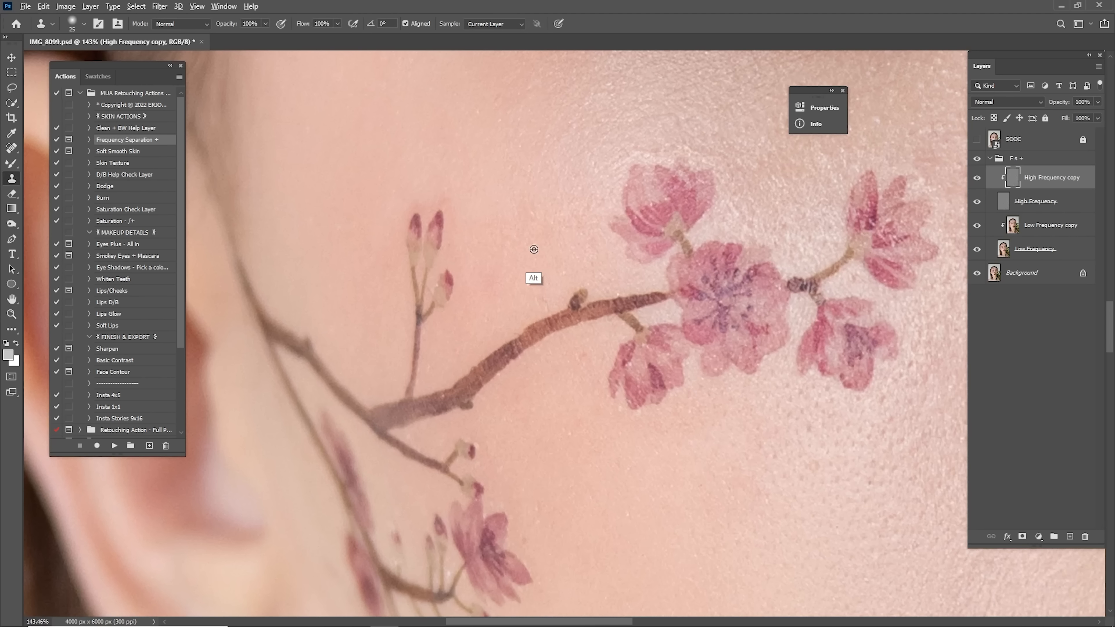
# Clone sampled skin texture over the blemishes on the cheek just below the tattooed branch
pyautogui.keyDown('alt'); pyautogui.click(563, 409); pyautogui.keyUp('alt')
pyautogui.click(565, 383)
pyautogui.click(584, 361)
pyautogui.keyDown('alt'); pyautogui.click(596, 457); pyautogui.keyUp('alt')
pyautogui.click(571, 423)
pyautogui.moveTo(572, 497); pyautogui.dragTo(601, 346)
pyautogui.keyDown('alt'); pyautogui.click(596, 383); pyautogui.keyUp('alt')
pyautogui.click(556, 394)
pyautogui.keyDown('alt'); pyautogui.click(628, 394); pyautogui.keyUp('alt')
pyautogui.click(656, 359)
pyautogui.moveTo(645, 413); pyautogui.dragTo(643, 258)
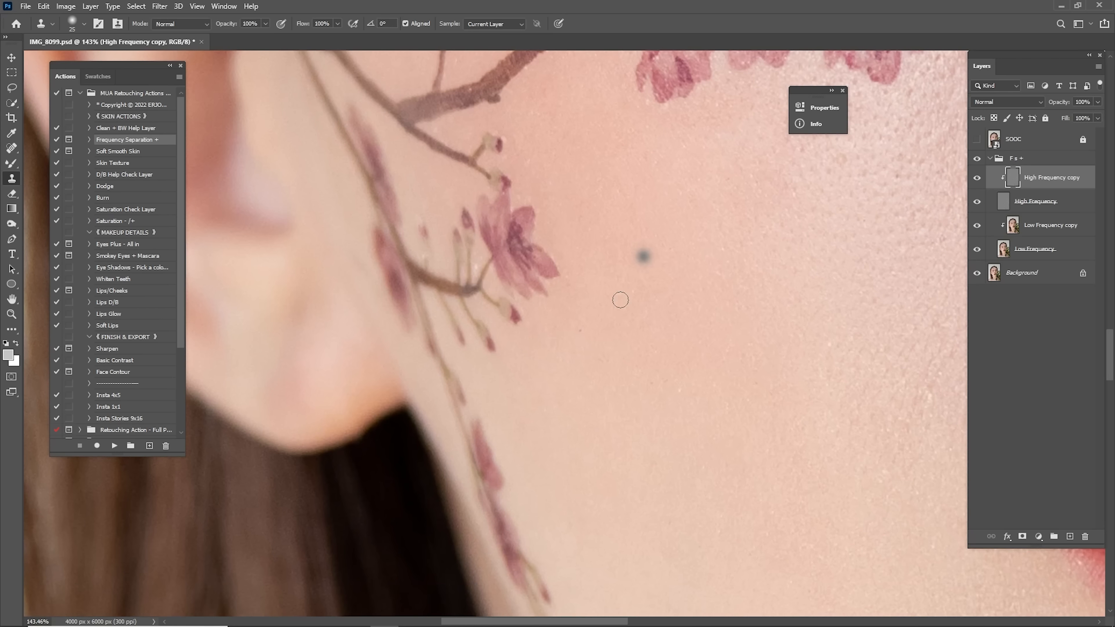
# Clone sampled texture over the spot beside the lower tattoo flower and continue down the cheek toward the mouth corner
pyautogui.keyDown('alt'); pyautogui.click(616, 333); pyautogui.keyUp('alt')
pyautogui.click(584, 331)
pyautogui.moveTo(665, 382); pyautogui.dragTo(561, 344)
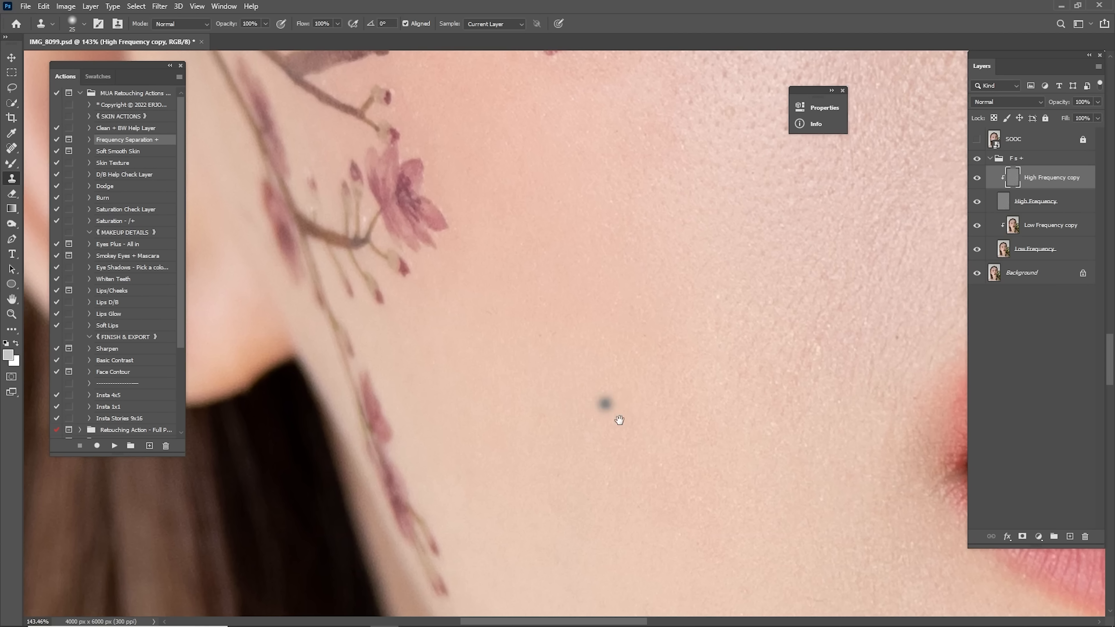
pyautogui.moveTo(607, 404); pyautogui.dragTo(573, 272)
pyautogui.moveTo(794, 318); pyautogui.dragTo(662, 339)
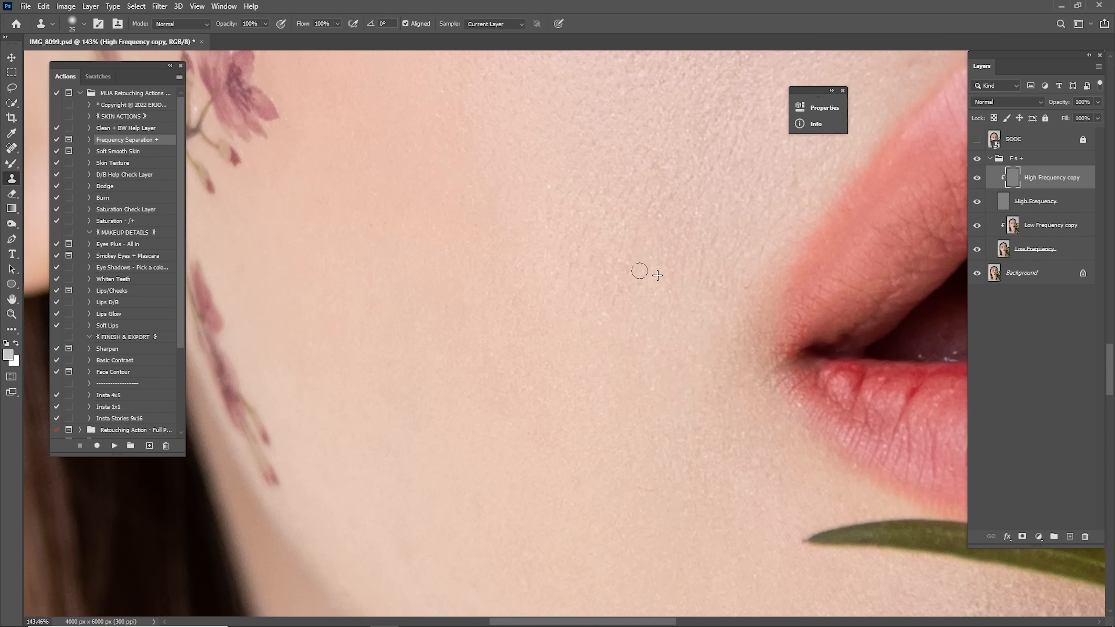
pyautogui.moveTo(681, 270); pyautogui.dragTo(610, 346)
pyautogui.moveTo(777, 433); pyautogui.dragTo(660, 325)
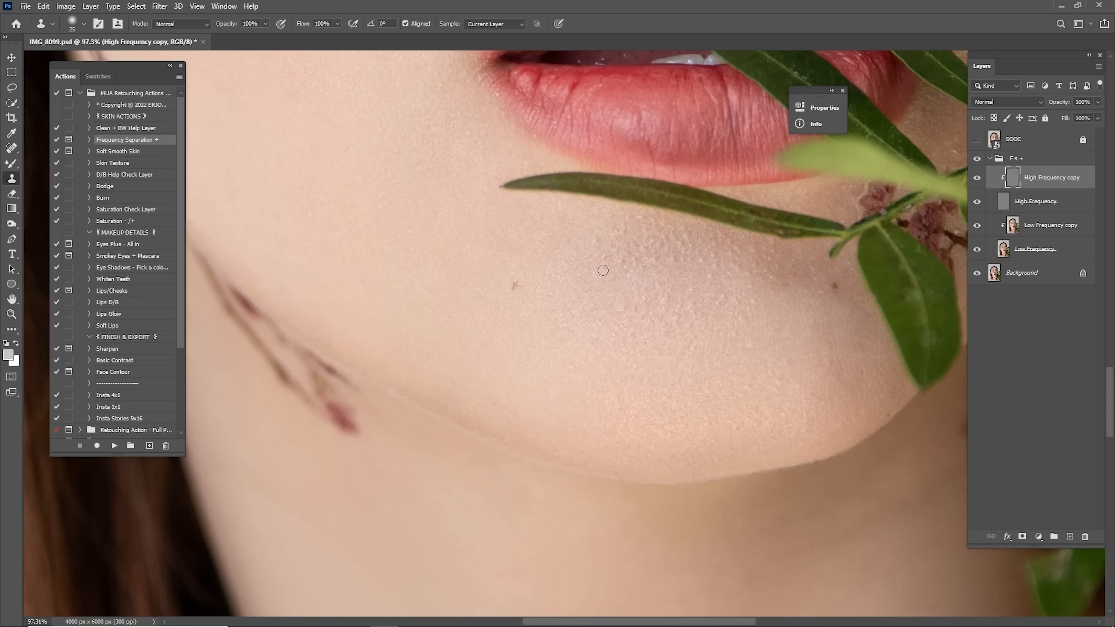
# Clone smooth skin texture over the small marks on the chin below the leaf
pyautogui.keyDown('alt'); pyautogui.click(608, 334); pyautogui.keyUp('alt')
pyautogui.click(642, 303)
pyautogui.keyDown('alt'); pyautogui.click(603, 343); pyautogui.keyUp('alt')
pyautogui.click(639, 323)
# Remove the small flaw at the edge of the upper lip with the Spot Healing Brush
pyautogui.moveTo(782, 94)
pyautogui.mouseDown()
pyautogui.moveTo(704, 244)
pyautogui.moveTo(637, 292)
pyautogui.mouseUp()
pyautogui.moveTo(685, 320); pyautogui.dragTo(692, 321)
pyautogui.press('j')
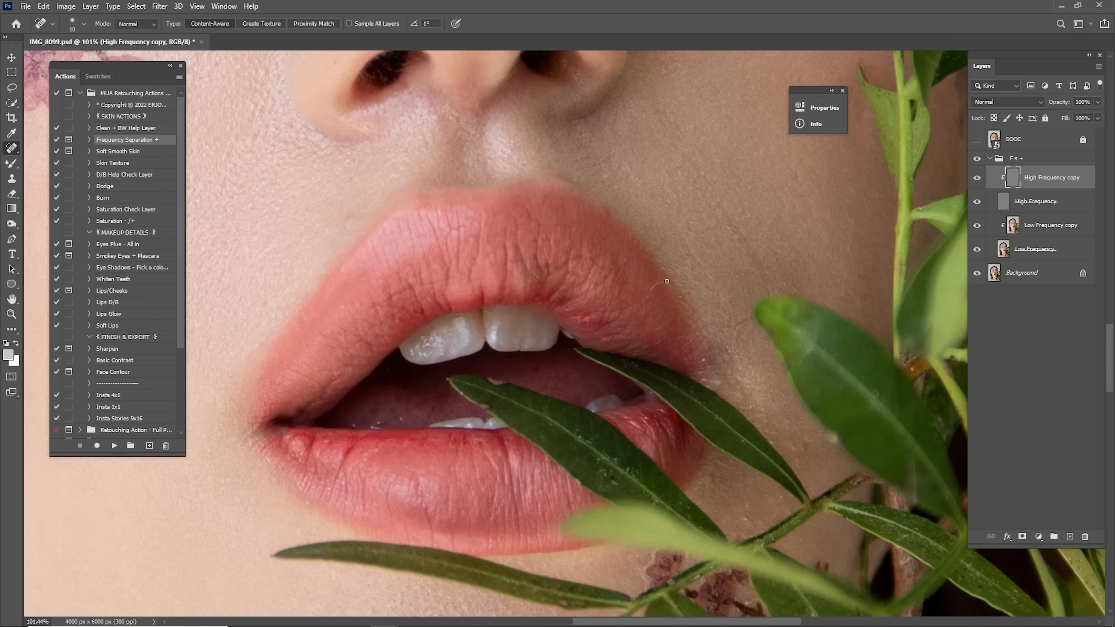
pyautogui.moveTo(654, 292); pyautogui.dragTo(654, 291)
pyautogui.moveTo(790, 172); pyautogui.dragTo(711, 313)
# Clone sampled skin texture over the crease and fine line between the mouth corner and the large leaf
pyautogui.press('s')
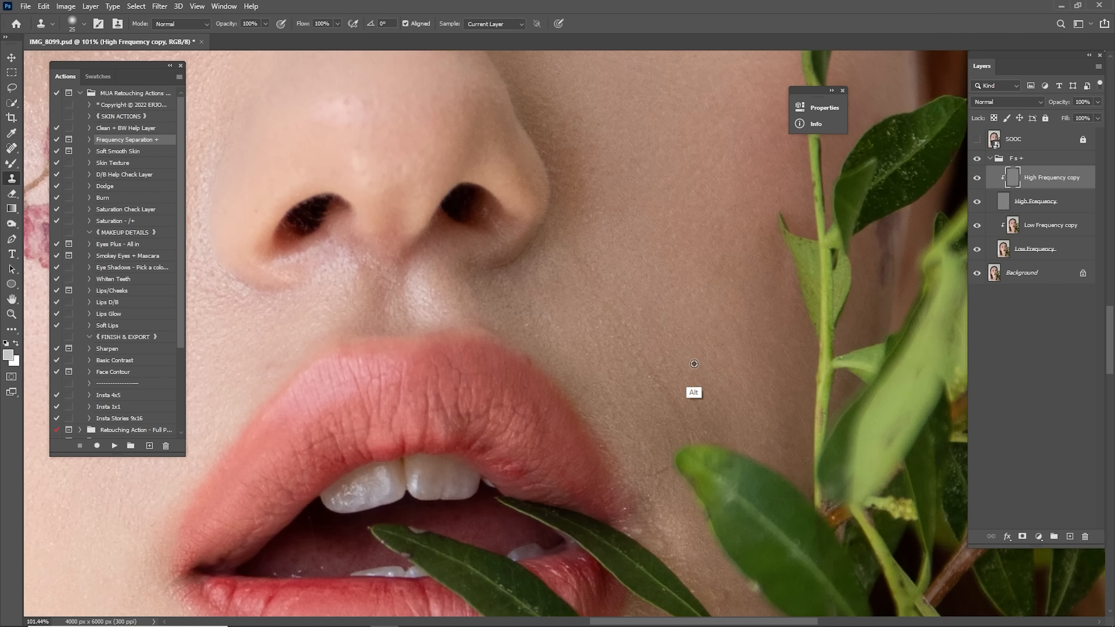
pyautogui.scroll(5, 691, 364)
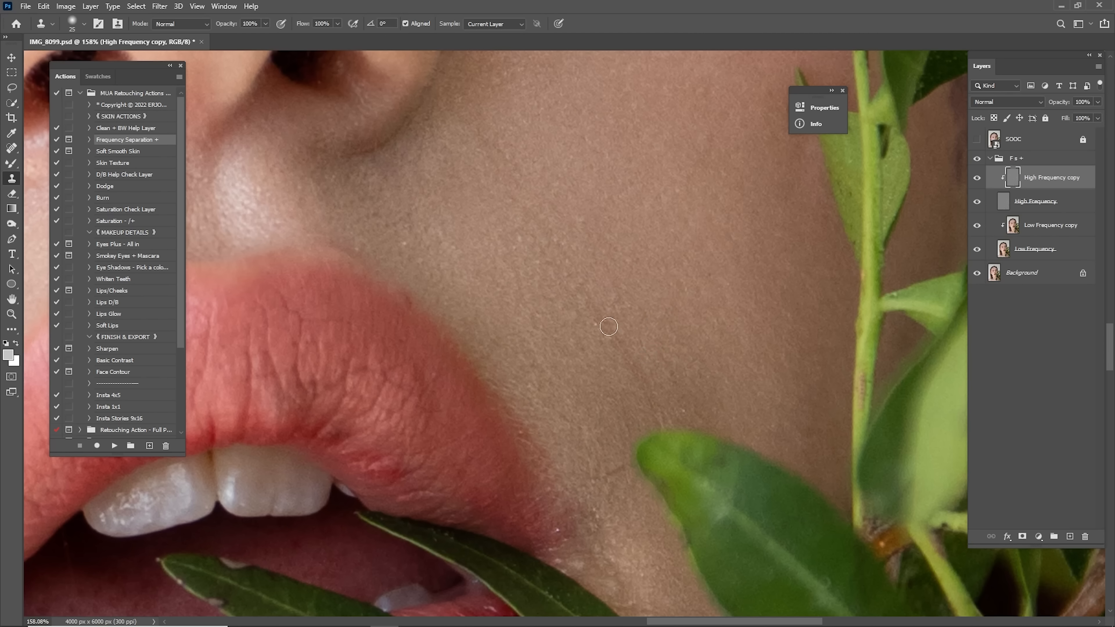
pyautogui.keyDown('alt'); pyautogui.click(696, 341); pyautogui.keyUp('alt')
pyautogui.moveTo(651, 387); pyautogui.dragTo(653, 406)
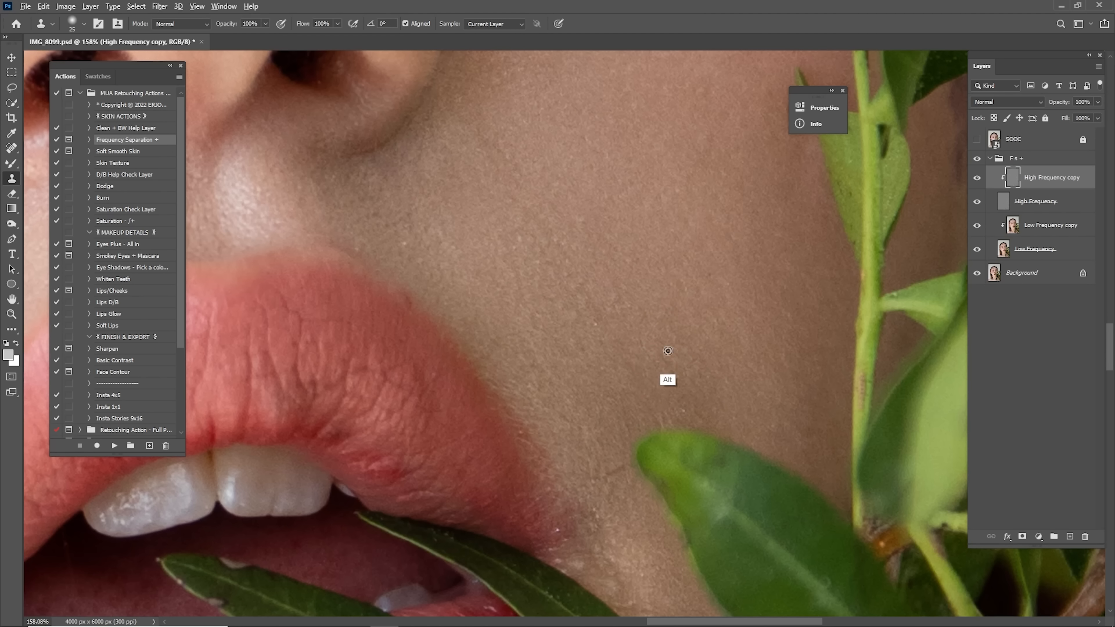
pyautogui.keyDown('alt'); pyautogui.click(598, 428); pyautogui.keyUp('alt')
pyautogui.moveTo(608, 472); pyautogui.dragTo(615, 470)
pyautogui.moveTo(633, 263); pyautogui.dragTo(655, 371)
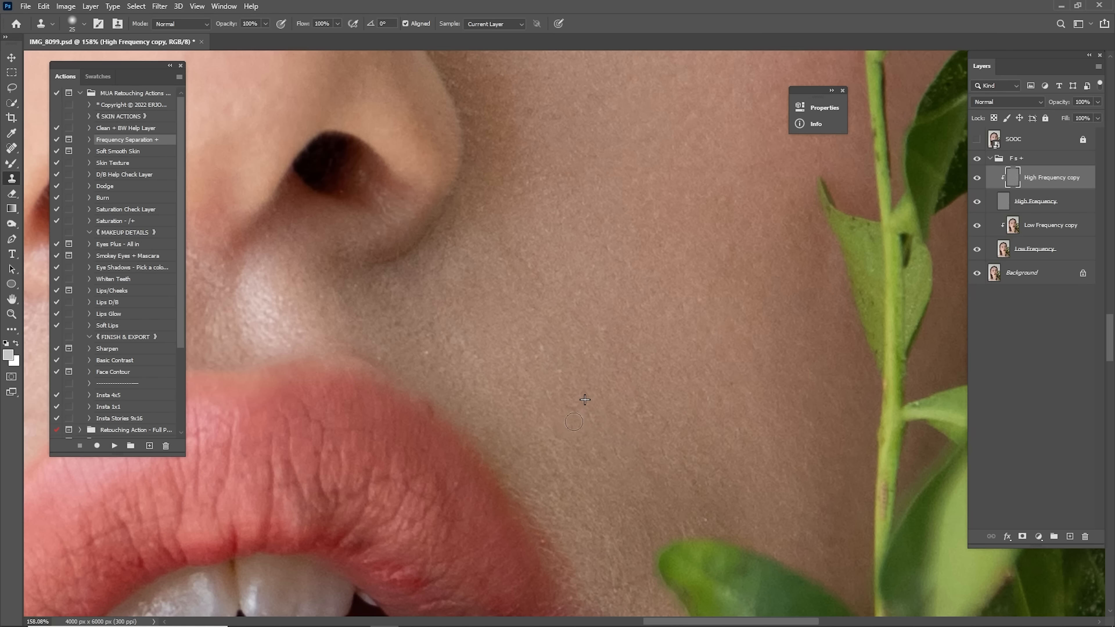
# Heal the light specks inside the eyebrow on the leaf side of the face with the Spot Healing Brush
pyautogui.scroll(10, 574, 422)
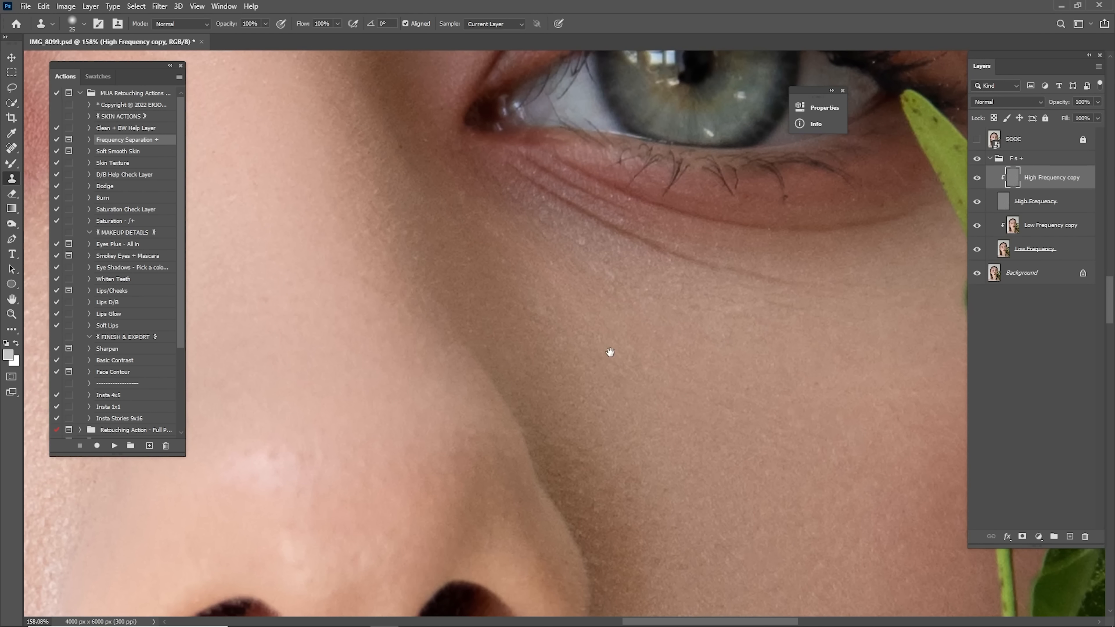
pyautogui.scroll(3, 610, 352)
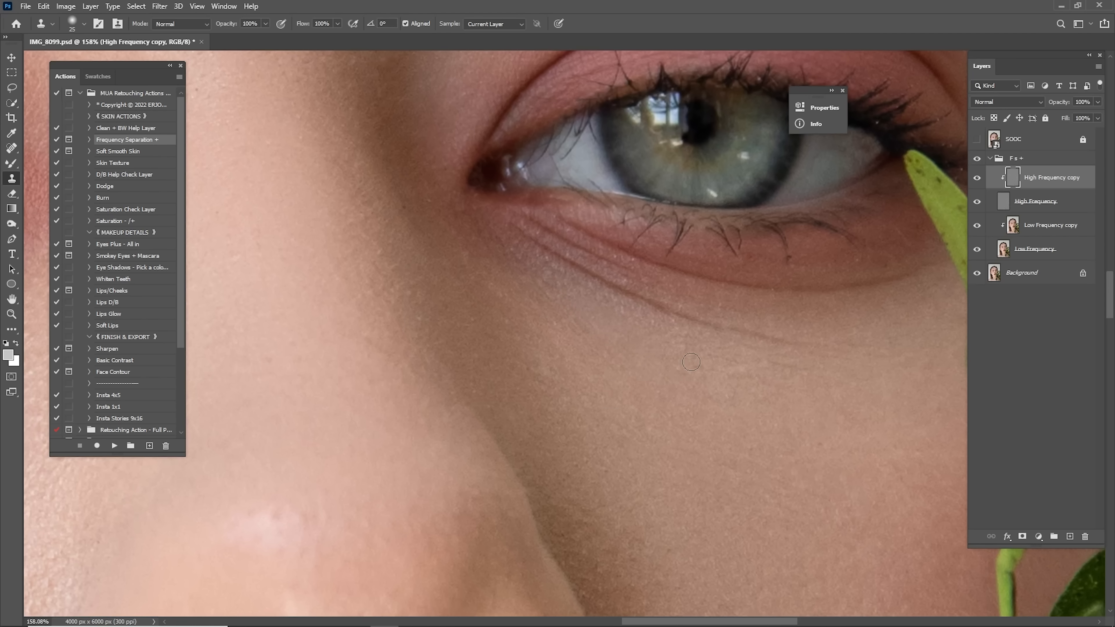
pyautogui.moveTo(570, 272); pyautogui.dragTo(803, 356)
pyautogui.moveTo(439, 351); pyautogui.dragTo(738, 377)
pyautogui.moveTo(553, 395); pyautogui.dragTo(742, 364)
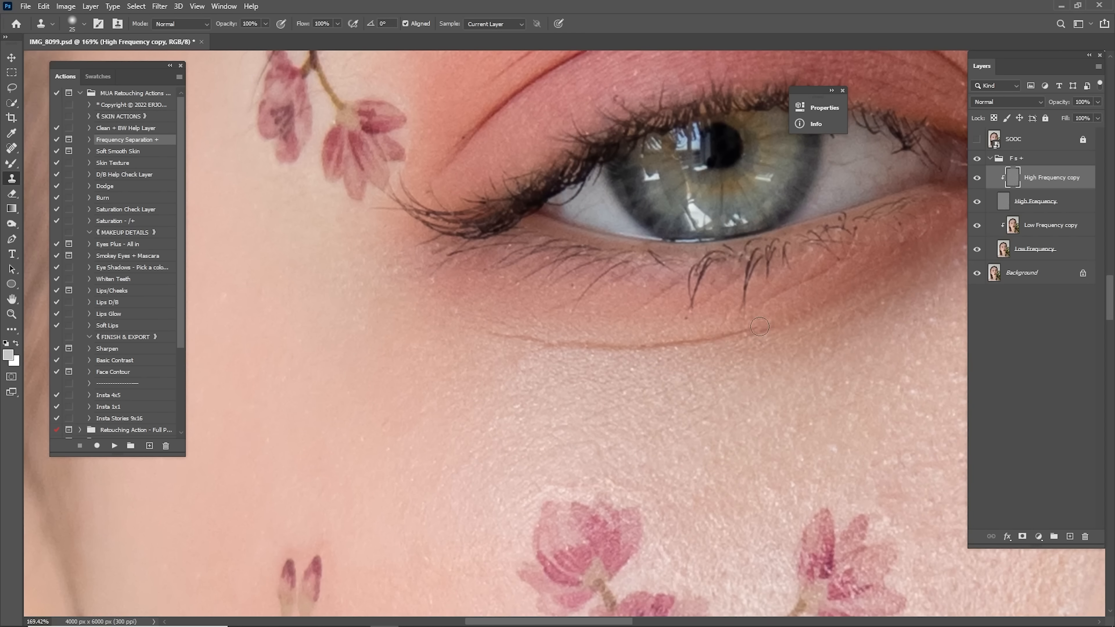
pyautogui.moveTo(544, 132); pyautogui.dragTo(690, 335)
pyautogui.moveTo(856, 211); pyautogui.dragTo(263, 325)
pyautogui.moveTo(878, 229); pyautogui.dragTo(308, 331)
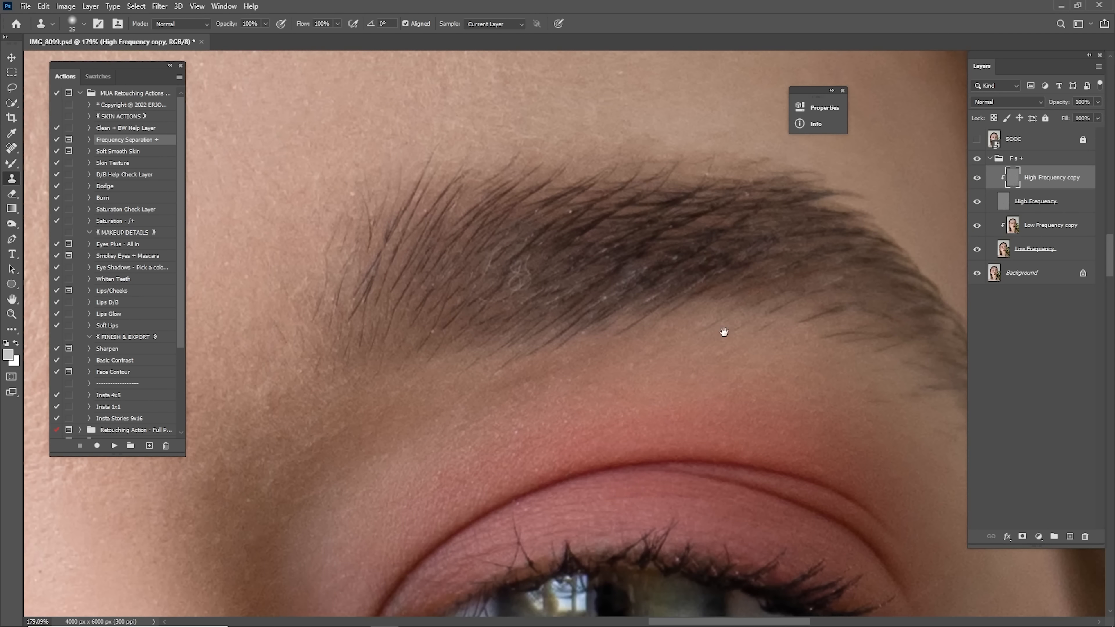
pyautogui.press('j')
pyautogui.moveTo(544, 281); pyautogui.dragTo(720, 259)
pyautogui.click(693, 259)
pyautogui.press('s')
# Clean up the remaining texture flaws around the lips and on the neck with the Clone Stamp and Spot Healing Brush
pyautogui.moveTo(483, 373); pyautogui.dragTo(687, 286)
pyautogui.moveTo(659, 540); pyautogui.dragTo(632, 176)
pyautogui.moveTo(702, 518); pyautogui.dragTo(659, 167)
pyautogui.moveTo(684, 519); pyautogui.dragTo(650, 176)
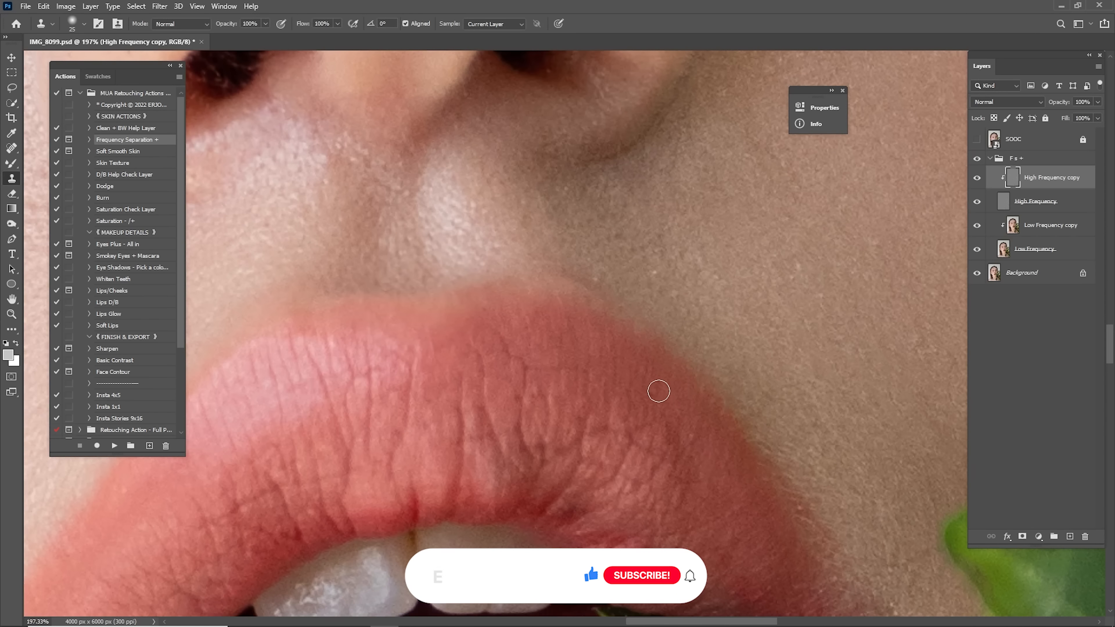
pyautogui.moveTo(659, 483); pyautogui.dragTo(571, 189)
pyautogui.press('j')
pyautogui.press('s')
pyautogui.moveTo(711, 325); pyautogui.dragTo(646, 326)
pyautogui.moveTo(706, 150); pyautogui.dragTo(659, 461)
pyautogui.moveTo(659, 296); pyautogui.dragTo(632, 297)
pyautogui.moveTo(448, 242); pyautogui.dragTo(766, 182)
pyautogui.moveTo(695, 391)
pyautogui.mouseDown()
pyautogui.moveTo(618, 304)
pyautogui.moveTo(623, 273)
pyautogui.mouseUp()
pyautogui.press('j')
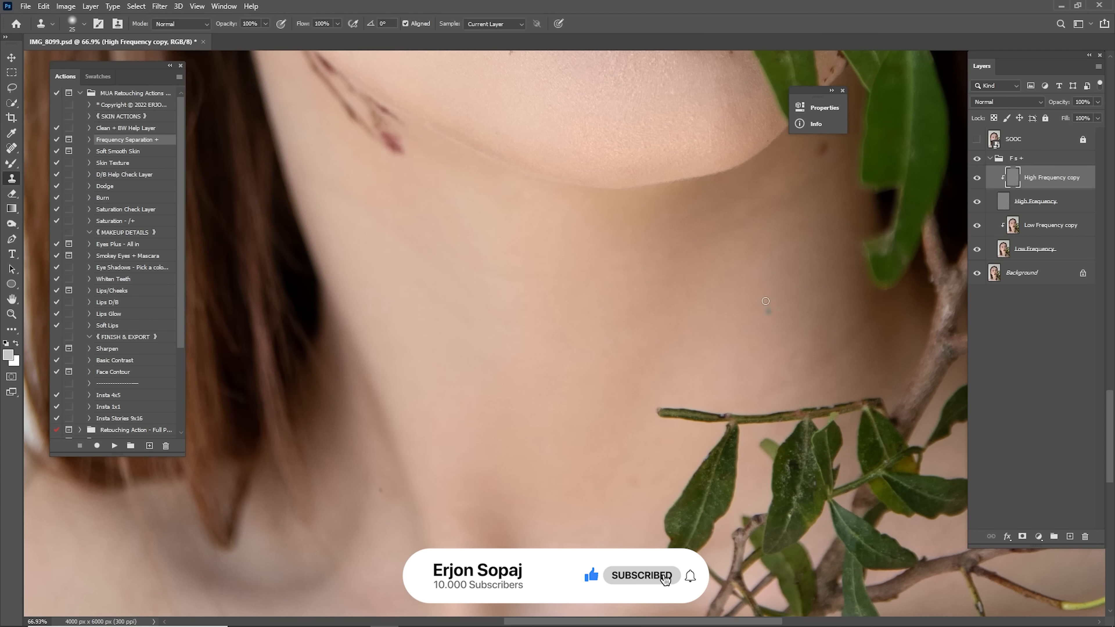
# Compare the full portrait with and without the frequency separation group, and merge that group with the Background layer
pyautogui.hotkey('ctrl', '0')
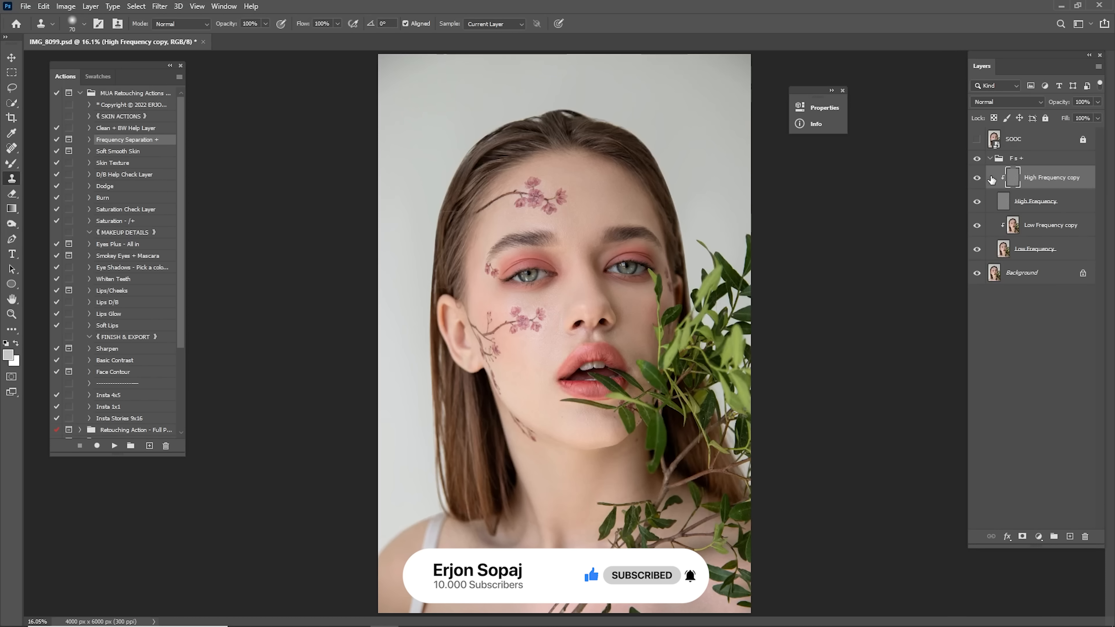
pyautogui.click(976, 159)
pyautogui.click(1021, 162)
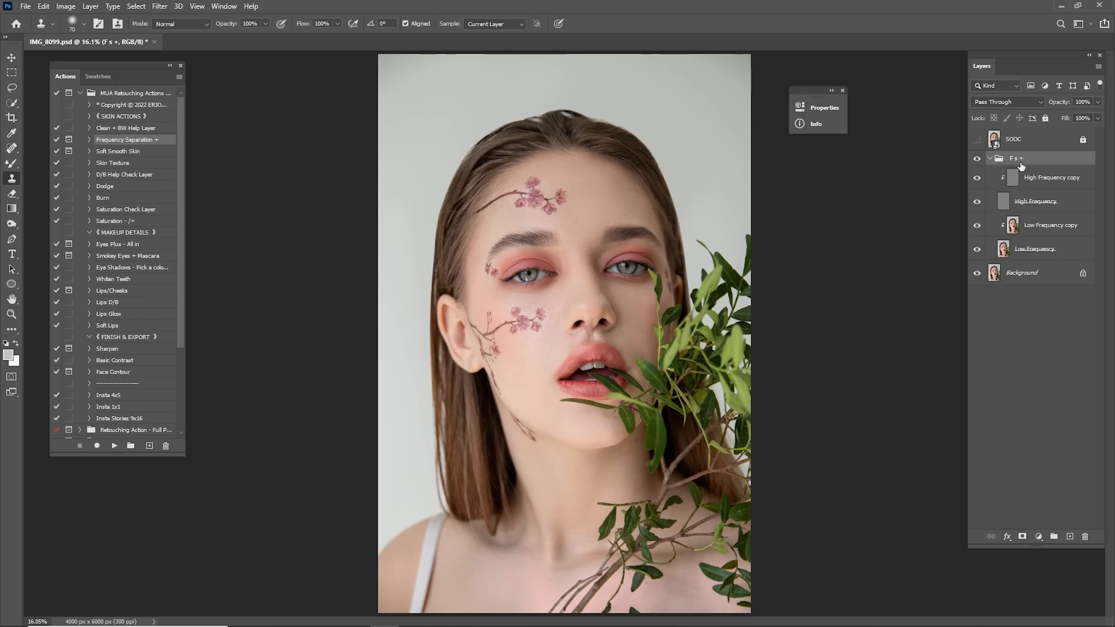
pyautogui.click(1025, 274)
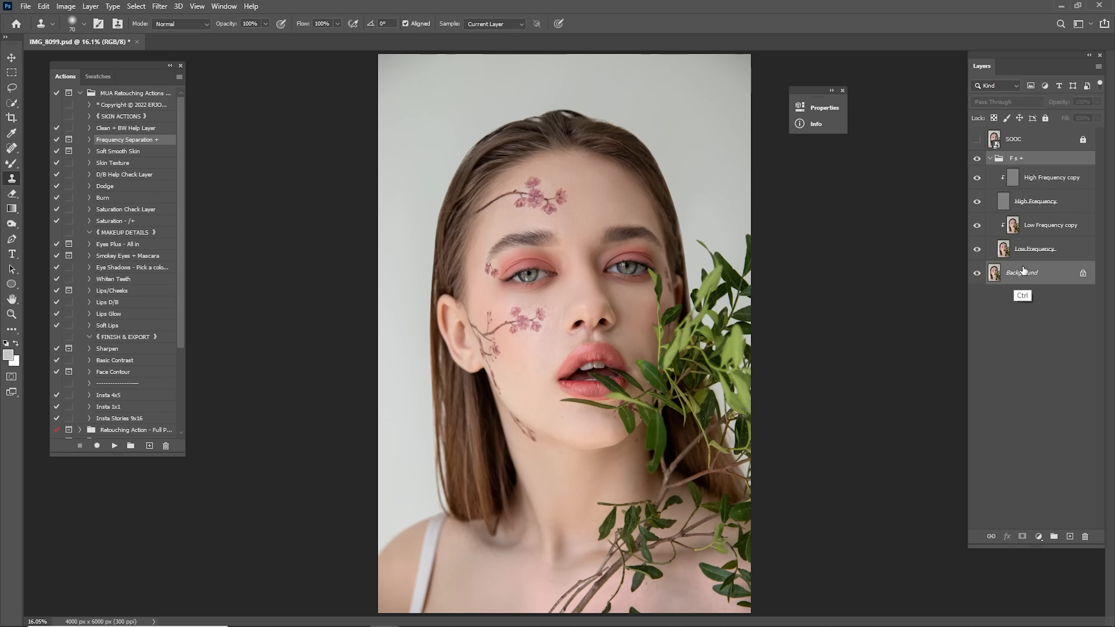
pyautogui.rightClick(1022, 277)
pyautogui.click(1023, 376)
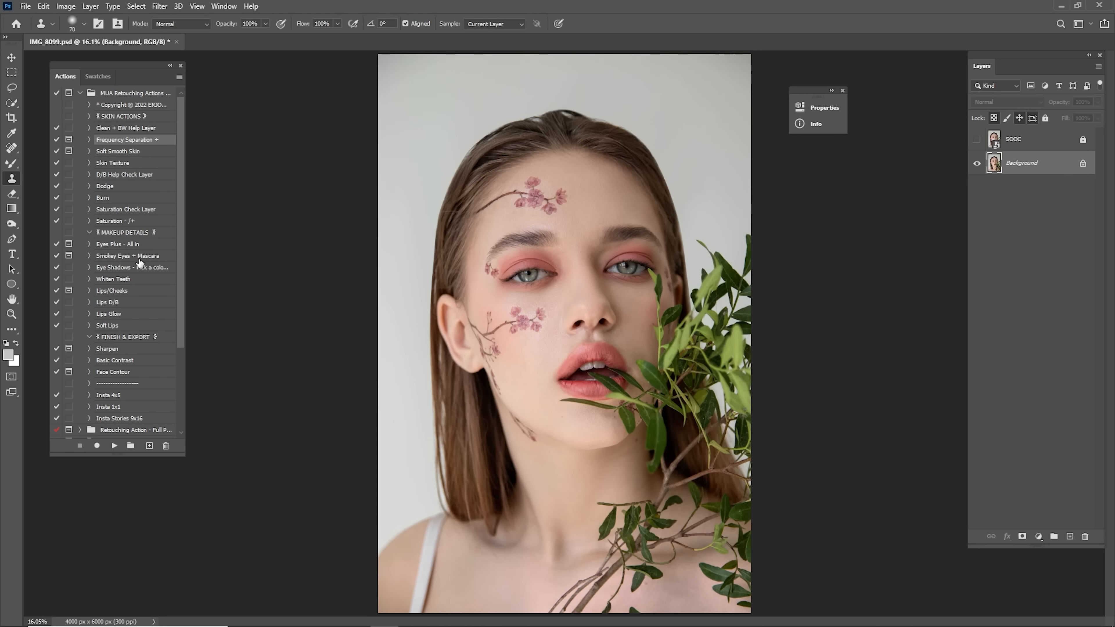
# Run the Eyes Plus - All in action and accept a Gaussian Blur radius of 5.0 pixels
pyautogui.click(128, 248)
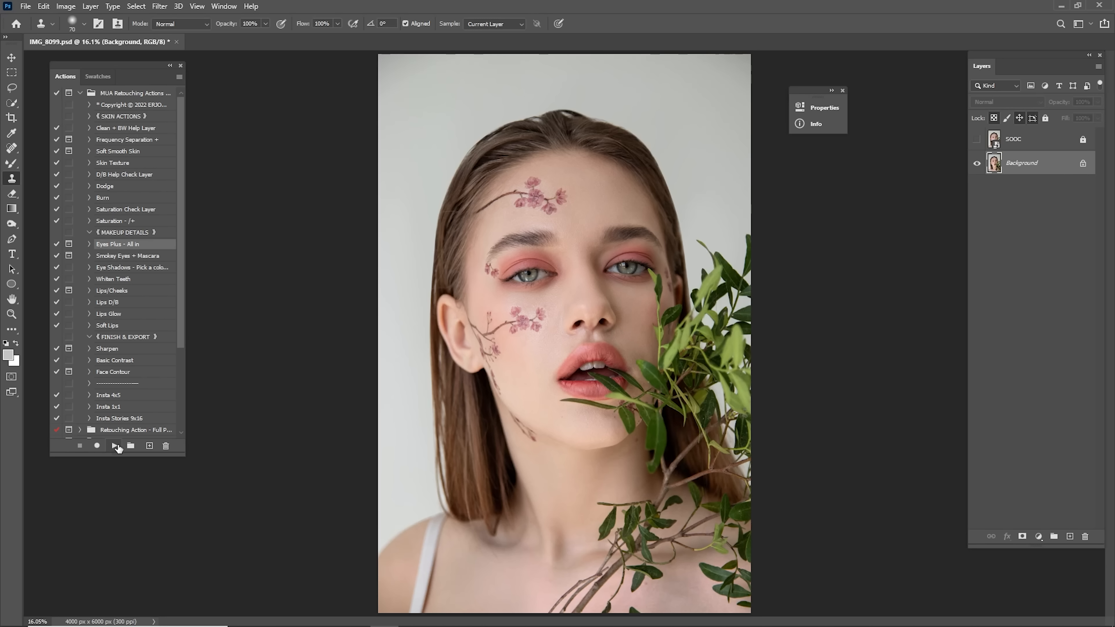
pyautogui.click(115, 446)
pyautogui.click(527, 239)
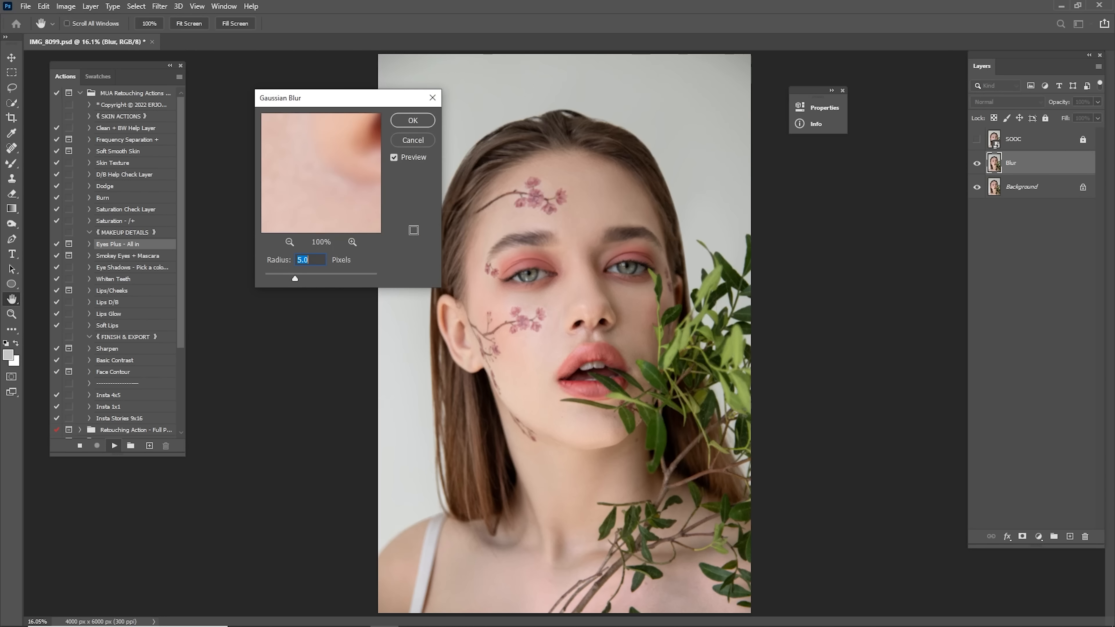
pyautogui.click(422, 120)
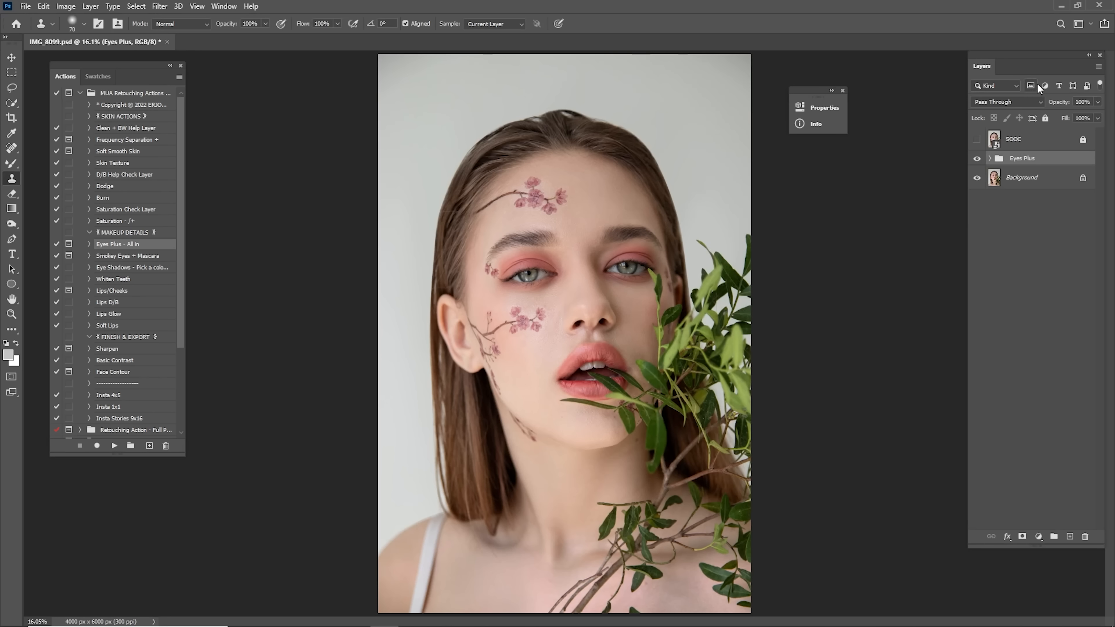
# Paint white on the Remove Veins mask in the Eyes Plus group over the whites of both eyes with a 45 px brush
pyautogui.click(991, 158)
pyautogui.click(1029, 274)
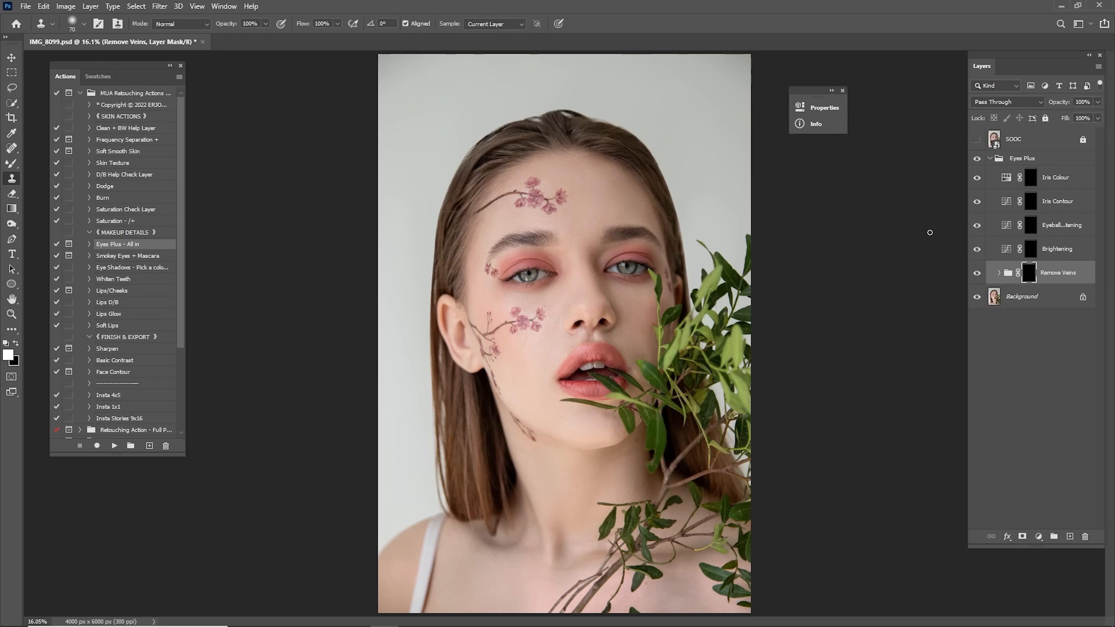
pyautogui.press('z')
pyautogui.moveTo(623, 267); pyautogui.dragTo(724, 273)
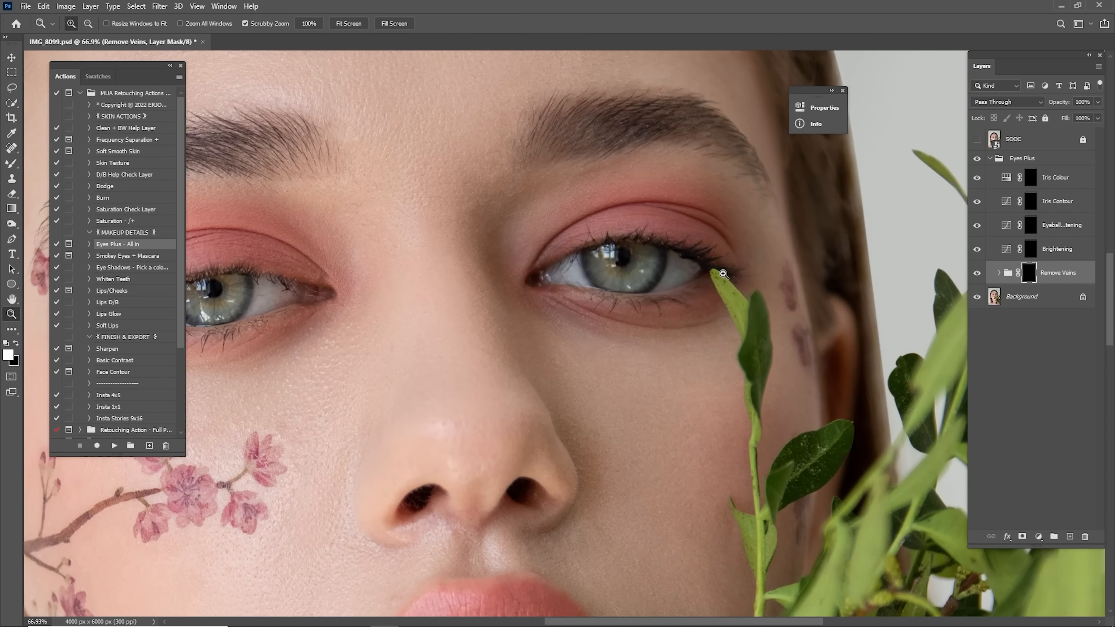
pyautogui.moveTo(501, 272); pyautogui.dragTo(592, 287)
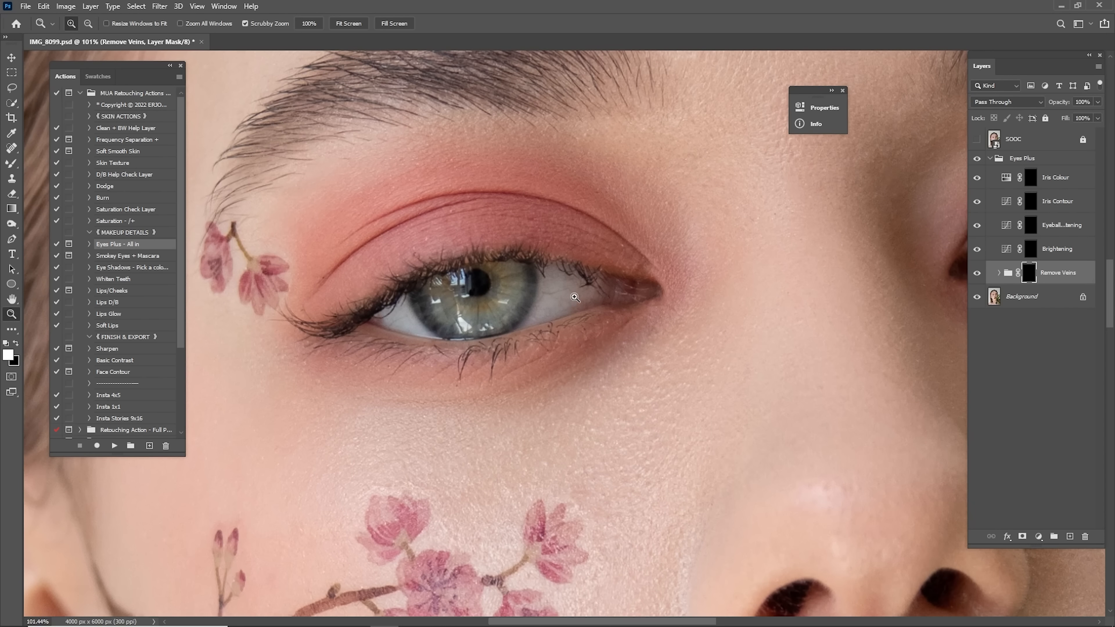
pyautogui.press('b')
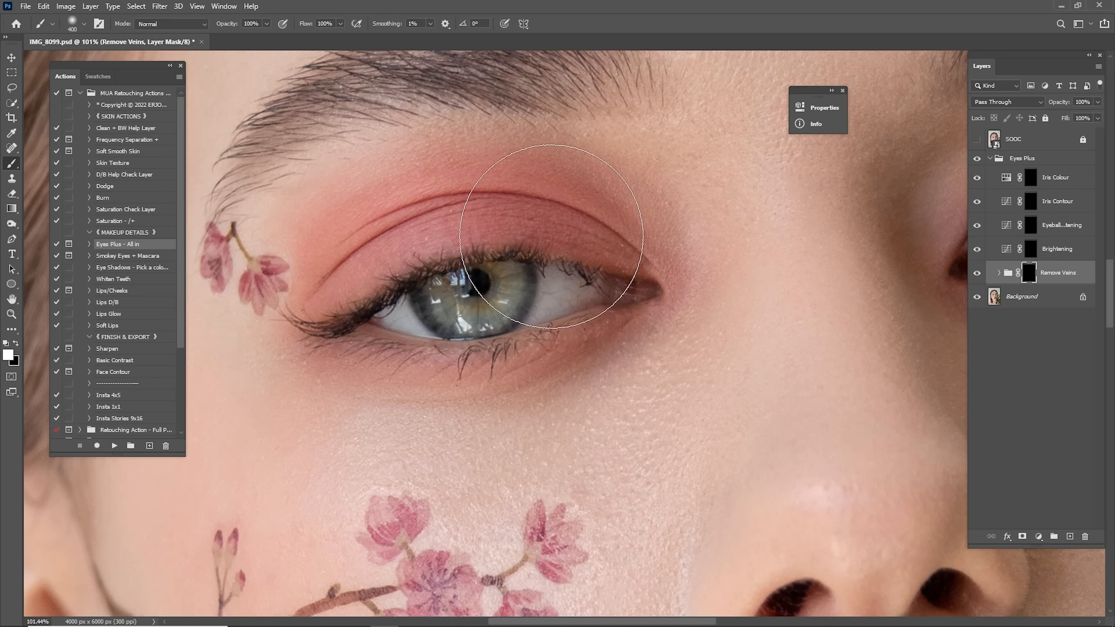
pyautogui.press('[')
pyautogui.press('[')
pyautogui.press('[')
pyautogui.press('[')
pyautogui.press('[')
pyautogui.press('[')
pyautogui.press('[')
pyautogui.press('[')
pyautogui.press('[')
pyautogui.press('[')
pyautogui.press('[')
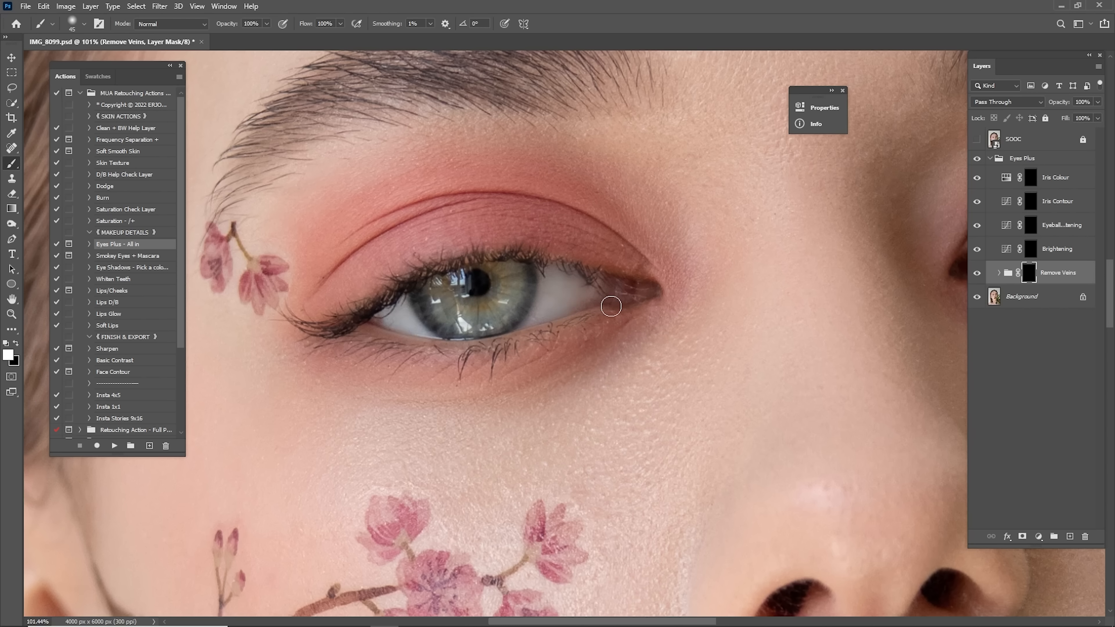
pyautogui.moveTo(611, 306); pyautogui.dragTo(199, 325)
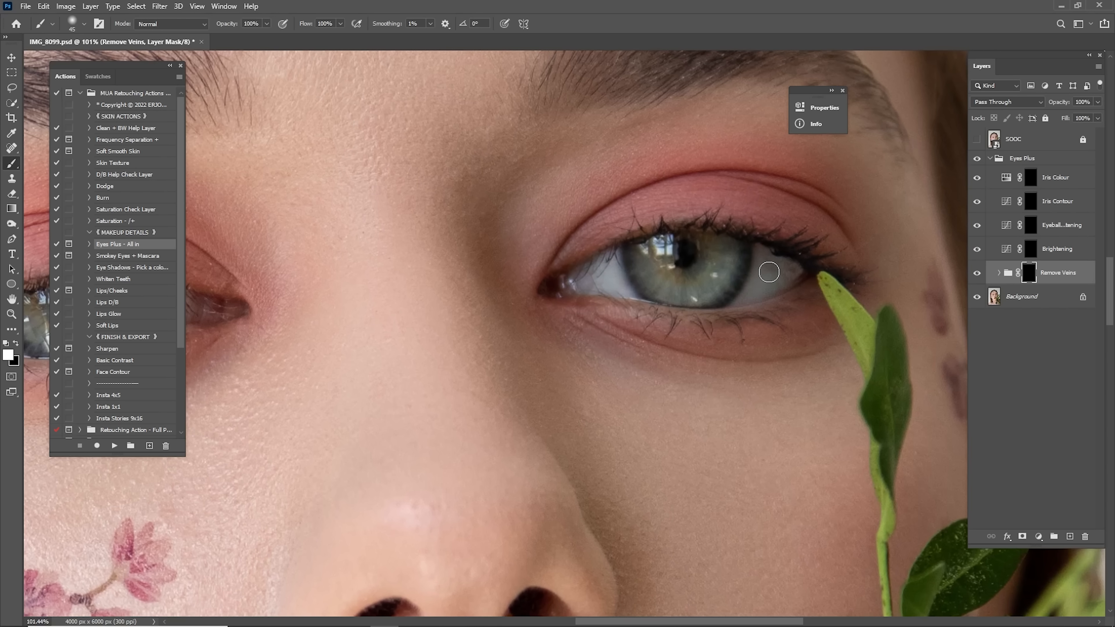
pyautogui.moveTo(761, 254); pyautogui.dragTo(782, 286)
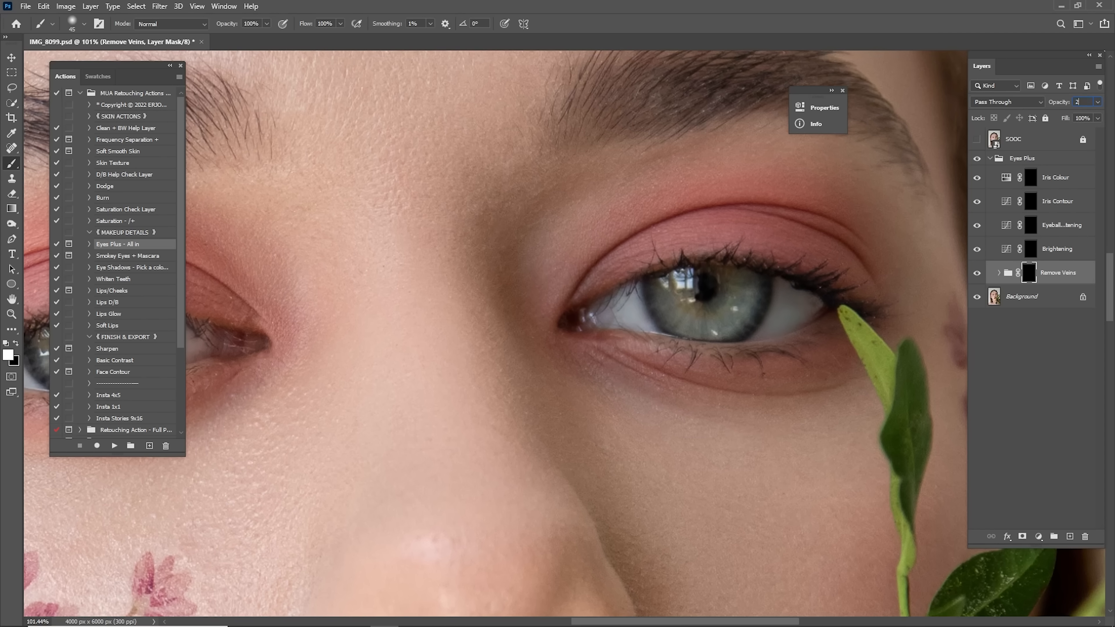
# Paint white on the Brightening mask in the Eyes Plus group over the whites of both eyes, using a brush of about 50 px
pyautogui.click(1030, 248)
pyautogui.hscroll(3, 851, 263)
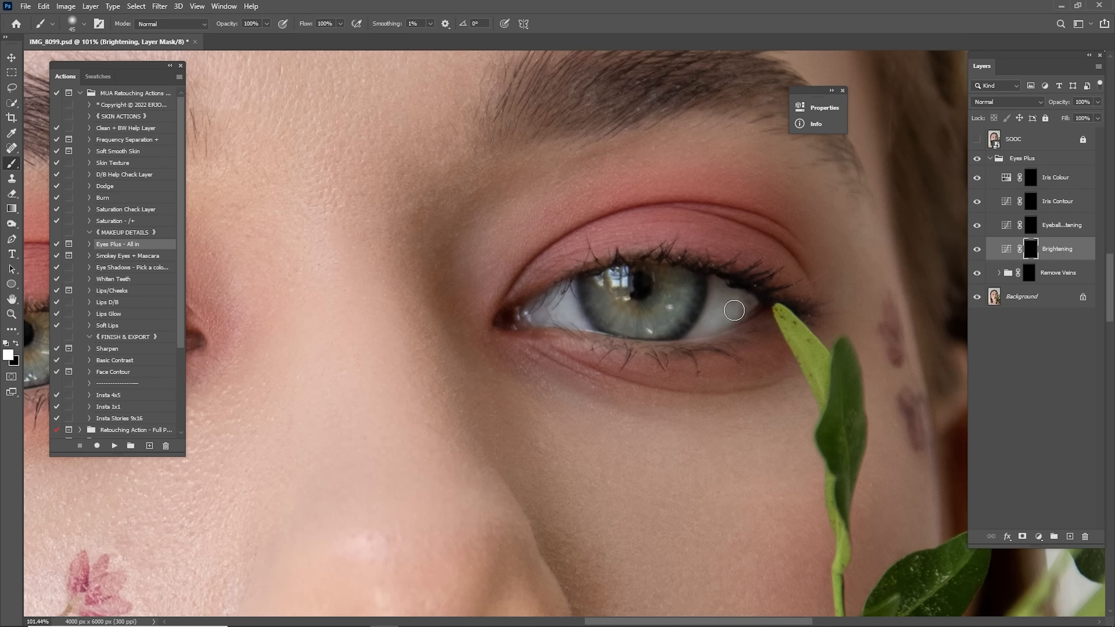
pyautogui.hscroll(-5, 734, 312)
pyautogui.hscroll(-10, 821, 241)
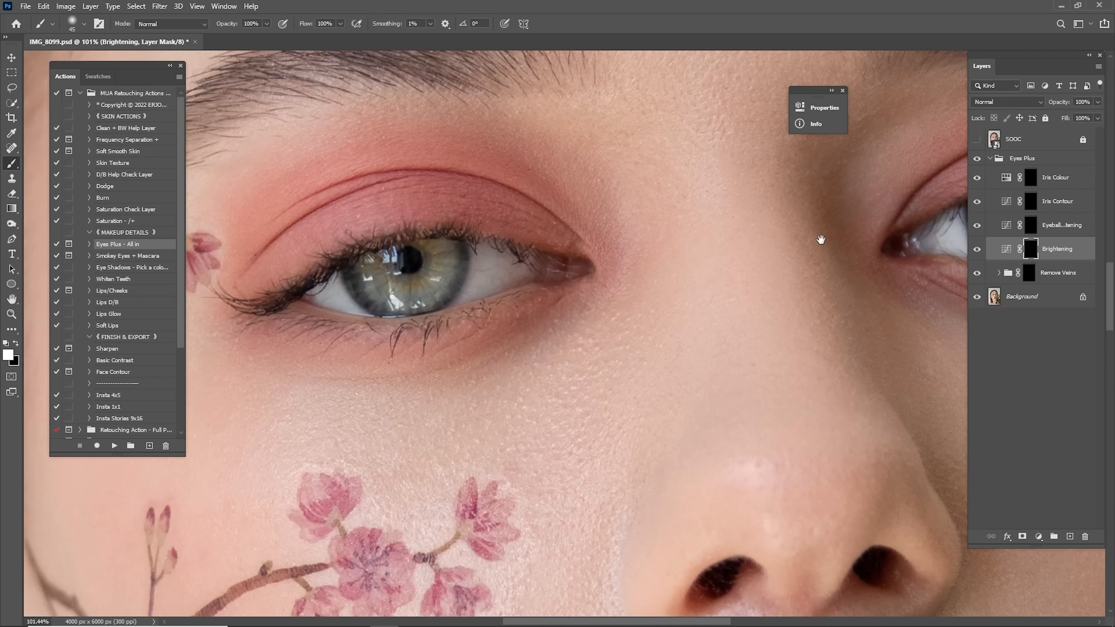
pyautogui.moveTo(671, 249)
pyautogui.mouseDown()
pyautogui.moveTo(683, 257)
pyautogui.moveTo(681, 239)
pyautogui.mouseUp()
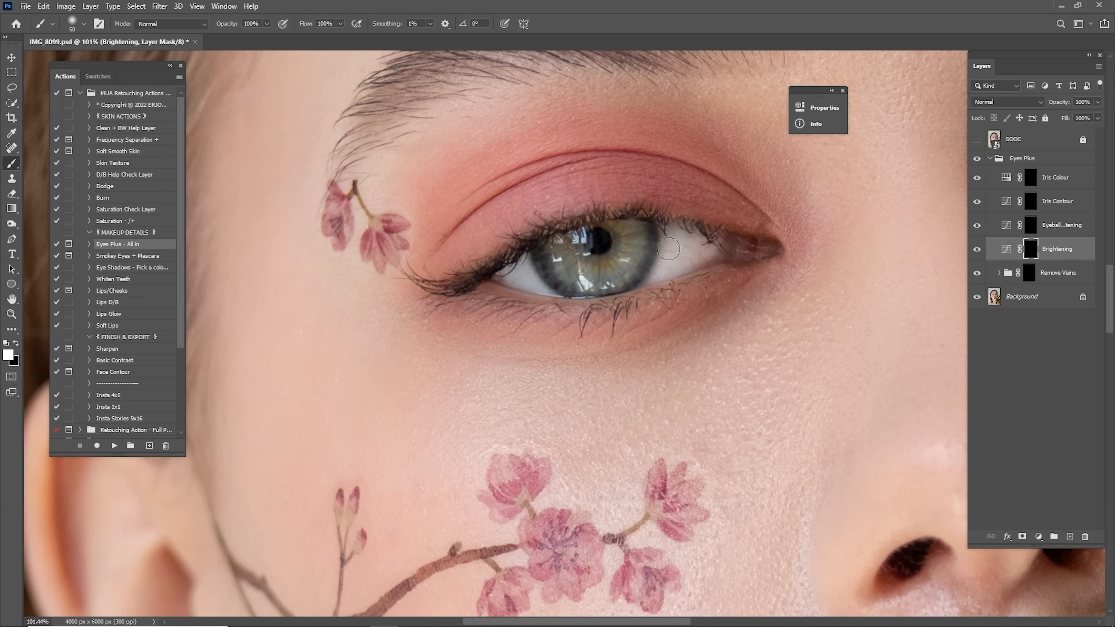
pyautogui.moveTo(522, 271); pyautogui.dragTo(565, 269)
pyautogui.press('x')
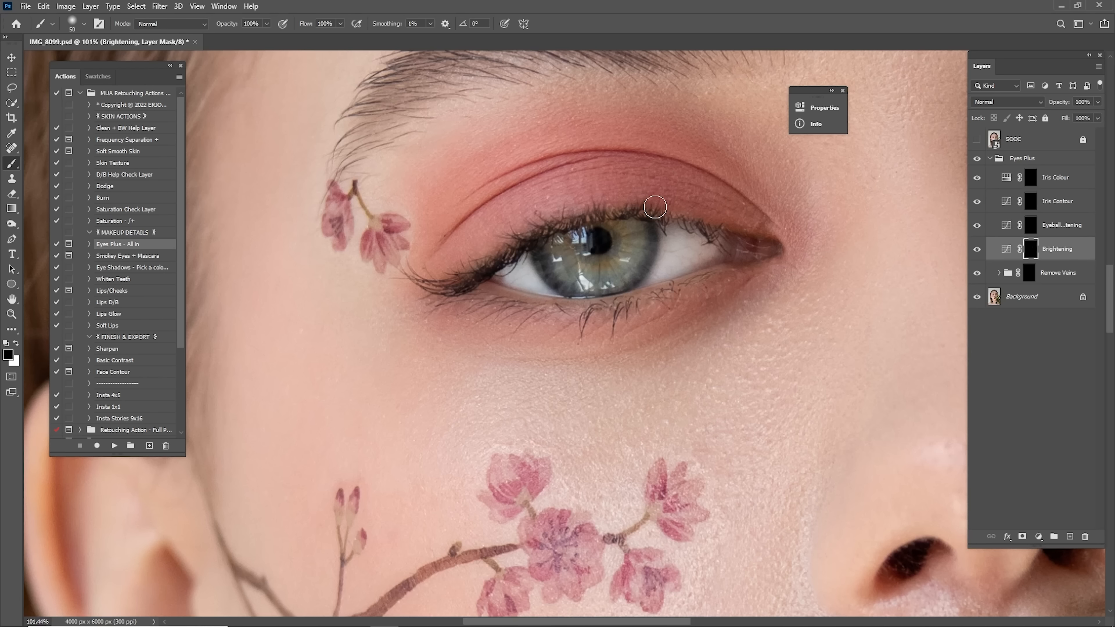
# Set the Brightening layer's opacity to 35%
pyautogui.press('h')
pyautogui.moveTo(655, 207); pyautogui.dragTo(629, 212)
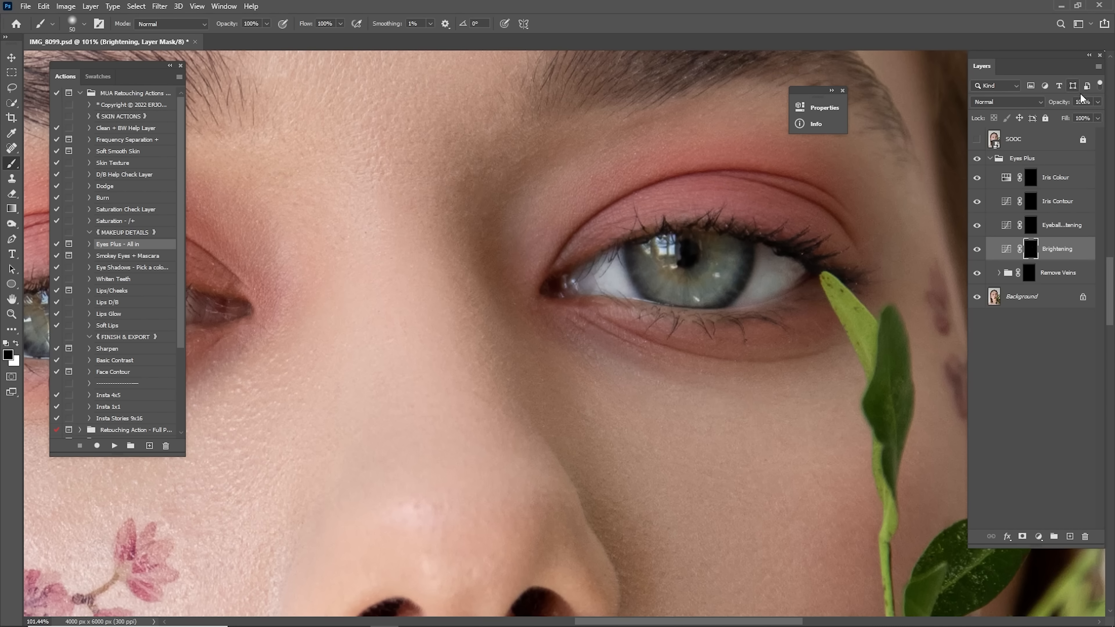
pyautogui.write('35')
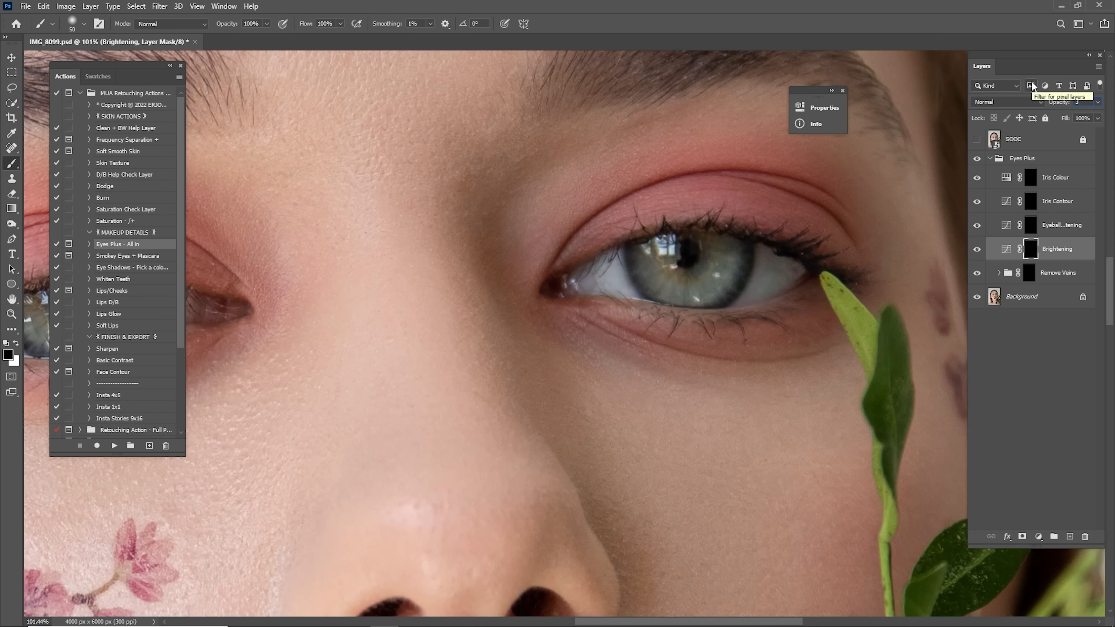
pyautogui.press('Return')
pyautogui.moveTo(850, 165); pyautogui.dragTo(815, 191)
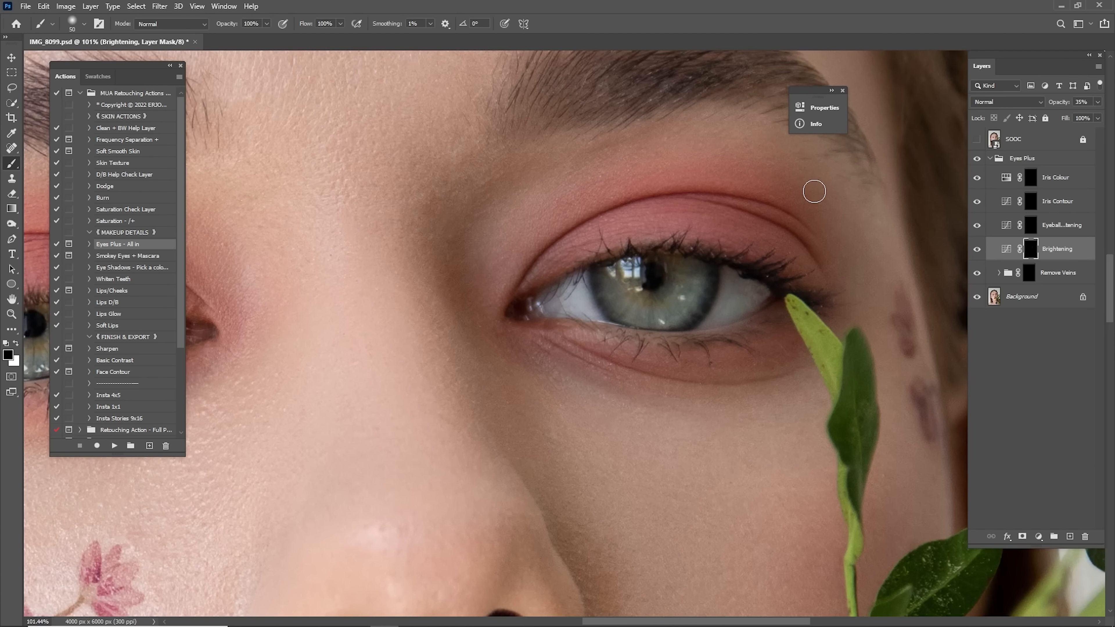
# Paint white on the Eyeball Brightening mask over the iris of the eye nearest the leaves with a 50 px brush
pyautogui.click(1027, 226)
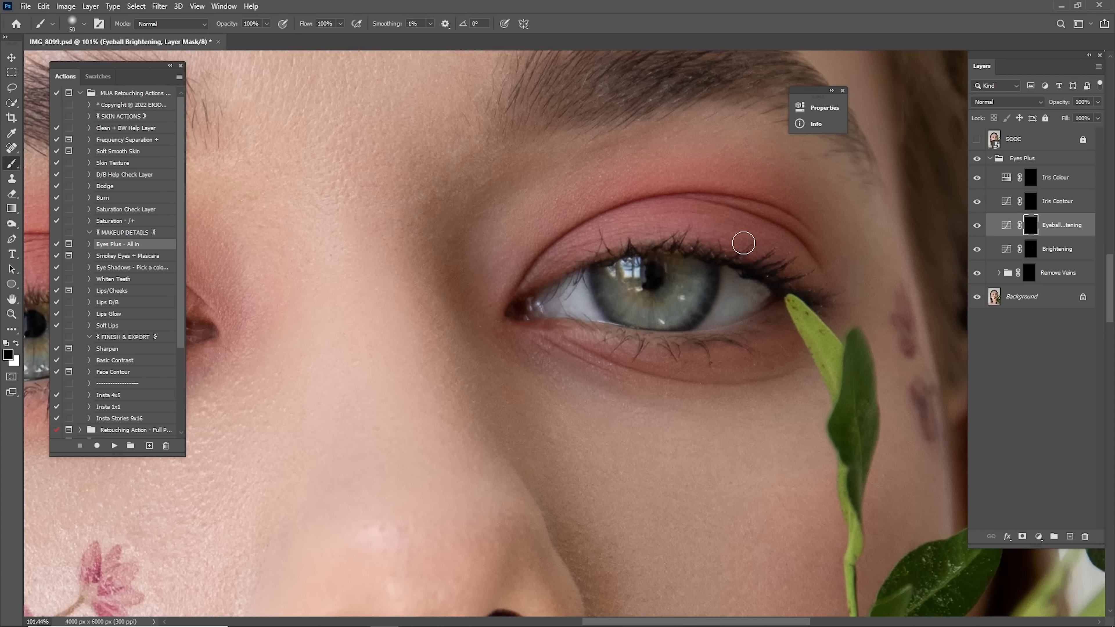
pyautogui.press('z')
pyautogui.click(648, 276)
pyautogui.press('x')
pyautogui.press('b')
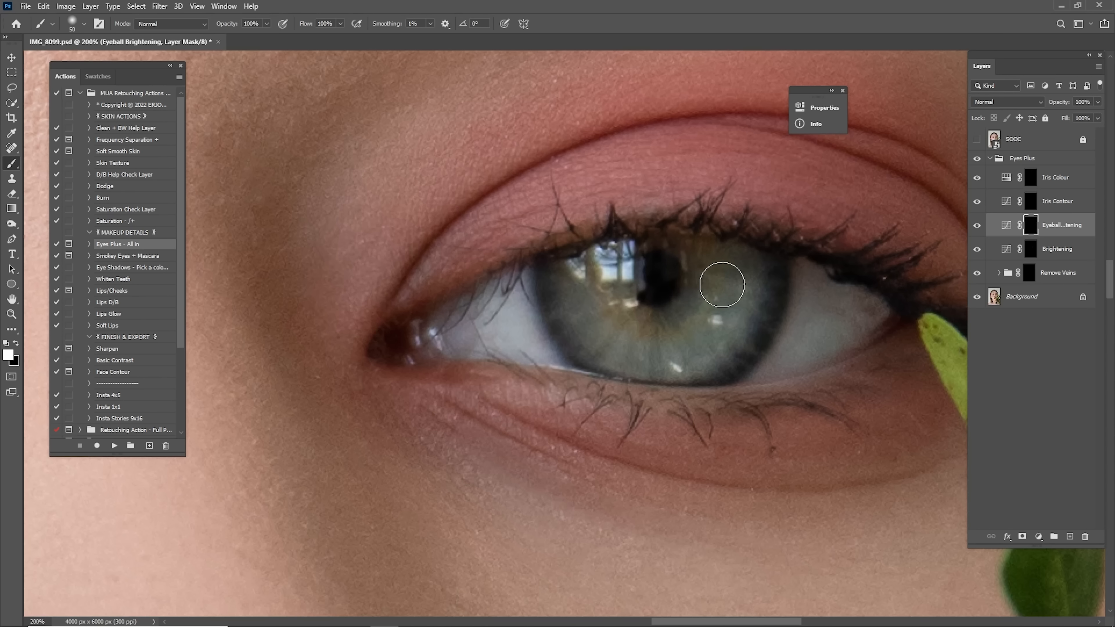
pyautogui.press(']')
pyautogui.moveTo(593, 271)
pyautogui.mouseDown()
pyautogui.moveTo(629, 317)
pyautogui.moveTo(680, 336)
pyautogui.mouseUp()
pyautogui.press('[')
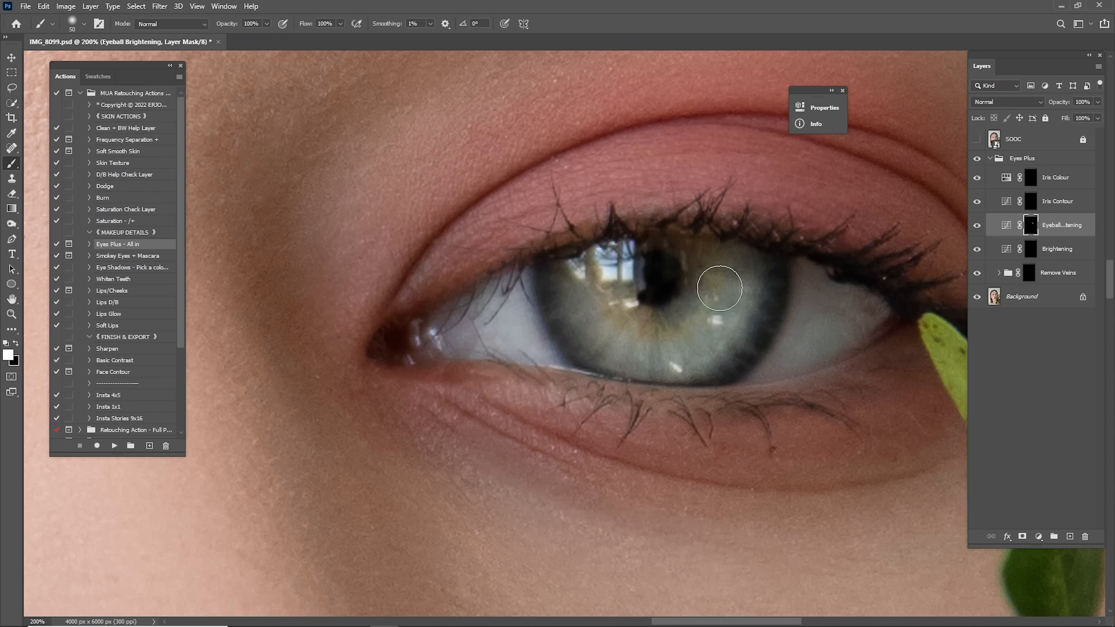
# Paint white on the Eyeball Brightening mask over the iris of the eye beside the flower tattoo
pyautogui.hotkey('ctrl', '0')
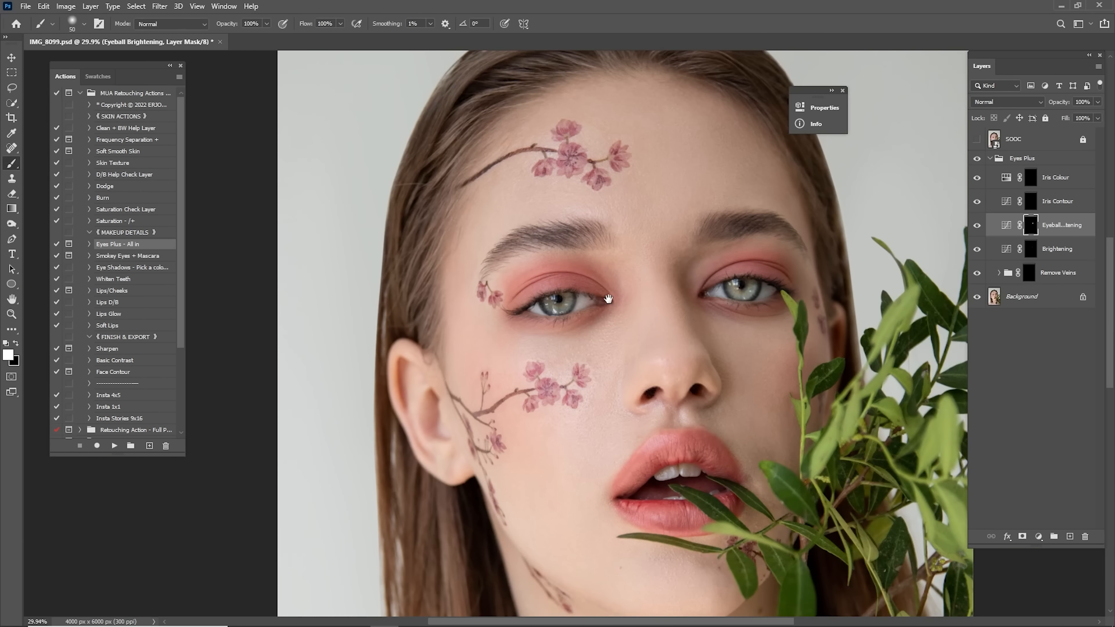
pyautogui.moveTo(608, 299); pyautogui.dragTo(742, 260)
pyautogui.moveTo(545, 307); pyautogui.dragTo(619, 322)
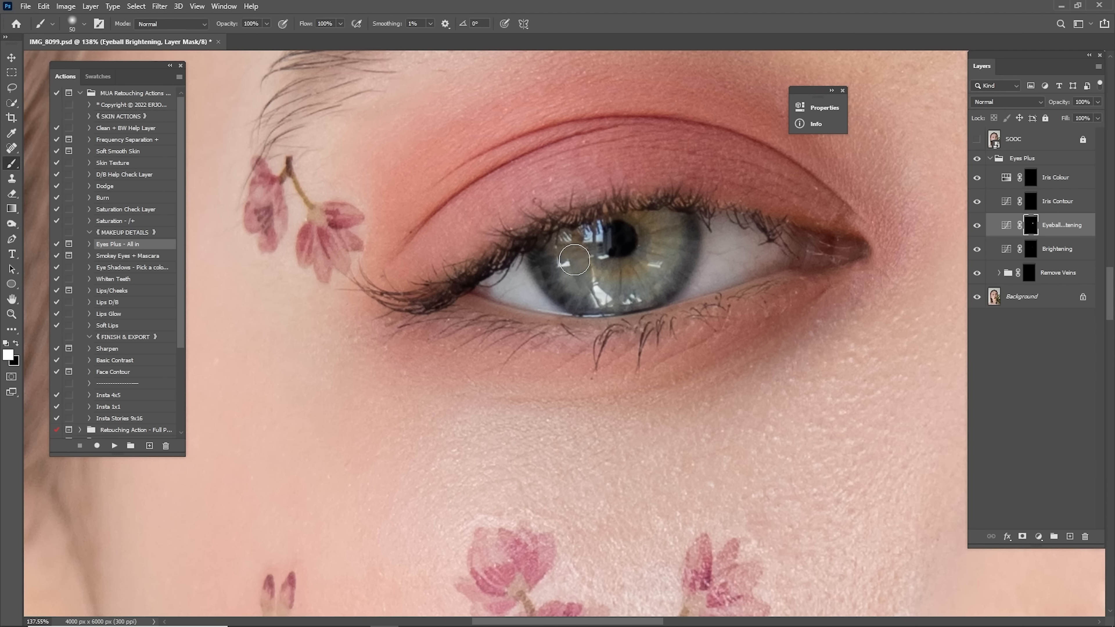
pyautogui.moveTo(575, 260)
pyautogui.mouseDown()
pyautogui.moveTo(663, 248)
pyautogui.moveTo(665, 230)
pyautogui.moveTo(628, 281)
pyautogui.mouseUp()
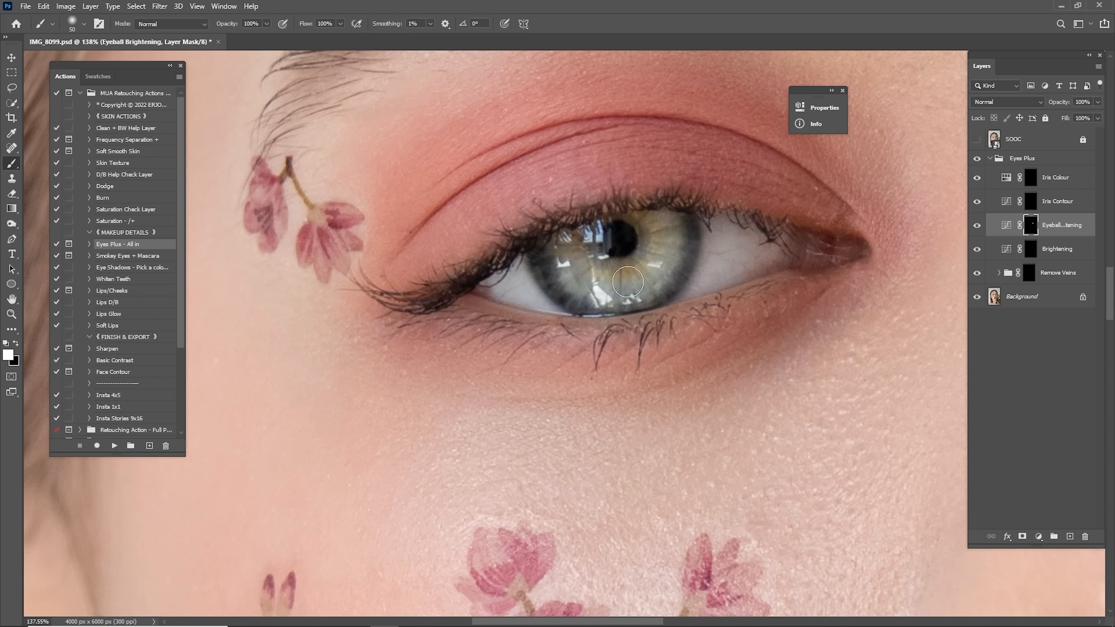
# Set the Eyeball Brightening layer's opacity to 45% and compare the full portrait with and without that layer
pyautogui.hotkey('ctrl', '0')
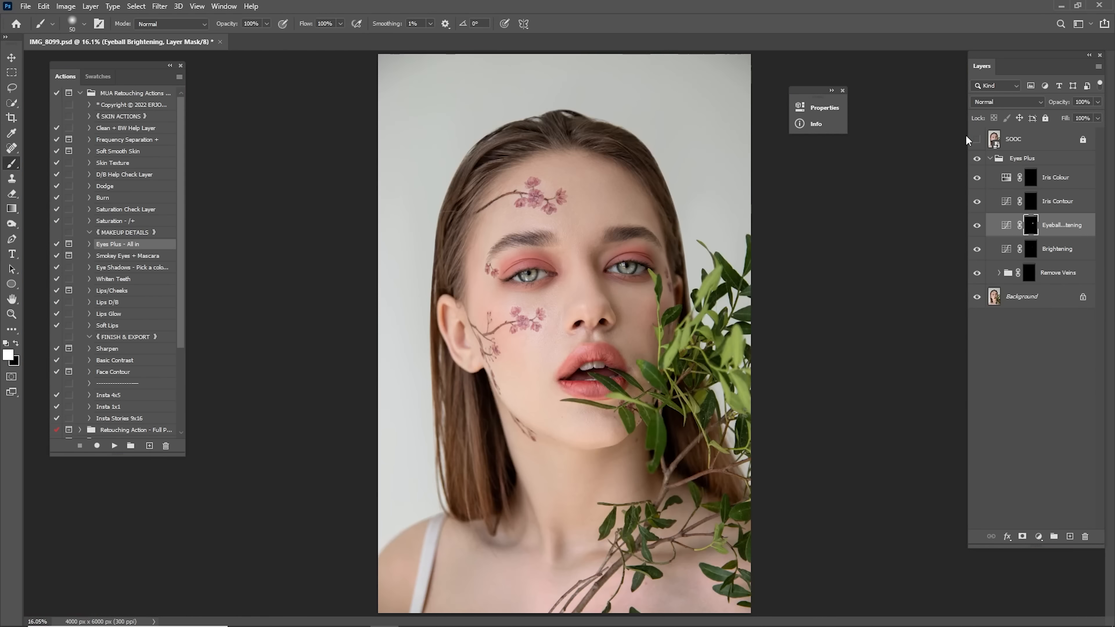
pyautogui.click(977, 225)
pyautogui.click(977, 225)
pyautogui.click(982, 227)
pyautogui.click(983, 228)
pyautogui.write('45')
pyautogui.press('Return')
pyautogui.click(979, 225)
pyautogui.click(978, 223)
pyautogui.click(979, 224)
pyautogui.click(978, 224)
# Paint white on the Iris Contour mask along the outer rim of the iris nearest the leaves with a 35–40 px brush
pyautogui.click(1033, 204)
pyautogui.press('z')
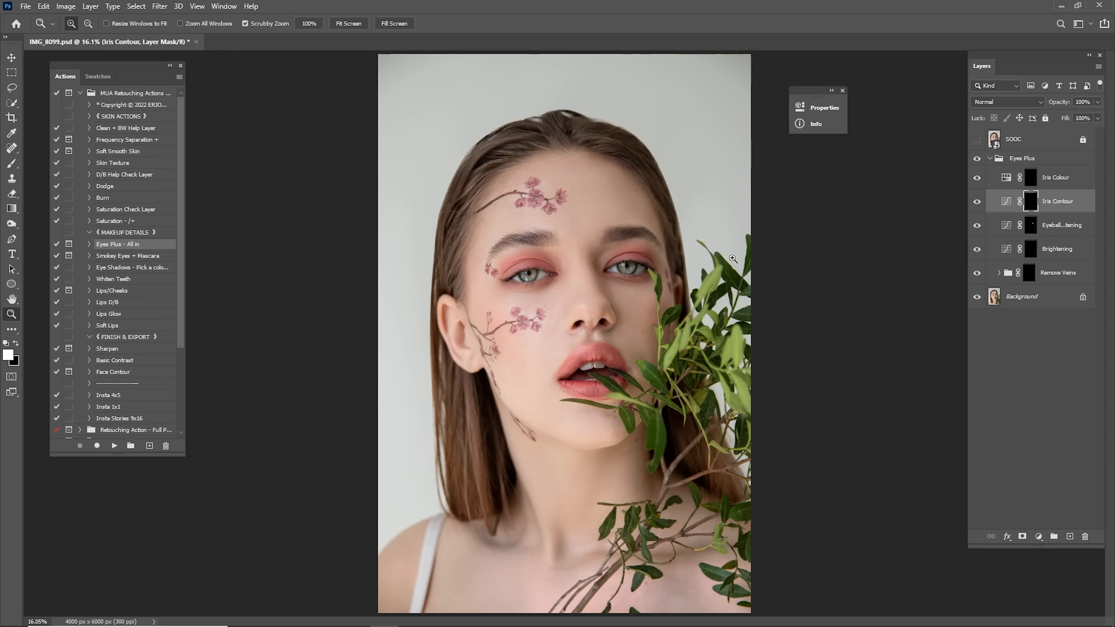
pyautogui.moveTo(626, 261); pyautogui.dragTo(716, 263)
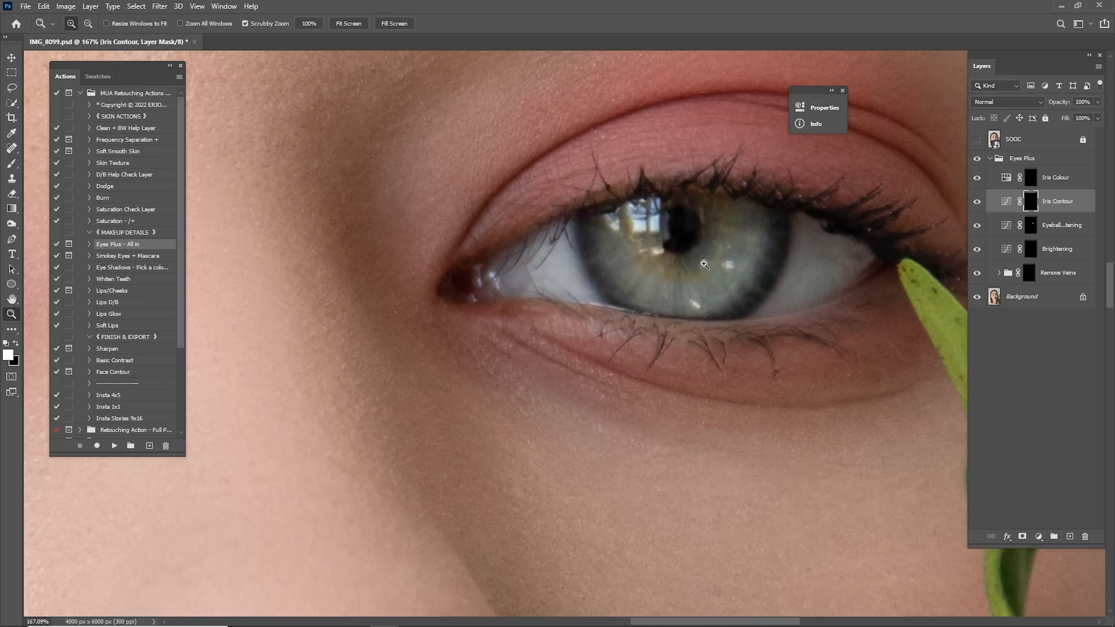
pyautogui.press('b')
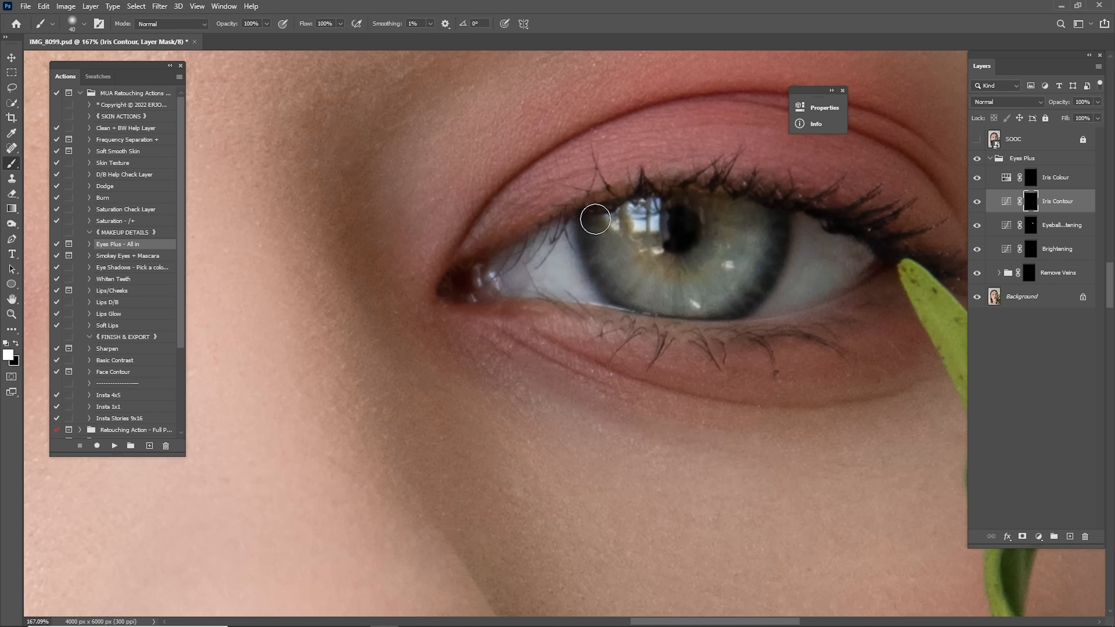
pyautogui.press('[')
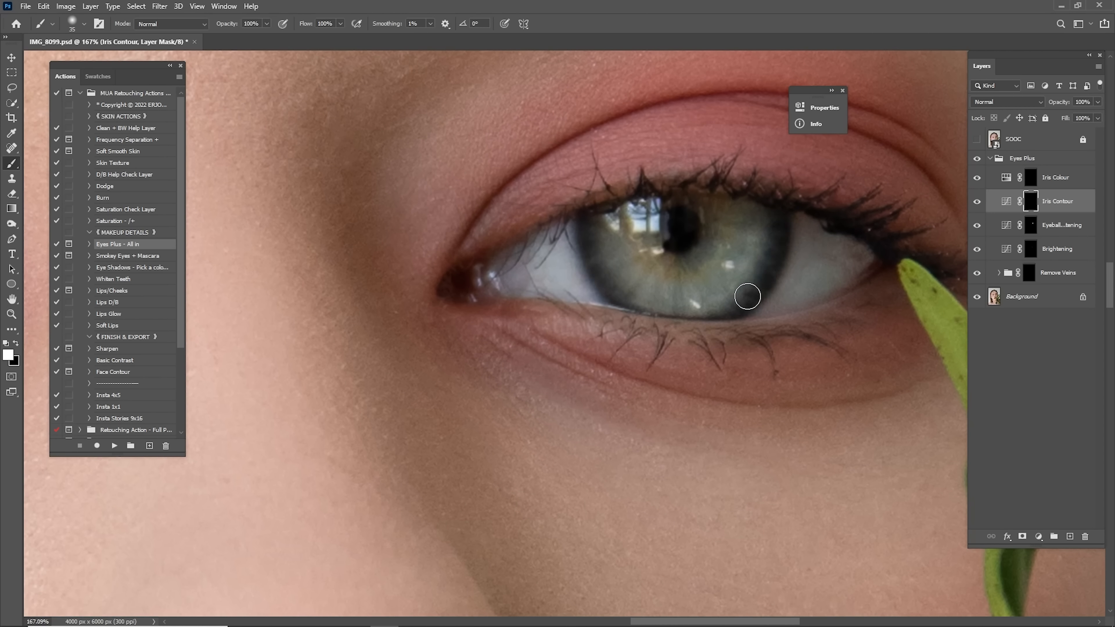
pyautogui.moveTo(748, 295)
pyautogui.mouseDown()
pyautogui.moveTo(674, 308)
pyautogui.moveTo(628, 294)
pyautogui.mouseUp()
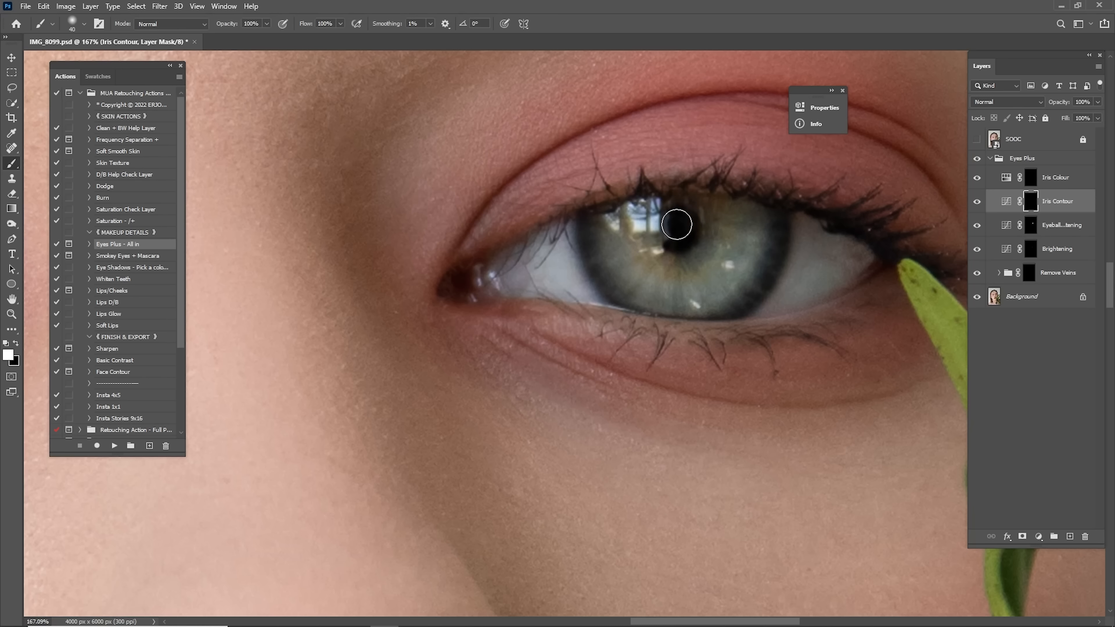
pyautogui.press(']')
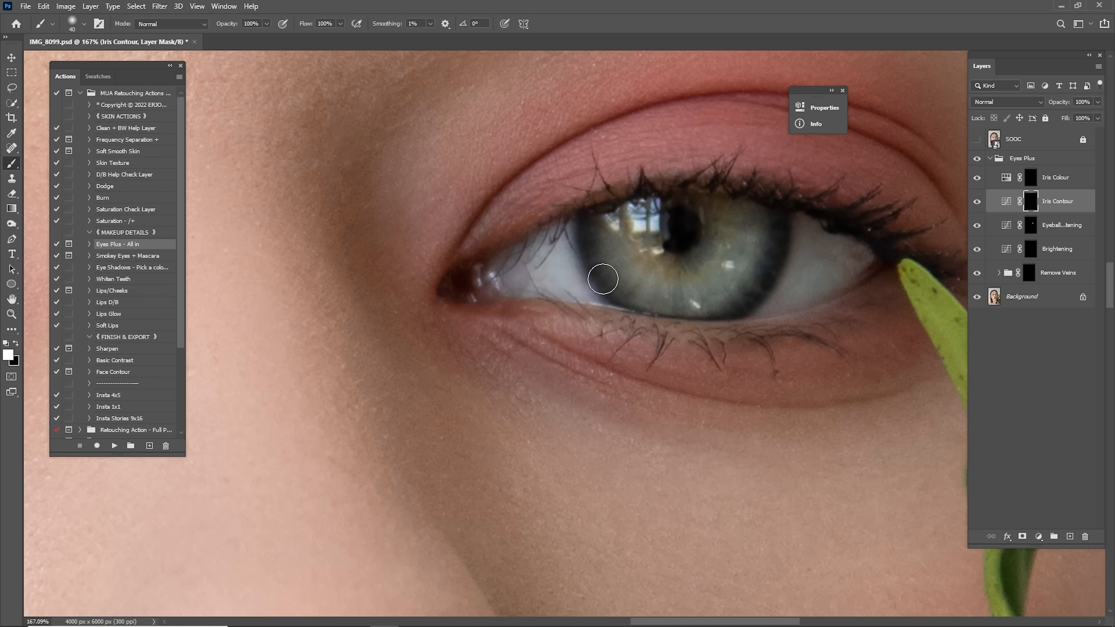
# Paint white on the Iris Contour mask along the iris rim of the eye beside the flower tattoo with a 40 px brush
pyautogui.moveTo(596, 259); pyautogui.dragTo(891, 229)
pyautogui.moveTo(443, 250); pyautogui.dragTo(895, 237)
pyautogui.moveTo(681, 246); pyautogui.dragTo(904, 247)
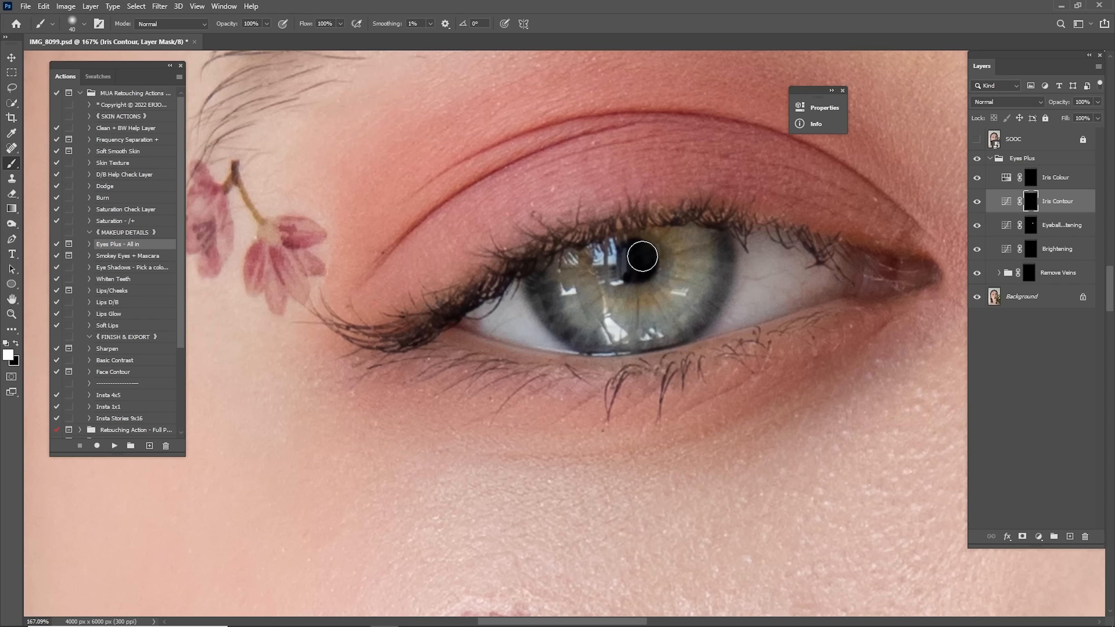
pyautogui.moveTo(720, 246)
pyautogui.mouseDown()
pyautogui.moveTo(698, 309)
pyautogui.moveTo(580, 327)
pyautogui.mouseUp()
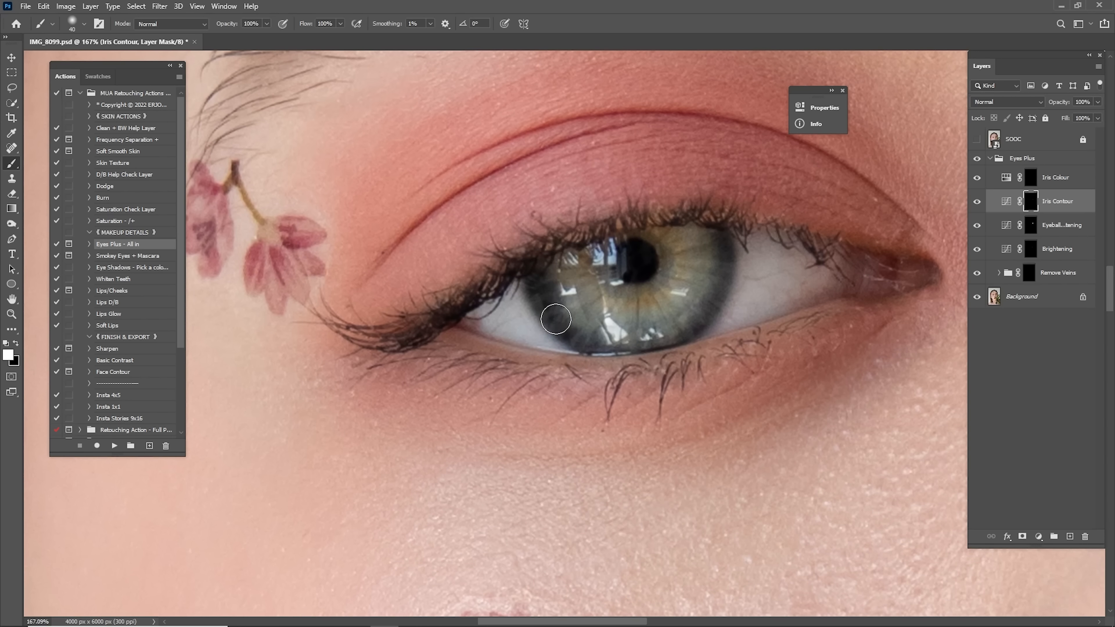
# Compare the eye close-up and the full portrait with and without the Iris Contour layer
pyautogui.click(977, 201)
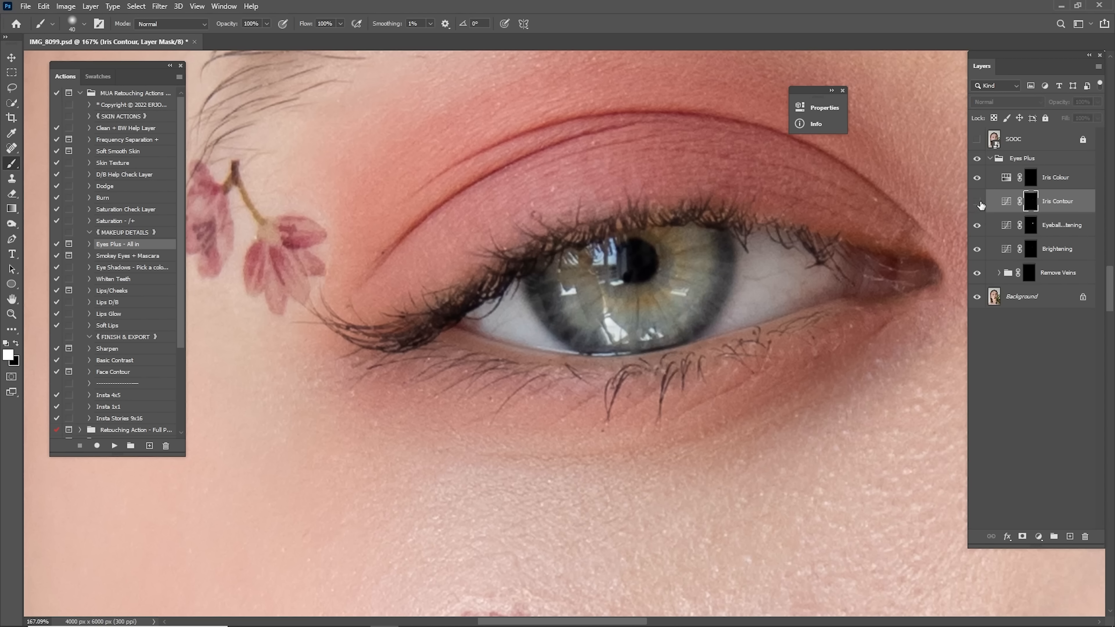
pyautogui.click(977, 201)
pyautogui.hotkey('ctrl', '0')
pyautogui.click(977, 201)
pyautogui.click(977, 201)
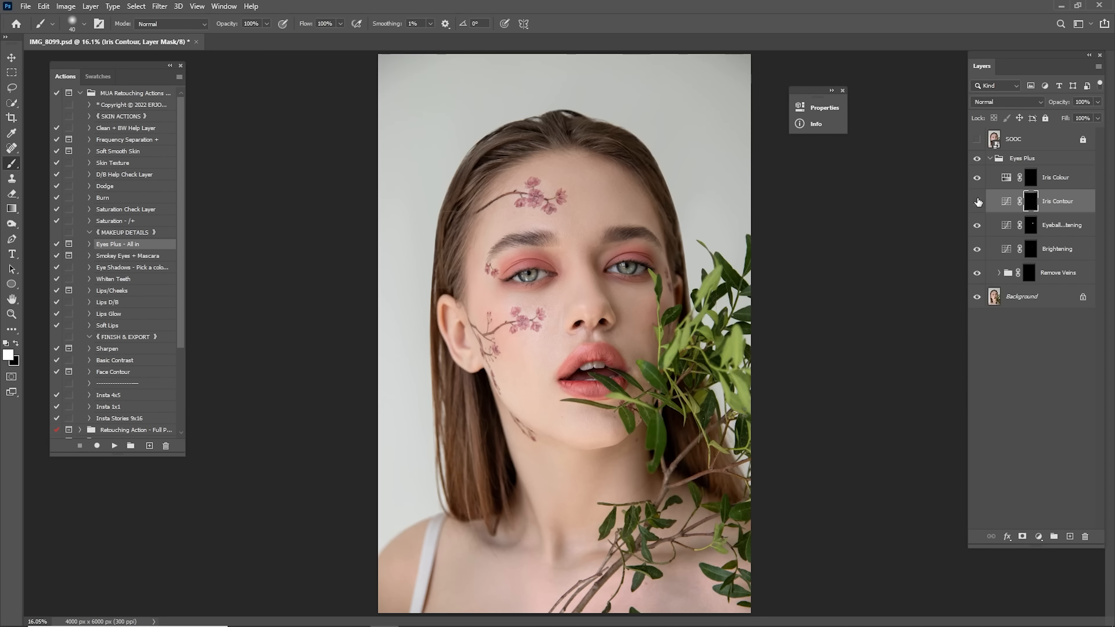
pyautogui.click(977, 202)
pyautogui.click(977, 201)
pyautogui.click(978, 201)
pyautogui.click(978, 201)
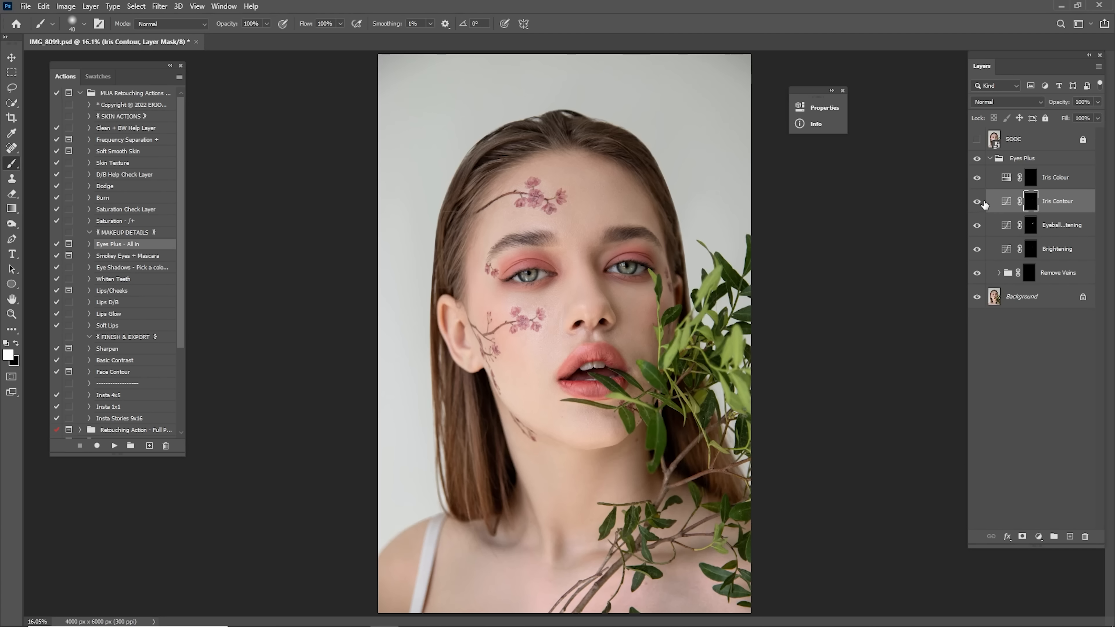
# Paint white on the Iris Colour mask over the whole iris of the eye nearest the leaves with a brush of about 50 px
pyautogui.click(1003, 181)
pyautogui.press('z')
pyautogui.moveTo(639, 246)
pyautogui.mouseDown()
pyautogui.moveTo(669, 218)
pyautogui.moveTo(703, 246)
pyautogui.moveTo(671, 242)
pyautogui.mouseUp()
pyautogui.press('b')
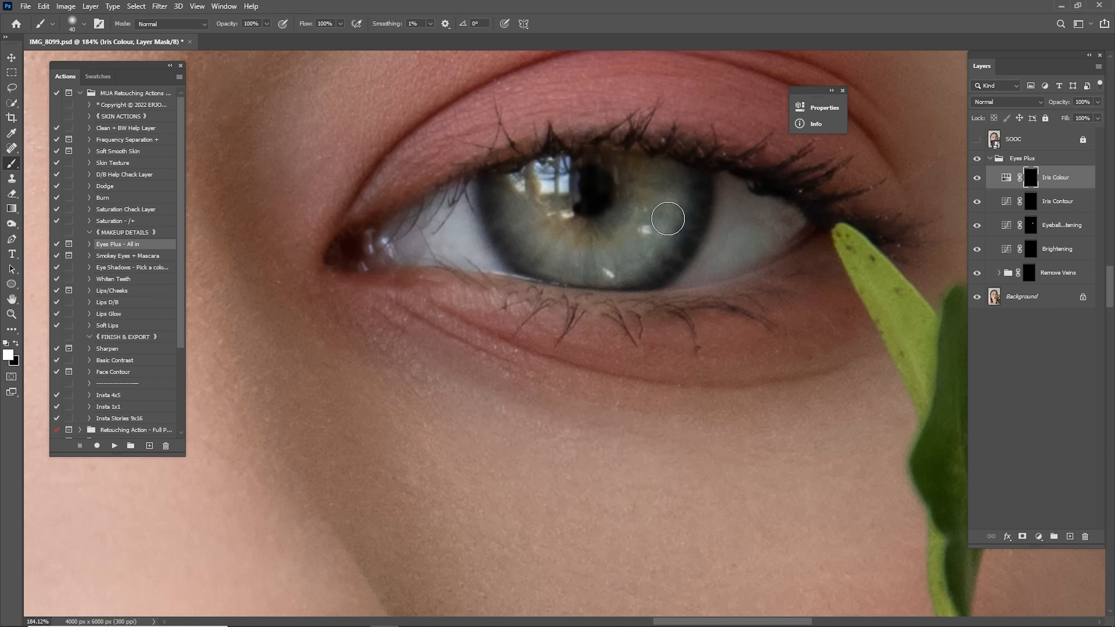
pyautogui.press(']')
pyautogui.press(']')
pyautogui.moveTo(597, 184)
pyautogui.mouseDown()
pyautogui.moveTo(583, 225)
pyautogui.moveTo(653, 187)
pyautogui.moveTo(670, 234)
pyautogui.mouseUp()
pyautogui.press('[')
pyautogui.moveTo(679, 183)
pyautogui.mouseDown()
pyautogui.moveTo(574, 253)
pyautogui.moveTo(538, 182)
pyautogui.moveTo(529, 218)
pyautogui.moveTo(547, 179)
pyautogui.moveTo(562, 253)
pyautogui.moveTo(553, 234)
pyautogui.moveTo(591, 249)
pyautogui.moveTo(641, 194)
pyautogui.moveTo(552, 228)
pyautogui.moveTo(577, 162)
pyautogui.moveTo(590, 256)
pyautogui.mouseUp()
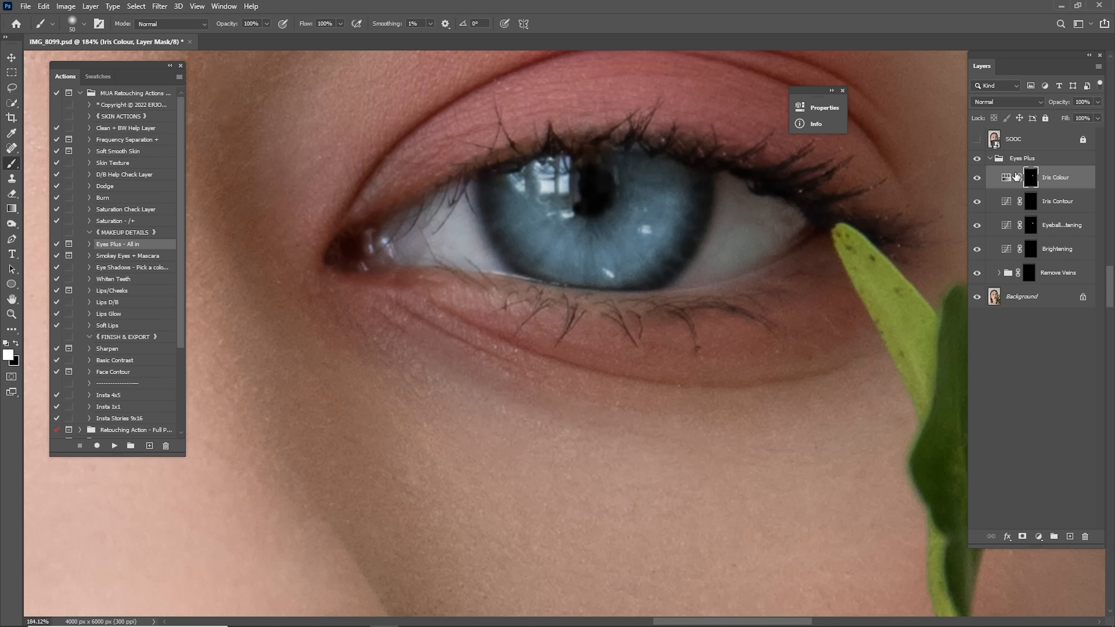
# Set the Iris Colour layer's Hue to 55 and compare the full portrait with and without that layer
pyautogui.doubleClick(1007, 180)
pyautogui.moveTo(727, 183); pyautogui.dragTo(694, 181)
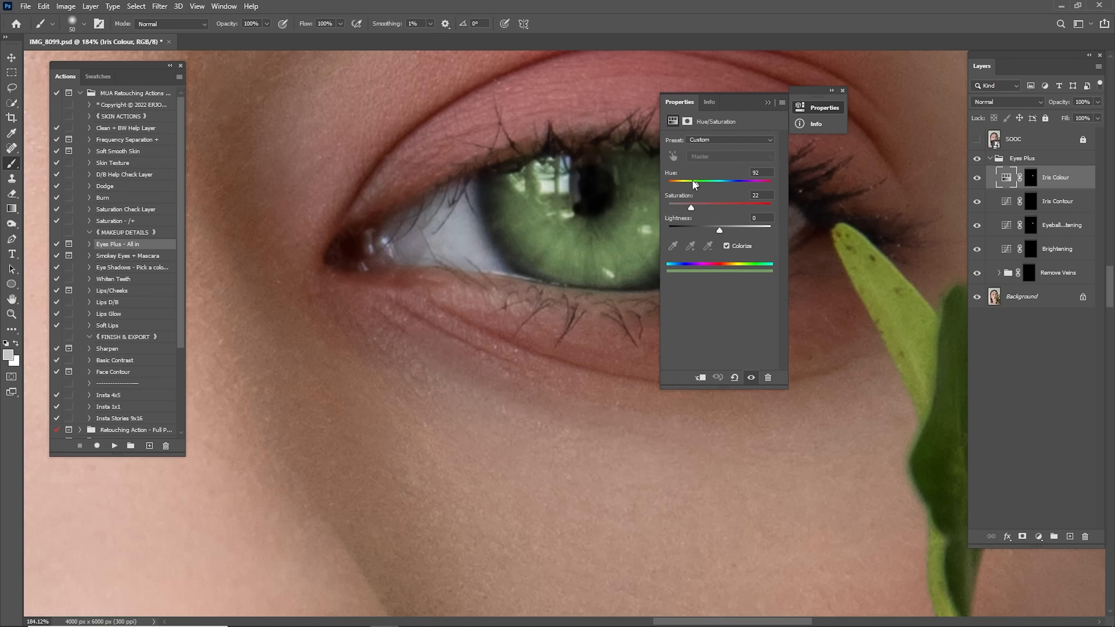
pyautogui.hotkey('ctrl', '0')
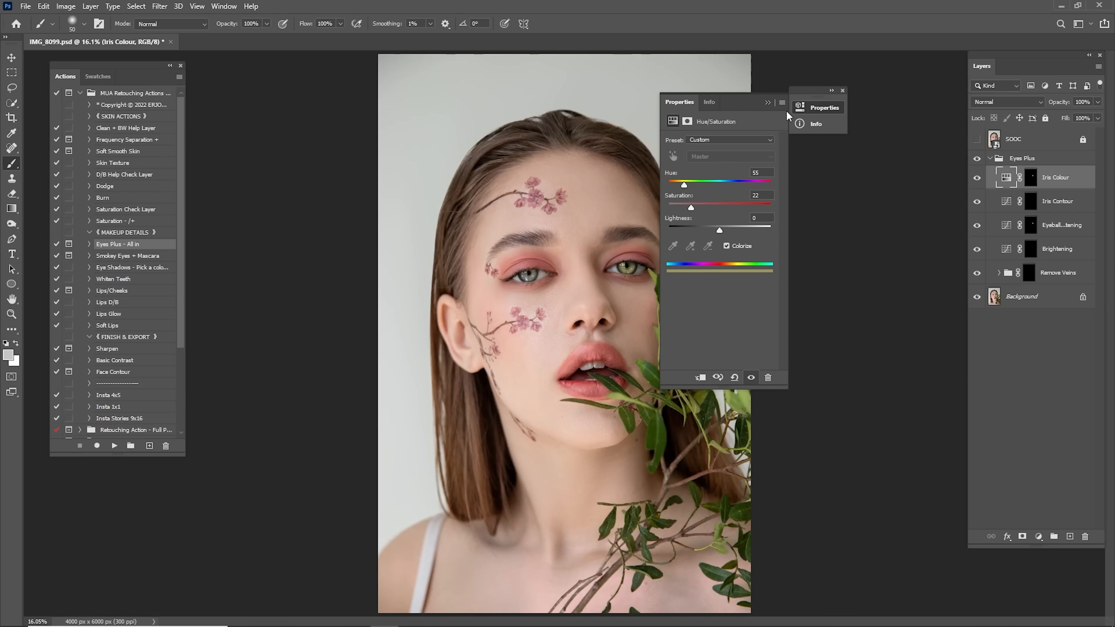
pyautogui.click(769, 104)
pyautogui.click(976, 179)
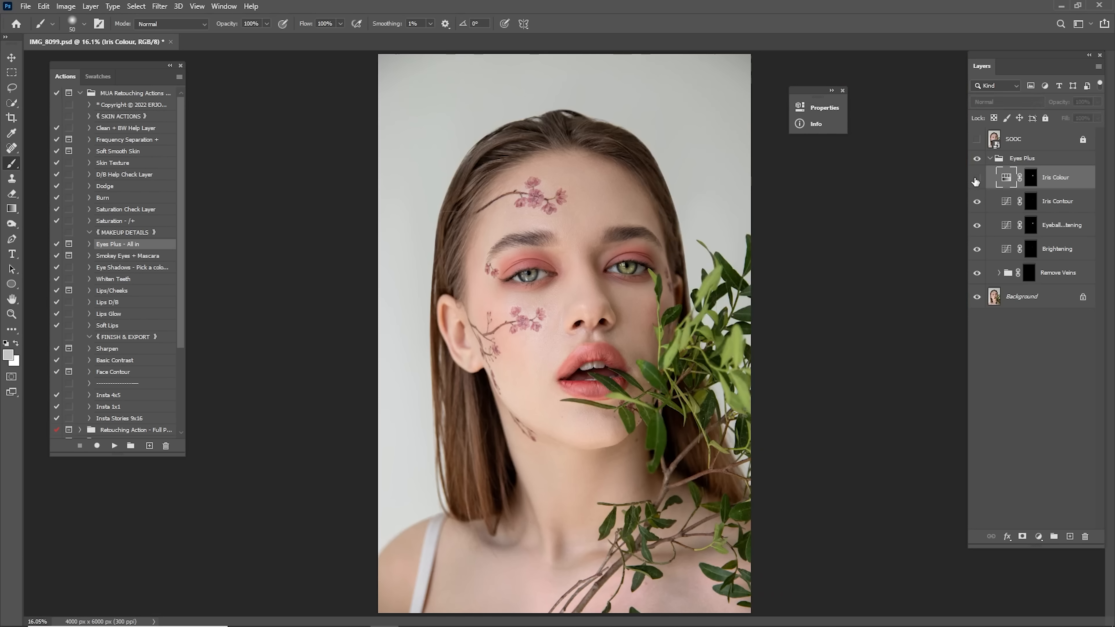
pyautogui.click(977, 178)
# Try deleting the Iris Contour layer, and undo back to the complete set of Eyes Plus layers
pyautogui.press('z')
pyautogui.moveTo(617, 275); pyautogui.dragTo(798, 231)
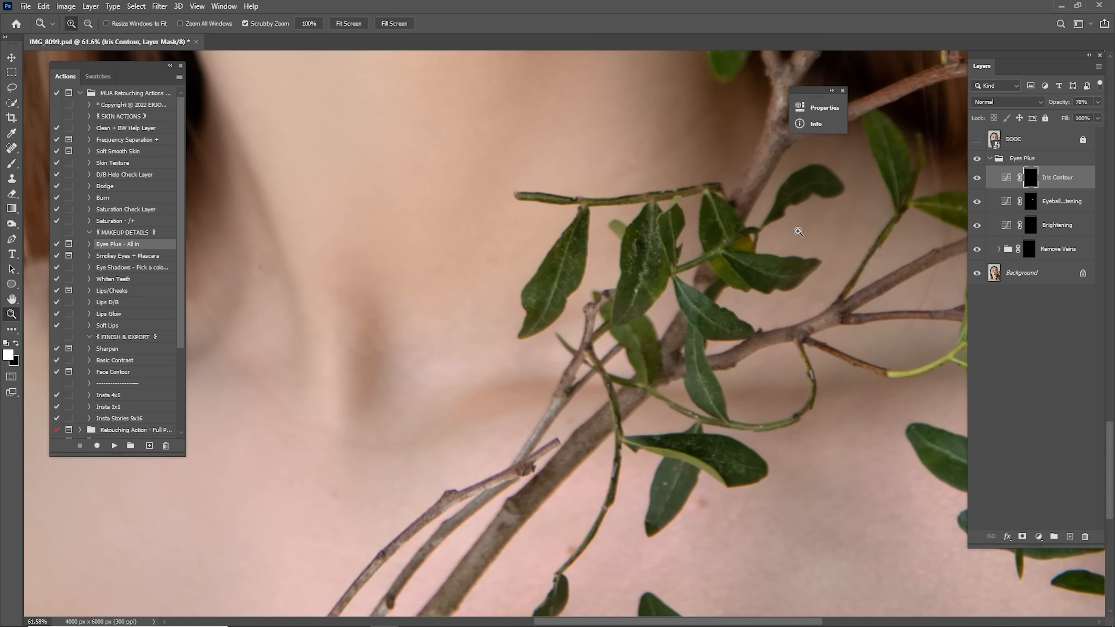
pyautogui.hotkey('ctrl', '0')
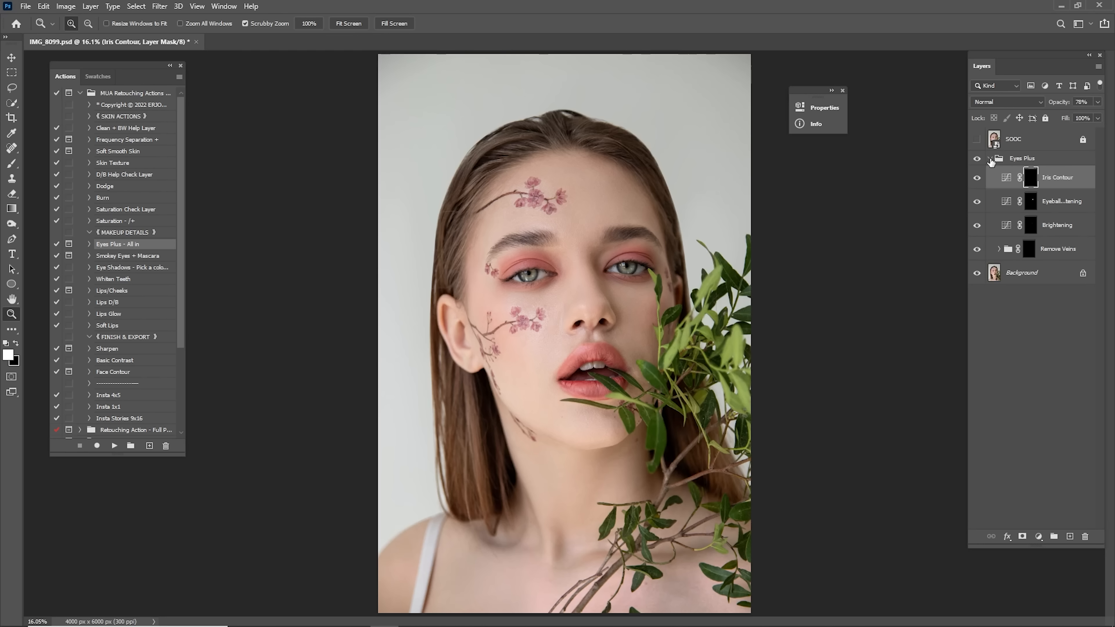
pyautogui.press('Delete')
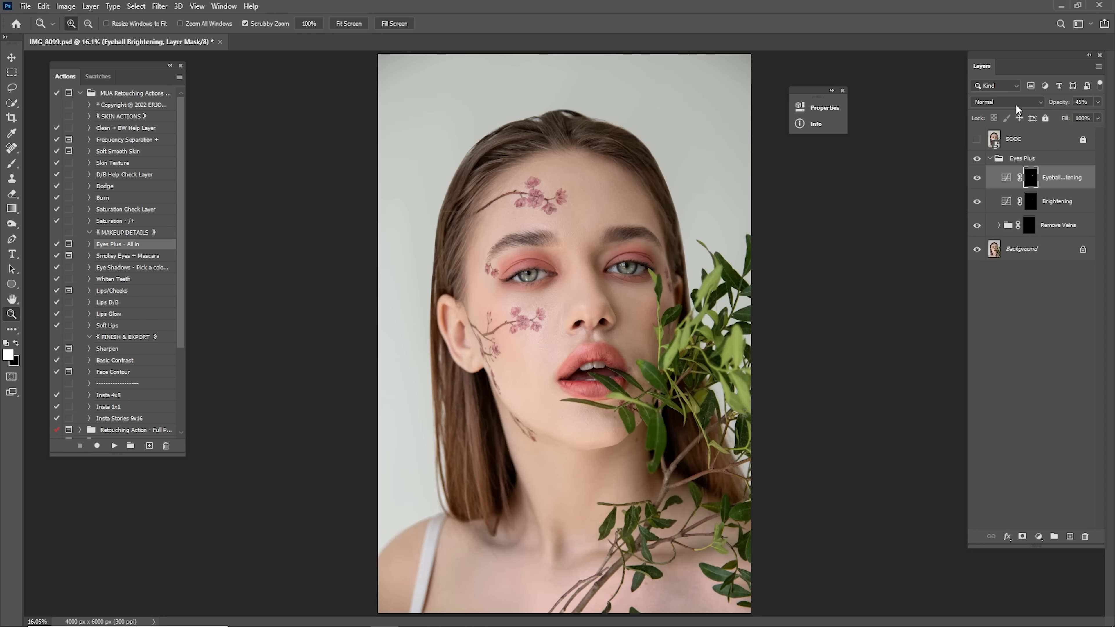
pyautogui.hotkey('ctrl', 'z')
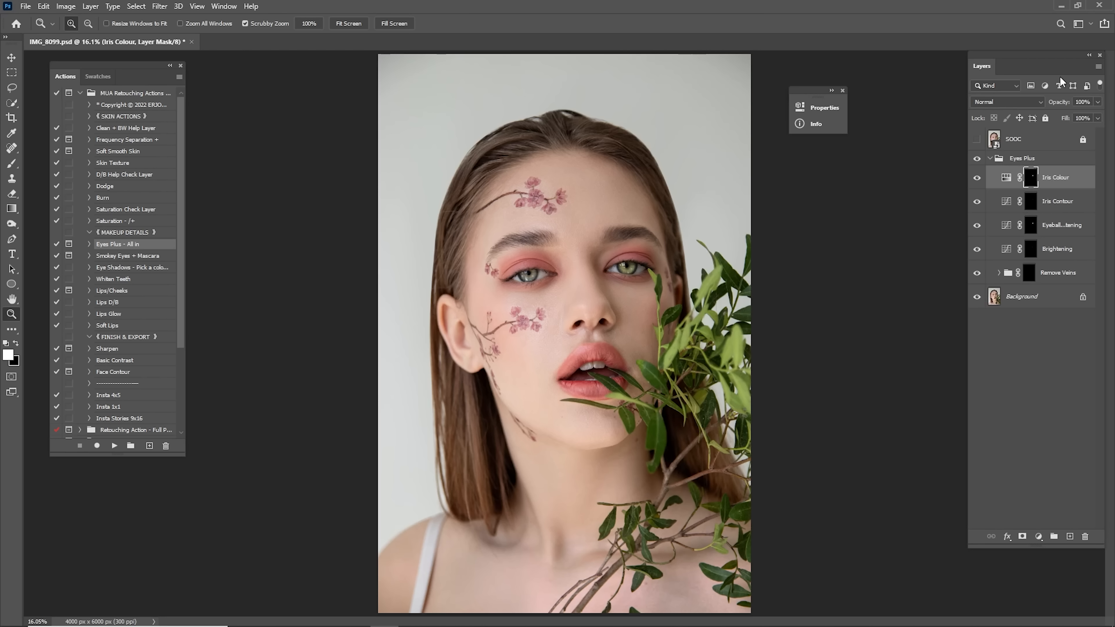
# Collapse the Eyes Plus group and compare the full portrait with and without it
pyautogui.click(990, 158)
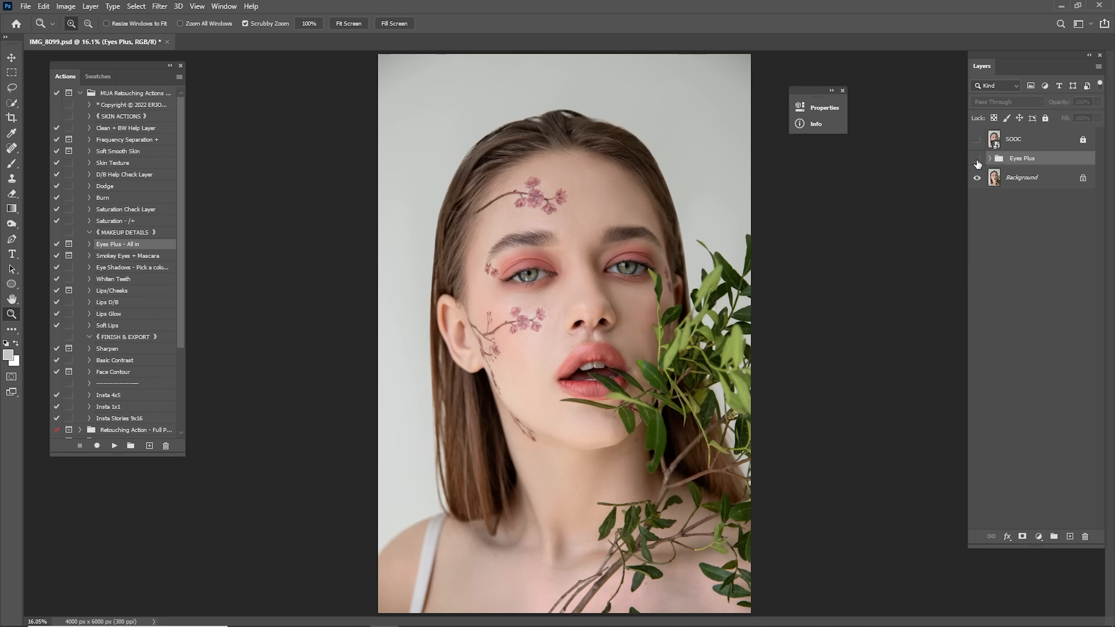
pyautogui.click(976, 159)
pyautogui.click(977, 158)
pyautogui.click(976, 160)
pyautogui.click(976, 159)
pyautogui.click(976, 159)
pyautogui.click(976, 159)
# Merge the Eyes Plus group with the Background layer
pyautogui.click(1023, 177)
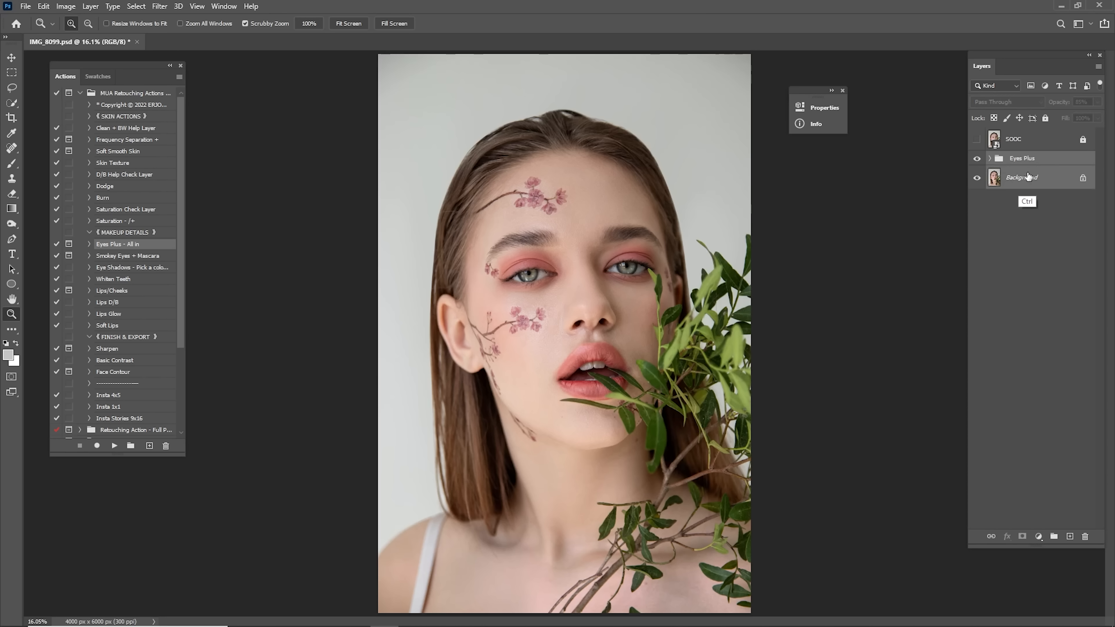
pyautogui.rightClick(1022, 177)
pyautogui.click(1041, 264)
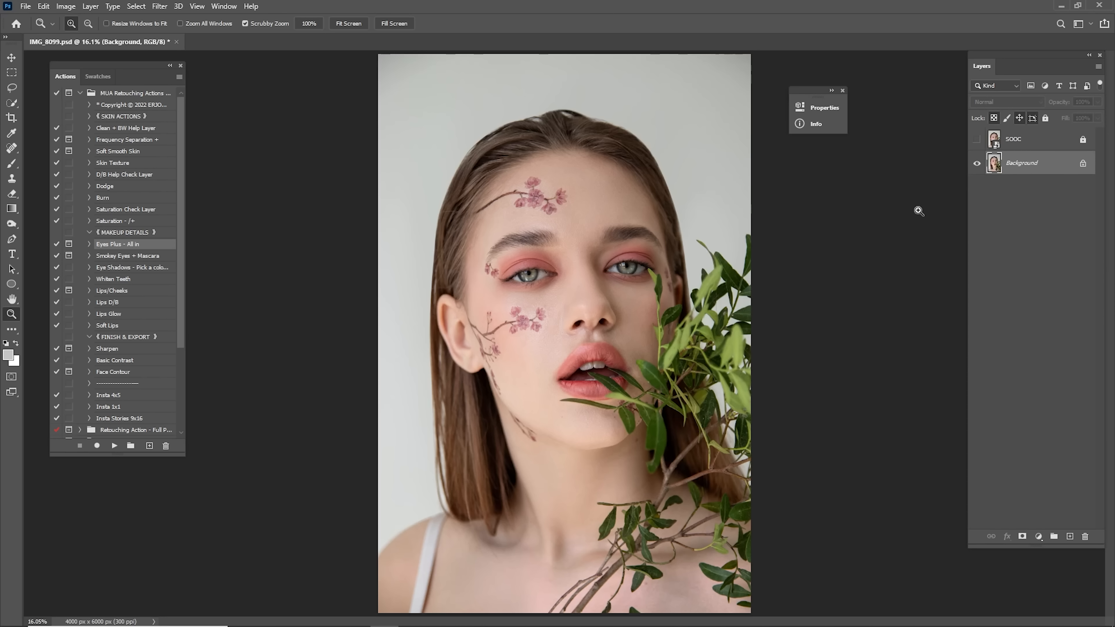
# Run the Smokey Eyes + Mascara action and dismiss its instruction message
pyautogui.click(133, 259)
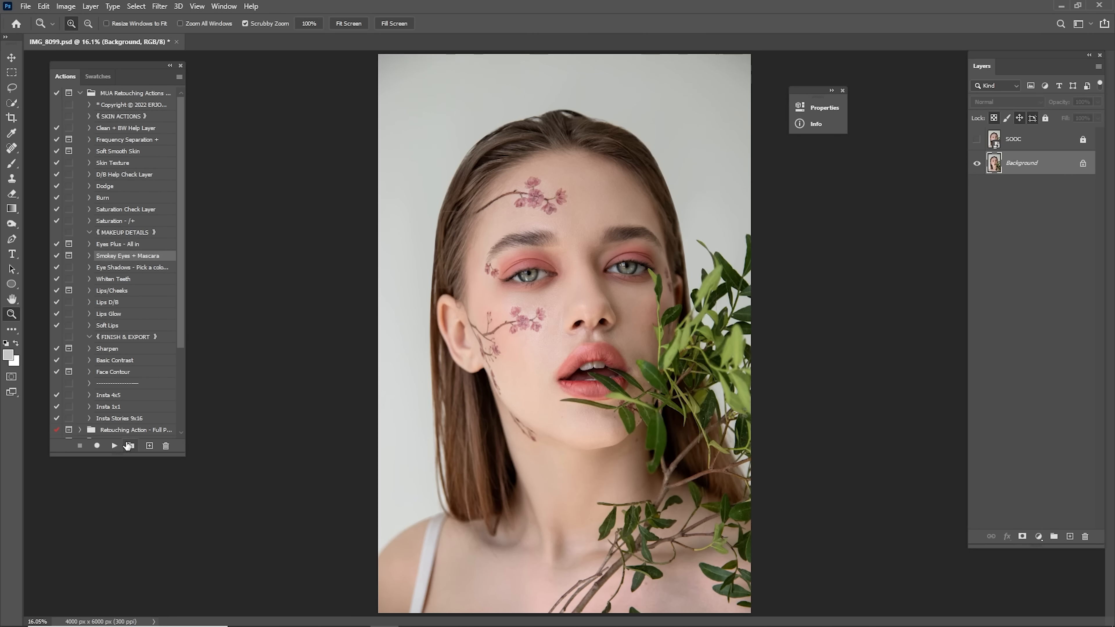
pyautogui.click(119, 446)
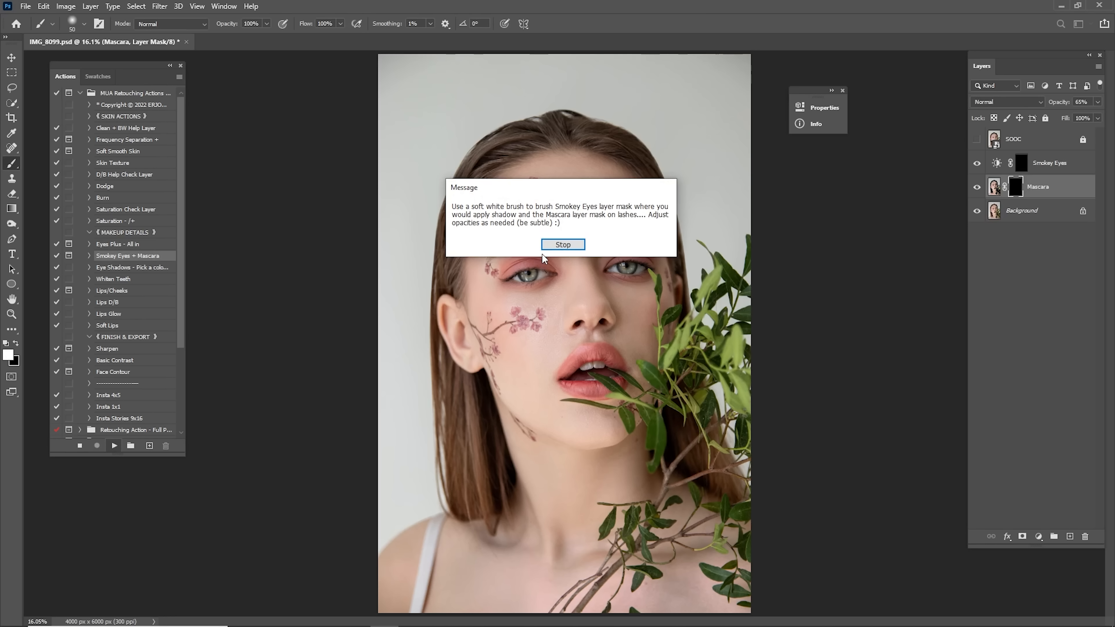
pyautogui.click(563, 245)
# Run the Eye Shadows - Pick a color action and move its new layer above Smokey Eyes
pyautogui.click(116, 269)
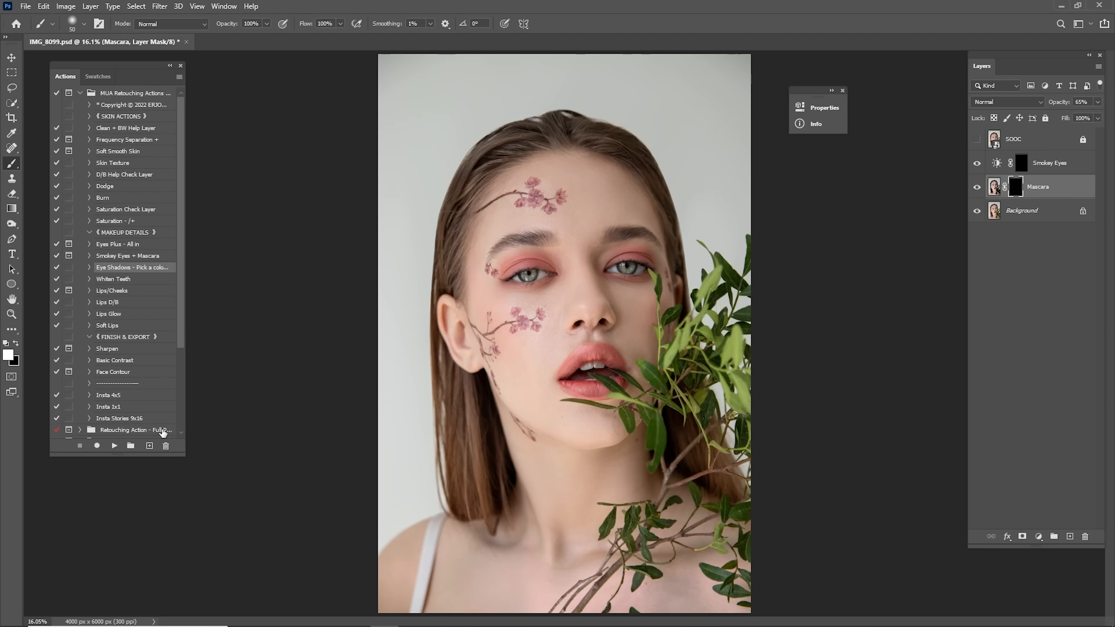
pyautogui.click(115, 446)
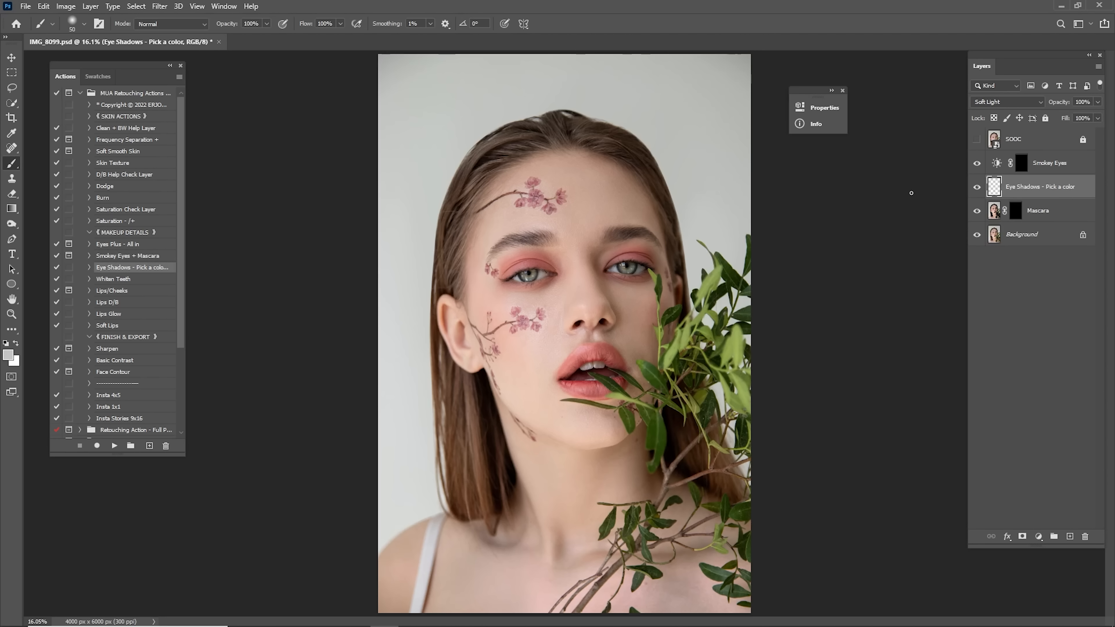
pyautogui.moveTo(1028, 189); pyautogui.dragTo(1028, 158)
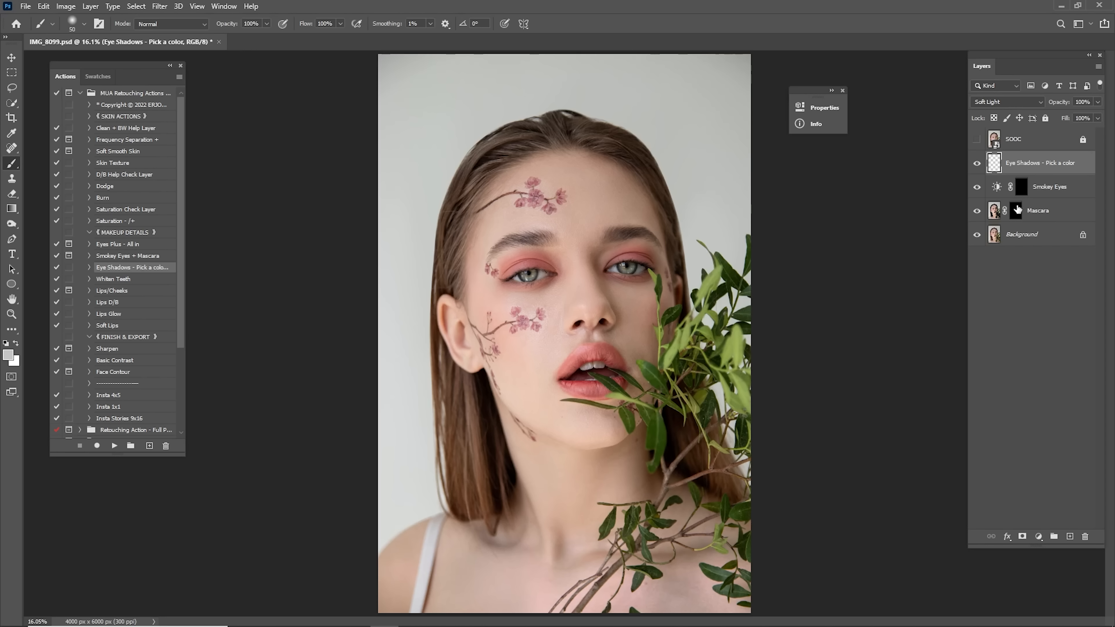
# Paint white on the Mascara mask along the lashes of the eye nearest the leaves with a 60 px brush
pyautogui.click(1018, 210)
pyautogui.press('z')
pyautogui.moveTo(616, 288); pyautogui.dragTo(705, 247)
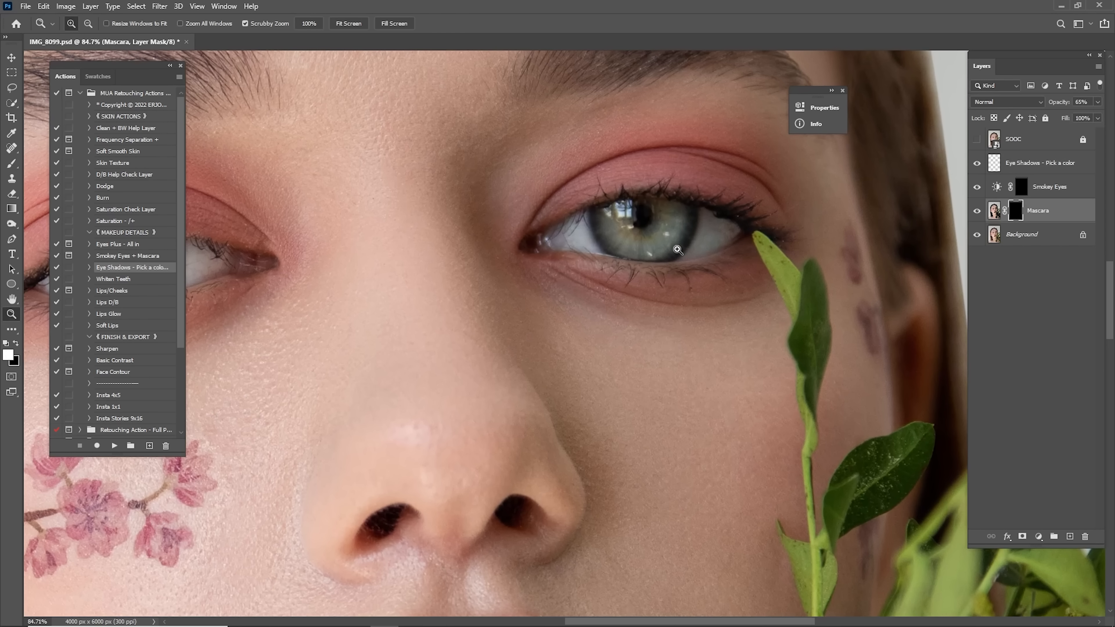
pyautogui.press('b')
pyautogui.press('[')
pyautogui.moveTo(764, 228)
pyautogui.mouseDown()
pyautogui.moveTo(583, 260)
pyautogui.moveTo(703, 270)
pyautogui.moveTo(767, 230)
pyautogui.moveTo(742, 211)
pyautogui.moveTo(753, 239)
pyautogui.moveTo(735, 208)
pyautogui.moveTo(791, 229)
pyautogui.mouseUp()
pyautogui.moveTo(791, 229)
pyautogui.mouseDown()
pyautogui.moveTo(738, 209)
pyautogui.moveTo(619, 221)
pyautogui.mouseUp()
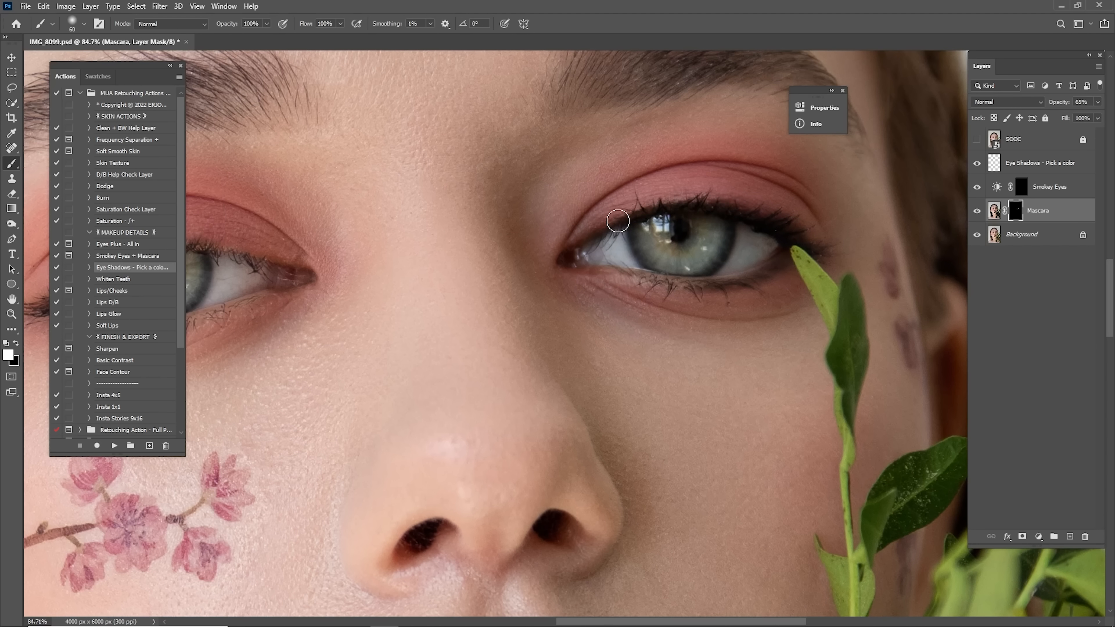
# Paint white on the Mascara mask along the upper lashes of the eye nearest the flower tattoo with a 60 px brush
pyautogui.moveTo(392, 266); pyautogui.dragTo(852, 241)
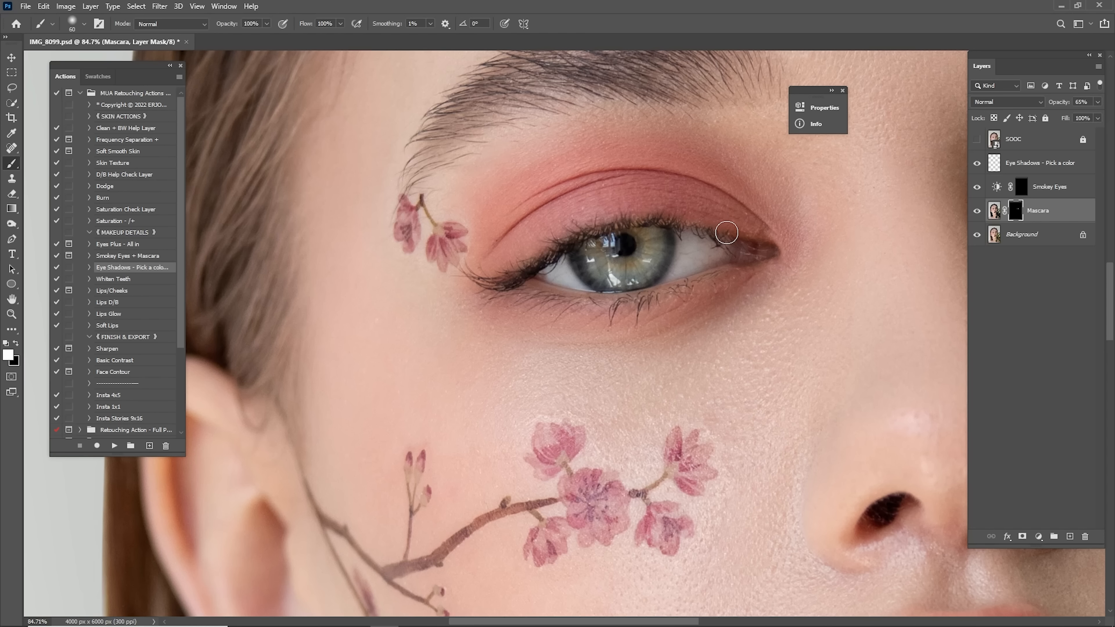
pyautogui.moveTo(727, 232)
pyautogui.mouseDown()
pyautogui.moveTo(674, 223)
pyautogui.moveTo(604, 234)
pyautogui.moveTo(503, 279)
pyautogui.moveTo(515, 297)
pyautogui.moveTo(571, 303)
pyautogui.moveTo(685, 293)
pyautogui.moveTo(751, 241)
pyautogui.moveTo(666, 224)
pyautogui.moveTo(489, 281)
pyautogui.mouseUp()
pyautogui.press(']')
pyautogui.press('[')
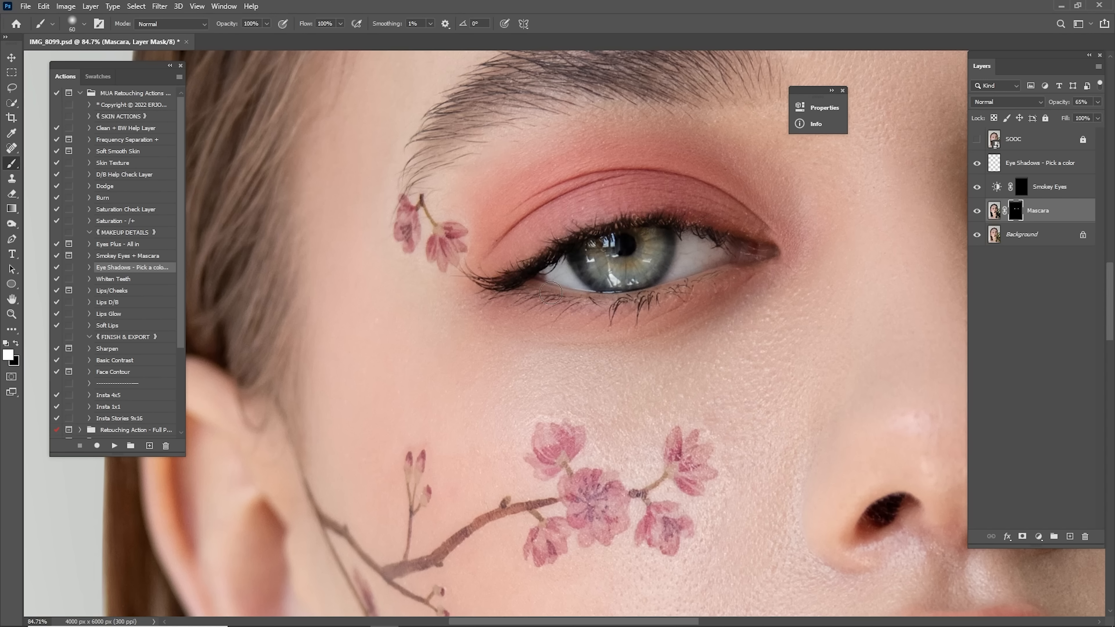
# Touch up the Mascara mask on the lashes of the eye nearest the leaves with a 50 to 70 px brush
pyautogui.moveTo(822, 237)
pyautogui.mouseDown()
pyautogui.moveTo(605, 252)
pyautogui.moveTo(354, 294)
pyautogui.mouseUp()
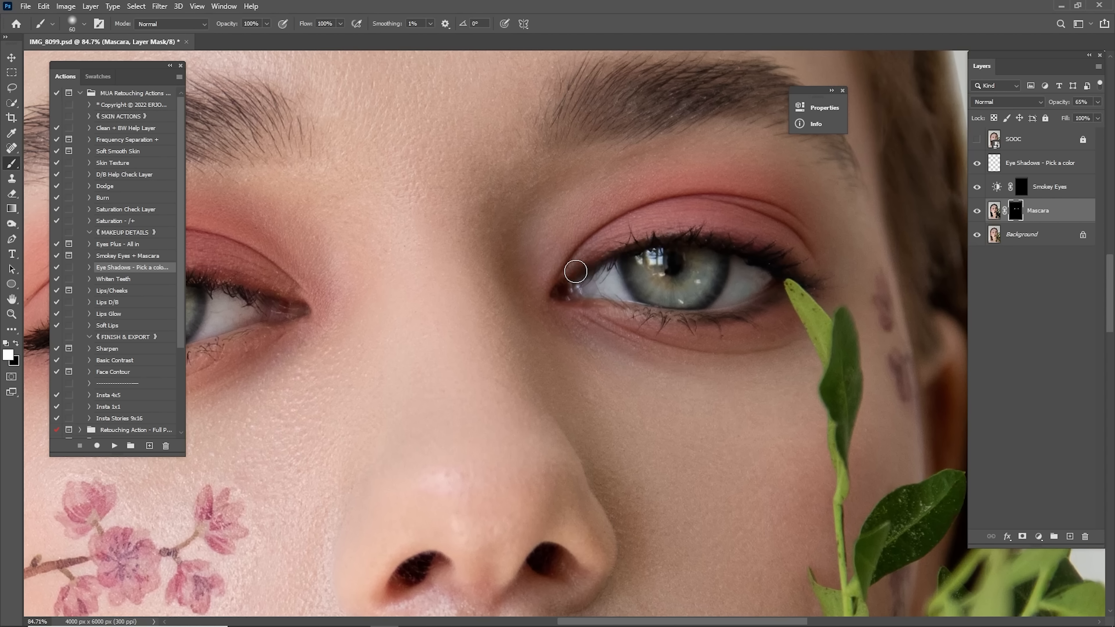
pyautogui.press('[')
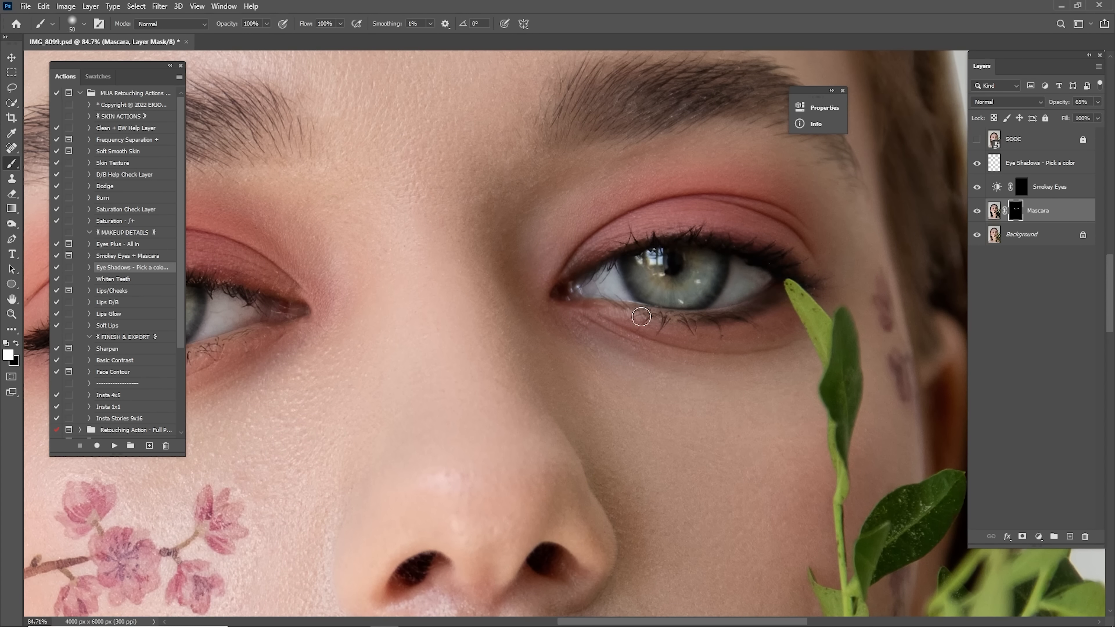
pyautogui.press(']')
pyautogui.press(']')
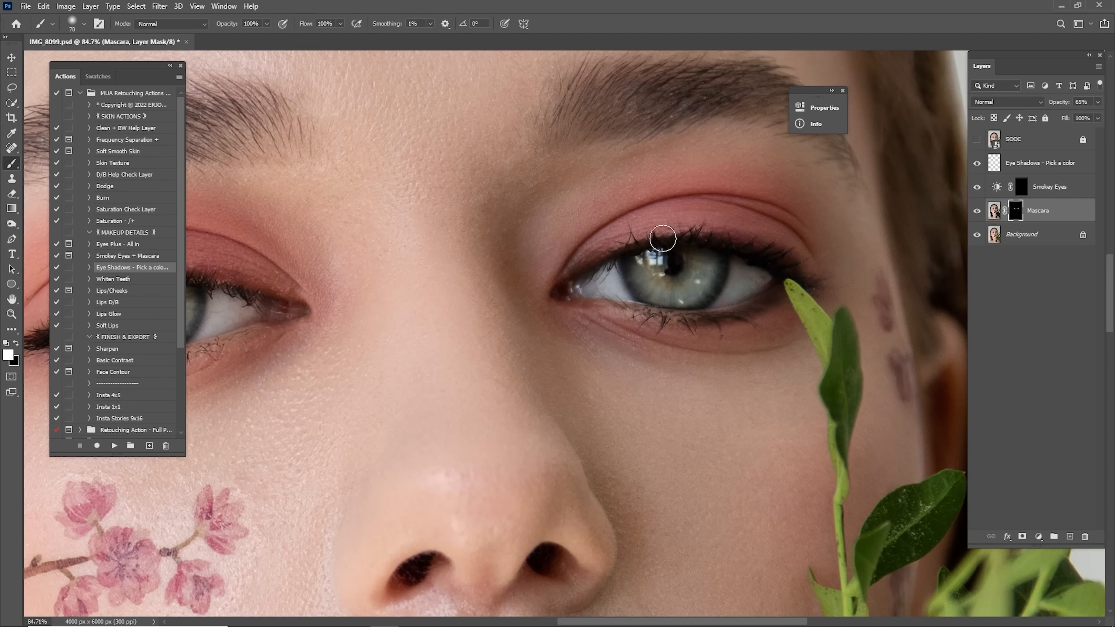
# Compare the full portrait with and without the Mascara layer
pyautogui.hotkey('ctrl', '0')
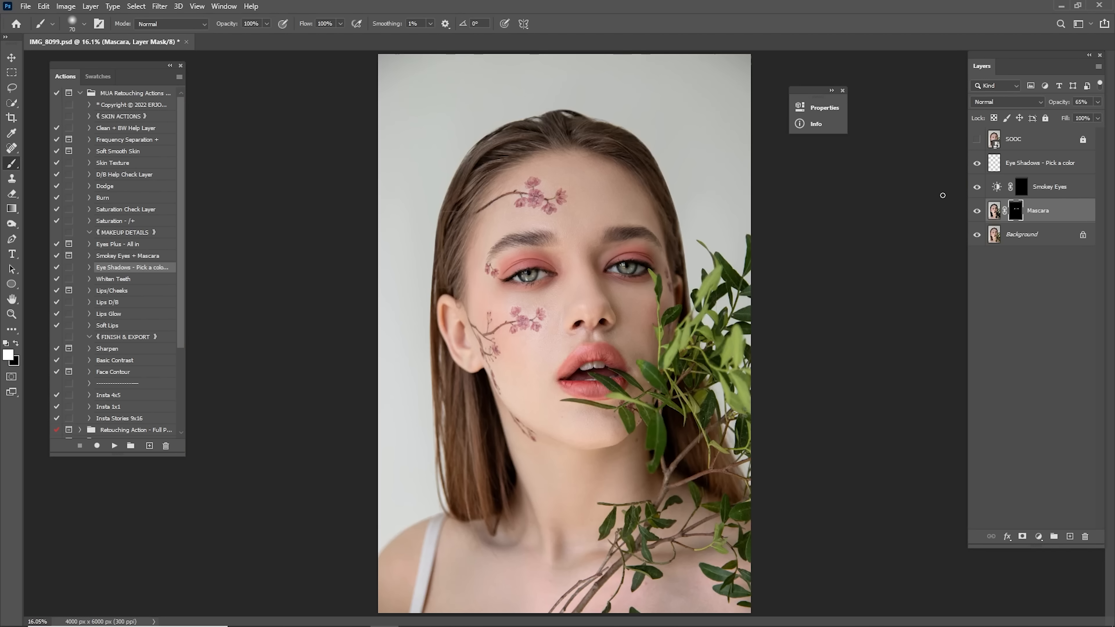
pyautogui.click(979, 210)
pyautogui.click(978, 210)
pyautogui.click(979, 210)
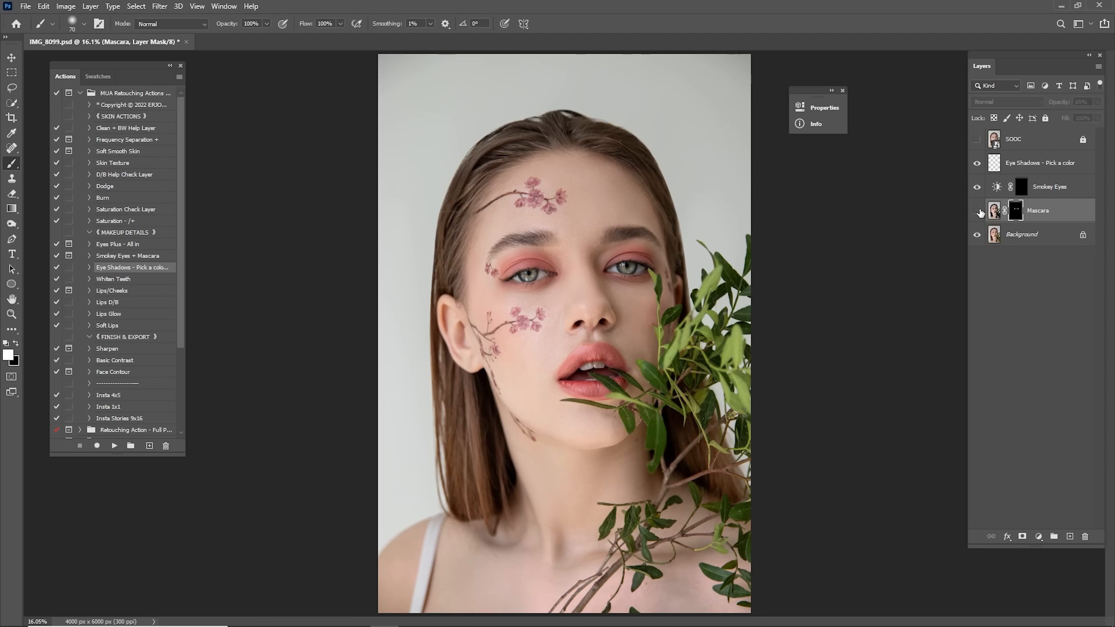
pyautogui.click(977, 211)
# Touch up the Mascara mask in black on the eyelid above the flower tattoo with a 70 px brush
pyautogui.press('z')
pyautogui.moveTo(658, 235); pyautogui.dragTo(662, 234)
pyautogui.press('x')
pyautogui.press('b')
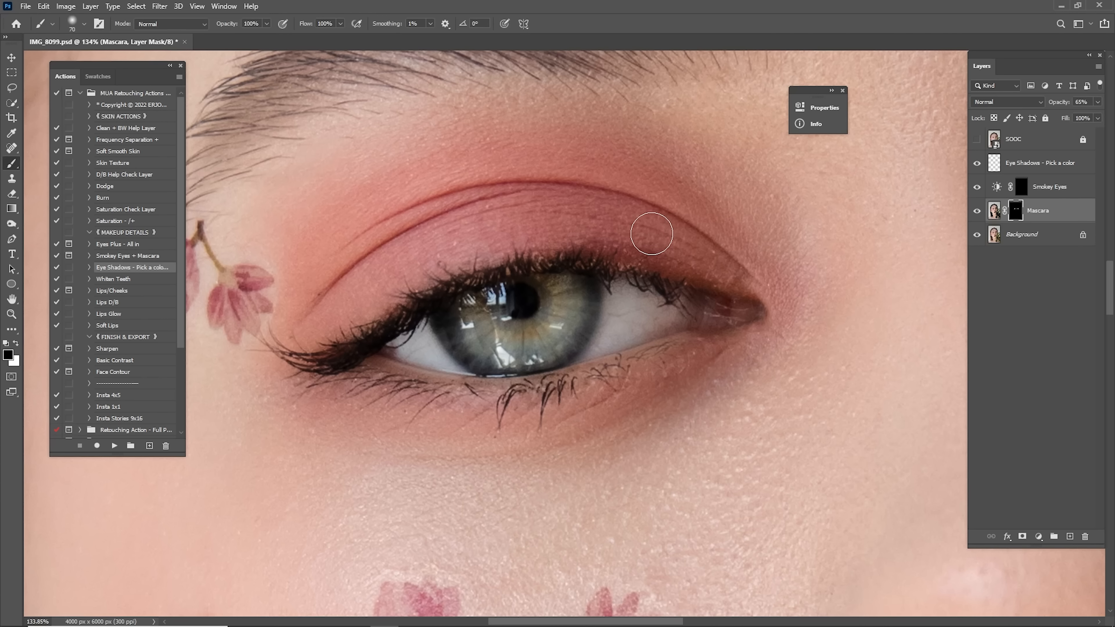
pyautogui.hotkey('ctrl', '0')
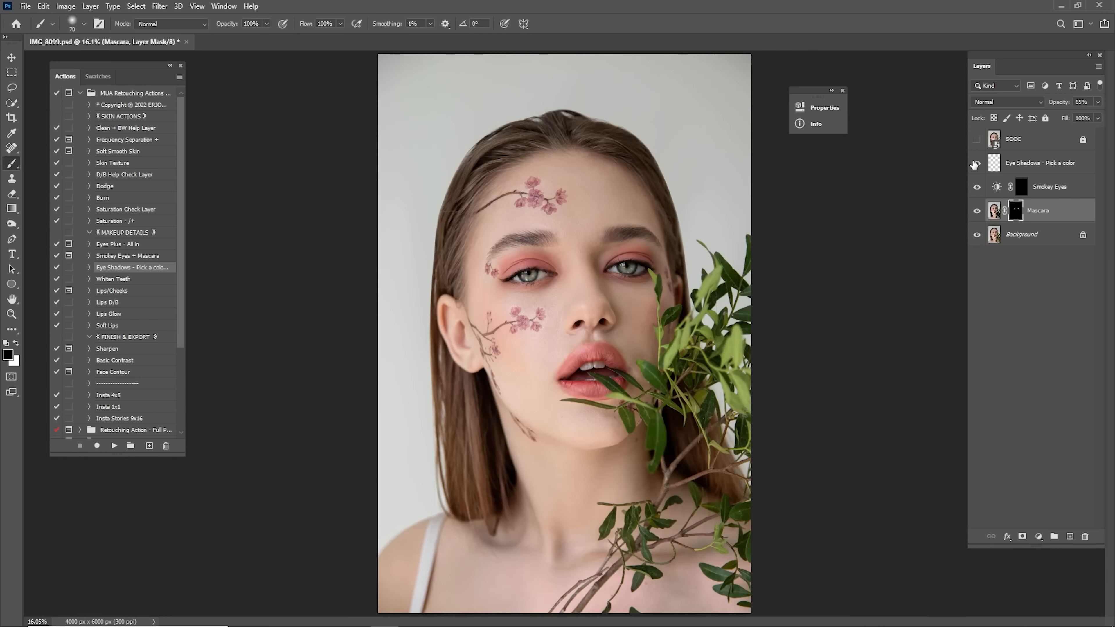
# Check the Mascara layer's effect by toggling its visibility, and set its opacity to 25%
pyautogui.click(978, 211)
pyautogui.click(978, 211)
pyautogui.click(977, 212)
pyautogui.click(977, 211)
pyautogui.click(979, 211)
pyautogui.click(980, 211)
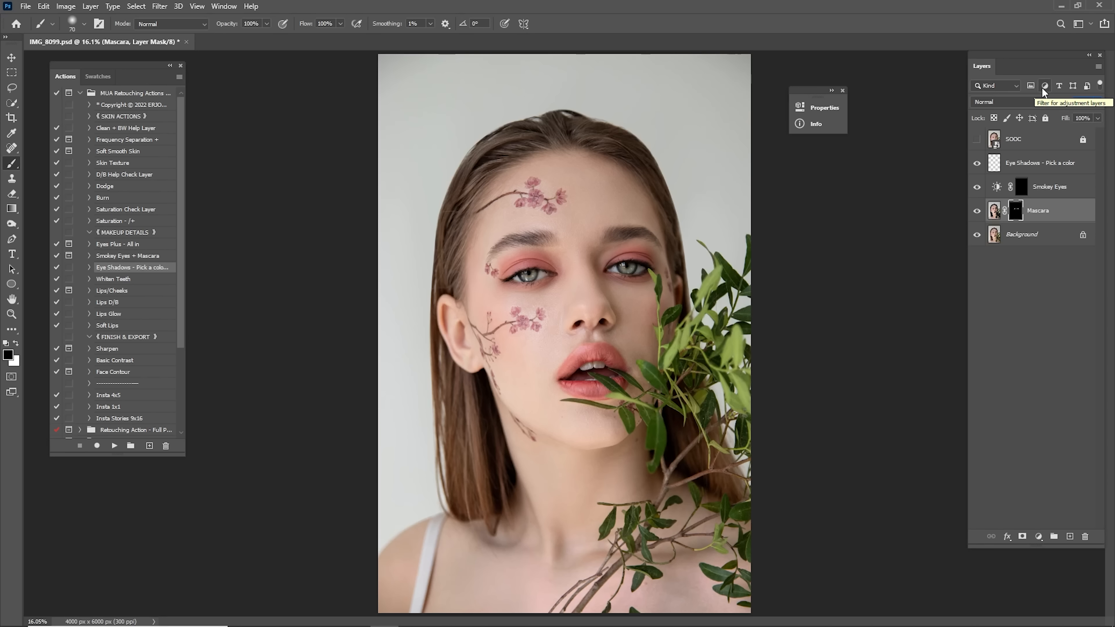
pyautogui.write('25')
pyautogui.press('Return')
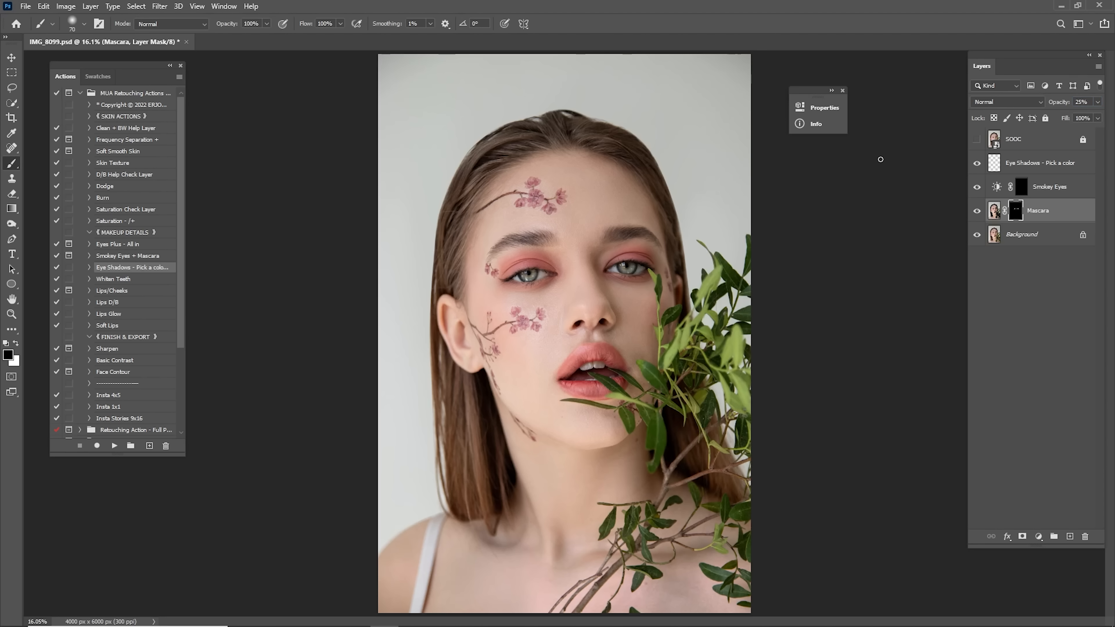
# Paint white on the Smokey Eyes mask over the eyelid nearest the flower tattoo with a 175 px brush, lowering brush opacity to 40%
pyautogui.click(1022, 185)
pyautogui.press('z')
pyautogui.moveTo(494, 271); pyautogui.dragTo(603, 281)
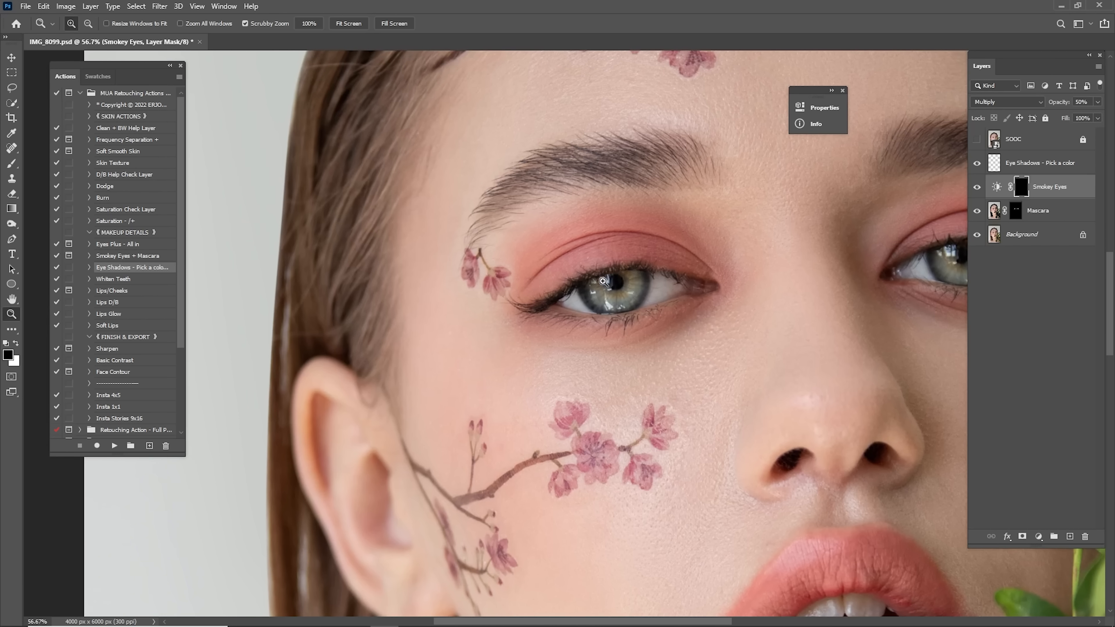
pyautogui.press('x')
pyautogui.press('b')
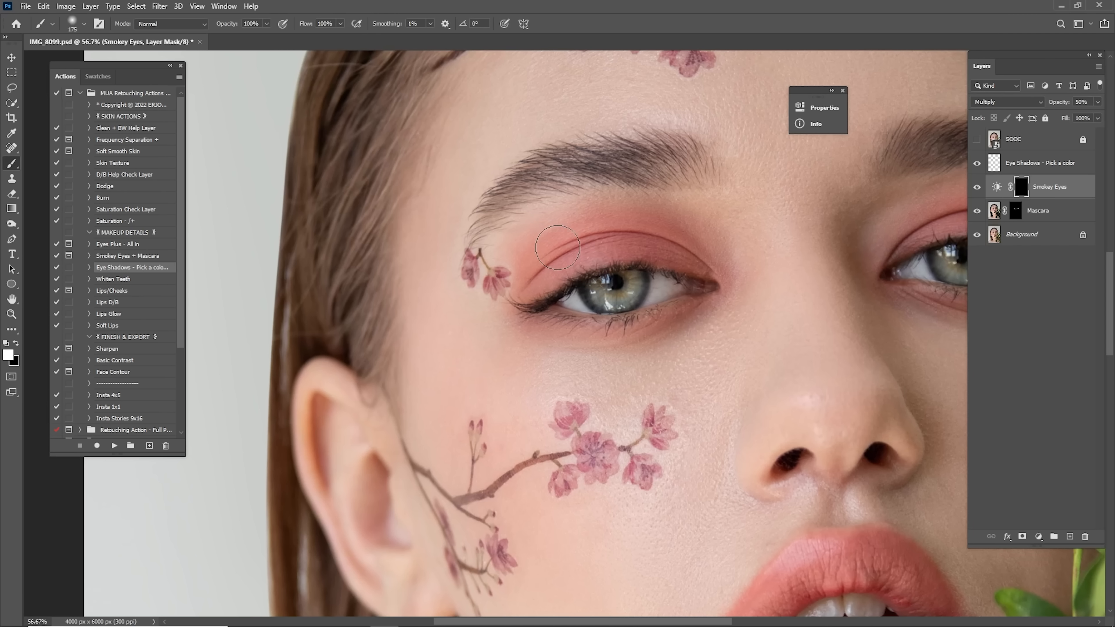
pyautogui.press(']')
pyautogui.press(']')
pyautogui.press(']')
pyautogui.press(']')
pyautogui.press(']')
pyautogui.press(']')
pyautogui.press('[')
pyautogui.press('[')
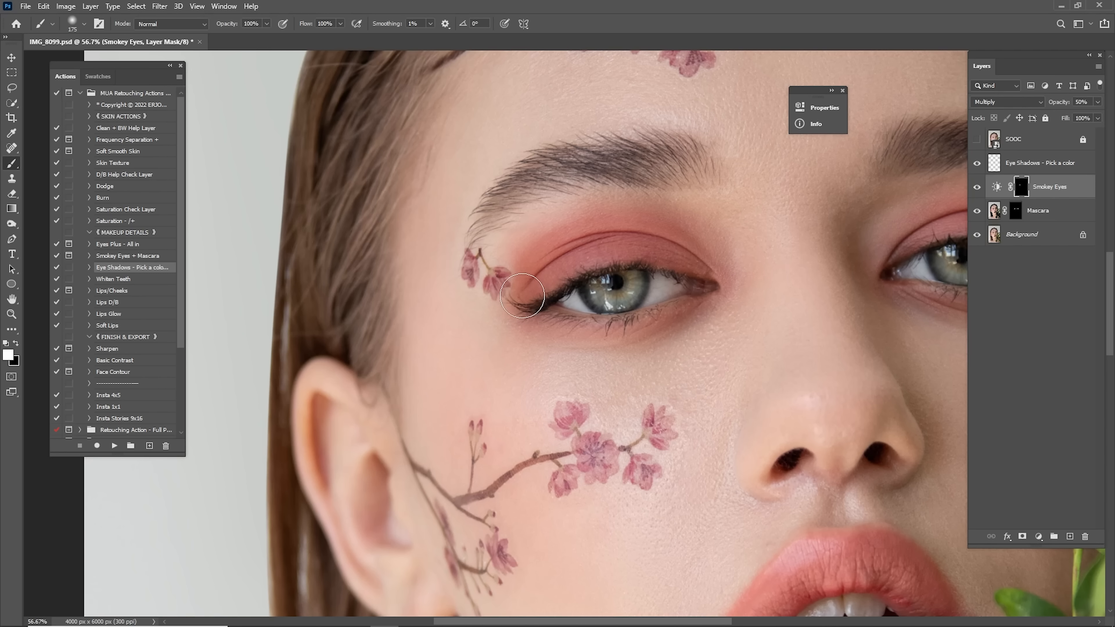
pyautogui.press('4')
pyautogui.moveTo(560, 278)
pyautogui.mouseDown()
pyautogui.moveTo(563, 247)
pyautogui.moveTo(551, 272)
pyautogui.moveTo(696, 259)
pyautogui.mouseUp()
# Paint white on the Smokey Eyes mask over the eyelid nearest the leaves at 40% brush opacity
pyautogui.press('space')
pyautogui.moveTo(752, 301); pyautogui.dragTo(419, 281)
pyautogui.press(']')
pyautogui.moveTo(566, 222)
pyautogui.mouseDown()
pyautogui.moveTo(632, 200)
pyautogui.moveTo(723, 227)
pyautogui.moveTo(689, 202)
pyautogui.moveTo(565, 226)
pyautogui.mouseUp()
pyautogui.press('[')
pyautogui.moveTo(560, 272)
pyautogui.mouseDown()
pyautogui.moveTo(661, 282)
pyautogui.moveTo(720, 214)
pyautogui.moveTo(641, 196)
pyautogui.mouseUp()
# Touch up the Smokey Eyes mask at the outer corner of the eye by the flower tattoo with a 175 px brush
pyautogui.press('space')
pyautogui.moveTo(567, 222); pyautogui.dragTo(835, 201)
pyautogui.press(']')
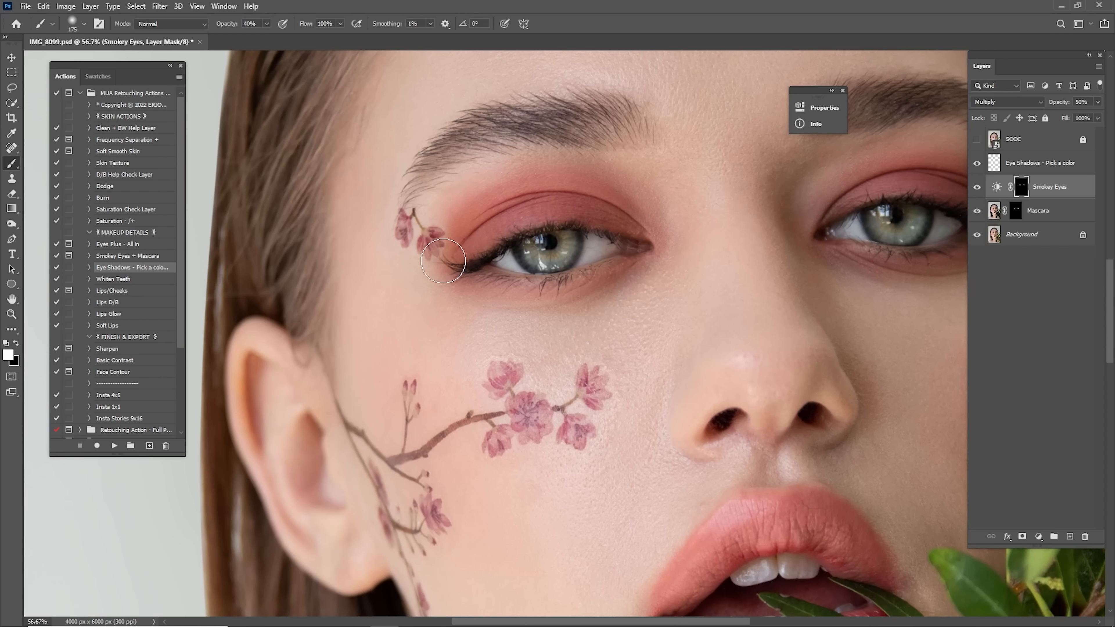
# Compare the full portrait with and without the Smokey Eyes layer, and set that layer's opacity to 25%
pyautogui.hotkey('ctrl', '0')
pyautogui.click(976, 188)
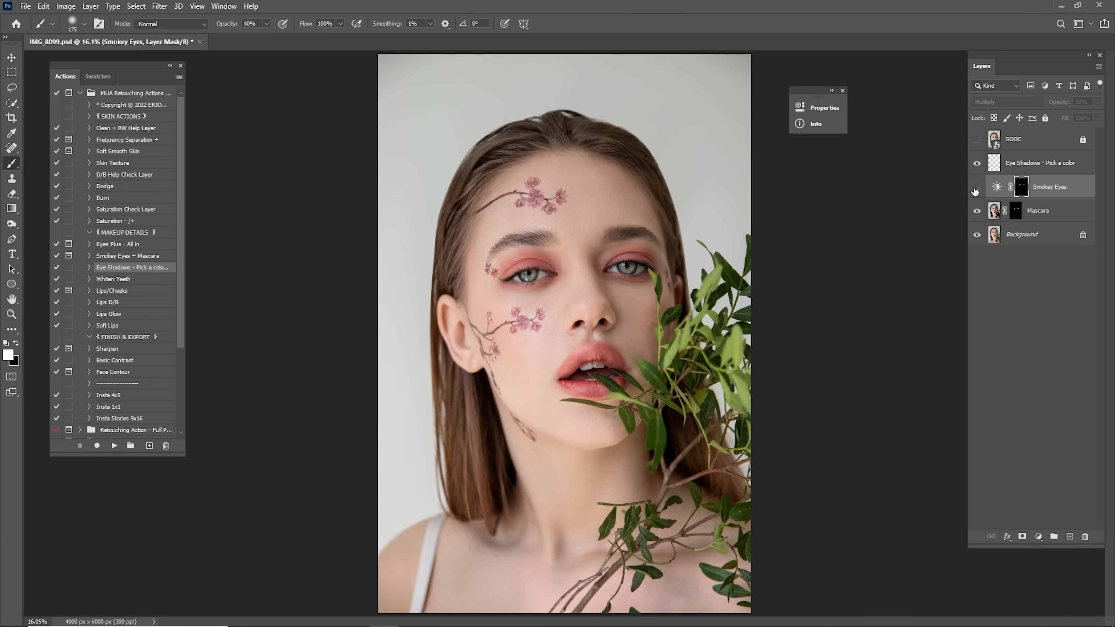
pyautogui.click(977, 189)
pyautogui.click(975, 189)
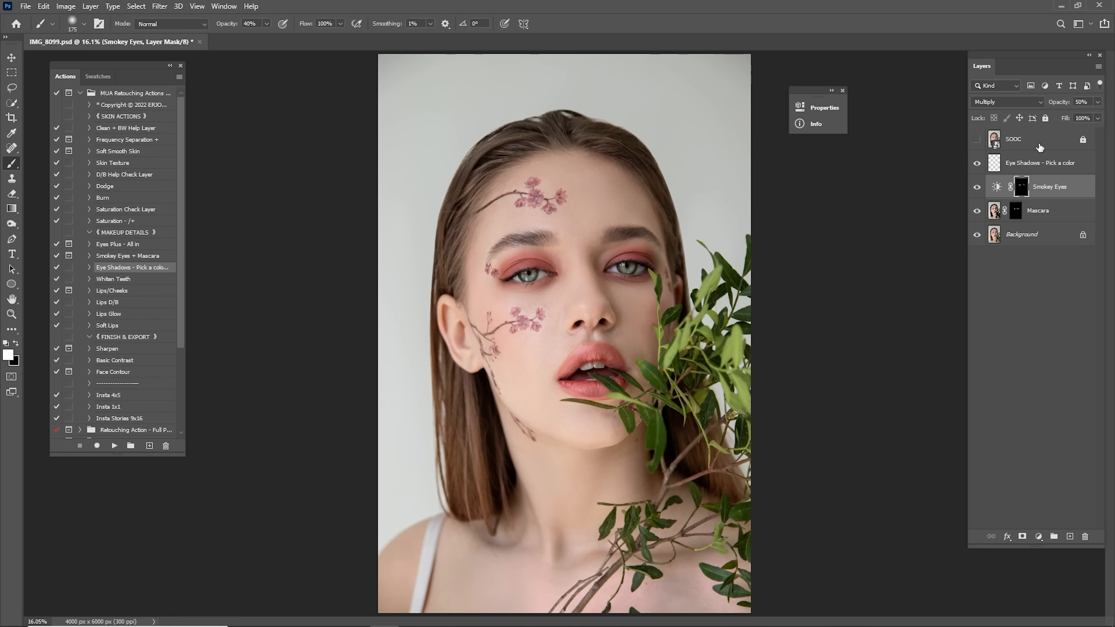
pyautogui.moveTo(1054, 106); pyautogui.dragTo(1093, 115)
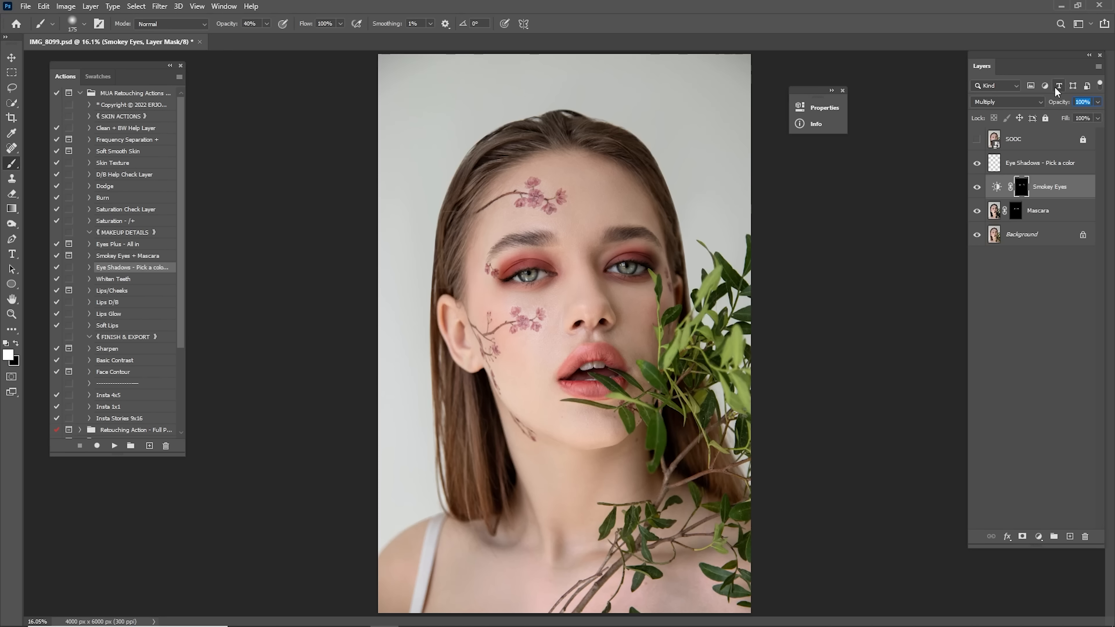
pyautogui.write('25')
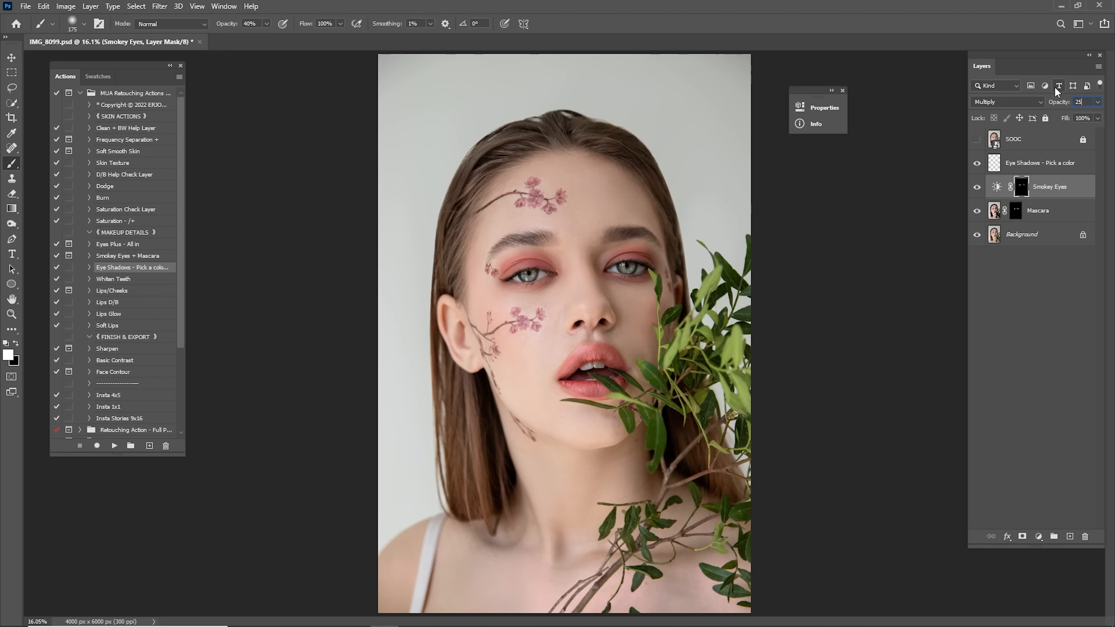
# Select the Eye Shadows - Pick a color layer and sample the pink eyelid makeup as the brush colour
pyautogui.click(1015, 165)
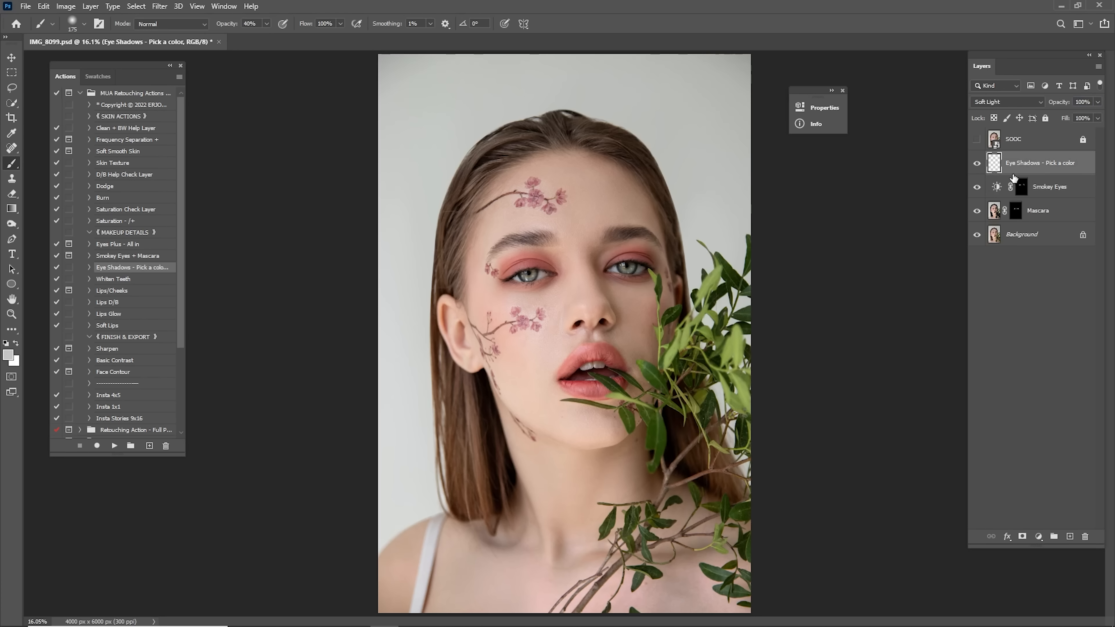
pyautogui.press('z')
pyautogui.moveTo(679, 315); pyautogui.dragTo(752, 207)
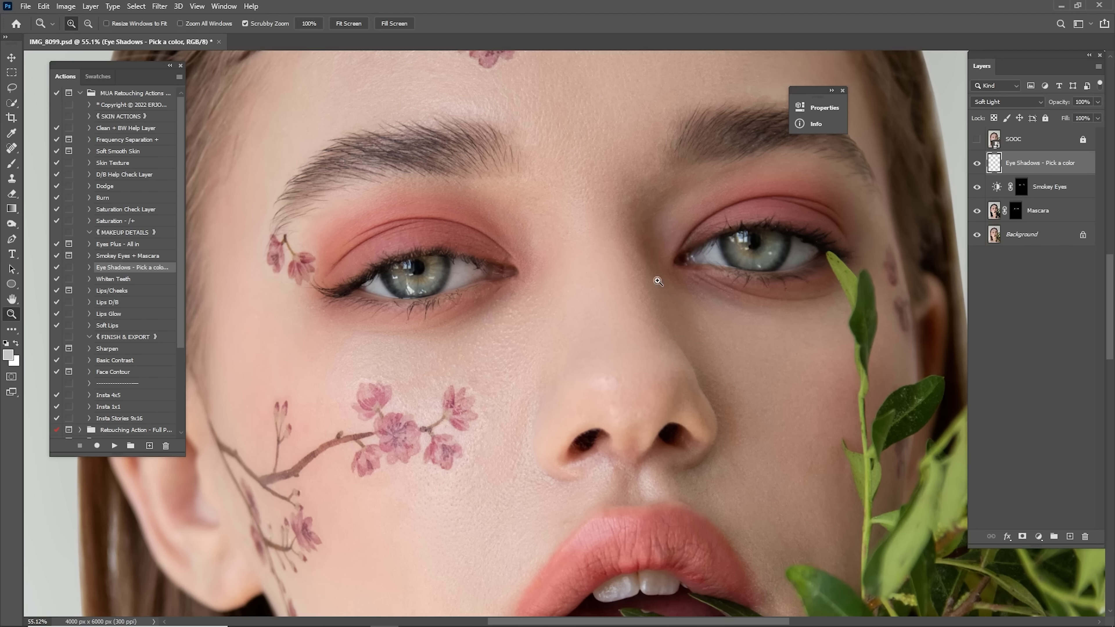
pyautogui.press('i')
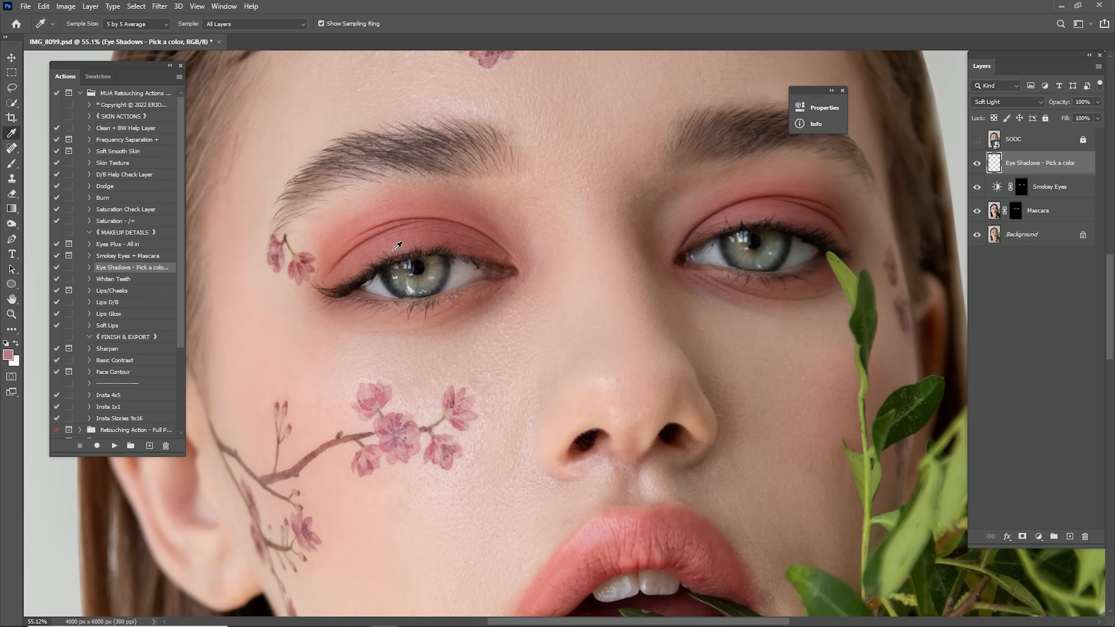
pyautogui.press('z')
pyautogui.moveTo(397, 244); pyautogui.dragTo(415, 242)
pyautogui.moveTo(415, 241); pyautogui.dragTo(514, 237)
pyautogui.press('b')
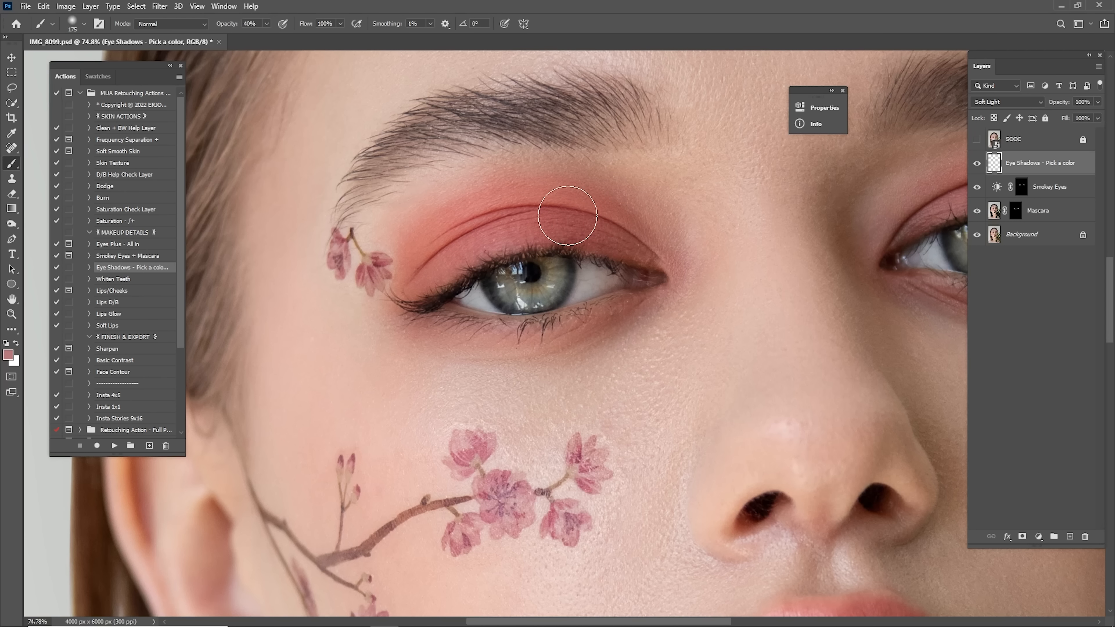
# Sample the pink of the central tattooed flower on the cheek as the eye shadow colour
pyautogui.scroll(-3, 640, 271)
pyautogui.press('z')
pyautogui.moveTo(555, 290); pyautogui.dragTo(584, 285)
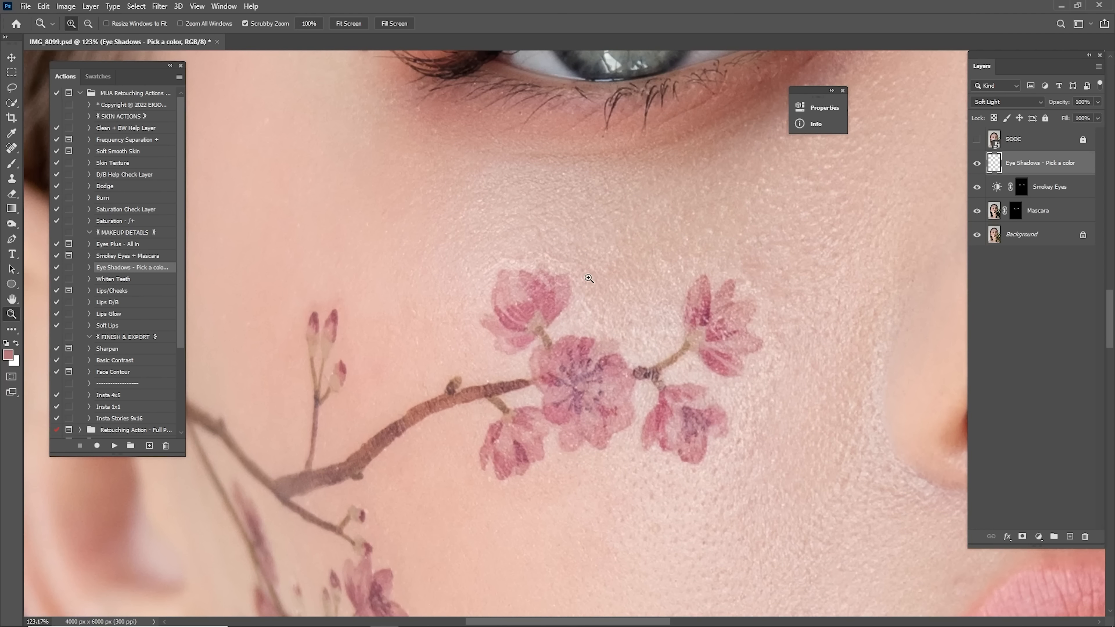
pyautogui.press('i')
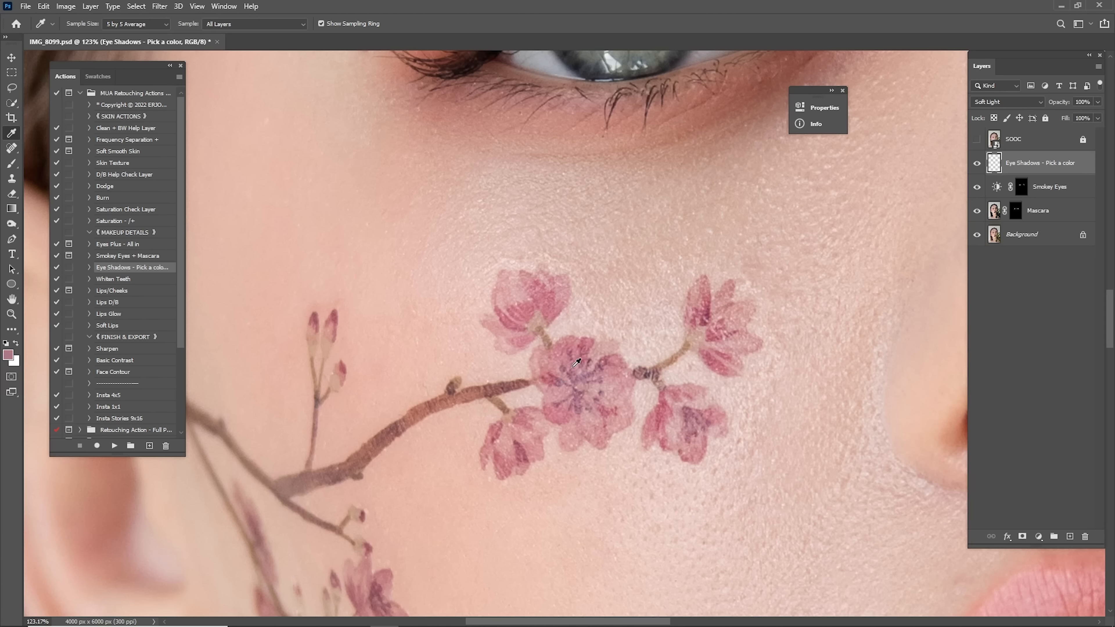
# Sample the reddish pink of the upper eyelid beside the flower tattoo as the brush colour
pyautogui.scroll(3, 680, 235)
pyautogui.scroll(-4, 663, 211)
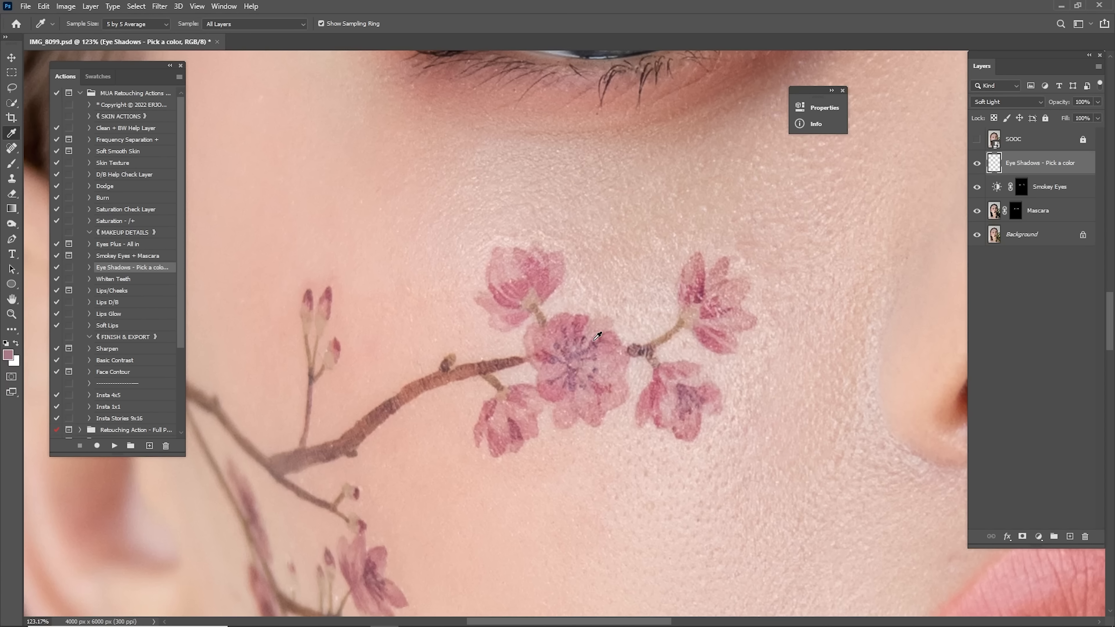
pyautogui.moveTo(698, 242); pyautogui.dragTo(538, 333)
pyautogui.press('z')
pyautogui.moveTo(698, 281); pyautogui.dragTo(652, 282)
pyautogui.moveTo(834, 220); pyautogui.dragTo(630, 278)
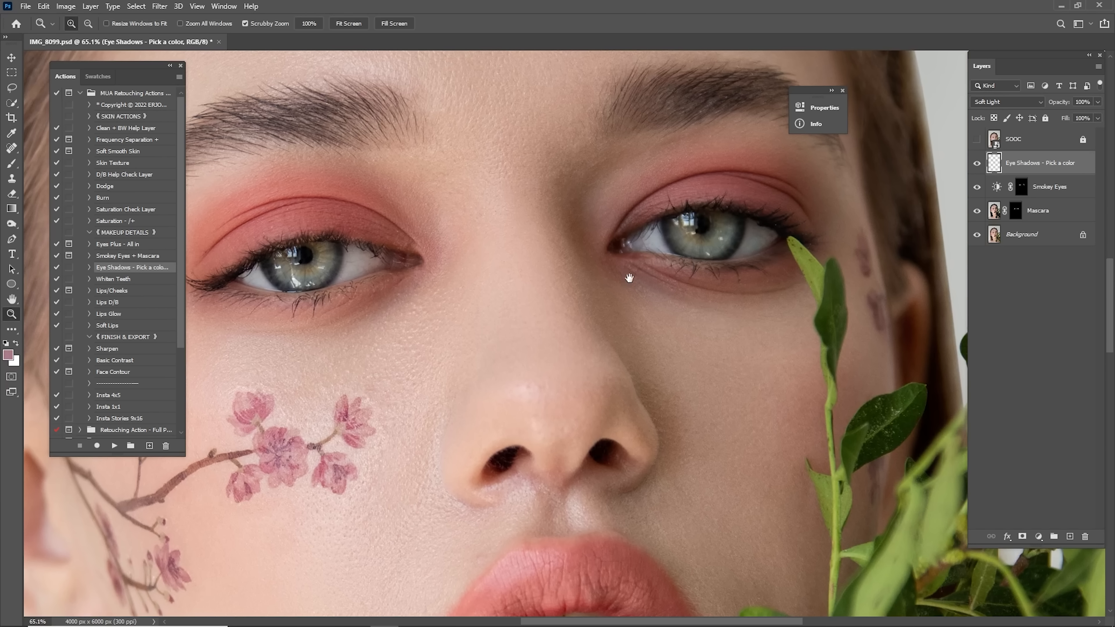
pyautogui.moveTo(605, 333); pyautogui.dragTo(733, 271)
pyautogui.moveTo(552, 268); pyautogui.dragTo(690, 354)
pyautogui.moveTo(582, 276); pyautogui.dragTo(613, 276)
pyautogui.press('b')
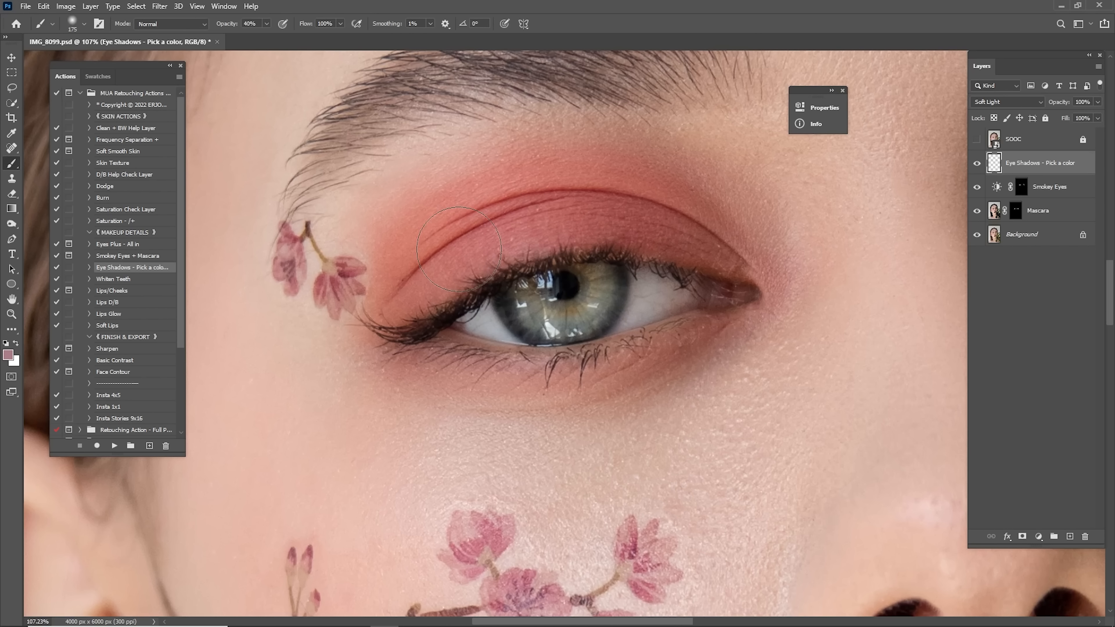
pyautogui.press('i')
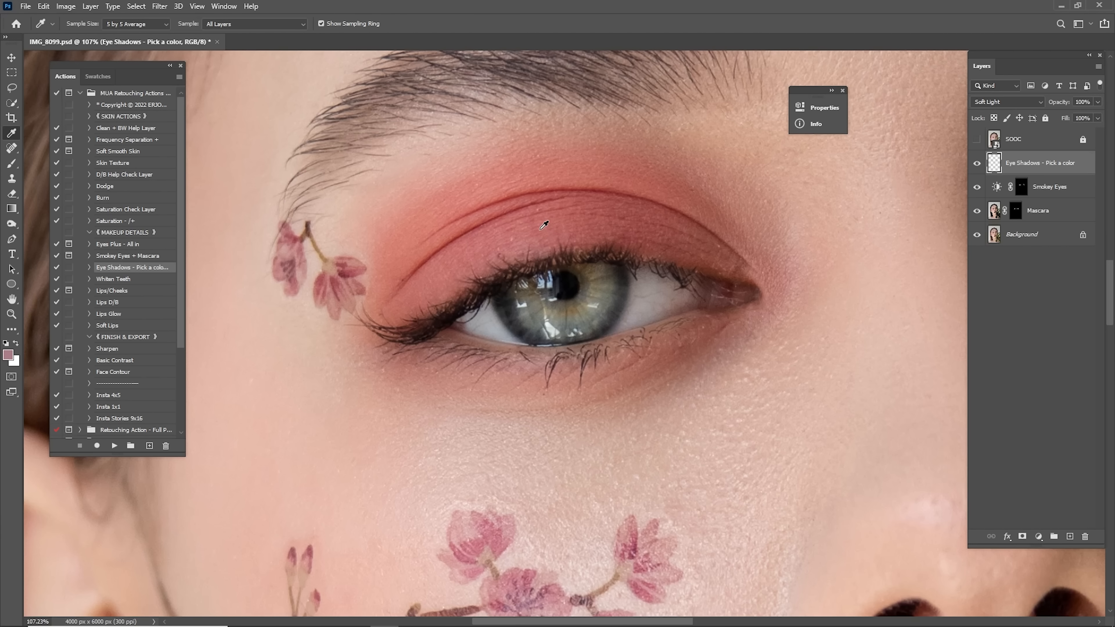
pyautogui.press('b')
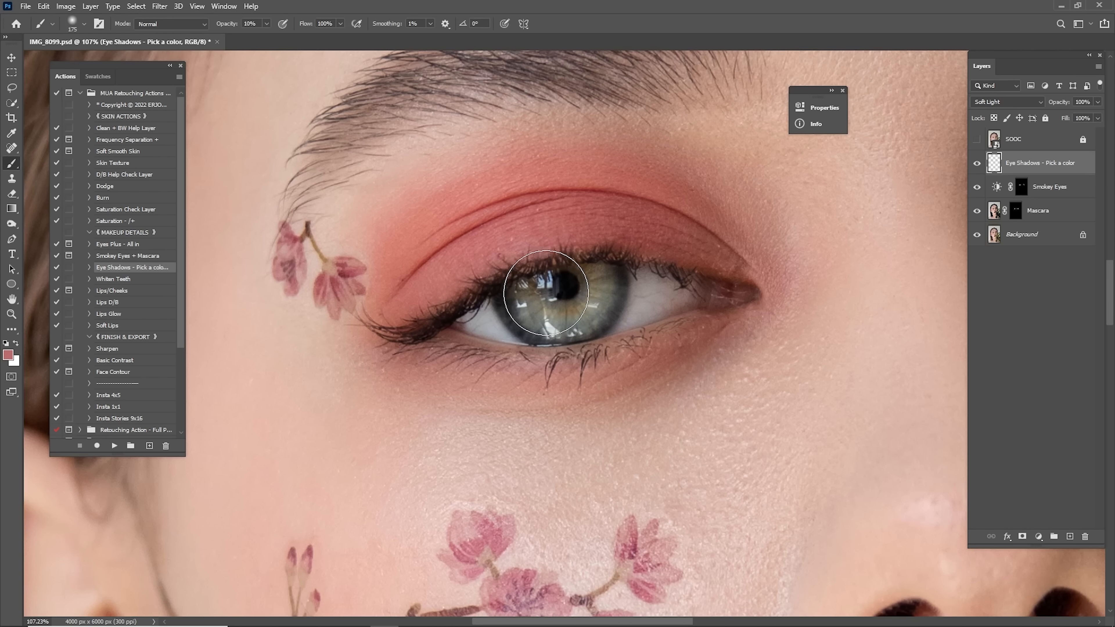
# Paint the sampled pink over the upper lid of the eye by the flower tattoo, raising the brush opacity to 30%
pyautogui.moveTo(393, 252)
pyautogui.mouseDown()
pyautogui.moveTo(461, 173)
pyautogui.moveTo(720, 253)
pyautogui.moveTo(766, 180)
pyautogui.moveTo(444, 192)
pyautogui.mouseUp()
pyautogui.press('3')
pyautogui.press(']')
pyautogui.press('[')
pyautogui.press('[')
pyautogui.press('[')
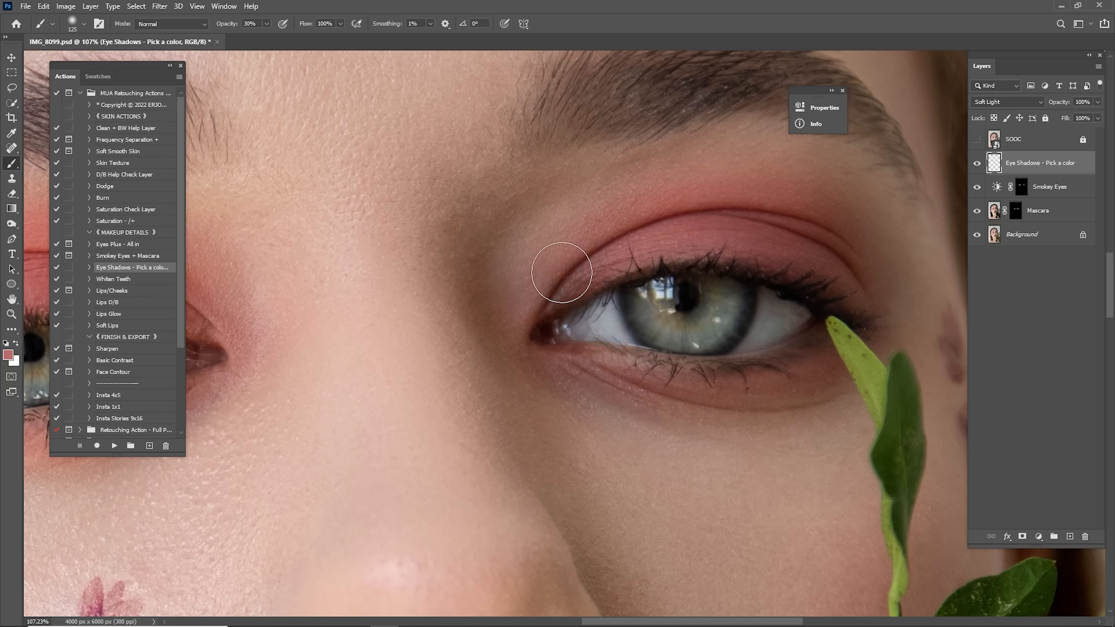
# Paint the same pink eye shadow around the eye beside the leaves with a soft brush of 125 to 100 px at 30% opacity
pyautogui.moveTo(720, 209)
pyautogui.mouseDown()
pyautogui.moveTo(772, 207)
pyautogui.moveTo(570, 234)
pyautogui.moveTo(547, 289)
pyautogui.moveTo(669, 220)
pyautogui.moveTo(848, 267)
pyautogui.moveTo(660, 187)
pyautogui.mouseUp()
pyautogui.press('[')
pyautogui.press('[')
pyautogui.press('[')
# Compare the full portrait with and without the painted Eye Shadows - Pick a color layer
pyautogui.hotkey('ctrl', '0')
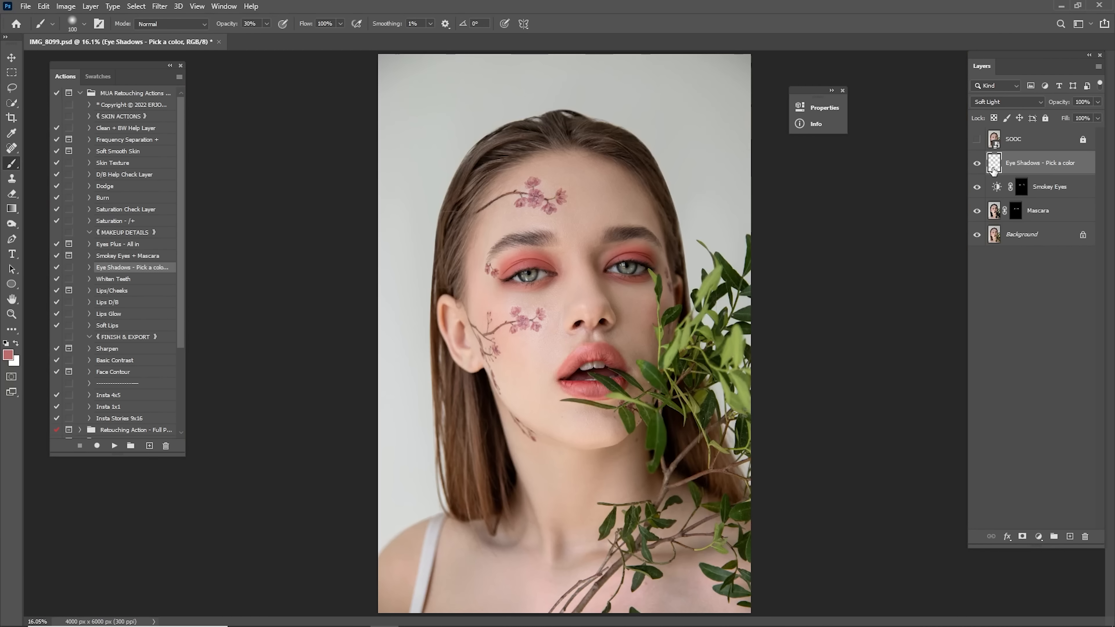
pyautogui.click(974, 164)
pyautogui.click(975, 165)
pyautogui.click(976, 164)
pyautogui.click(975, 164)
# Add a second Eye Shadows - Pick a color layer with the action and brush white highlights onto both upper lids at 10% brush opacity
pyautogui.click(114, 446)
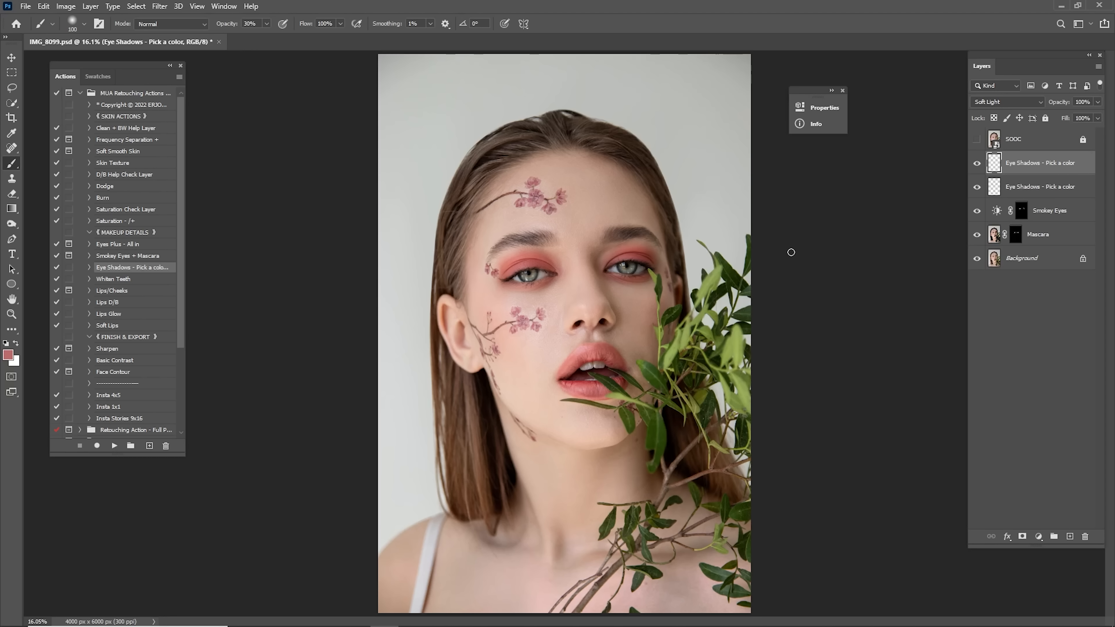
pyautogui.press('z')
pyautogui.moveTo(624, 252); pyautogui.dragTo(668, 277)
pyautogui.moveTo(667, 277)
pyautogui.mouseDown()
pyautogui.moveTo(768, 230)
pyautogui.moveTo(739, 235)
pyautogui.moveTo(747, 240)
pyautogui.mouseUp()
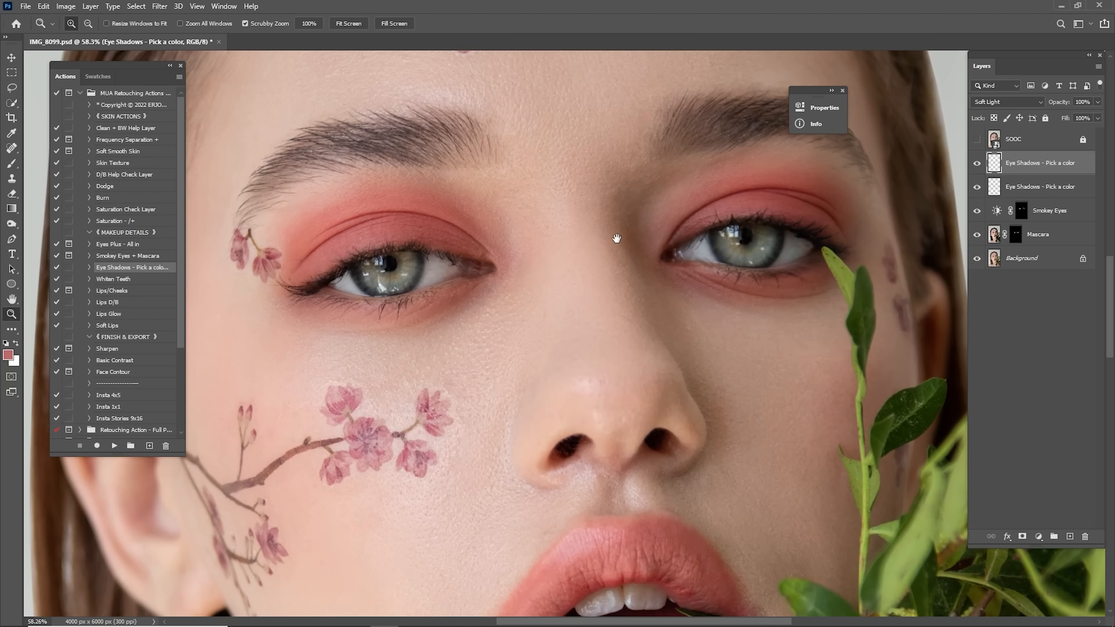
pyautogui.moveTo(616, 238); pyautogui.dragTo(655, 246)
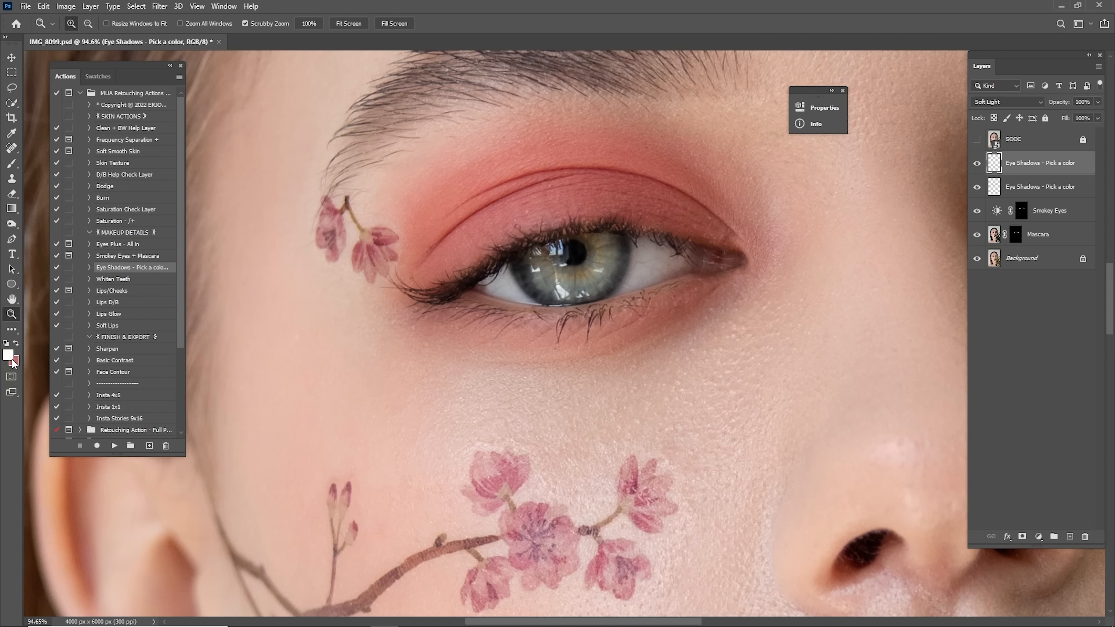
pyautogui.press('b')
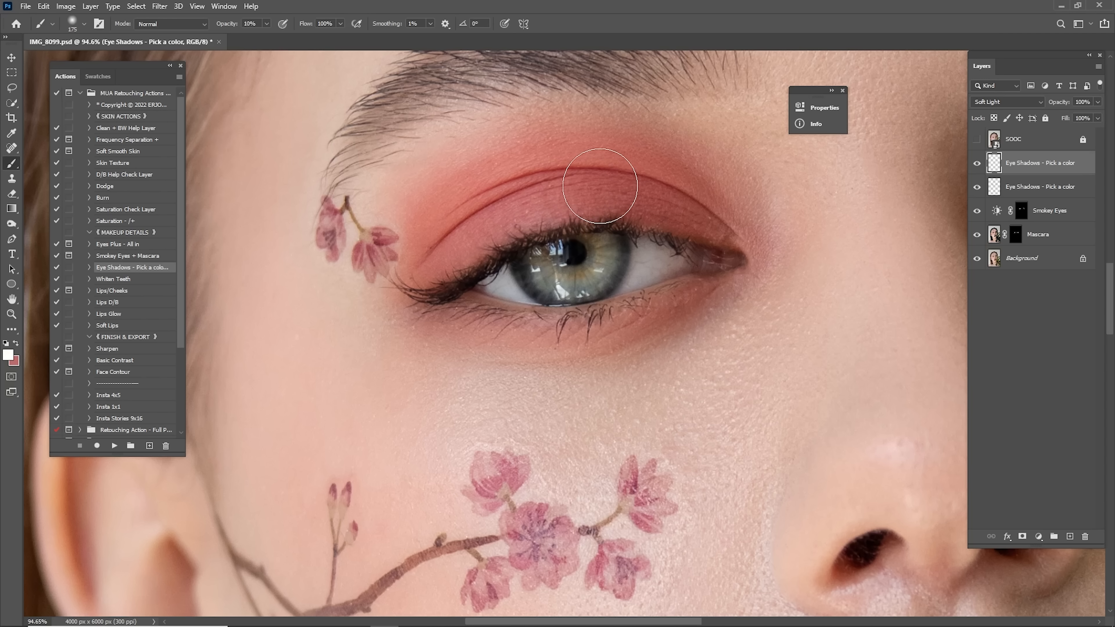
pyautogui.press('[')
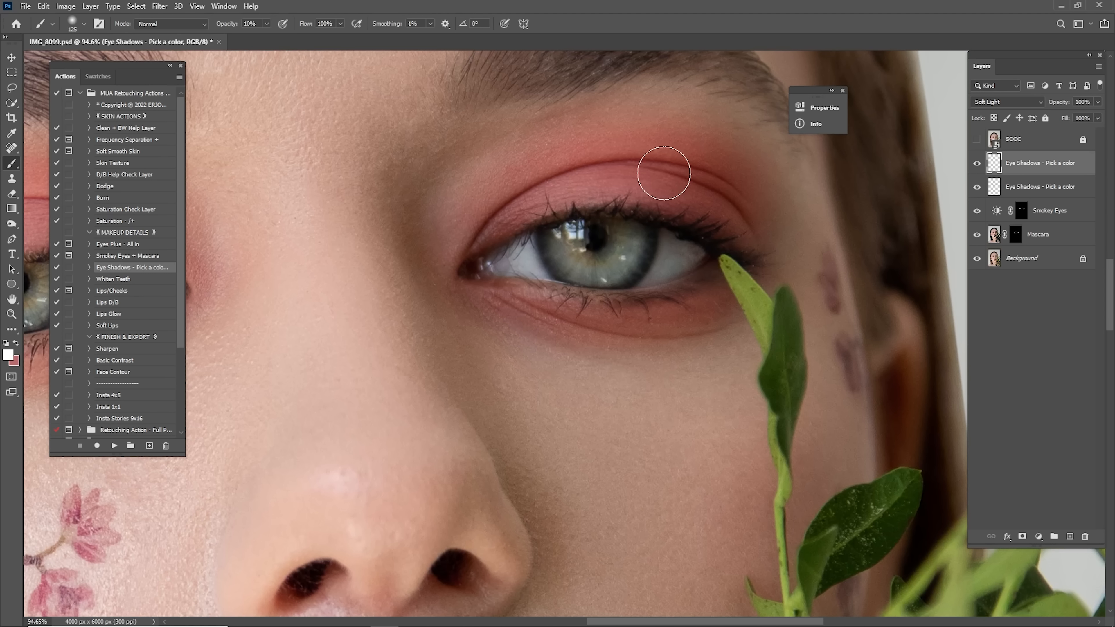
# Compare the full portrait with and without the white highlight layer, and set that layer's opacity to 20%
pyautogui.hotkey('ctrl', '0')
pyautogui.click(978, 163)
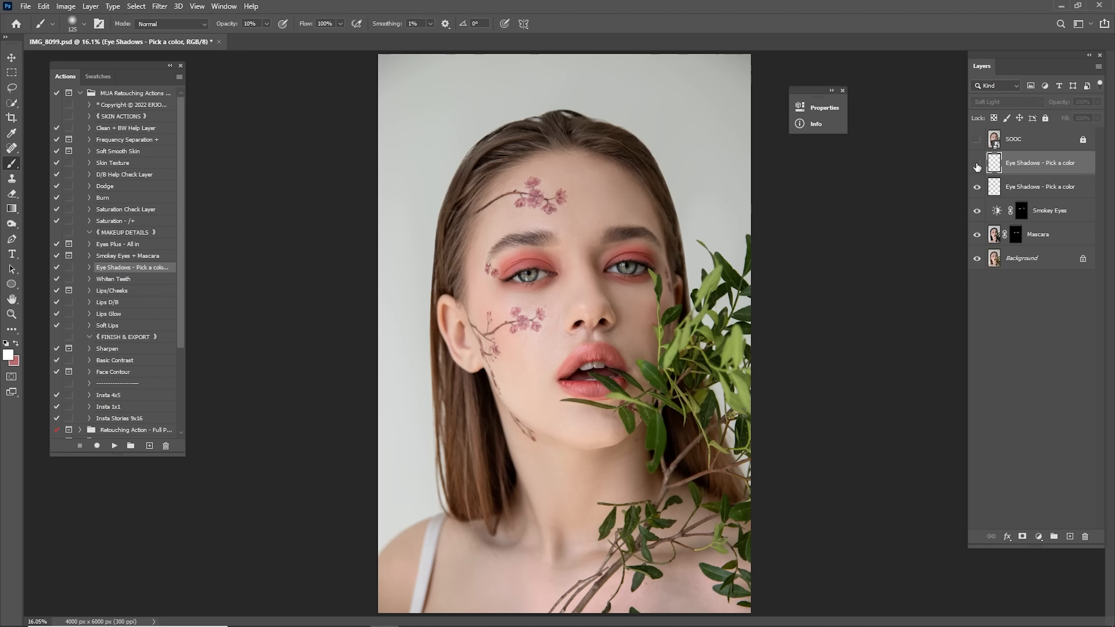
pyautogui.click(977, 164)
pyautogui.click(981, 163)
pyautogui.click(981, 162)
# Select the lower Eye Shadows - Pick a color layer and compare the portrait with and without its pink shadow
pyautogui.click(1017, 193)
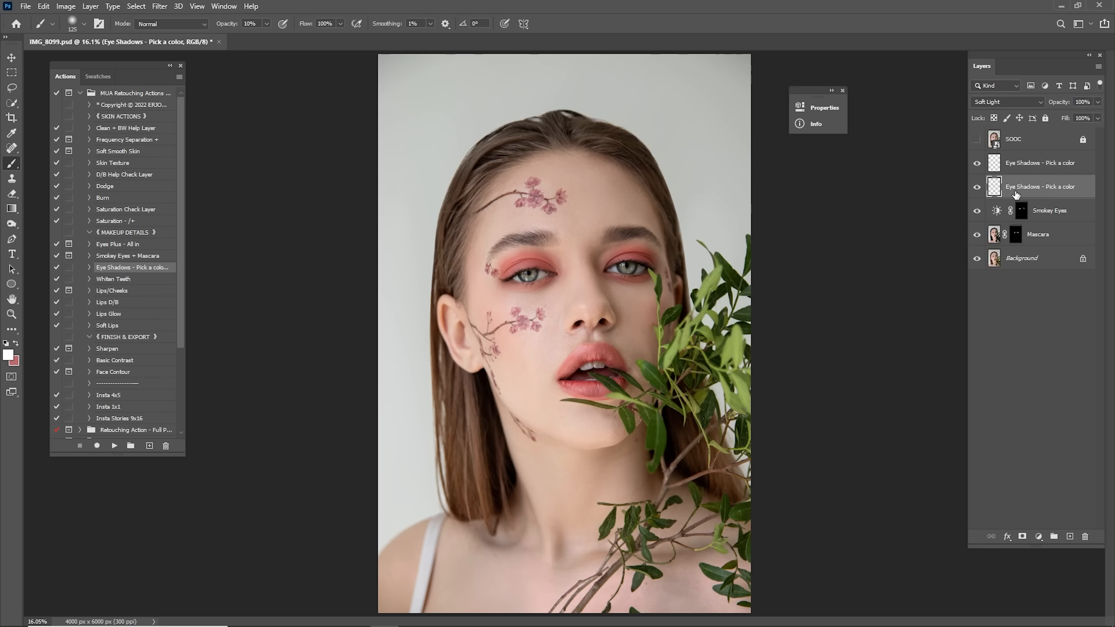
pyautogui.click(975, 190)
pyautogui.click(977, 189)
pyautogui.click(978, 189)
pyautogui.click(980, 189)
# Make pink the foreground colour again and resample it from the outer upper lid of the eye by the flower tattoo
pyautogui.press('z')
pyautogui.moveTo(494, 269); pyautogui.dragTo(580, 274)
pyautogui.press('b')
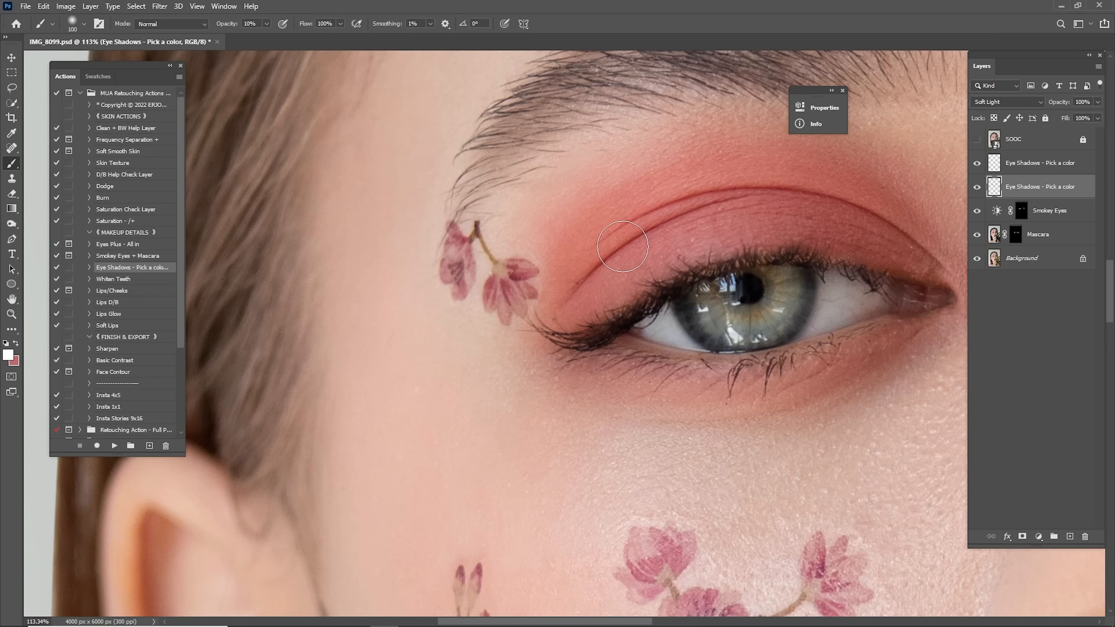
pyautogui.press('x')
pyautogui.press('i')
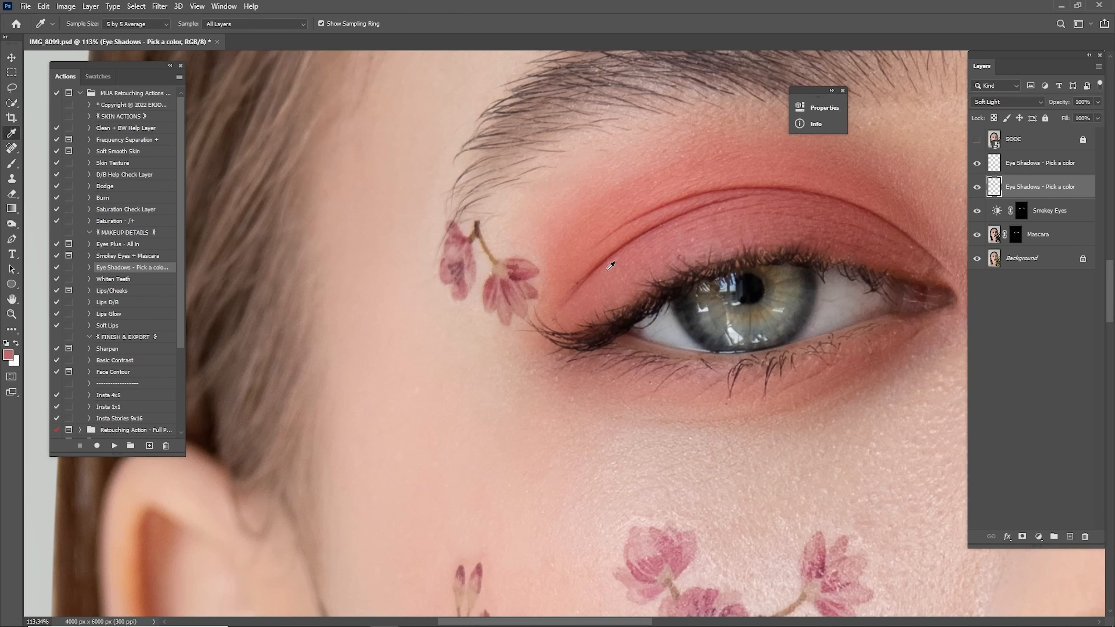
pyautogui.press('b')
# Build up the pink shadow at the outer corner of the eye by the flower tattoo with a 90 px brush, raising its opacity to 50%
pyautogui.press('[')
pyautogui.press('[')
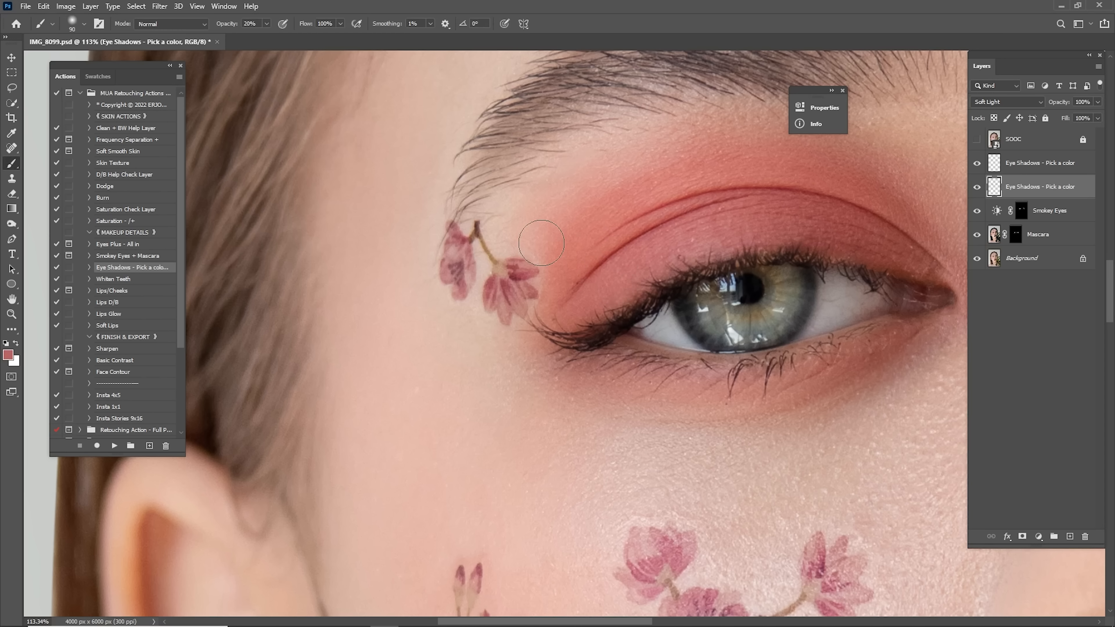
pyautogui.press('5')
pyautogui.press(']')
pyautogui.press(']')
pyautogui.press('[')
# Compare the full portrait with and without the lower Eye Shadows layer, and set that layer's opacity to 91%
pyautogui.hotkey('ctrl', '0')
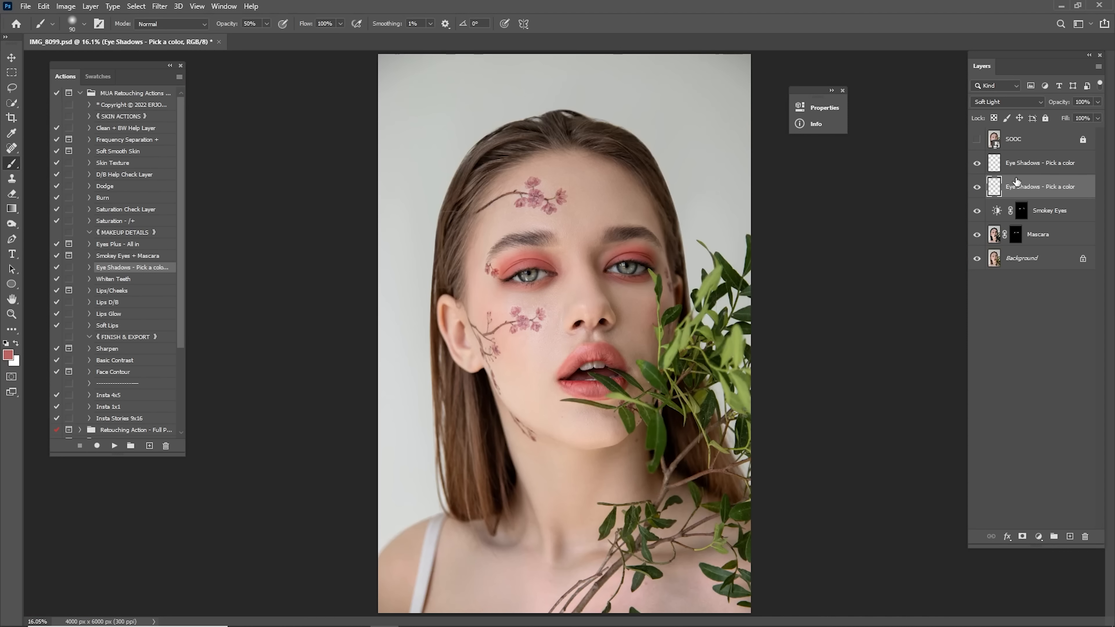
pyautogui.click(976, 187)
pyautogui.click(977, 188)
pyautogui.click(978, 187)
pyautogui.click(980, 187)
pyautogui.moveTo(1058, 107); pyautogui.dragTo(1051, 109)
# Compare the retouched portrait with the original by showing and hiding the SOOC layer, leaving SOOC hidden
pyautogui.click(977, 141)
pyautogui.click(977, 141)
pyautogui.click(977, 141)
pyautogui.click(976, 142)
pyautogui.click(977, 141)
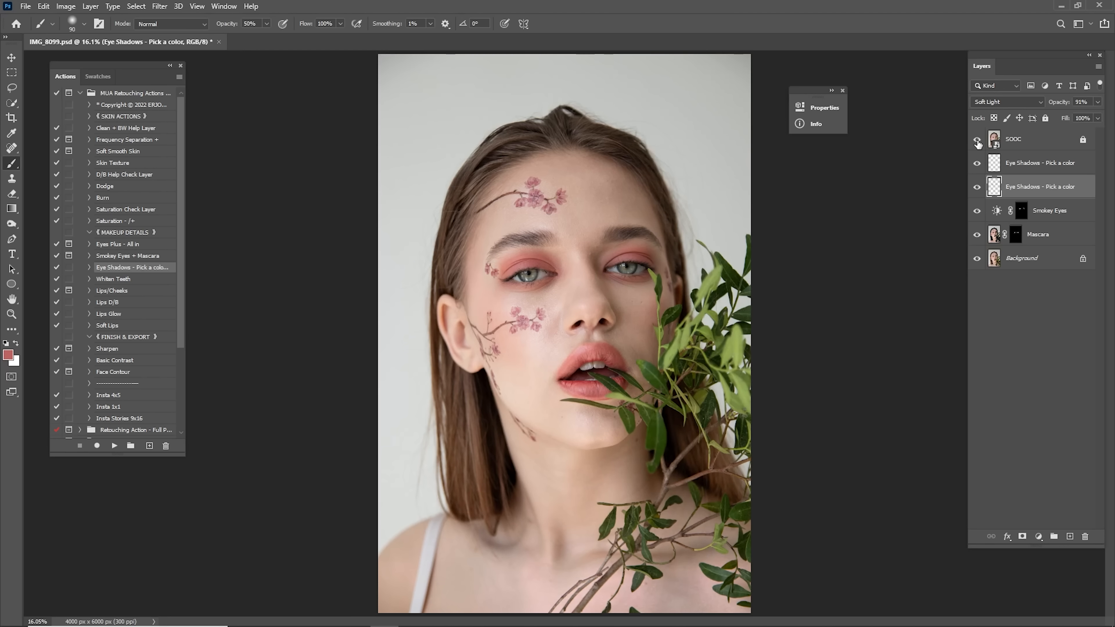
pyautogui.click(976, 142)
# Select all layers from the upper Eye Shadows - Pick a color layer down to Background and open their layer commands
pyautogui.click(1028, 170)
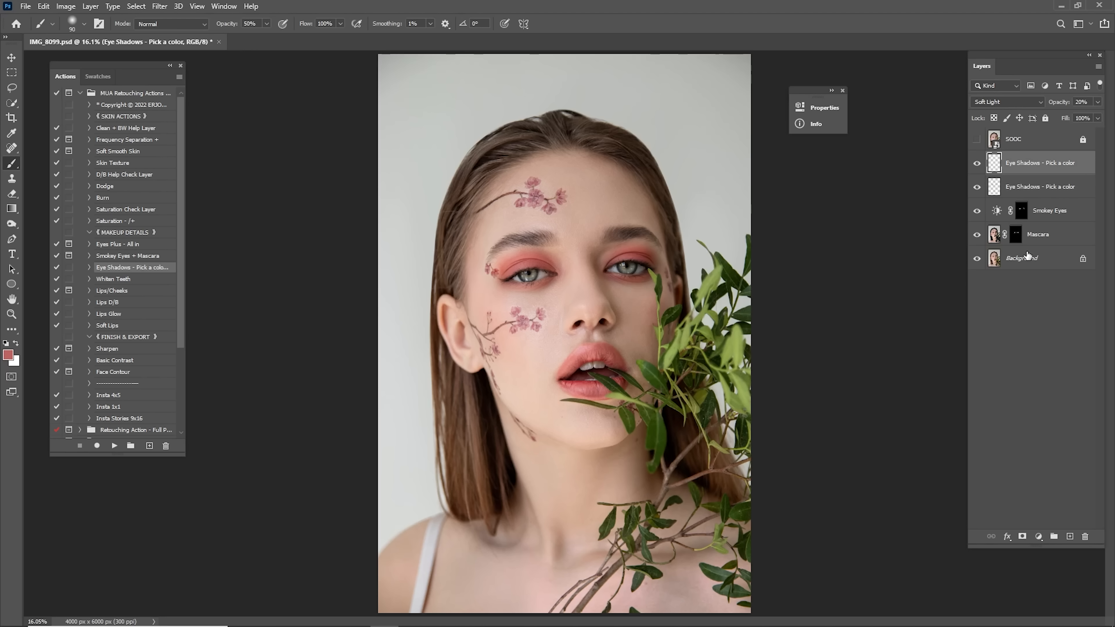
pyautogui.keyDown('shift'); pyautogui.click(1028, 258); pyautogui.keyUp('shift')
pyautogui.rightClick(1033, 181)
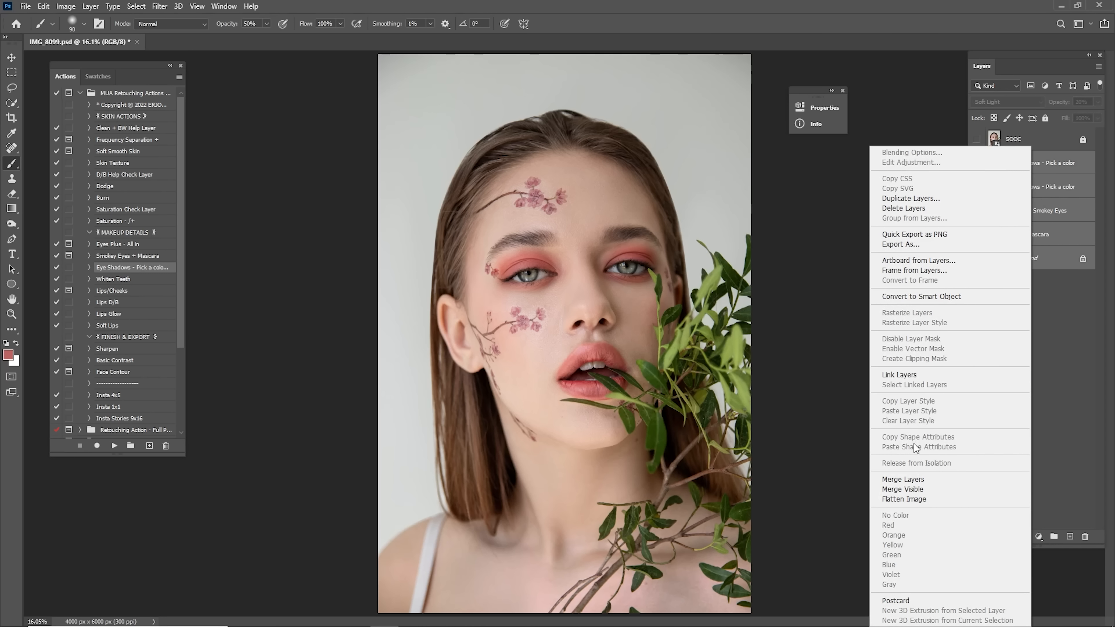
# Merge the selected makeup layers with the Background layer and run the Whiten Teeth action
pyautogui.click(914, 479)
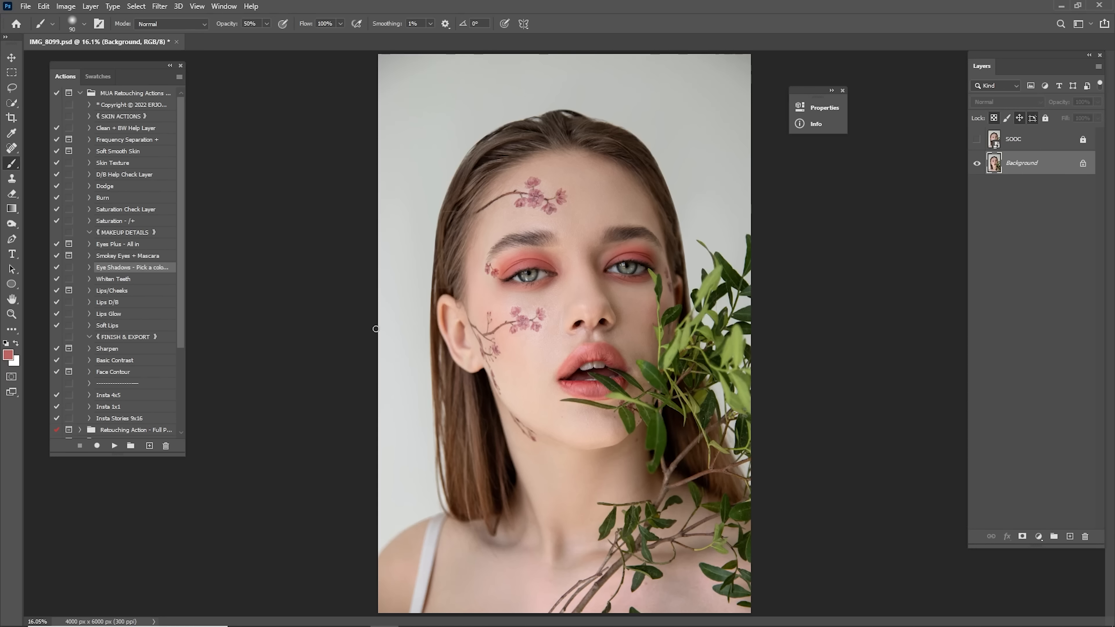
pyautogui.click(127, 278)
pyautogui.click(114, 445)
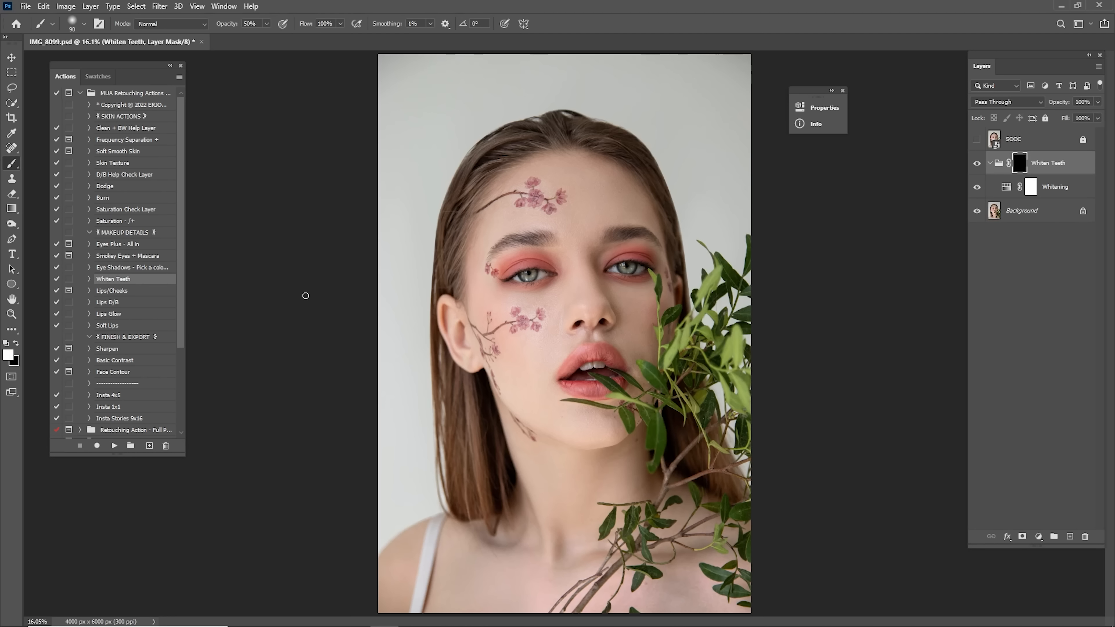
# Paint white over the teeth on the Whiten Teeth group mask with a small soft brush of about 40 px
pyautogui.press('z')
pyautogui.moveTo(586, 354)
pyautogui.mouseDown()
pyautogui.moveTo(676, 367)
pyautogui.moveTo(708, 323)
pyautogui.mouseUp()
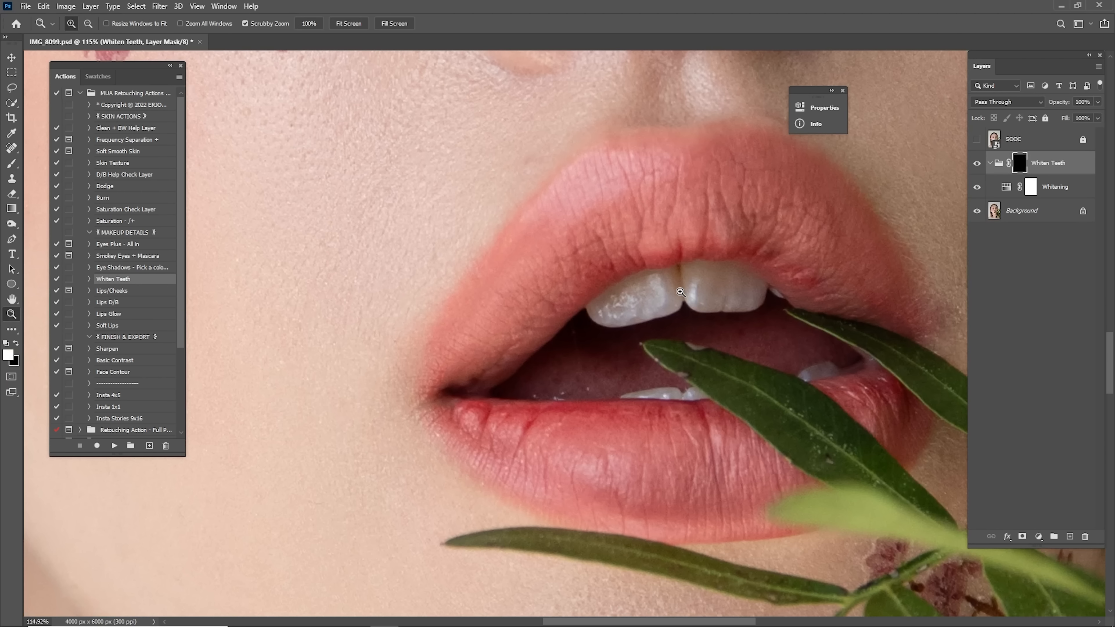
pyautogui.press('b')
pyautogui.press('[')
pyautogui.press('[')
pyautogui.press('[')
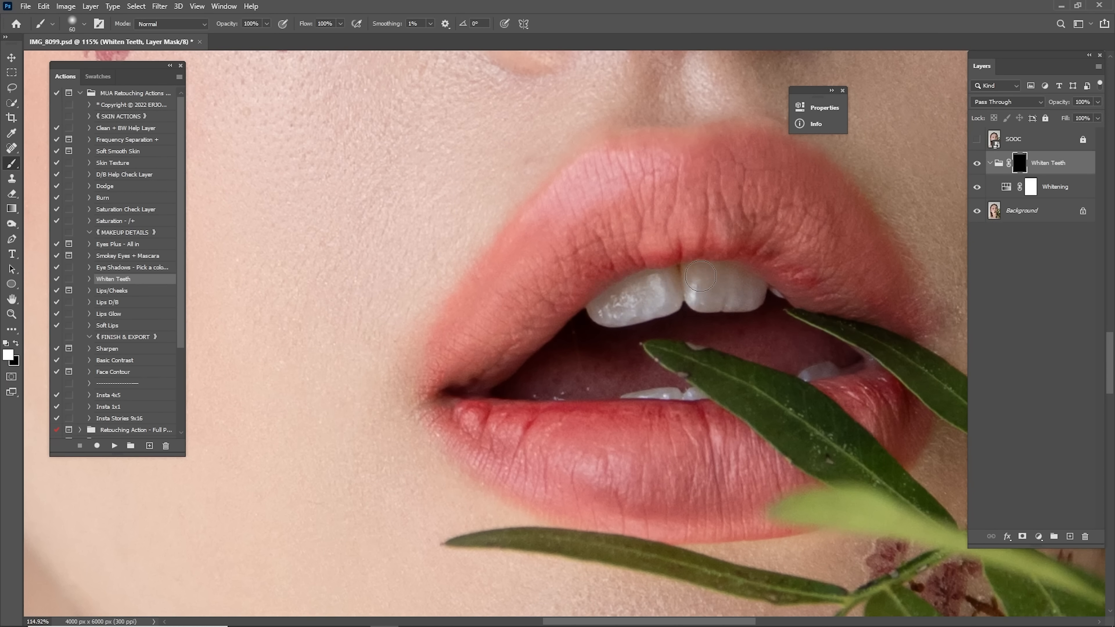
pyautogui.press('[')
pyautogui.press('[')
pyautogui.press('[')
pyautogui.press('[')
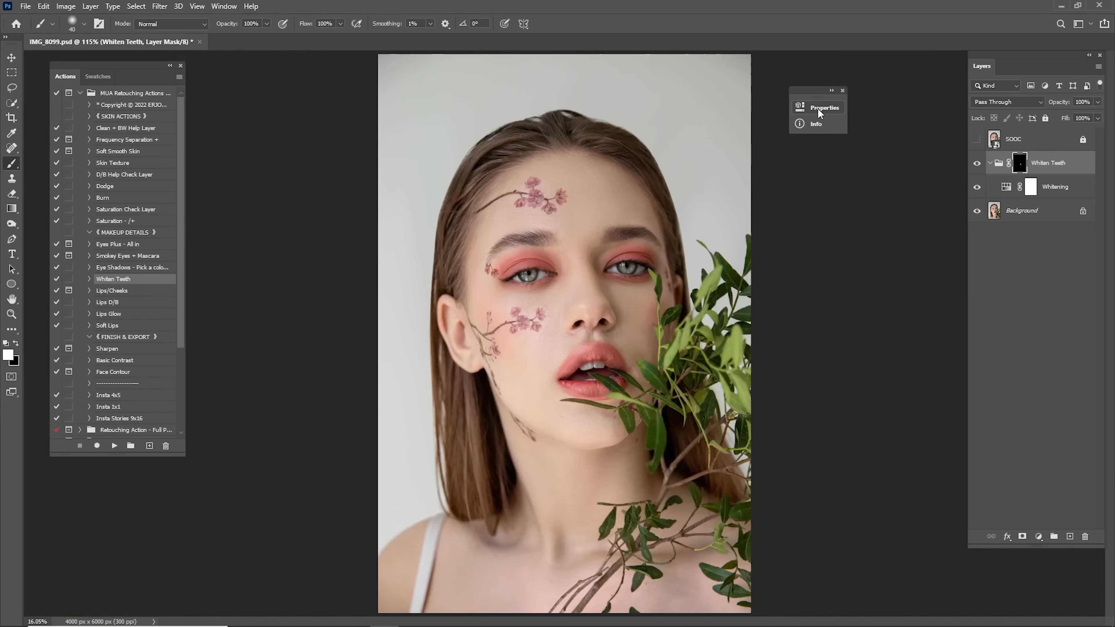
pyautogui.press(']')
# Compare the teeth with and without the Whiten Teeth group, in the full portrait and up close
pyautogui.hotkey('ctrl', '0')
pyautogui.click(978, 163)
pyautogui.click(978, 163)
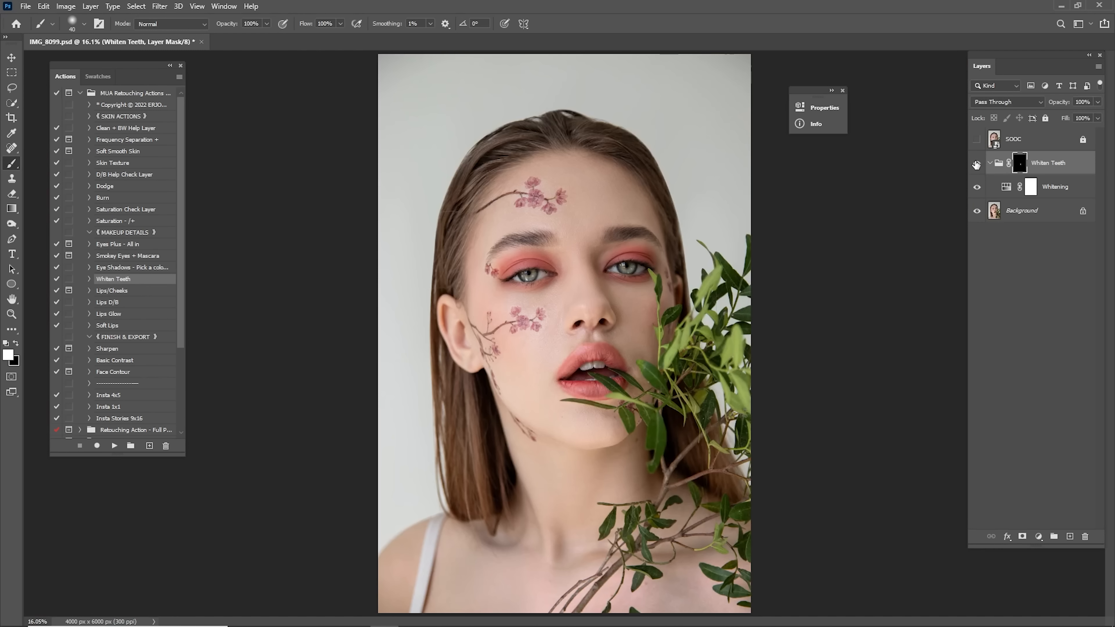
pyautogui.click(978, 164)
pyautogui.click(978, 164)
pyautogui.press('z')
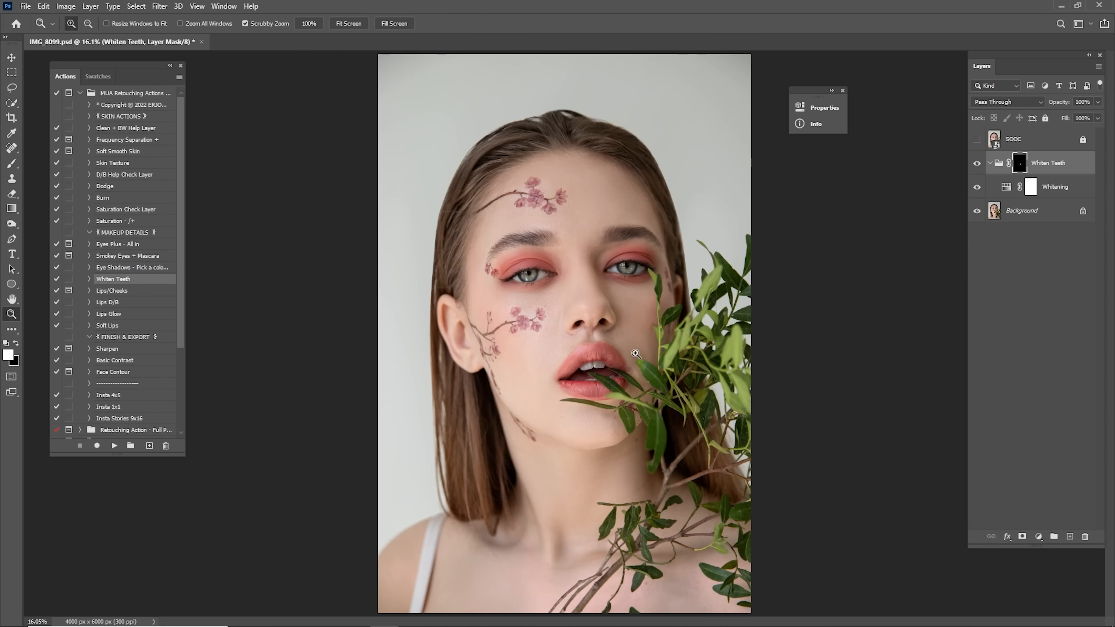
pyautogui.moveTo(584, 370)
pyautogui.mouseDown()
pyautogui.moveTo(685, 393)
pyautogui.moveTo(980, 213)
pyautogui.mouseUp()
pyautogui.click(978, 164)
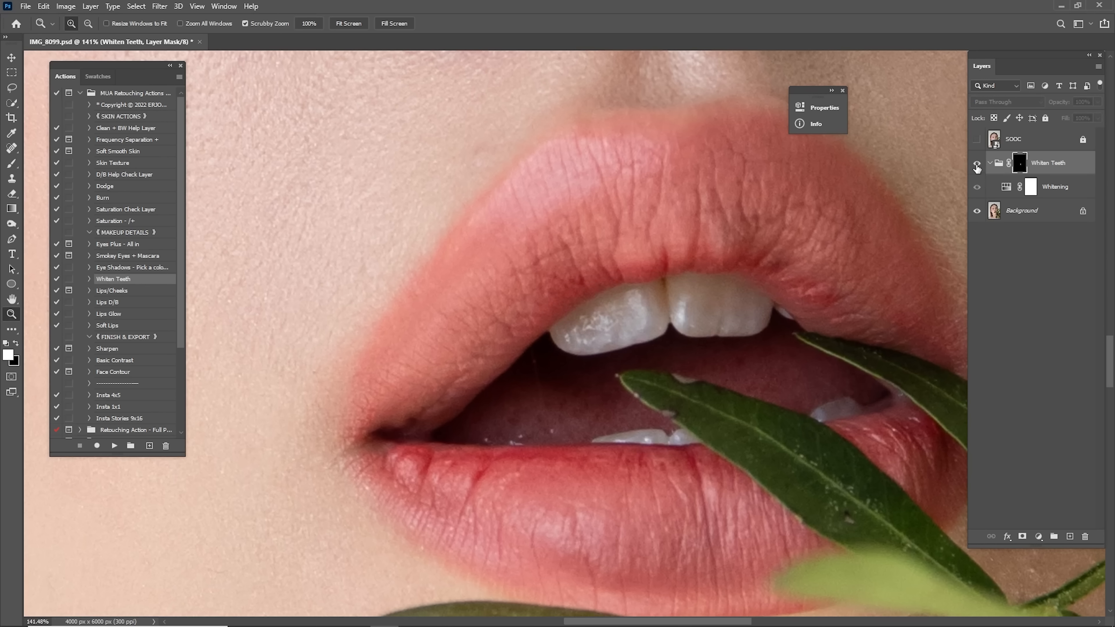
pyautogui.click(976, 164)
# Clean up the Whiten Teeth group mask with a black brush of about 35 px along the edges of the teeth
pyautogui.press('x')
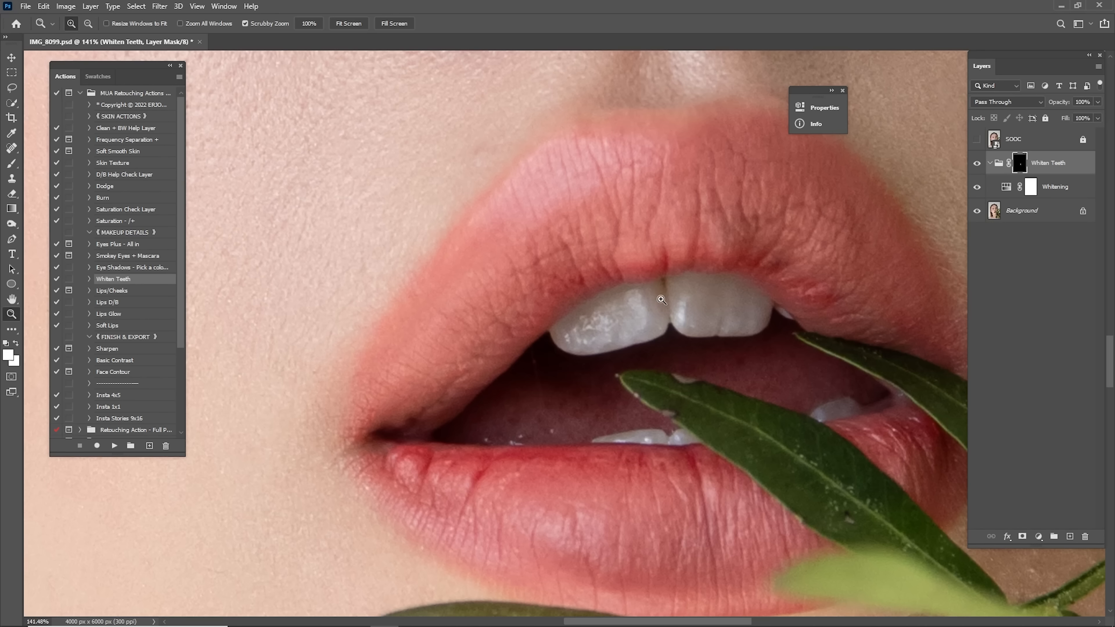
pyautogui.press('b')
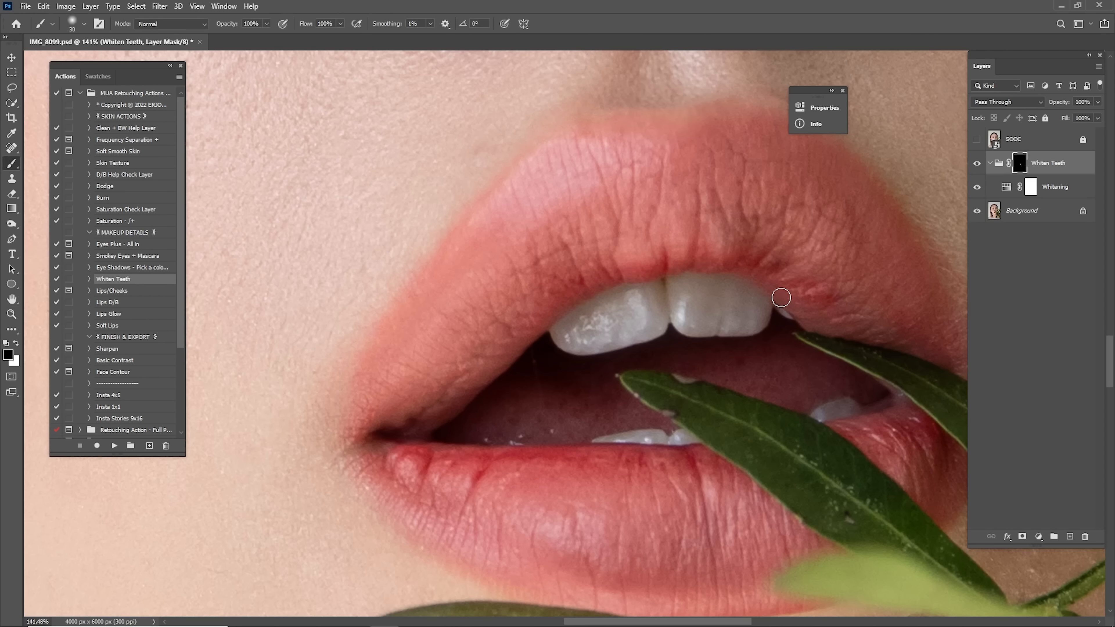
pyautogui.press(']')
# Set the Whiten Teeth group's opacity to 75% and merge it with its Whitening layer and the Background layer
pyautogui.hotkey('ctrl', '0')
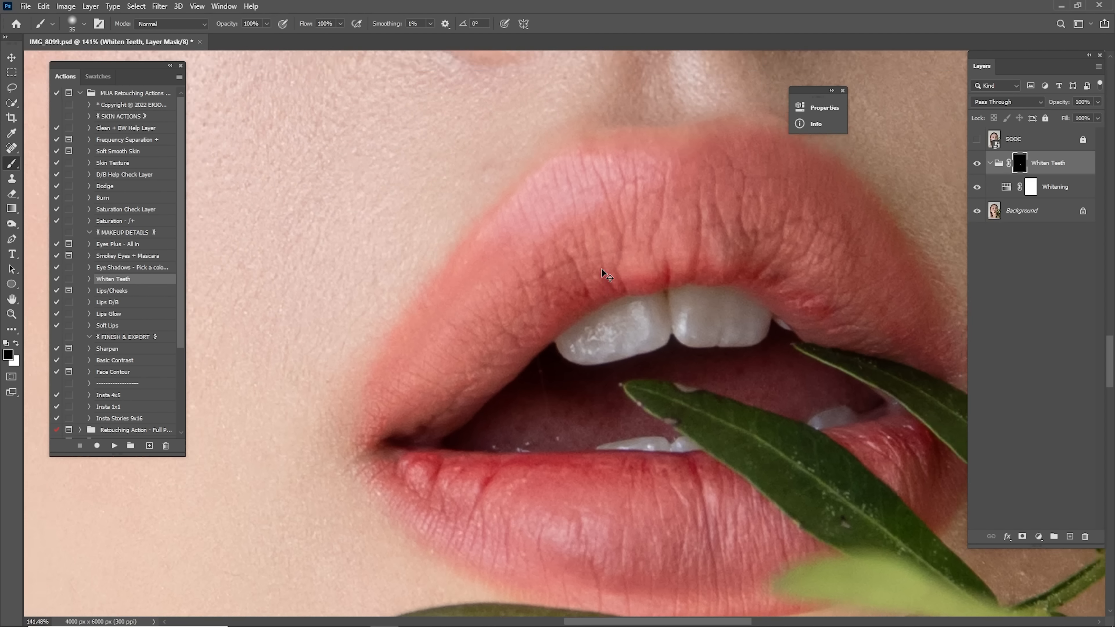
pyautogui.moveTo(1061, 103); pyautogui.dragTo(1046, 111)
pyautogui.keyDown('ctrl'); pyautogui.click(1035, 220); pyautogui.keyUp('ctrl')
pyautogui.rightClick(1044, 214)
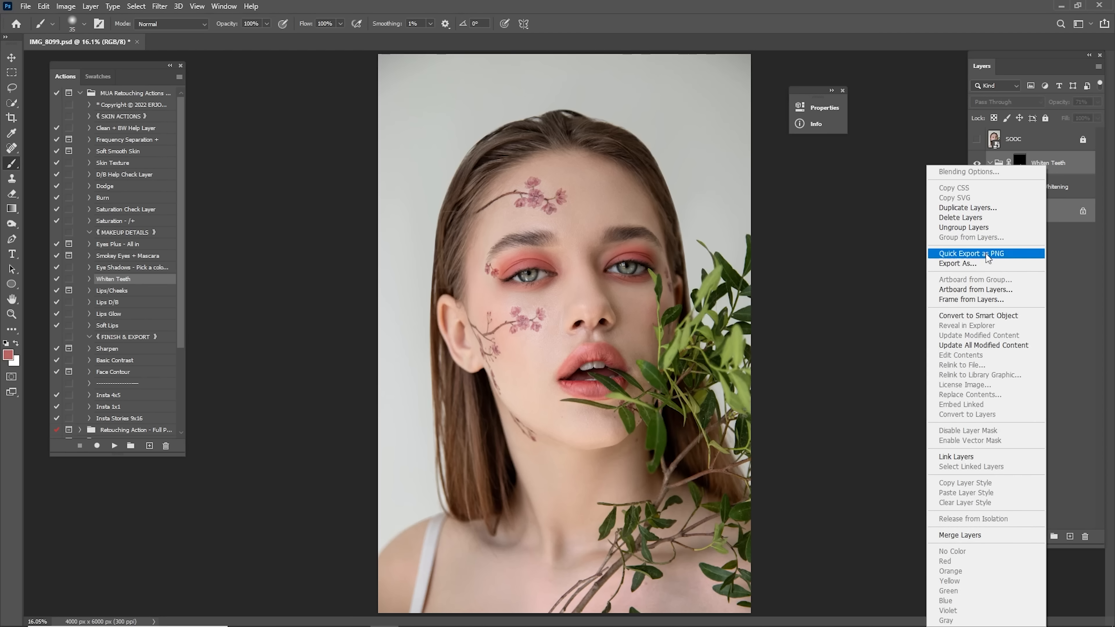
pyautogui.click(960, 534)
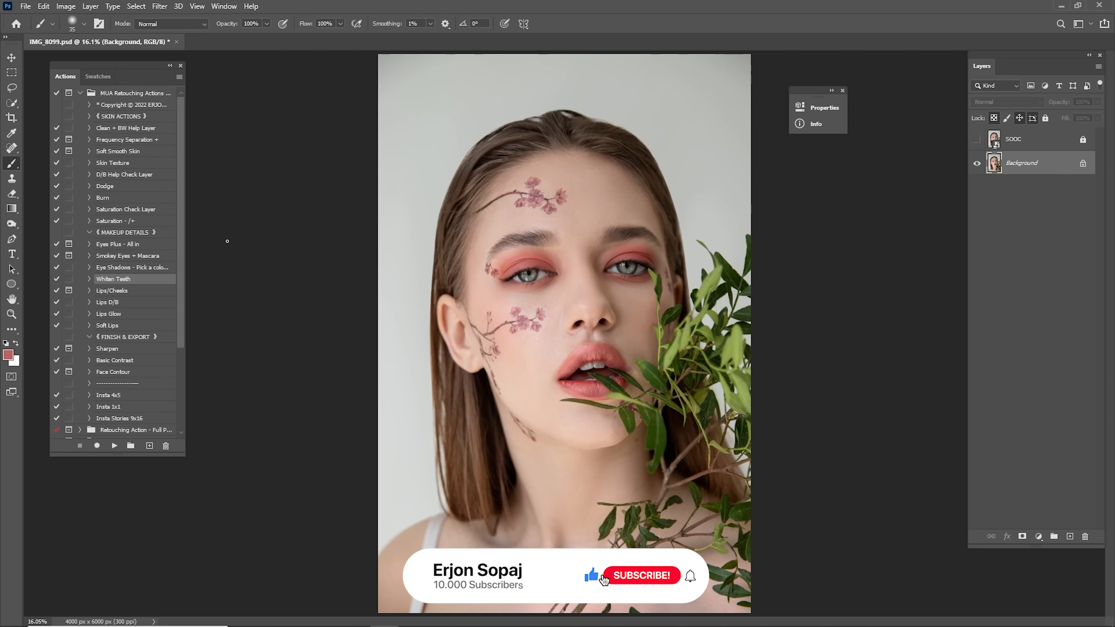
# Run the Lips/Cheeks action and dismiss its message
pyautogui.click(113, 290)
pyautogui.click(115, 446)
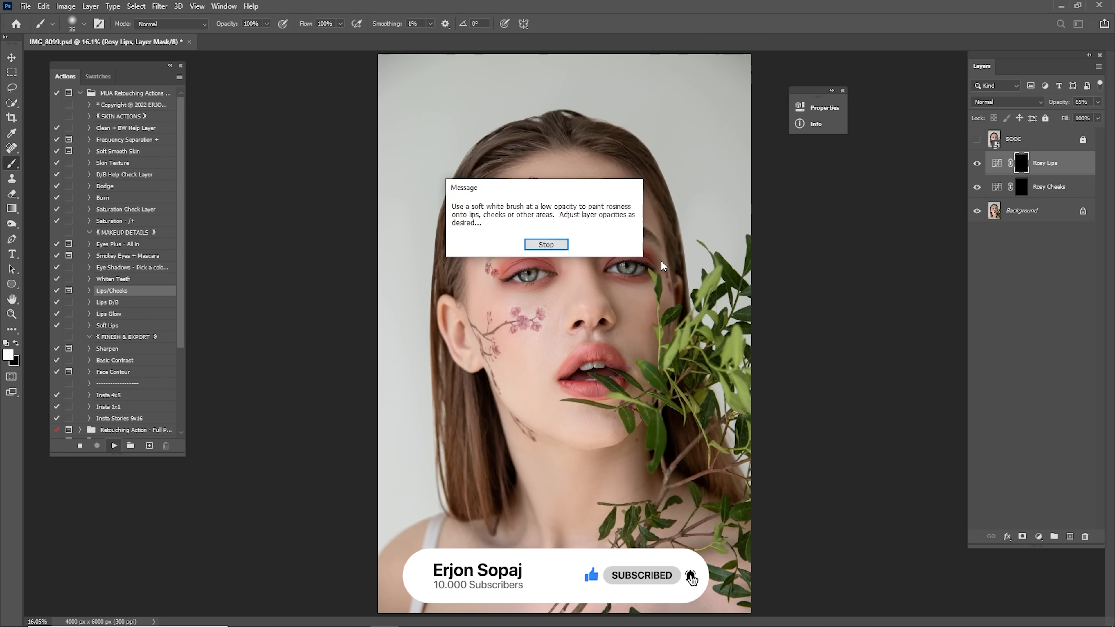
pyautogui.click(536, 241)
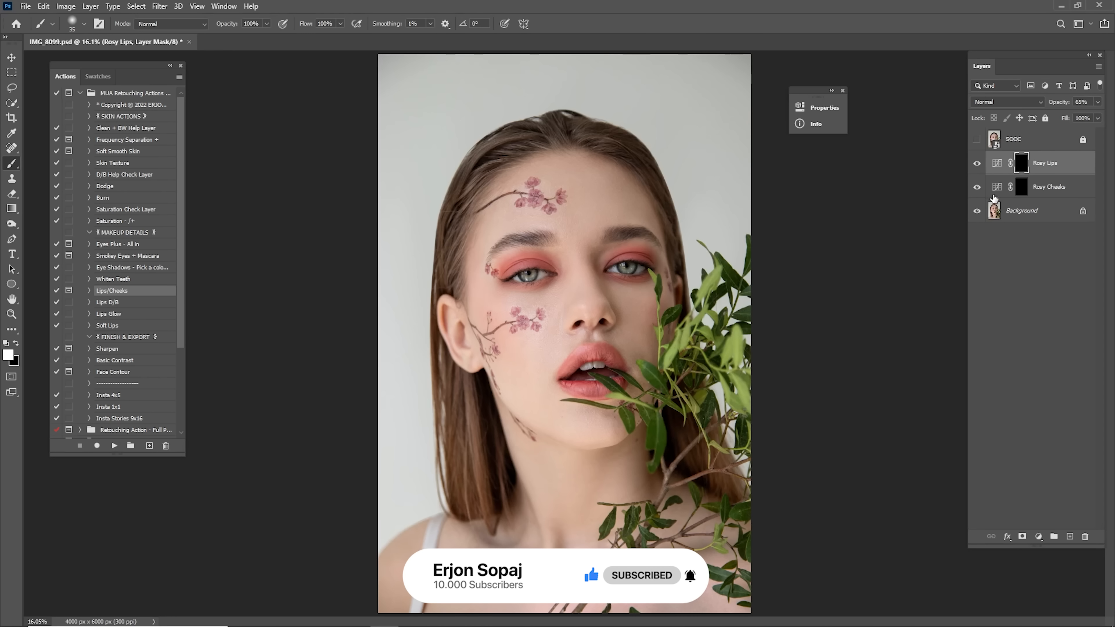
# Paint white over the lips on the Rosy Lips mask with a 125 px soft brush at 100% opacity
pyautogui.click(1022, 187)
pyautogui.press('z')
pyautogui.click(769, 300)
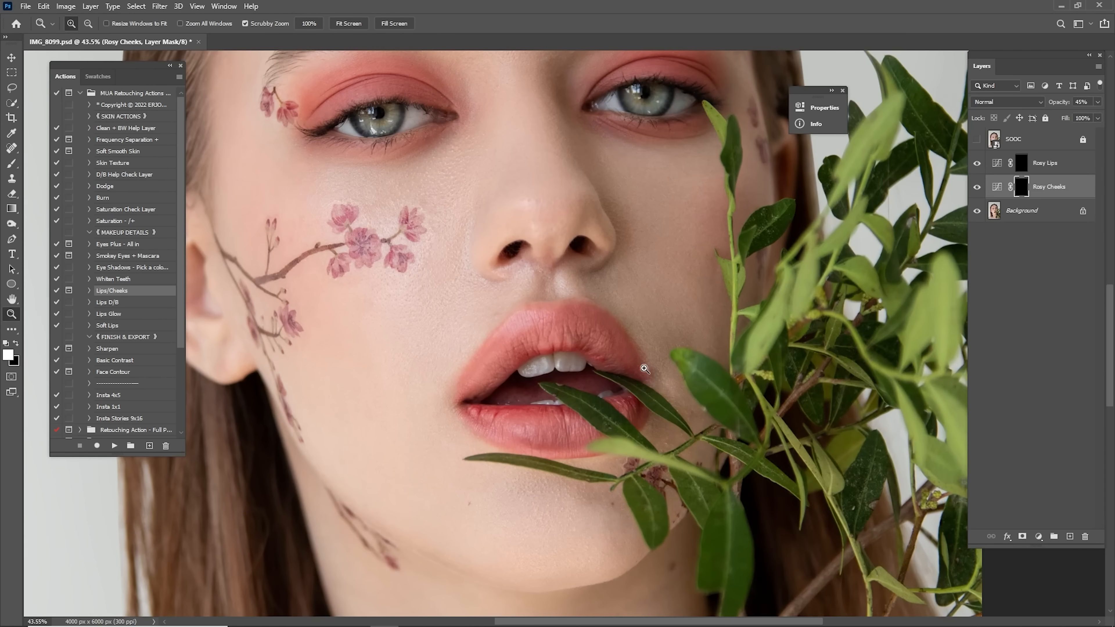
pyautogui.click(747, 292)
pyautogui.click(777, 290)
pyautogui.click(1028, 162)
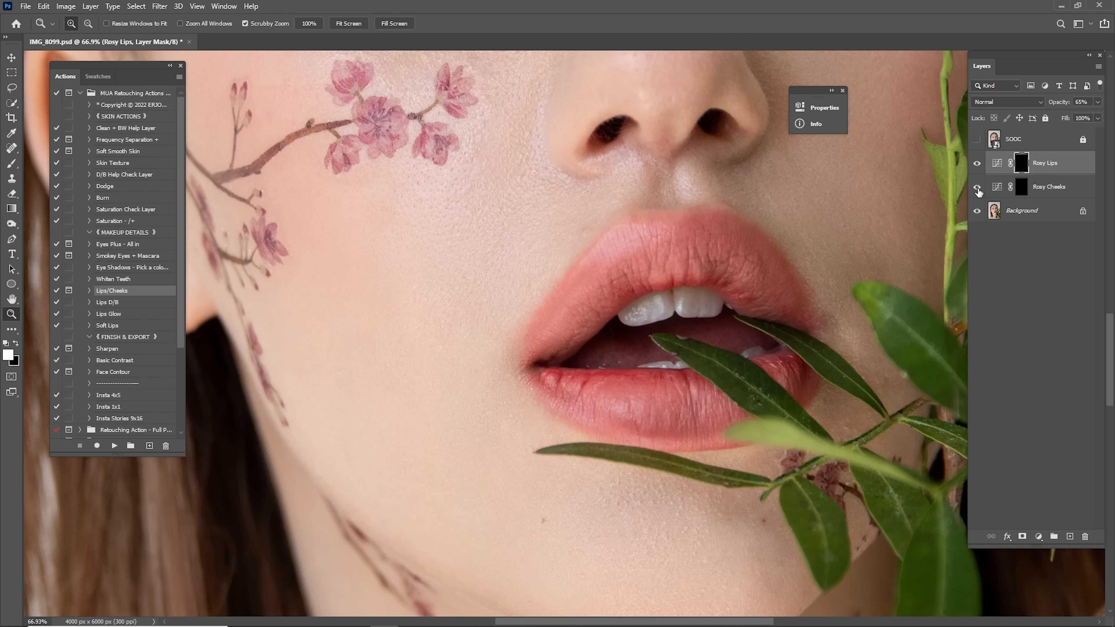
pyautogui.press('b')
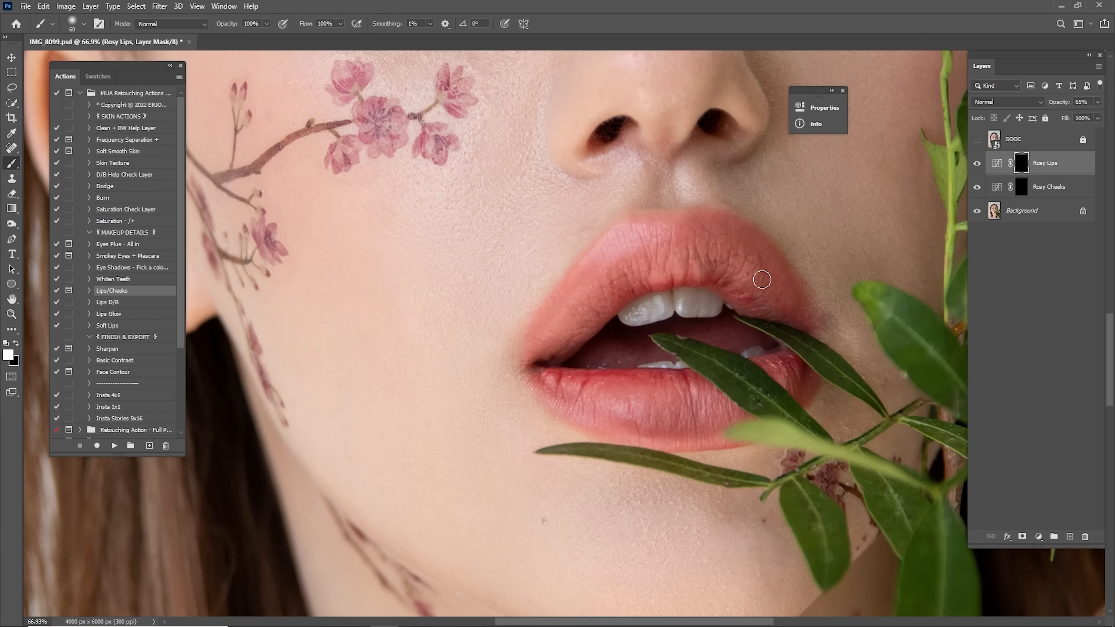
pyautogui.press(']')
pyautogui.press(']')
pyautogui.press(']')
pyautogui.press(']')
pyautogui.press(']')
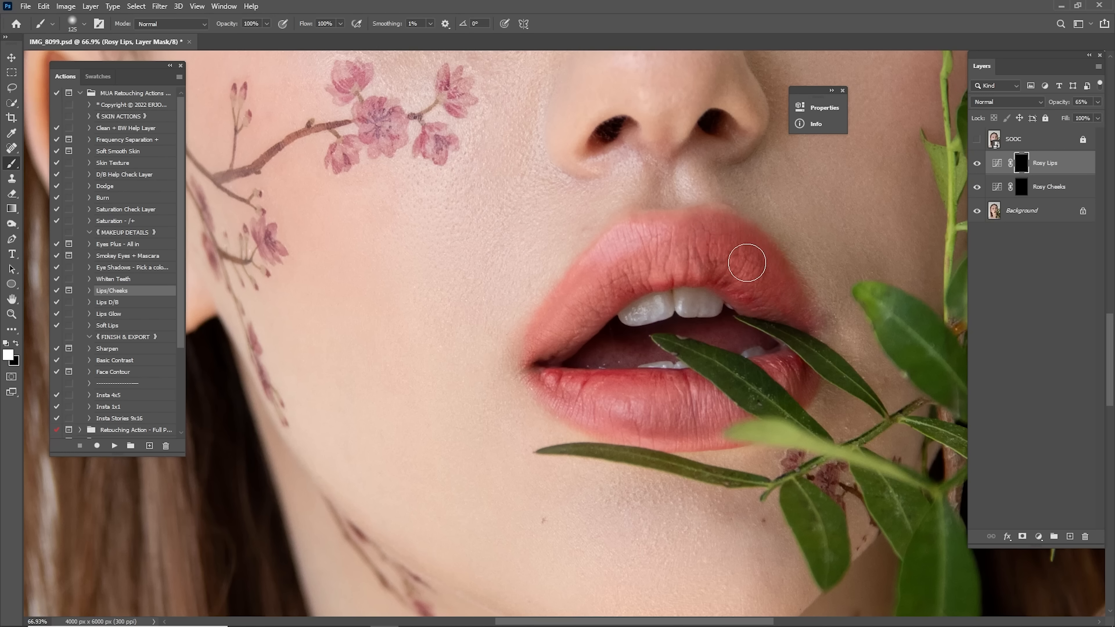
pyautogui.moveTo(747, 262)
pyautogui.mouseDown()
pyautogui.moveTo(695, 233)
pyautogui.moveTo(637, 242)
pyautogui.moveTo(583, 287)
pyautogui.moveTo(605, 256)
pyautogui.moveTo(545, 369)
pyautogui.moveTo(608, 406)
pyautogui.moveTo(656, 402)
pyautogui.moveTo(697, 423)
pyautogui.moveTo(685, 403)
pyautogui.moveTo(617, 403)
pyautogui.mouseUp()
# Extend the Rosy Lips mask to the remaining lip edges and mouth corner with a smaller brush of about 90 px
pyautogui.press('[')
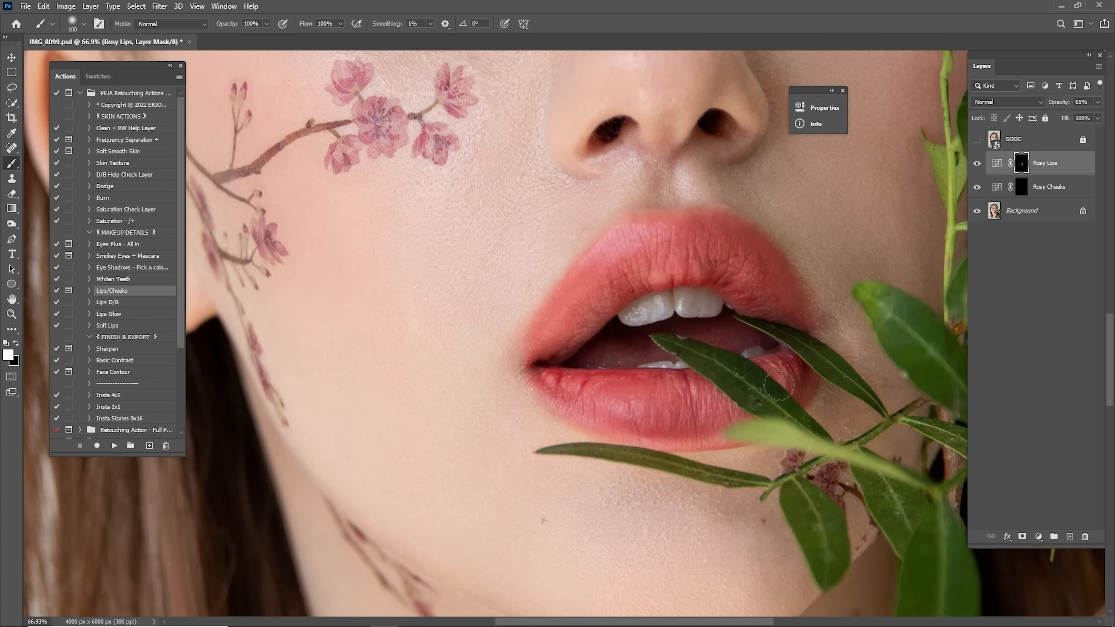
pyautogui.press(']')
pyautogui.press('[')
pyautogui.press('[')
pyautogui.moveTo(551, 351); pyautogui.dragTo(524, 353)
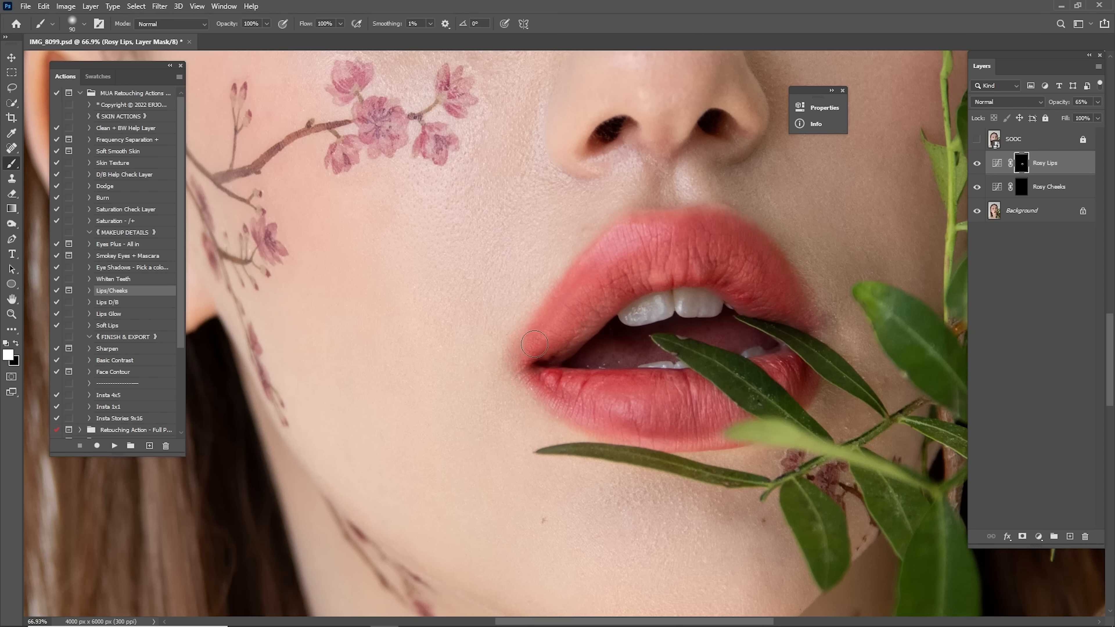
pyautogui.press('[')
# Compare the lips with and without the Rosy Lips layer and set its opacity to 32%
pyautogui.click(979, 163)
pyautogui.click(976, 174)
pyautogui.write('32')
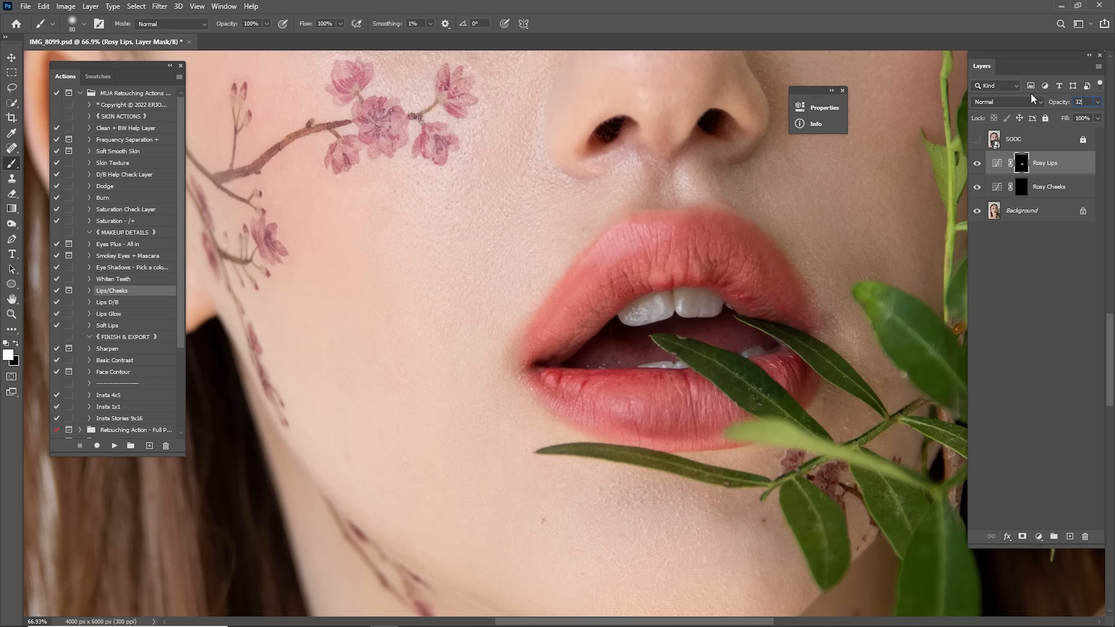
# Run the Lips D/B action and sample a light pink from the upper lip for painting on the Dodge layer
pyautogui.click(122, 303)
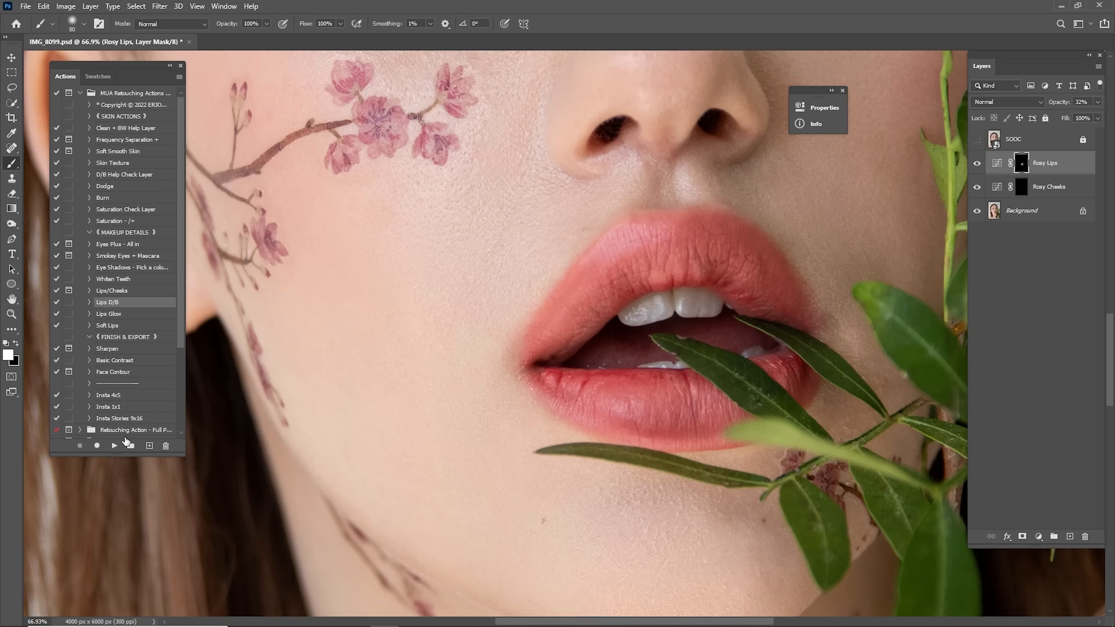
pyautogui.click(115, 446)
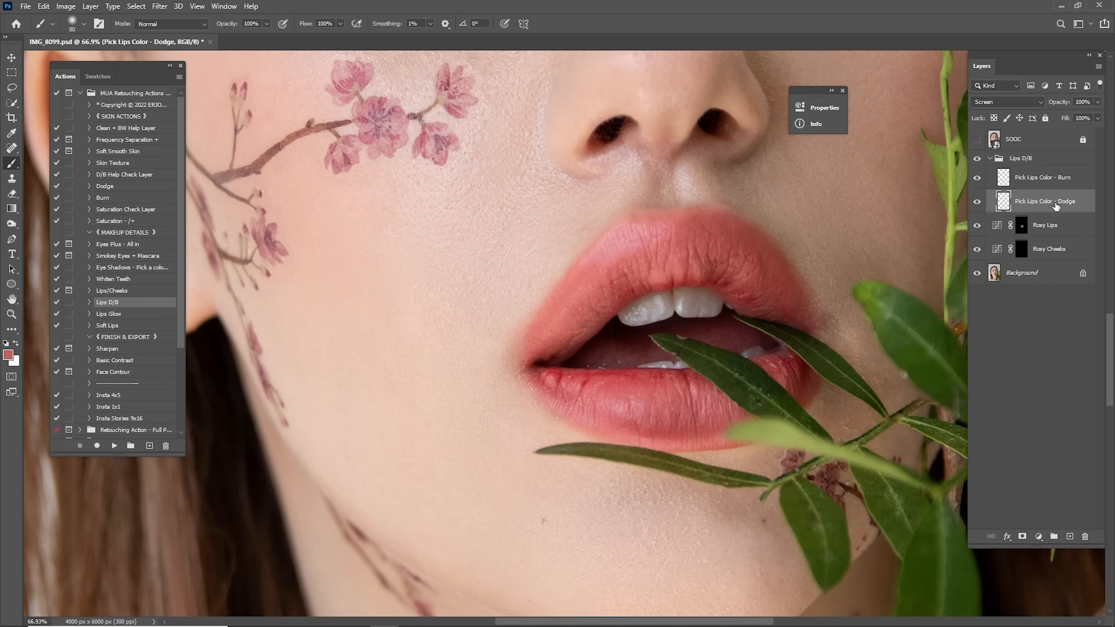
pyautogui.press('i')
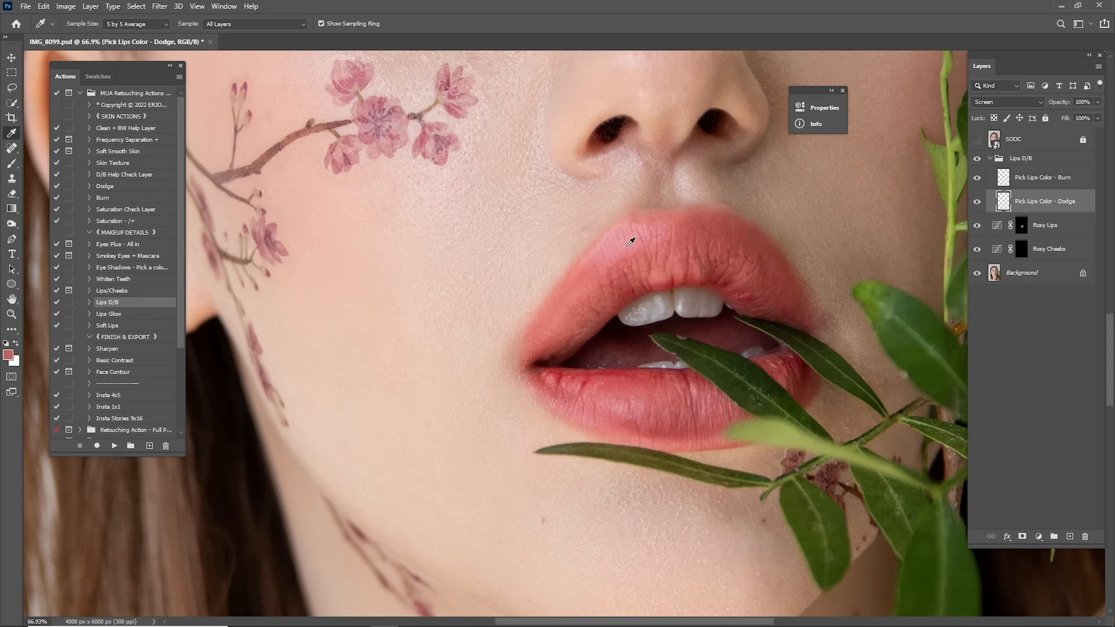
pyautogui.click(655, 240)
pyautogui.press('b')
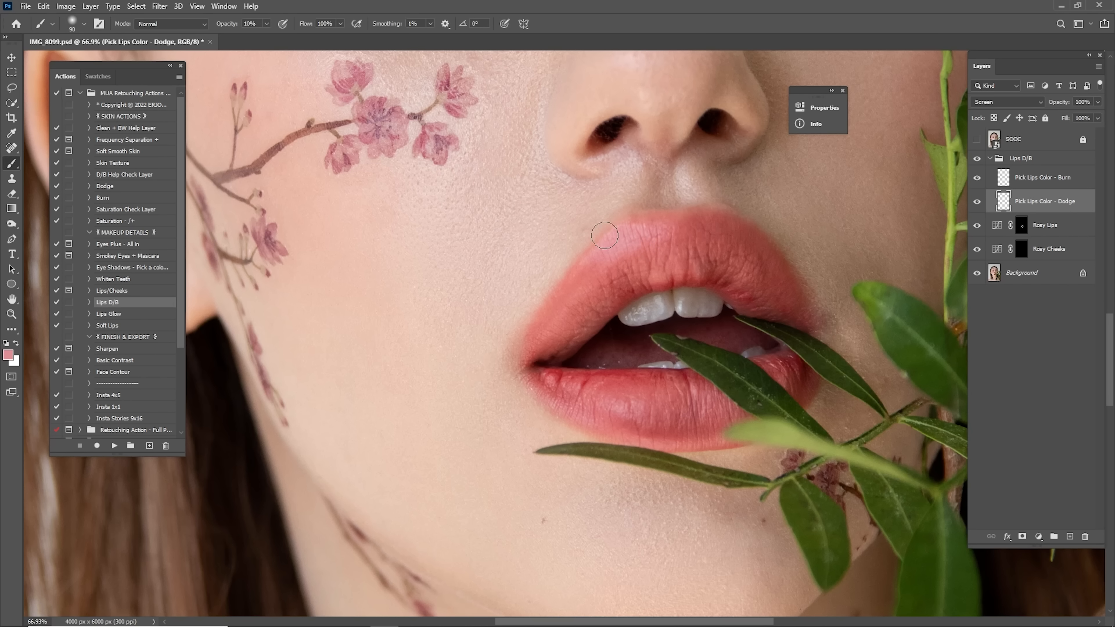
# Brush light pink highlights over the upper lip on the Pick Lips Color - Dodge layer at 10% brush opacity
pyautogui.press(']')
pyautogui.press(']')
pyautogui.press(']')
pyautogui.press('[')
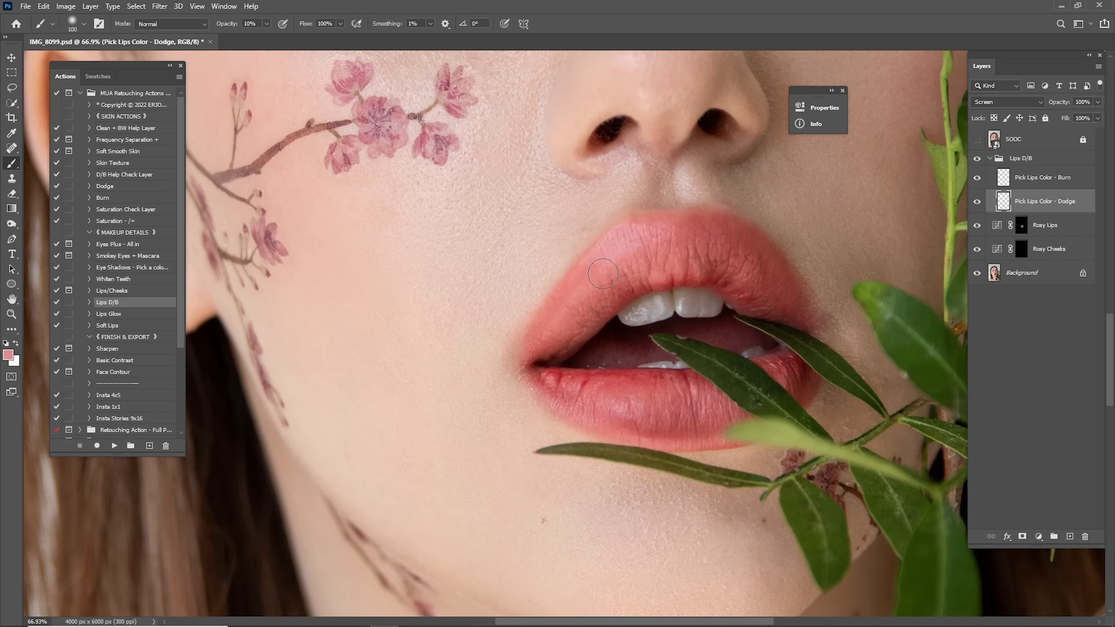
pyautogui.press('[')
pyautogui.press('[')
pyautogui.press('[')
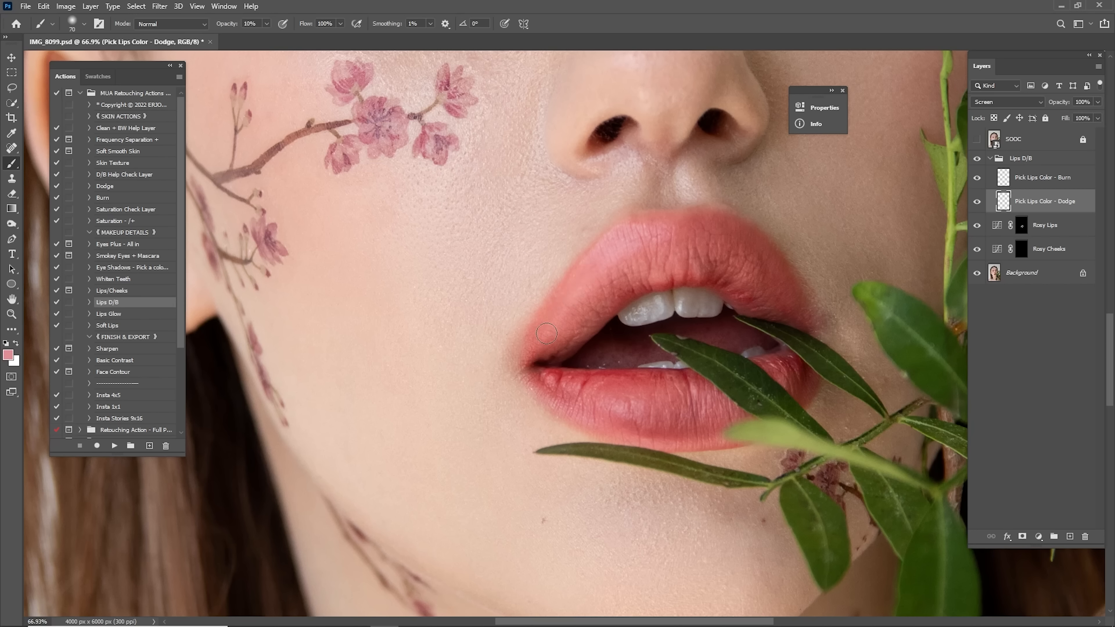
pyautogui.press('[')
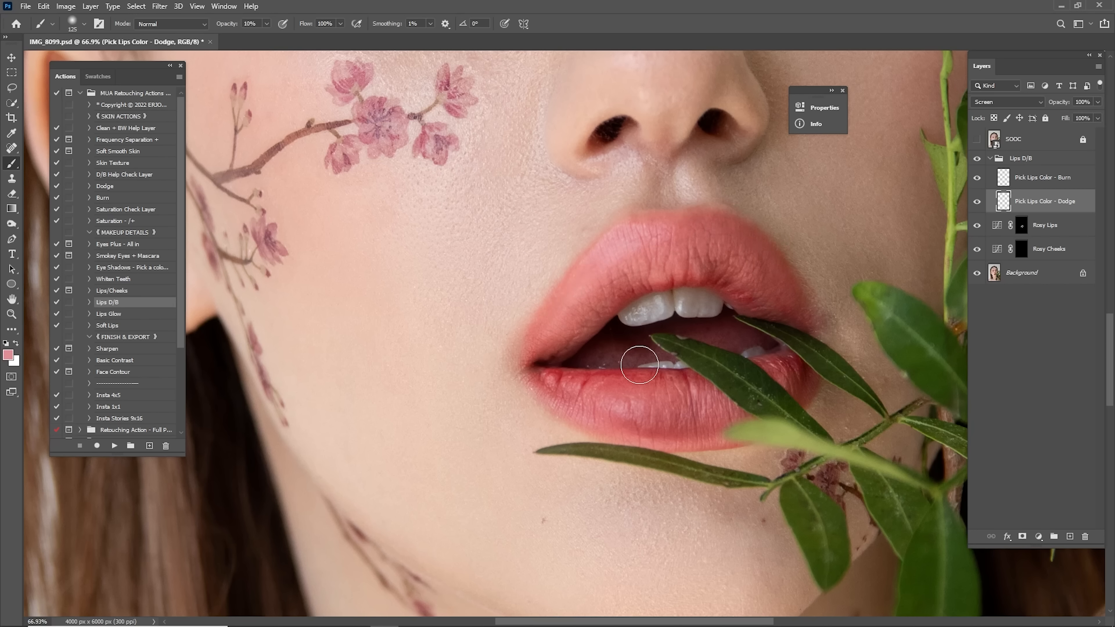
# Brush light pink highlights over the lower lip on the Dodge layer with a brush of about 90 to 125 px
pyautogui.press('[')
pyautogui.press('[')
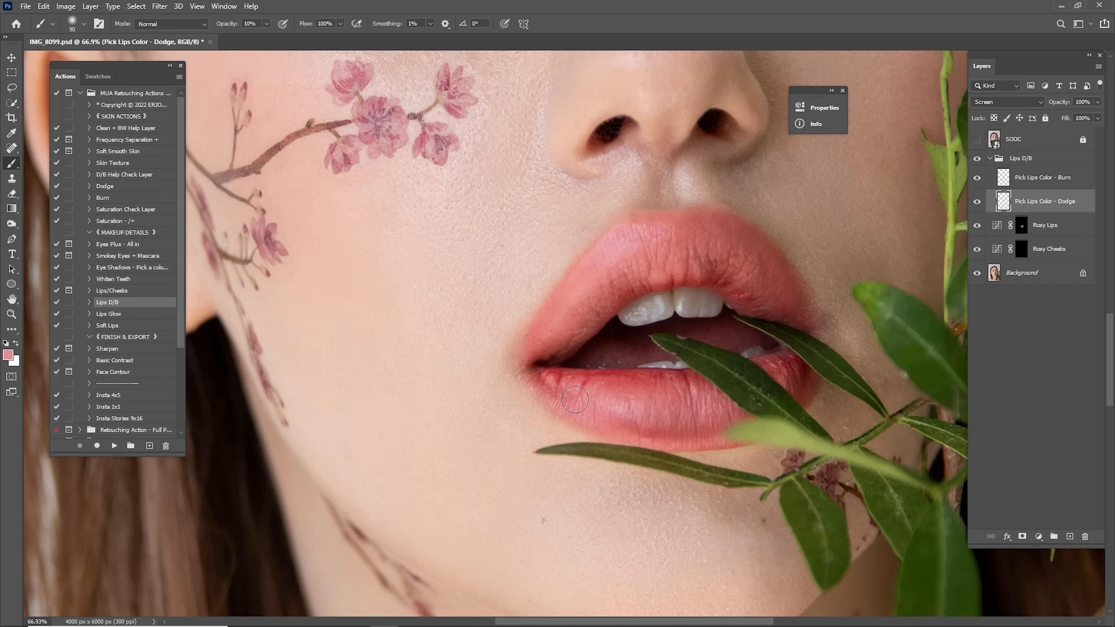
pyautogui.press(']')
pyautogui.press('[')
# Compare the portrait with and without the Pick Lips Color - Dodge layer and set its opacity to 50%
pyautogui.hotkey('ctrl', '0')
pyautogui.click(977, 202)
pyautogui.click(978, 202)
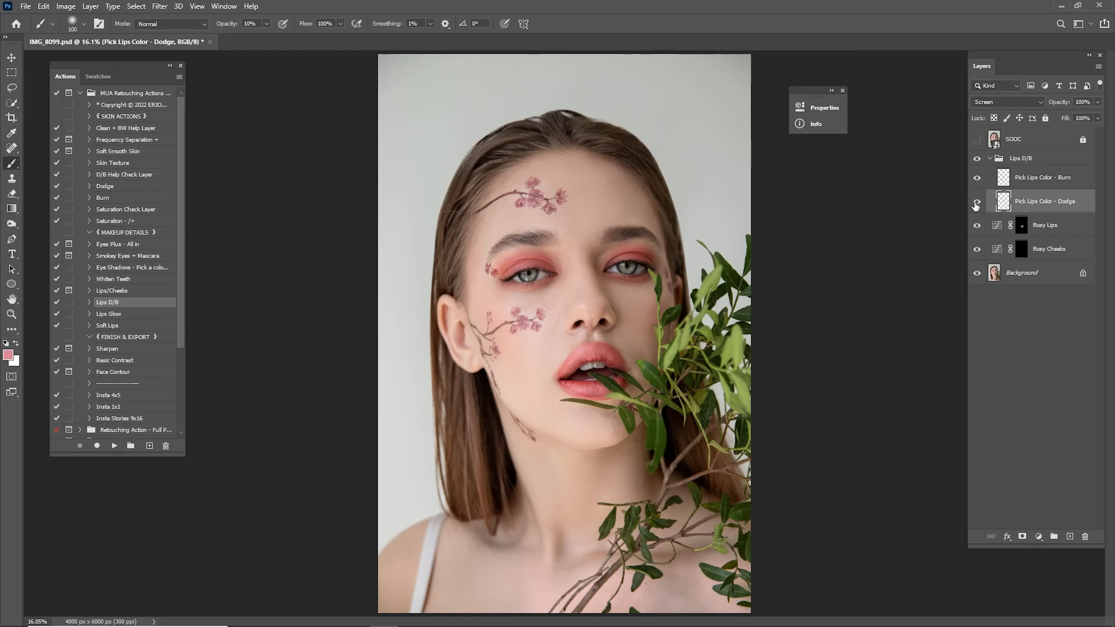
pyautogui.click(977, 203)
pyautogui.click(977, 202)
pyautogui.click(977, 202)
pyautogui.click(977, 202)
pyautogui.write('5')
# Select the Pick Lips Color - Burn layer and sample a dark red from the upper lip as the brush color
pyautogui.write('z')
pyautogui.moveTo(599, 355); pyautogui.dragTo(796, 313)
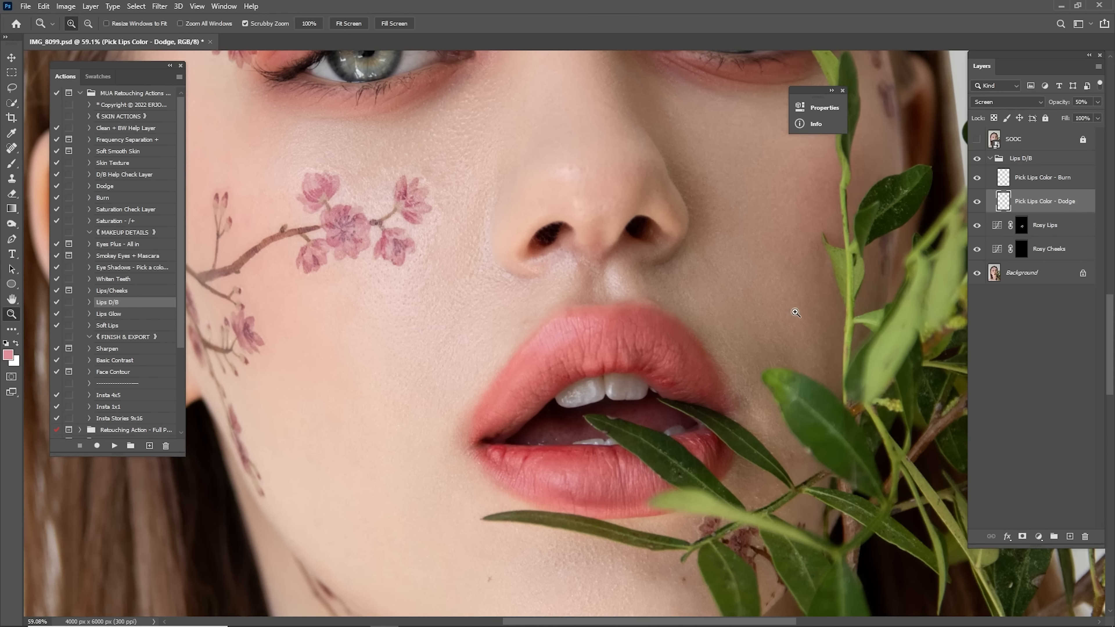
pyautogui.click(1018, 180)
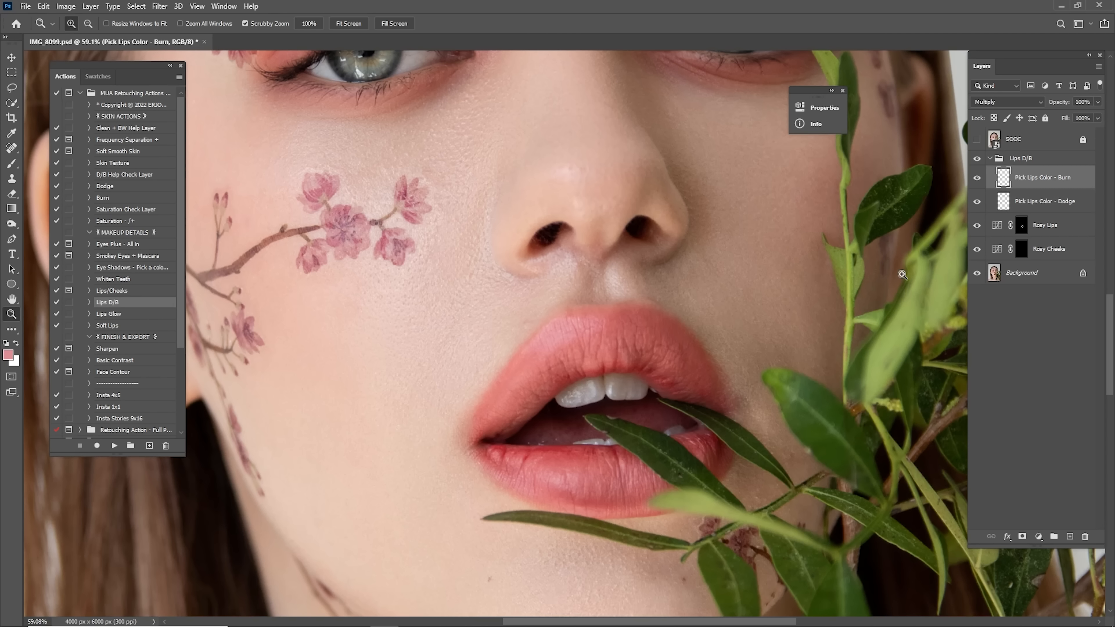
pyautogui.moveTo(689, 348); pyautogui.dragTo(741, 277)
pyautogui.press('b')
pyautogui.keyDown('alt'); pyautogui.click(696, 277); pyautogui.keyUp('alt')
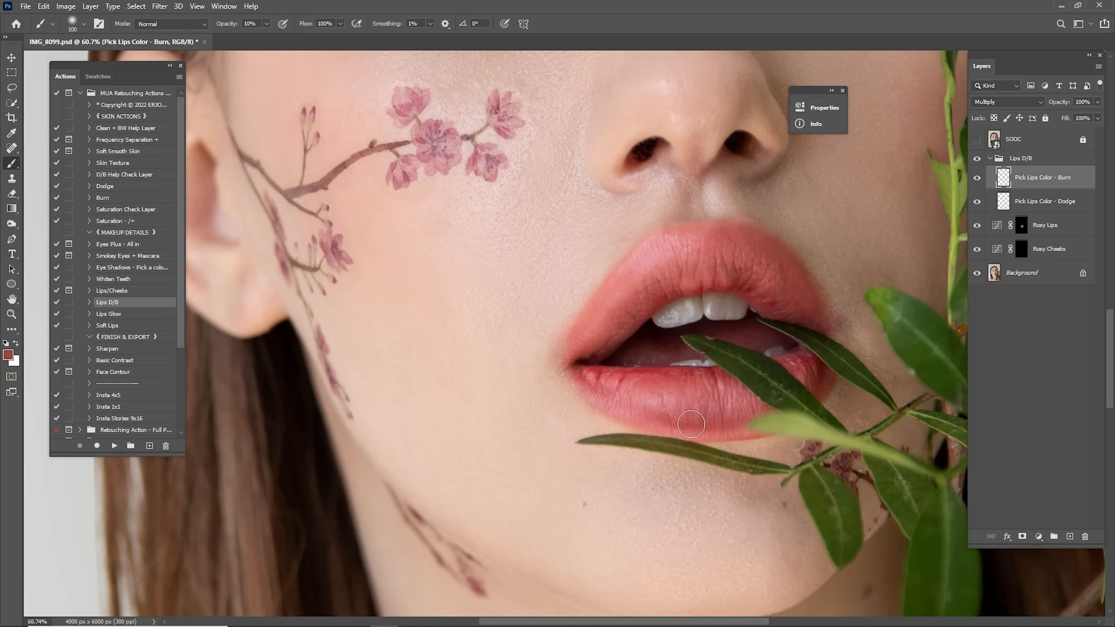
# Brush dark red shading onto the lips on the Burn layer with a soft brush of about 125 px at 10% opacity
pyautogui.press(']')
pyautogui.press(']')
pyautogui.press('[')
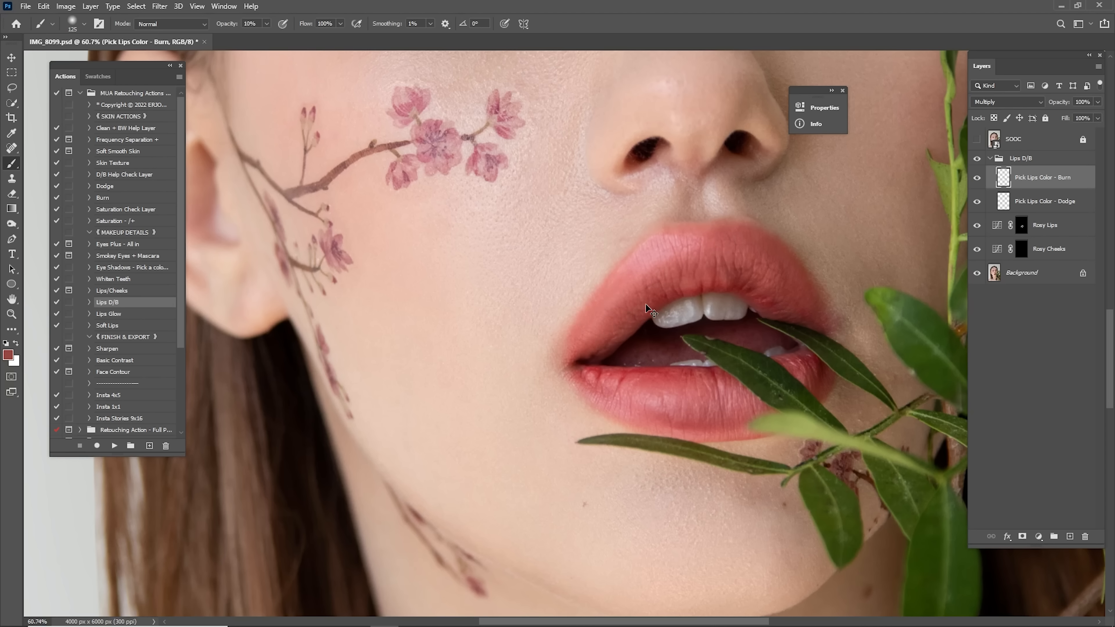
# Compare the portrait with and without the Pick Lips Color - Burn layer and set its opacity to 25%
pyautogui.hotkey('ctrl', '0')
pyautogui.click(977, 179)
pyautogui.click(977, 179)
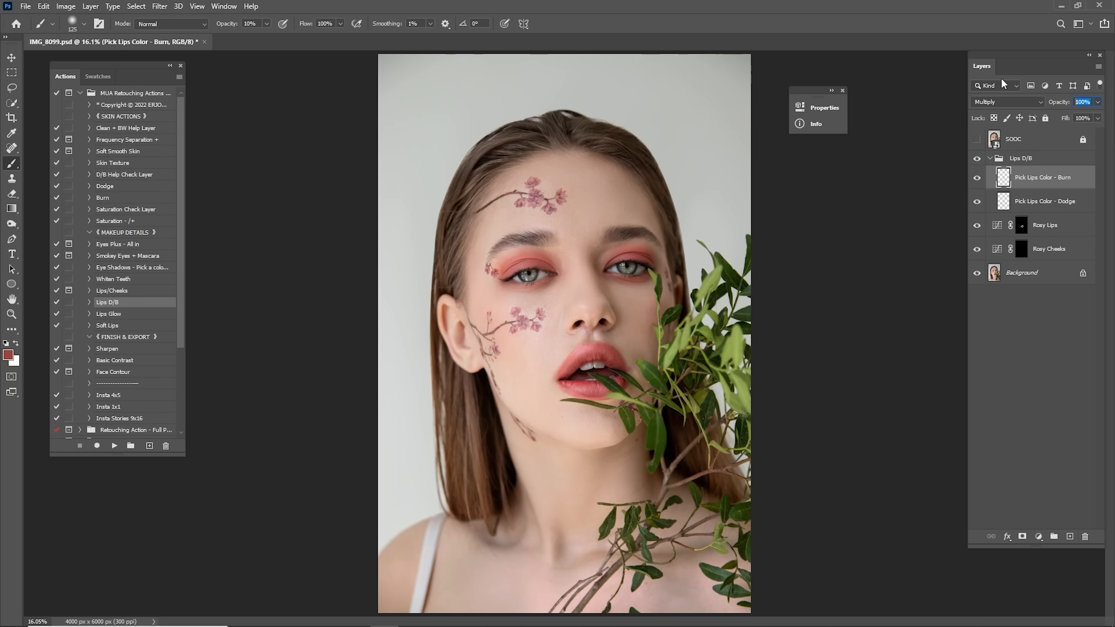
pyautogui.write('25')
pyautogui.press('Return')
# Move the Rosy Lips layer to the top of the Lips D/B group and collapse the group
pyautogui.moveTo(1043, 229); pyautogui.dragTo(1023, 169)
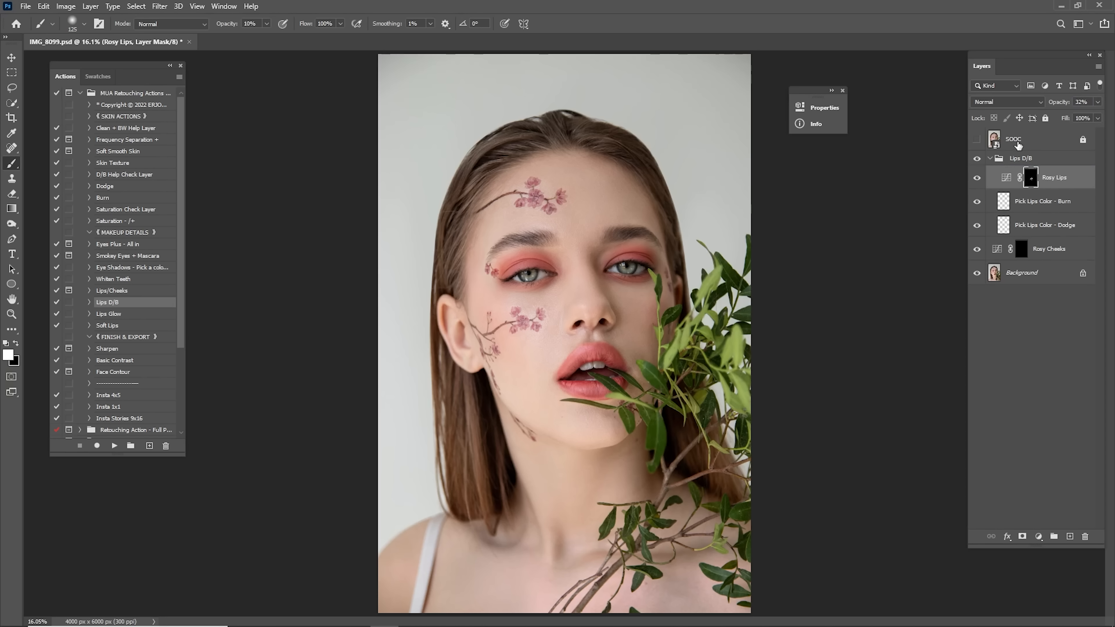
pyautogui.click(991, 159)
pyautogui.click(978, 159)
pyautogui.click(978, 159)
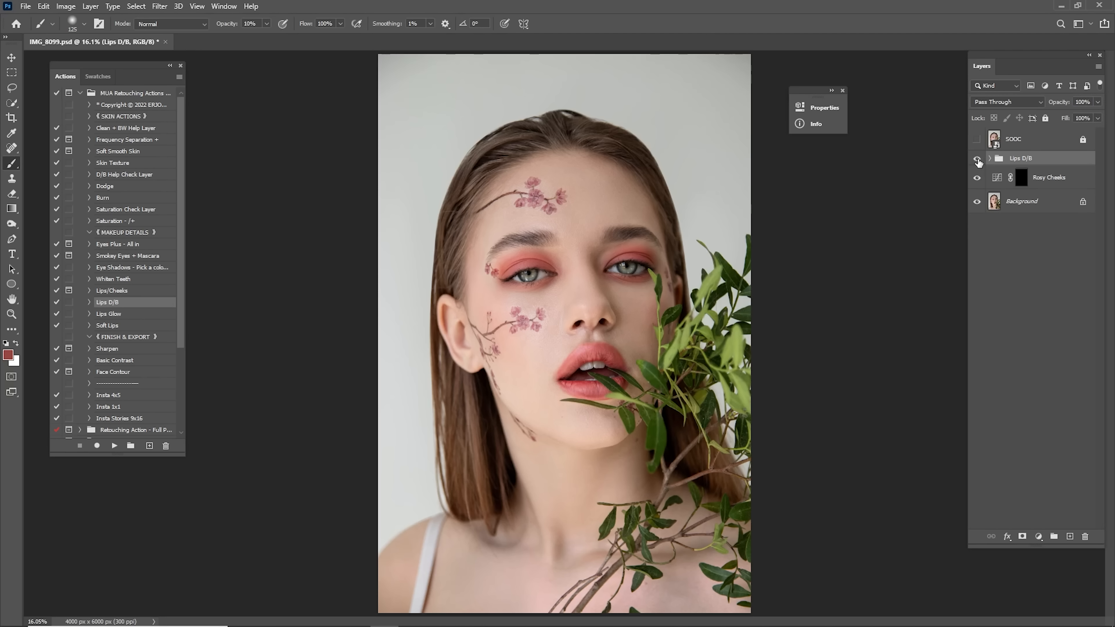
# Compare the portrait with and without the Lips D/B group and adjust the group's opacity
pyautogui.click(978, 160)
pyautogui.click(978, 160)
pyautogui.click(978, 161)
pyautogui.click(978, 159)
pyautogui.write('5')
pyautogui.click(976, 162)
pyautogui.click(977, 159)
# Move the Rosy Cheeks layer above the Lips D/B group and brush white over both cheeks on its mask at 20% opacity
pyautogui.moveTo(1022, 177); pyautogui.dragTo(1009, 156)
pyautogui.press('z')
pyautogui.moveTo(540, 325)
pyautogui.mouseDown()
pyautogui.moveTo(566, 343)
pyautogui.moveTo(620, 288)
pyautogui.mouseUp()
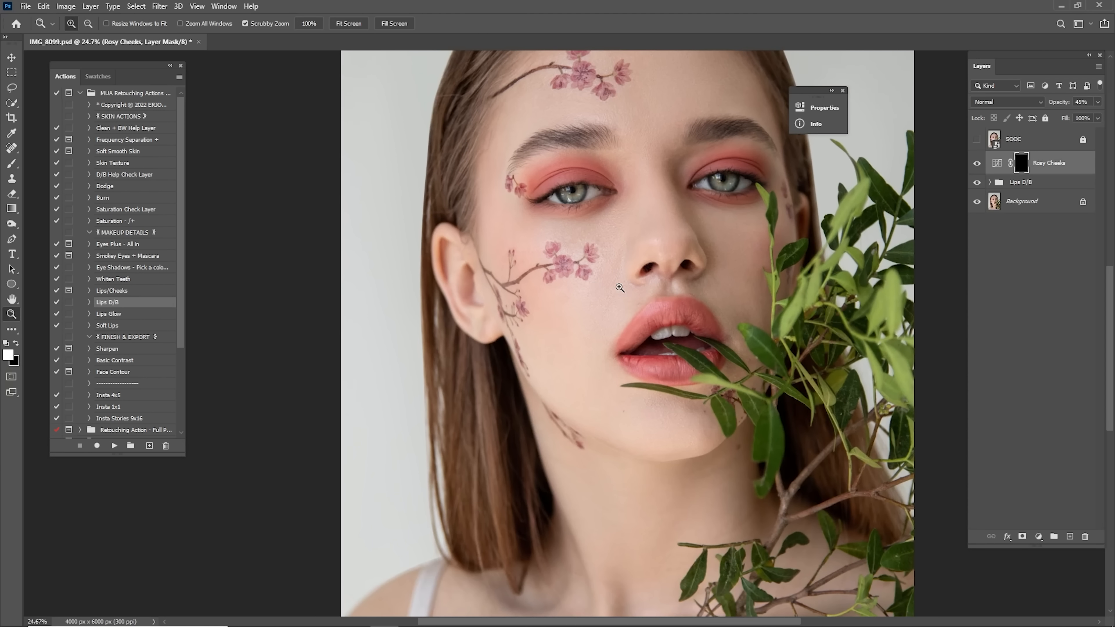
pyautogui.press('b')
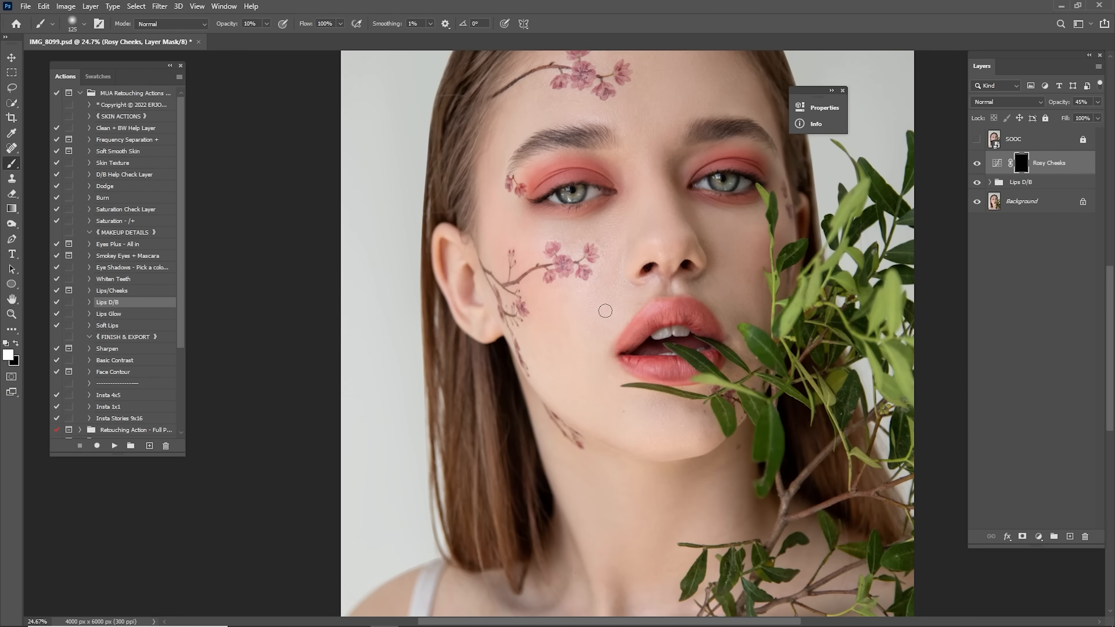
pyautogui.press(']')
pyautogui.press(']')
pyautogui.press(']')
pyautogui.press(']')
pyautogui.press(']')
pyautogui.press(']')
pyautogui.press(']')
pyautogui.press(']')
pyautogui.press(']')
pyautogui.press(']')
pyautogui.press(']')
pyautogui.press(']')
pyautogui.press('[')
pyautogui.moveTo(523, 273)
pyautogui.mouseDown()
pyautogui.moveTo(543, 307)
pyautogui.moveTo(514, 267)
pyautogui.moveTo(521, 280)
pyautogui.mouseUp()
pyautogui.press('[')
pyautogui.press('[')
pyautogui.moveTo(768, 265); pyautogui.dragTo(786, 259)
pyautogui.press(']')
pyautogui.press('[')
pyautogui.press('[')
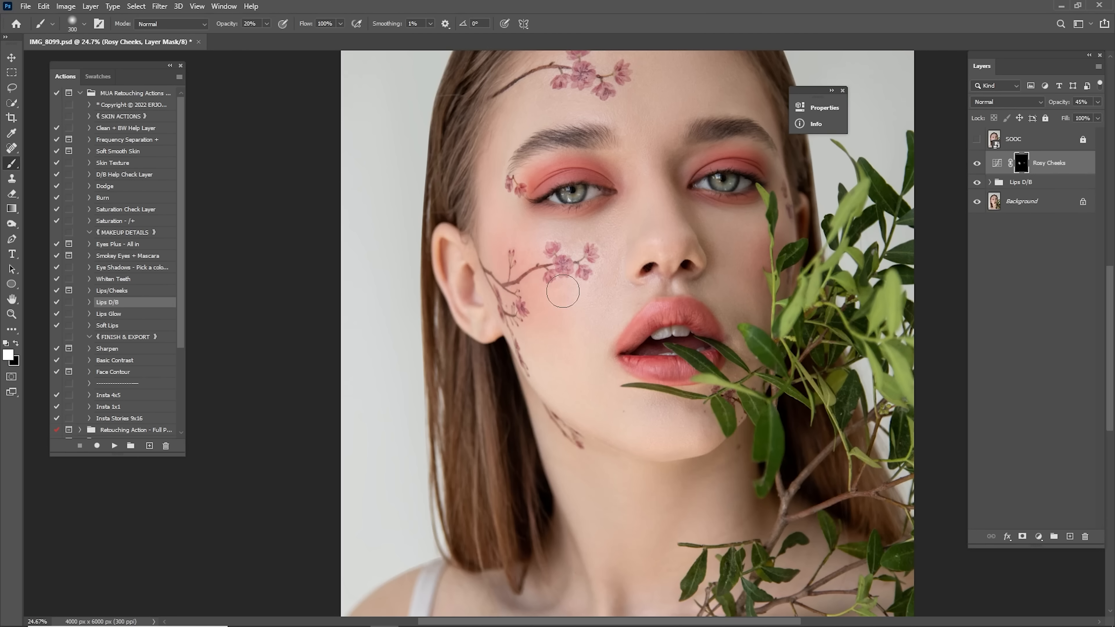
# Paint black at 100% opacity on the Rosy Cheeks mask to clear the blush from the leaf beside the cheek
pyautogui.press('z')
pyautogui.moveTo(738, 263)
pyautogui.mouseDown()
pyautogui.moveTo(818, 259)
pyautogui.moveTo(711, 305)
pyautogui.mouseUp()
pyautogui.press('b')
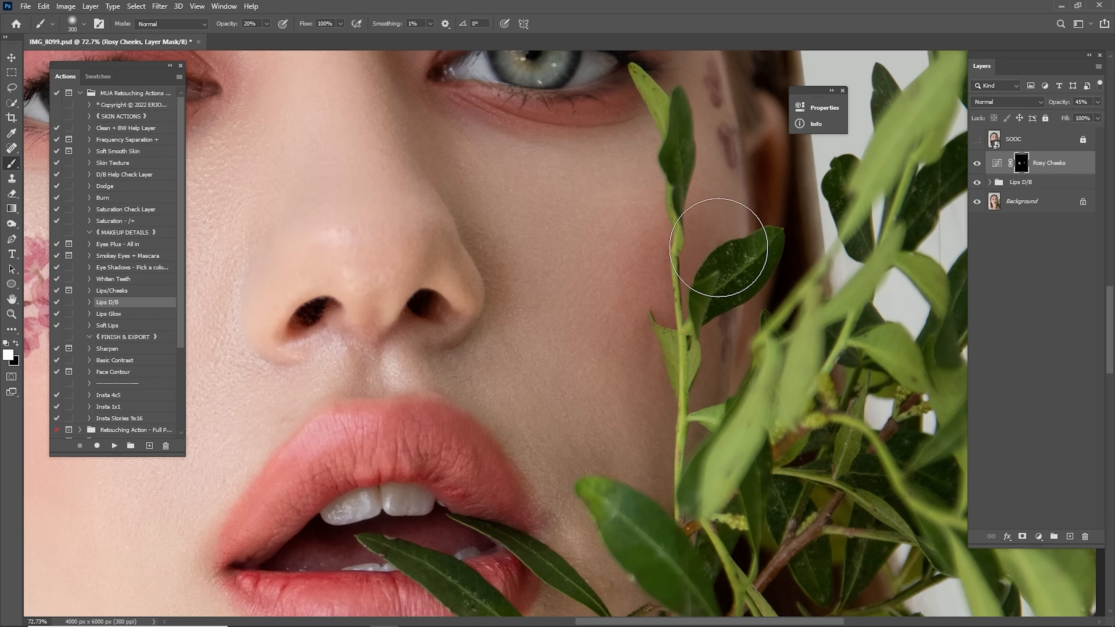
pyautogui.press('x')
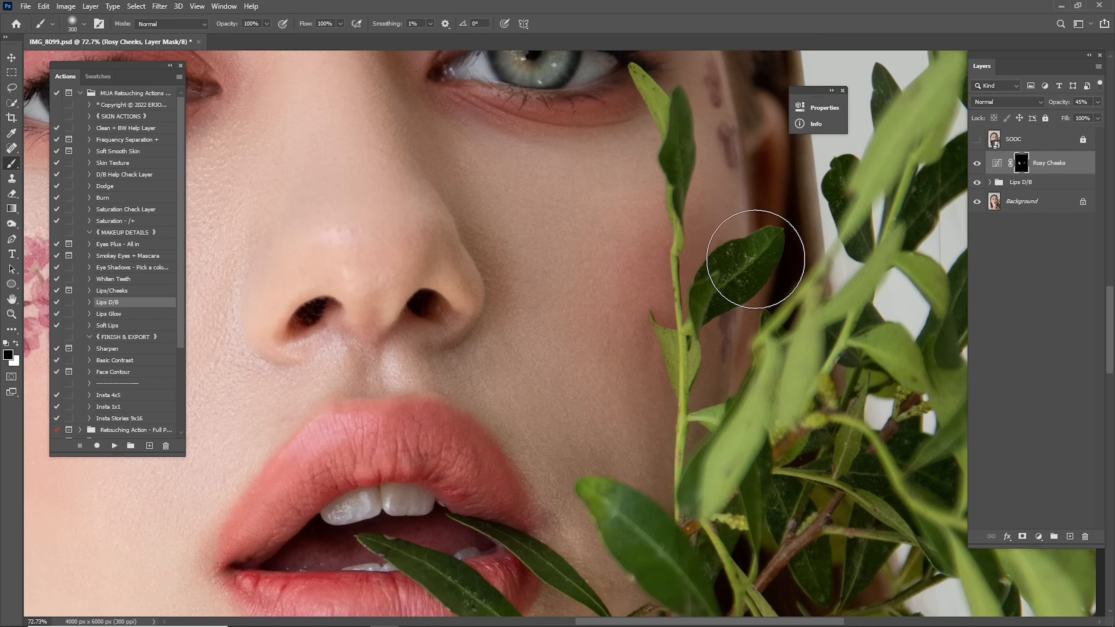
pyautogui.press('[')
pyautogui.press('[')
pyautogui.press('[')
pyautogui.press('[')
pyautogui.press('[')
pyautogui.press('[')
pyautogui.press('[')
pyautogui.moveTo(712, 289)
pyautogui.mouseDown()
pyautogui.moveTo(746, 285)
pyautogui.moveTo(718, 290)
pyautogui.mouseUp()
pyautogui.press('[')
pyautogui.press('[')
pyautogui.press('[')
pyautogui.press('[')
pyautogui.press('[')
pyautogui.press(']')
# Compare the portrait without Rosy Cheeks and against the SOOC original, and set the Rosy Cheeks layer's opacity to 25%
pyautogui.hotkey('ctrl', '0')
pyautogui.click(978, 166)
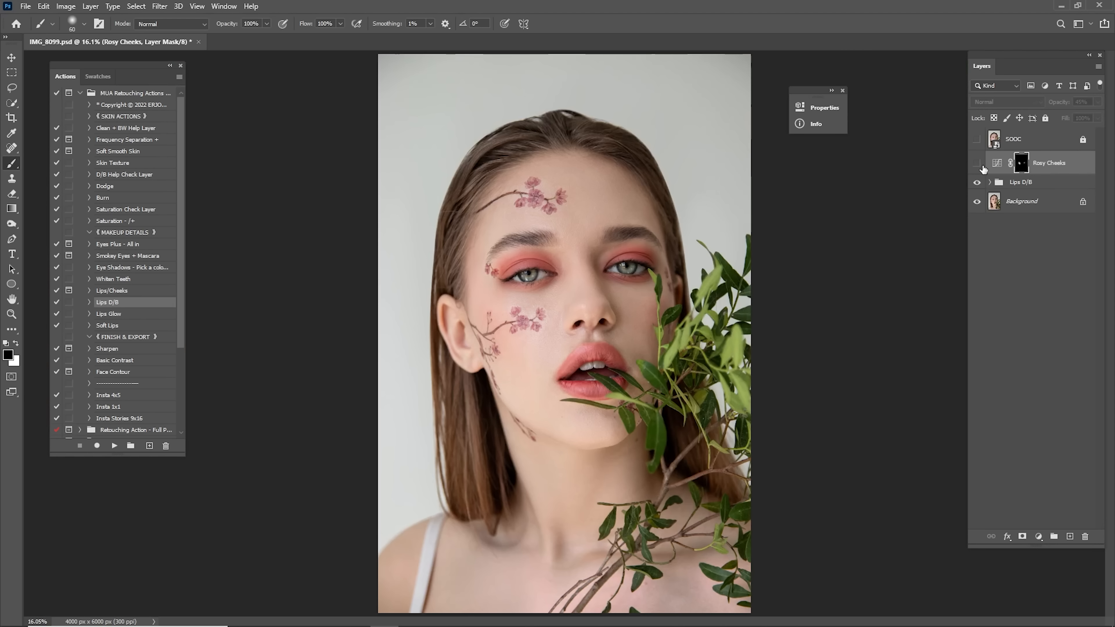
pyautogui.click(978, 166)
pyautogui.click(978, 166)
pyautogui.click(1002, 163)
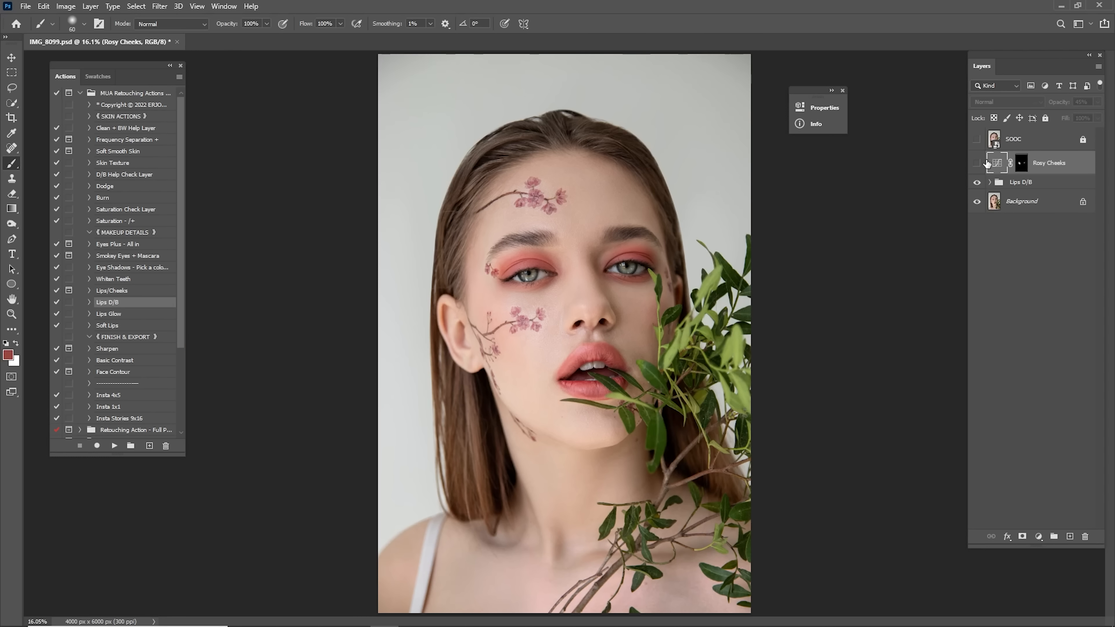
pyautogui.click(978, 164)
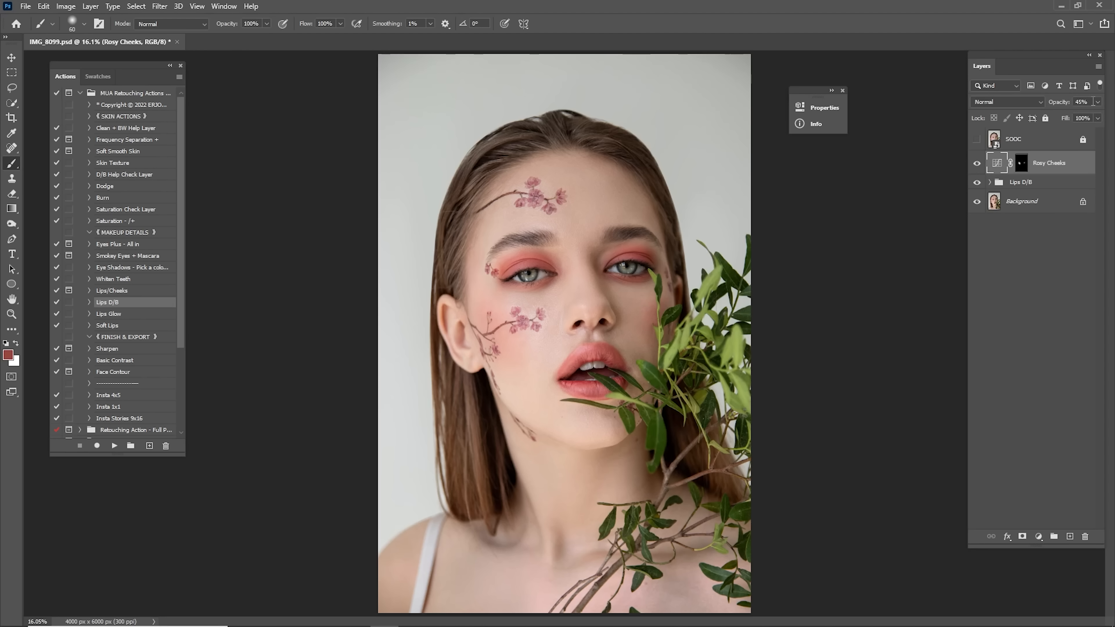
pyautogui.write('3')
pyautogui.click(977, 140)
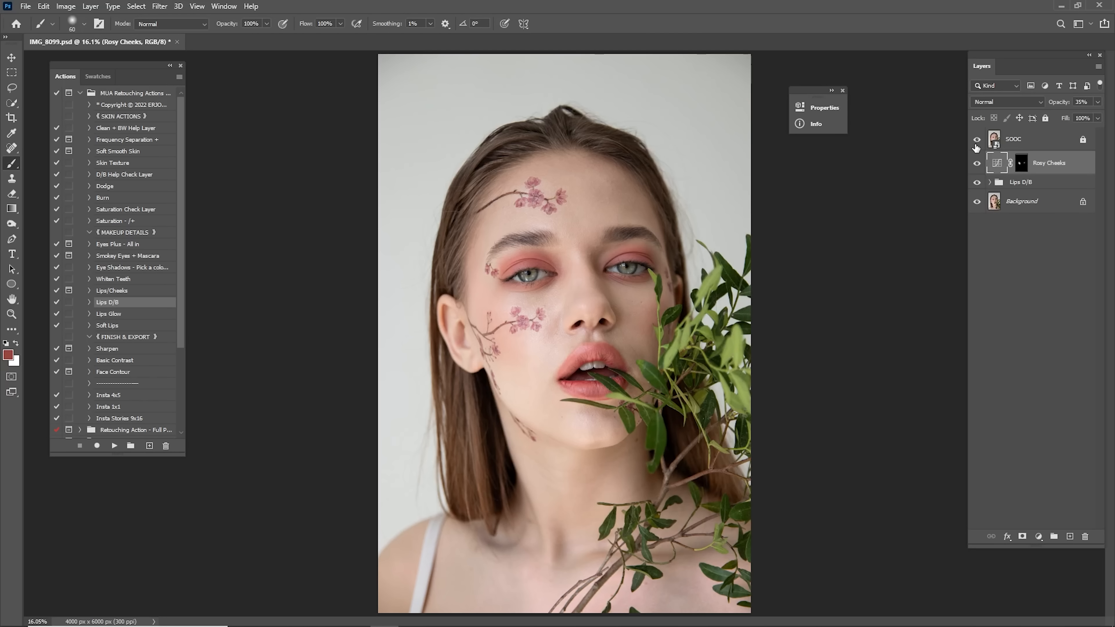
pyautogui.click(977, 140)
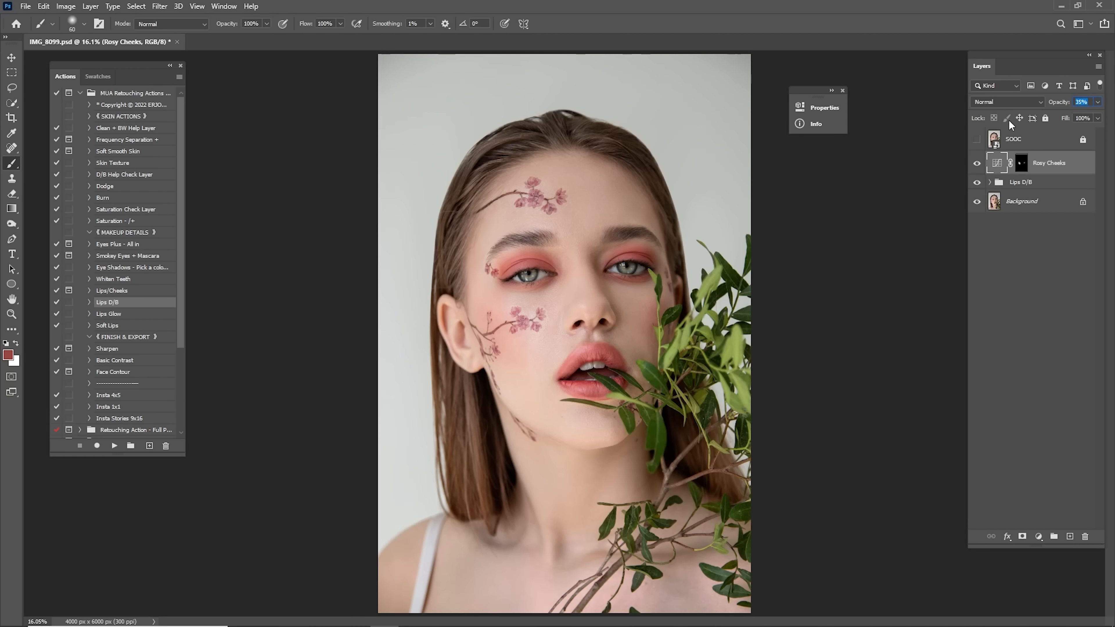
pyautogui.write('25')
# Merge the Rosy Cheeks layer and the Lips D/B group into the Background layer
pyautogui.keyDown('shift'); pyautogui.click(1039, 203); pyautogui.keyUp('shift')
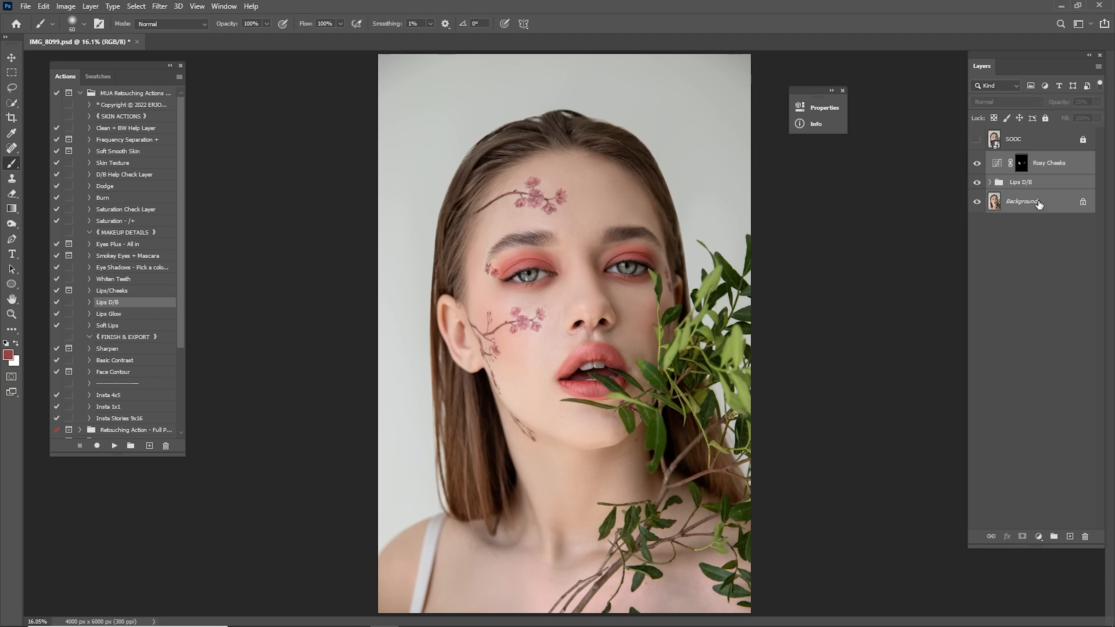
pyautogui.rightClick(1044, 176)
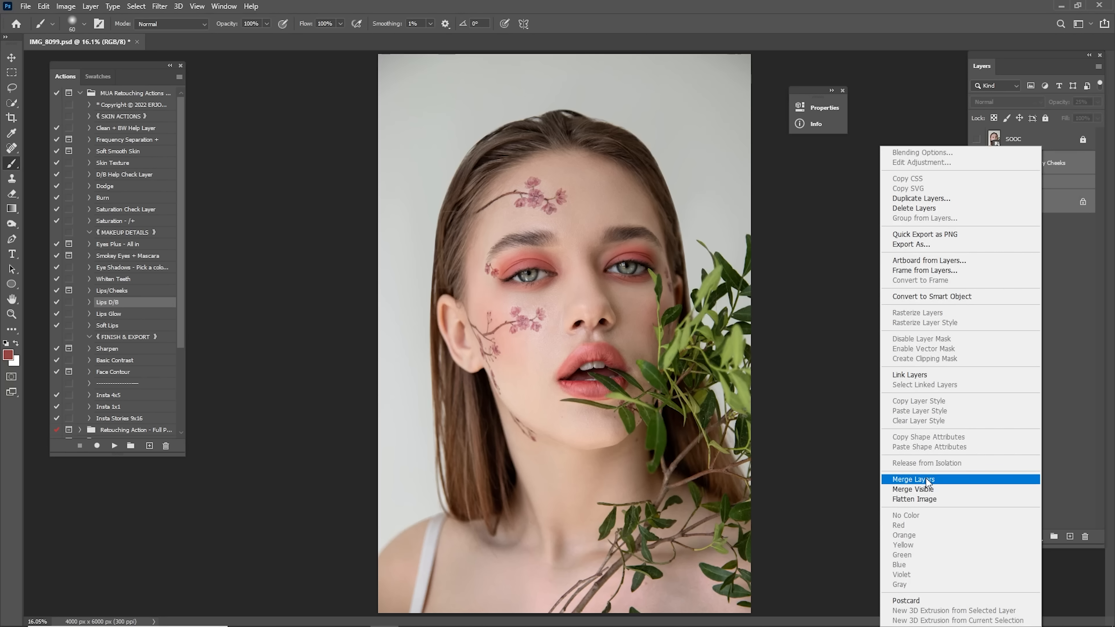
pyautogui.click(944, 478)
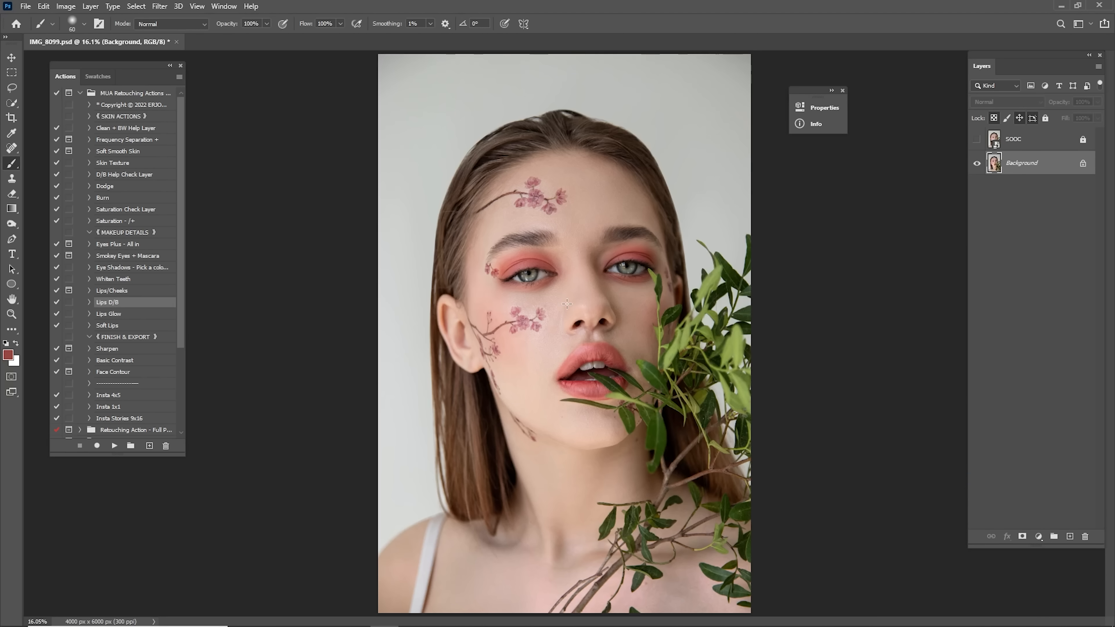
# Run the Lips Glow action on the merged portrait
pyautogui.click(122, 326)
pyautogui.click(114, 315)
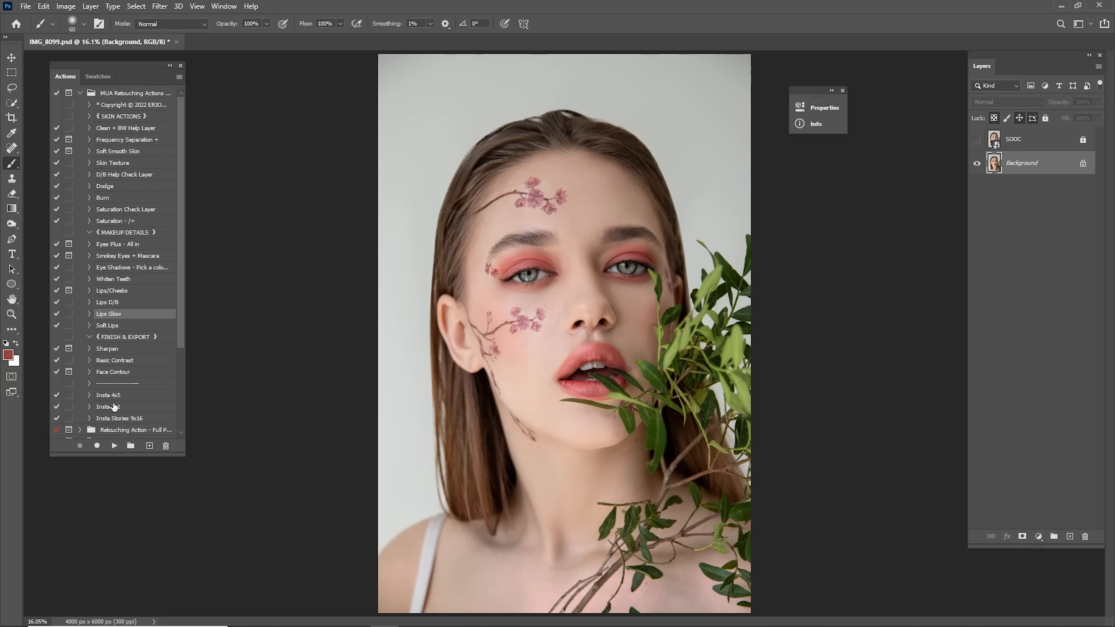
pyautogui.click(114, 446)
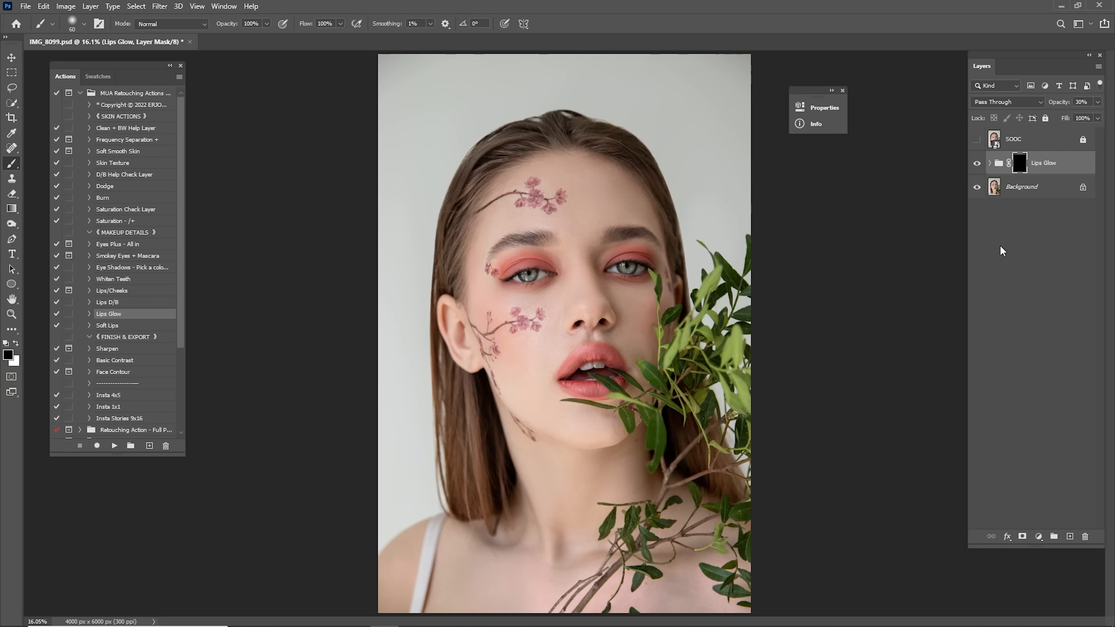
# Brush white over the lips on the Lips Glow mask with a 125 px brush at 100% opacity
pyautogui.press('z')
pyautogui.click(611, 374)
pyautogui.press('x')
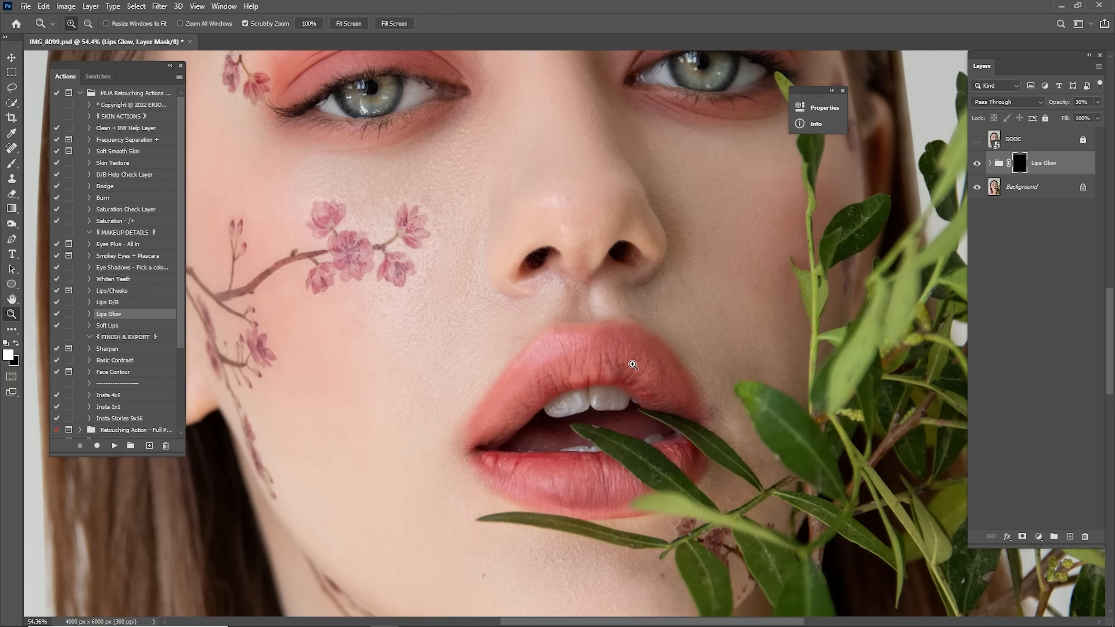
pyautogui.click(628, 352)
pyautogui.press('b')
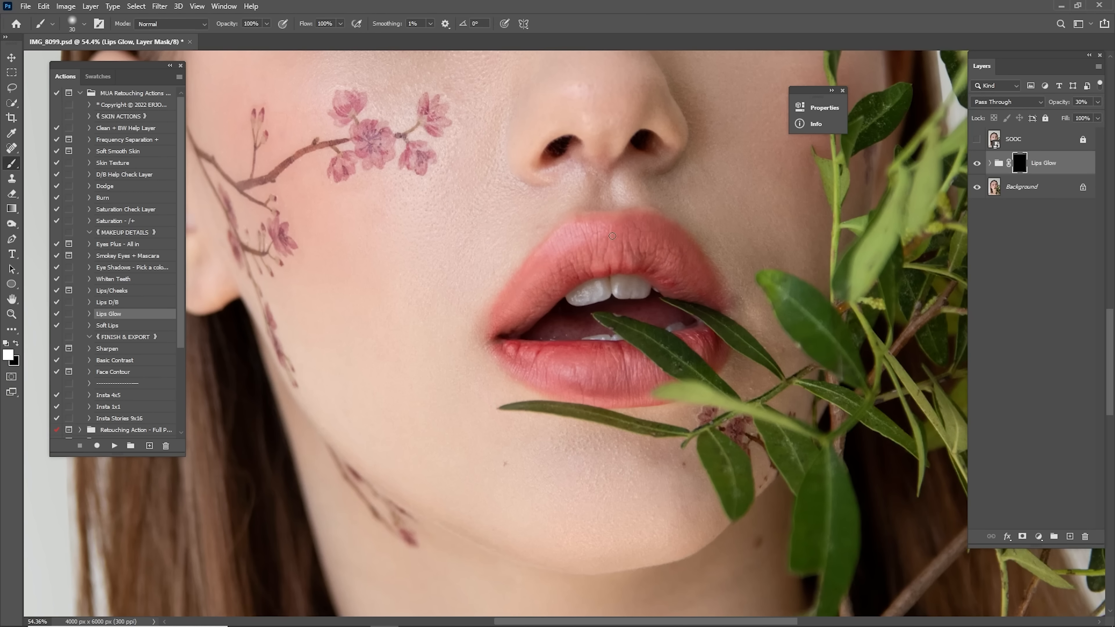
pyautogui.press(']')
pyautogui.press(']')
pyautogui.press(']')
pyautogui.press(']')
pyautogui.press(']')
pyautogui.press(']')
pyautogui.press(']')
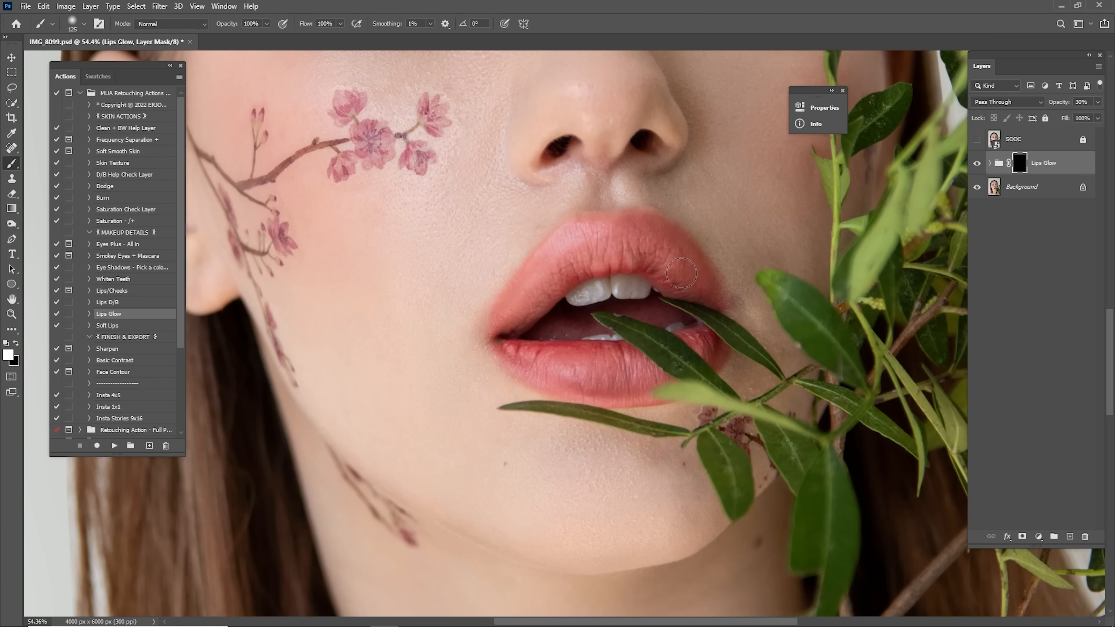
pyautogui.moveTo(511, 364)
pyautogui.mouseDown()
pyautogui.moveTo(623, 380)
pyautogui.moveTo(514, 347)
pyautogui.moveTo(675, 364)
pyautogui.moveTo(709, 317)
pyautogui.moveTo(645, 245)
pyautogui.mouseUp()
pyautogui.moveTo(536, 283)
pyautogui.mouseDown()
pyautogui.moveTo(673, 262)
pyautogui.moveTo(680, 284)
pyautogui.mouseUp()
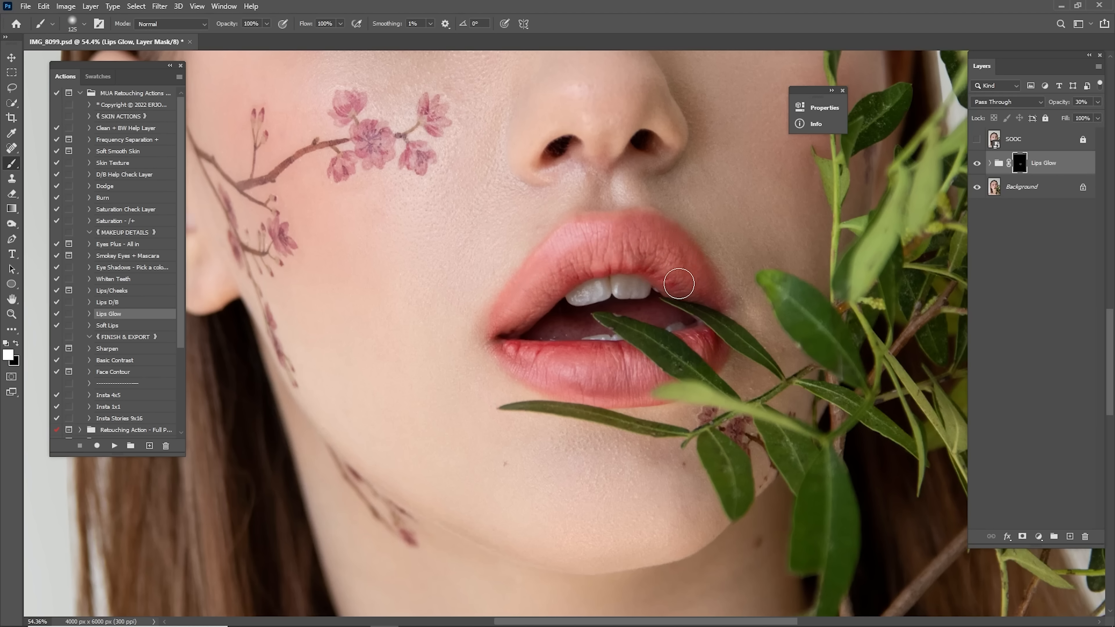
# Compare the portrait with and without the Lips Glow group and lower the group's opacity
pyautogui.hotkey('ctrl', '0')
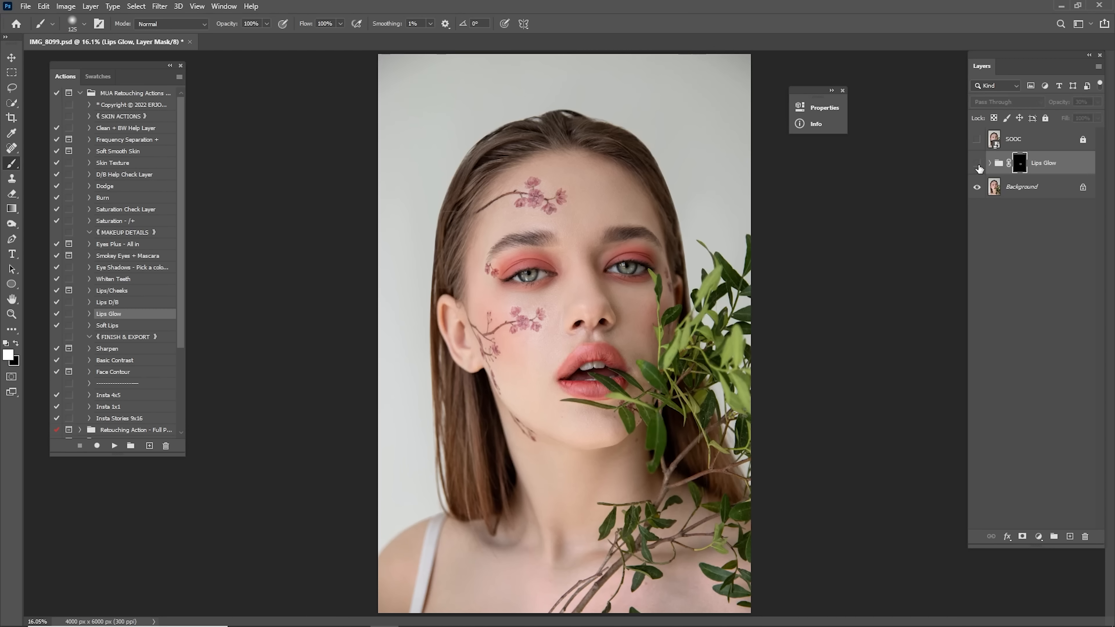
pyautogui.click(978, 163)
pyautogui.click(977, 164)
pyautogui.click(977, 163)
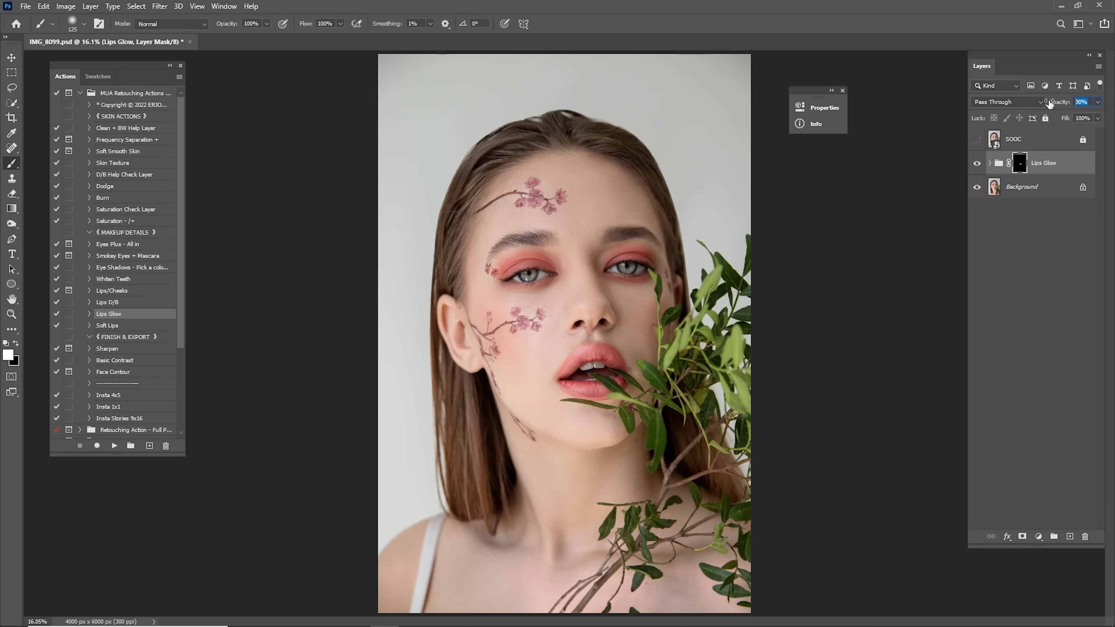
pyautogui.write('0')
# Merge the Lips Glow group into the Background layer
pyautogui.keyDown('shift'); pyautogui.click(1027, 186); pyautogui.keyUp('shift')
pyautogui.rightClick(1036, 166)
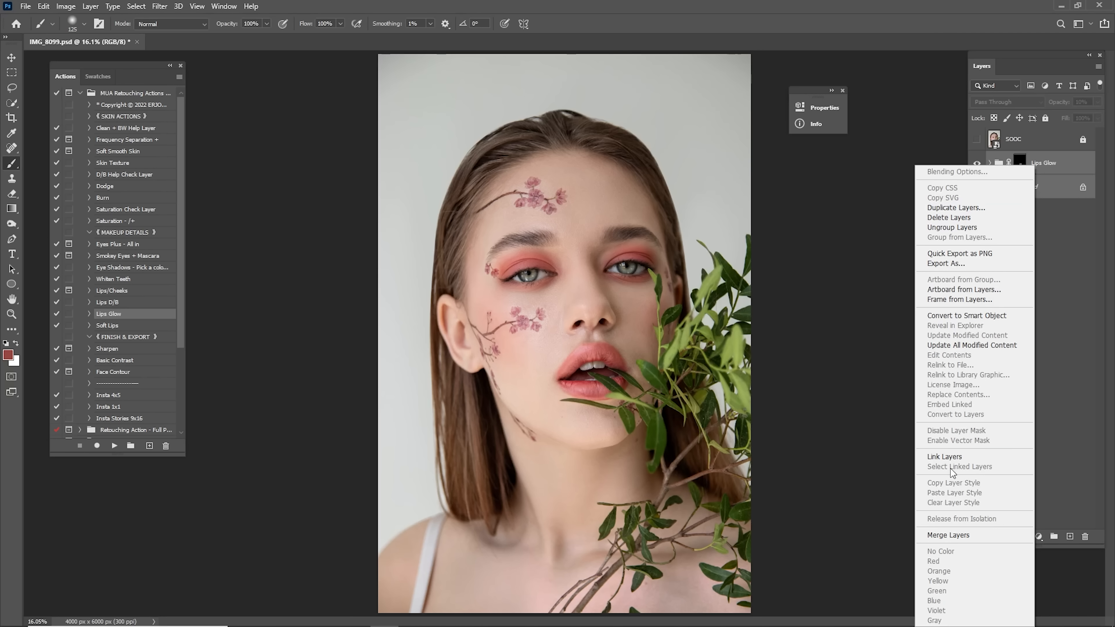
pyautogui.click(956, 534)
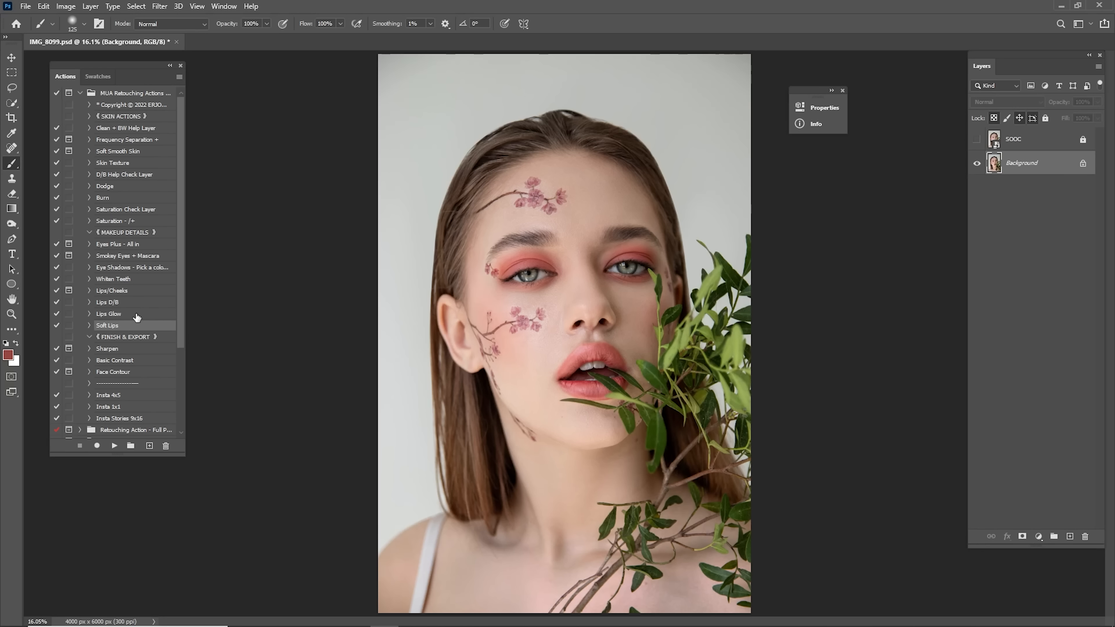
# Run the Soft Lips action and brush white over the lips on its mask with a brush of about 125 to 150 px
pyautogui.click(113, 446)
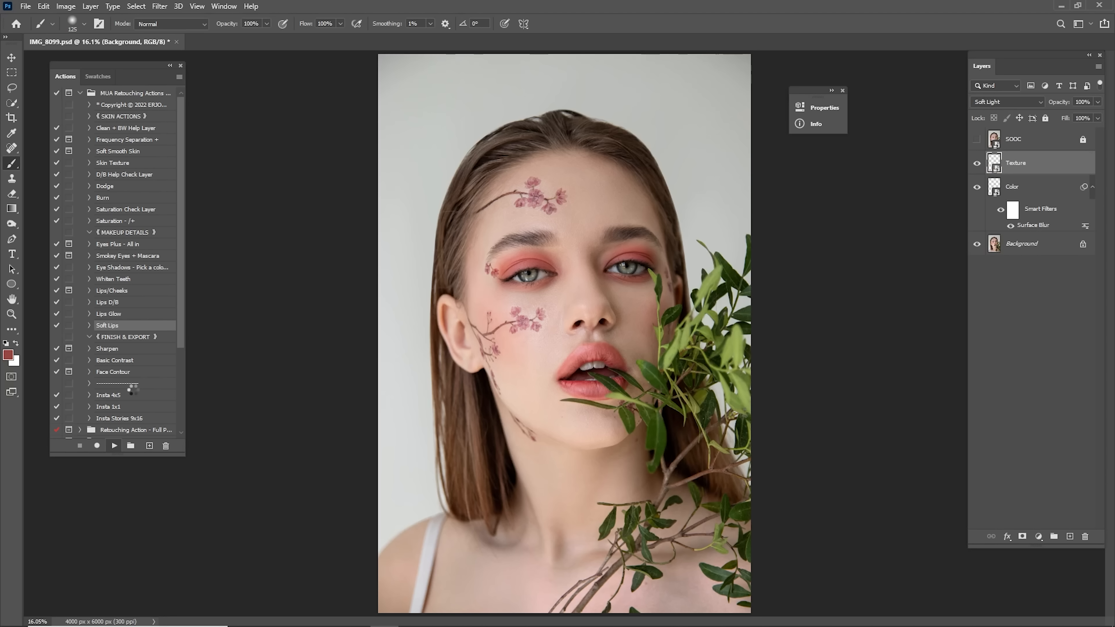
pyautogui.scroll(6, 628, 357)
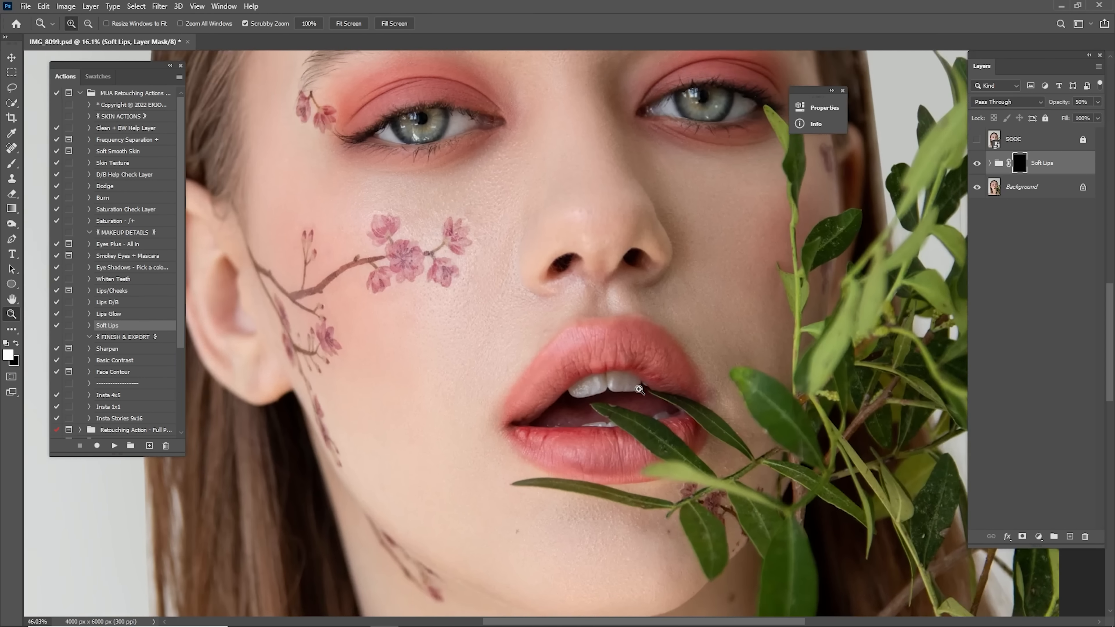
pyautogui.press(']')
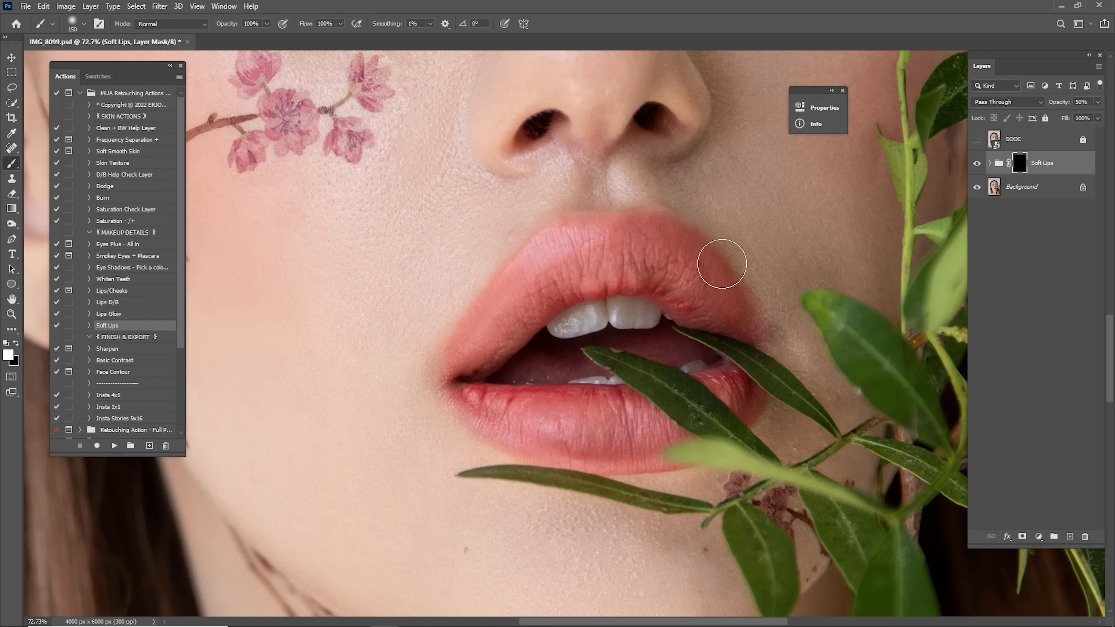
pyautogui.moveTo(525, 299); pyautogui.dragTo(512, 317)
pyautogui.moveTo(629, 259); pyautogui.dragTo(701, 285)
pyautogui.press('[')
pyautogui.press('[')
pyautogui.press(']')
# Compare the lips with and without the Soft Lips group and set the group's opacity to 20%
pyautogui.hotkey('ctrl', '0')
pyautogui.click(977, 165)
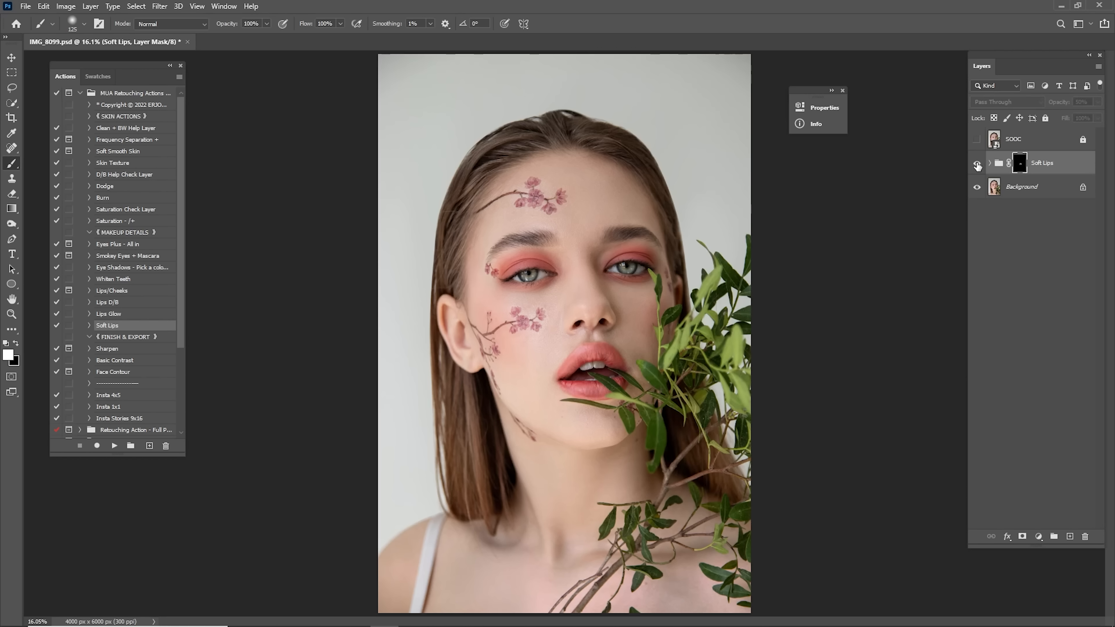
pyautogui.press('z')
pyautogui.moveTo(592, 382); pyautogui.dragTo(677, 378)
pyautogui.moveTo(681, 249); pyautogui.dragTo(747, 237)
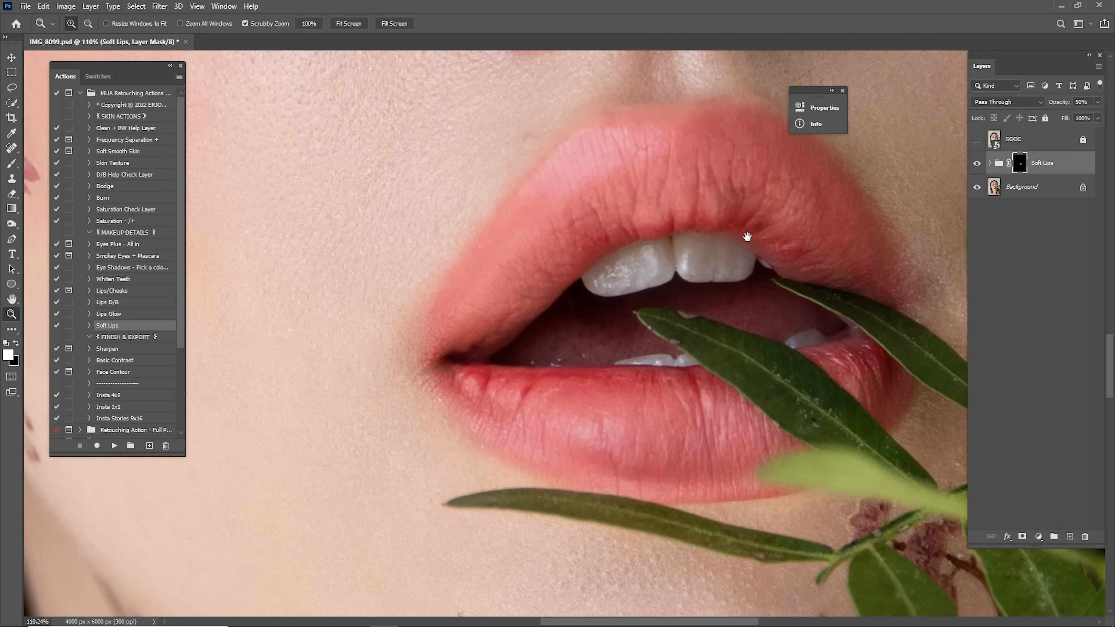
pyautogui.click(979, 164)
pyautogui.click(979, 164)
pyautogui.write('20')
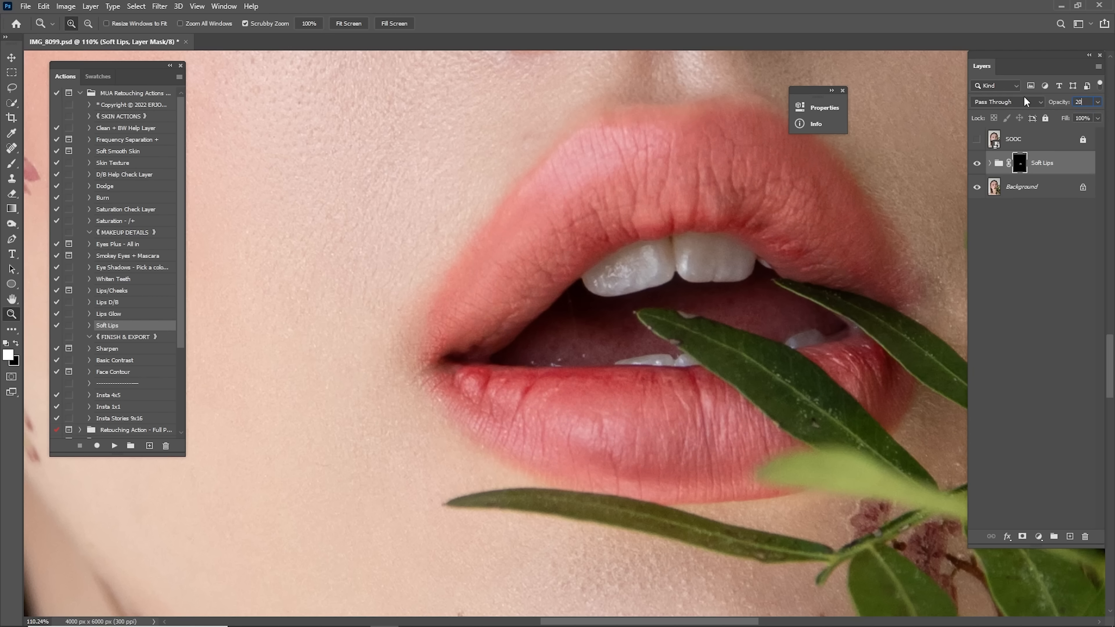
pyautogui.press('Return')
# Merge the Soft Lips group into the Background layer
pyautogui.keyDown('shift'); pyautogui.click(1021, 189); pyautogui.keyUp('shift')
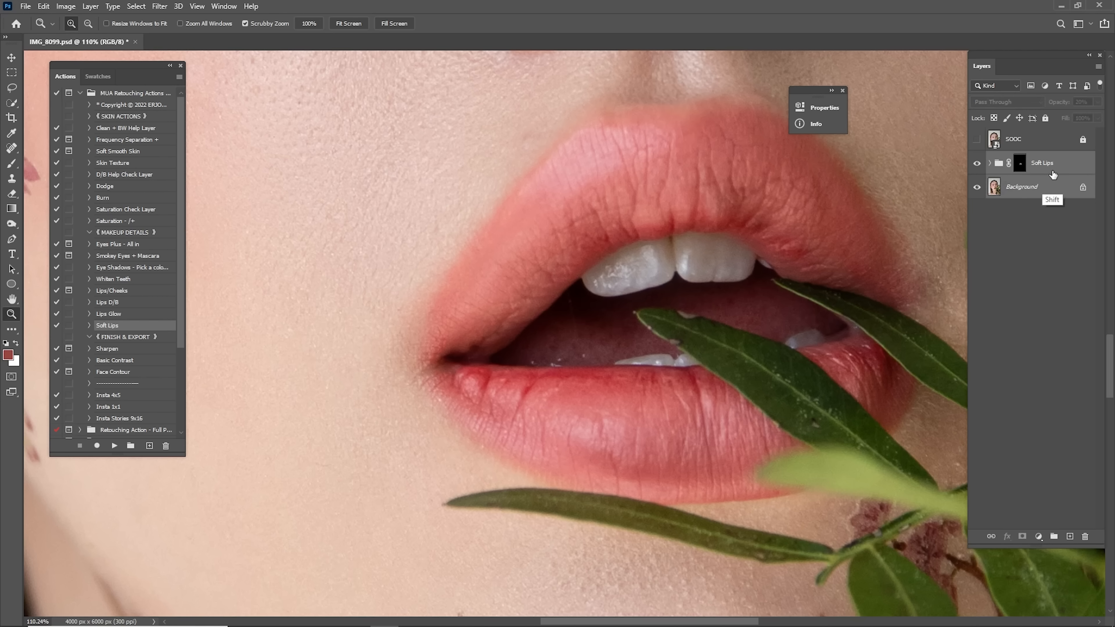
pyautogui.rightClick(1047, 161)
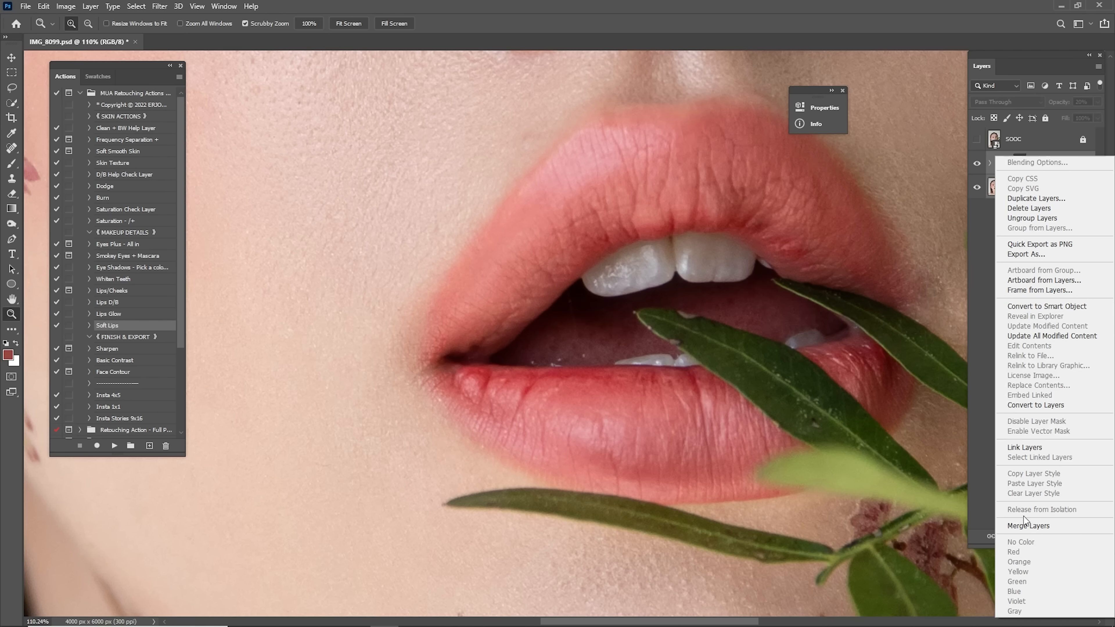
pyautogui.click(1028, 525)
pyautogui.hotkey('ctrl', '0')
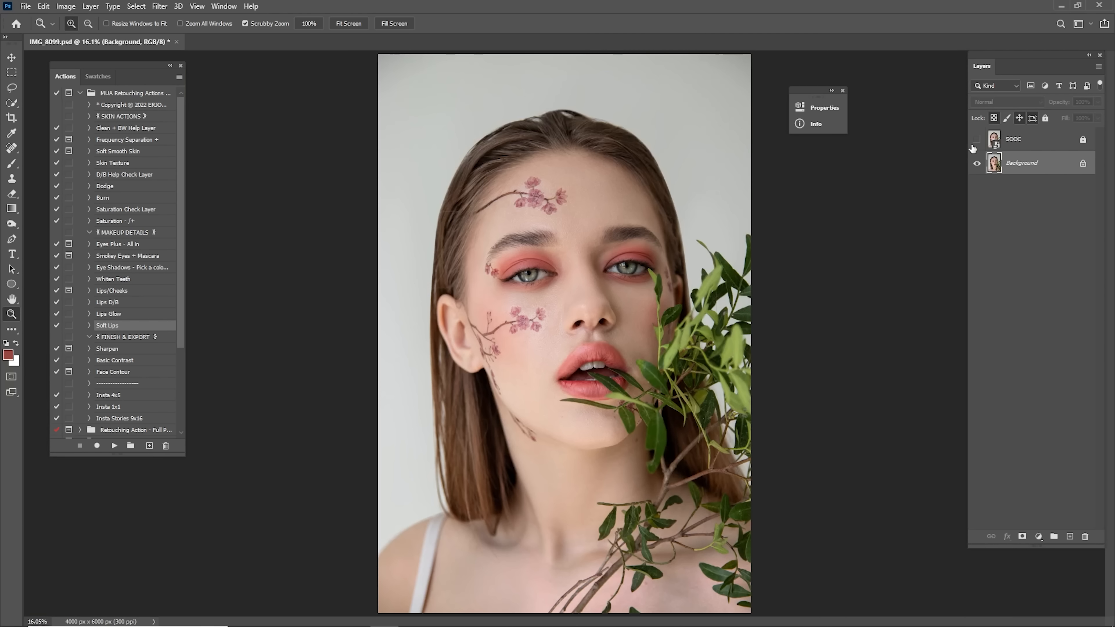
# Compare the retouched portrait with the original by toggling the SOOC layer's visibility
pyautogui.click(976, 140)
pyautogui.click(978, 139)
pyautogui.click(978, 139)
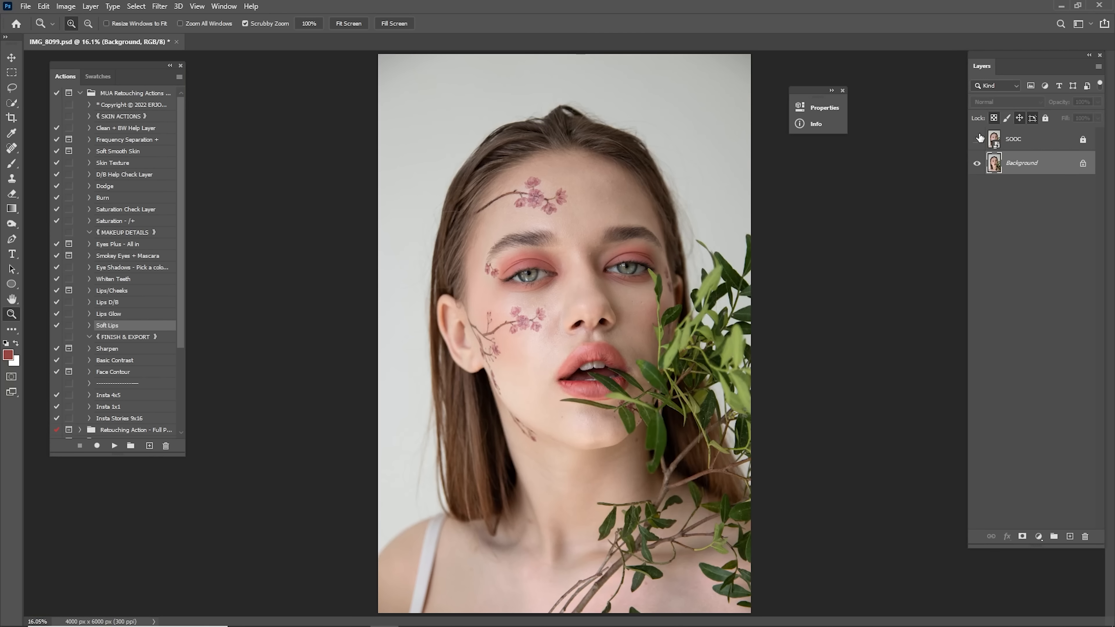
pyautogui.click(980, 138)
pyautogui.click(979, 139)
pyautogui.click(979, 139)
pyautogui.click(979, 139)
pyautogui.click(979, 139)
pyautogui.click(978, 139)
pyautogui.click(978, 139)
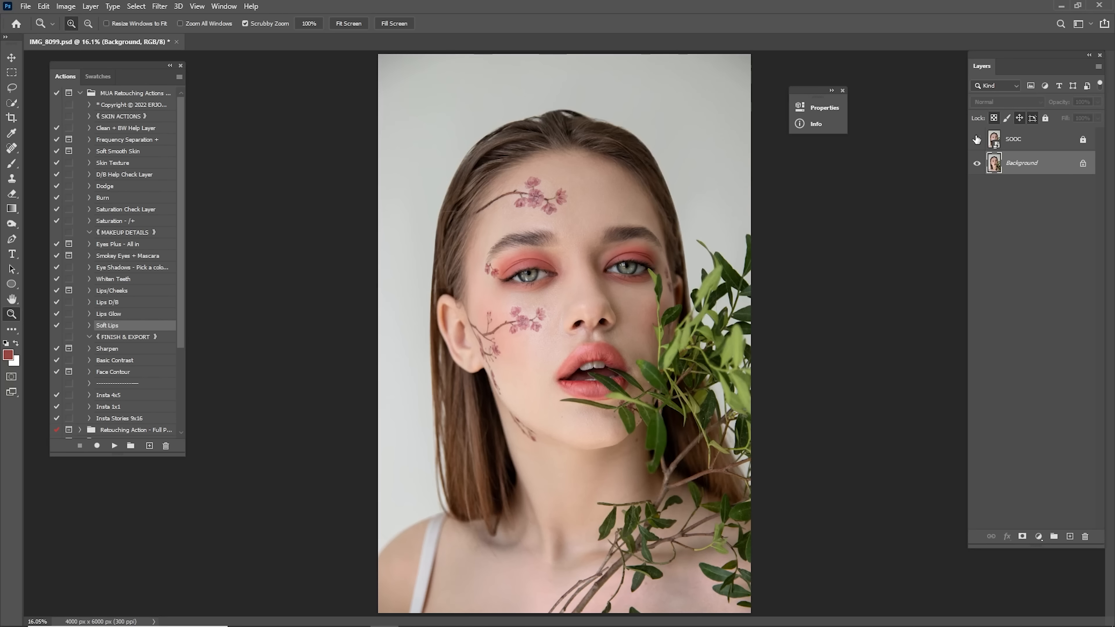
# Run the Dodge and Burn actions together with the black-and-white help layer, and select the Dodge group's mask
pyautogui.click(120, 191)
pyautogui.keyDown('shift'); pyautogui.click(121, 198); pyautogui.keyUp('shift')
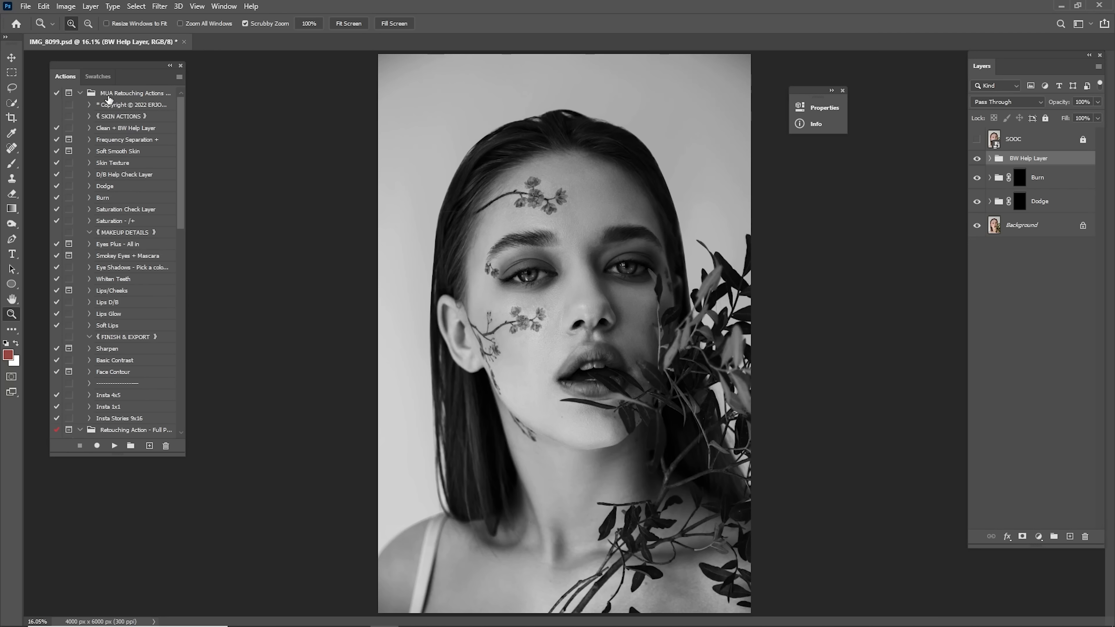
pyautogui.click(1019, 201)
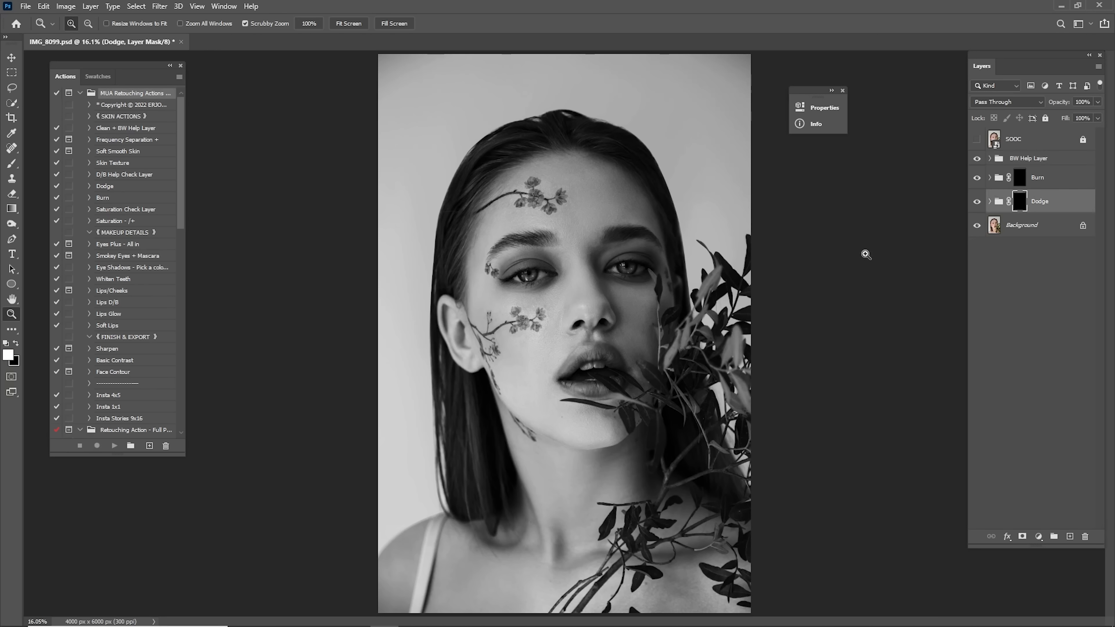
# Brush white at 10% opacity over the face's highlight areas on the Dodge mask, reducing the brush to about 300 px
pyautogui.moveTo(597, 304)
pyautogui.mouseDown()
pyautogui.moveTo(627, 317)
pyautogui.moveTo(699, 287)
pyautogui.mouseUp()
pyautogui.moveTo(672, 251); pyautogui.dragTo(686, 307)
pyautogui.press('b')
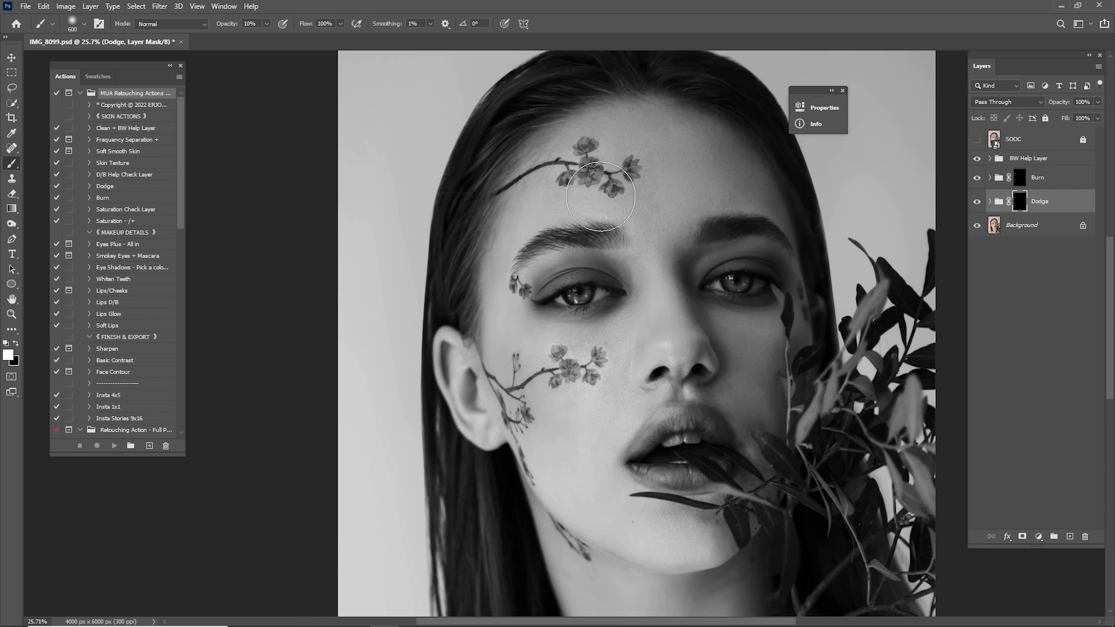
pyautogui.press(']')
pyautogui.press(']')
pyautogui.press(']')
pyautogui.press(']')
pyautogui.press(']')
pyautogui.press(']')
pyautogui.press('[')
pyautogui.press('[')
pyautogui.press('[')
pyautogui.press('[')
pyautogui.press('[')
pyautogui.press('[')
pyautogui.moveTo(632, 436); pyautogui.dragTo(591, 321)
pyautogui.press('[')
pyautogui.press('[')
pyautogui.press('[')
pyautogui.press('[')
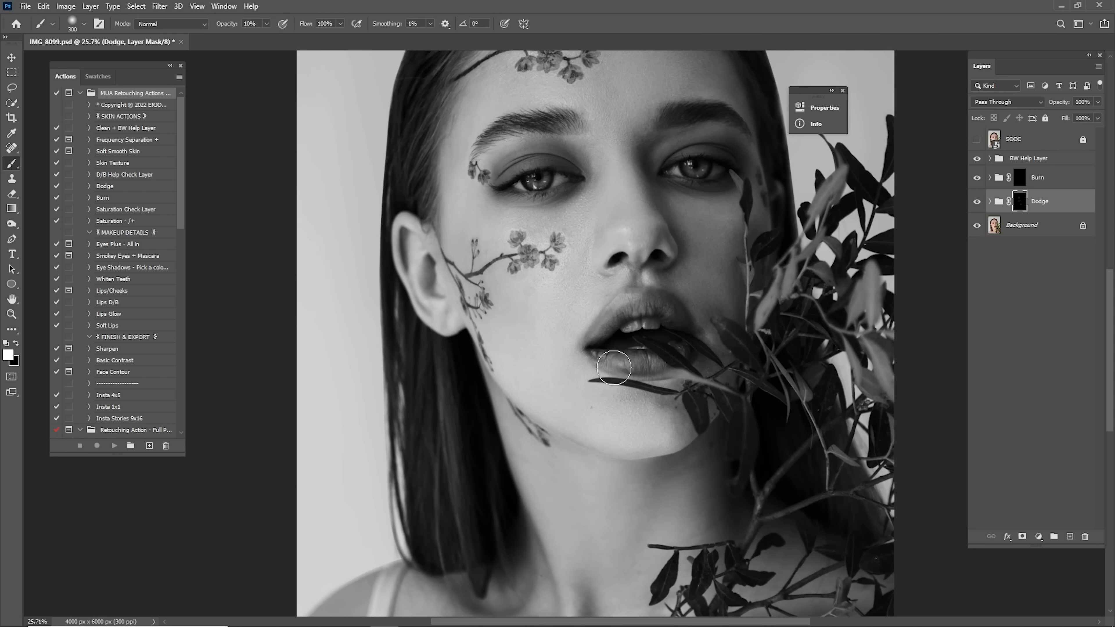
pyautogui.moveTo(643, 252); pyautogui.dragTo(641, 345)
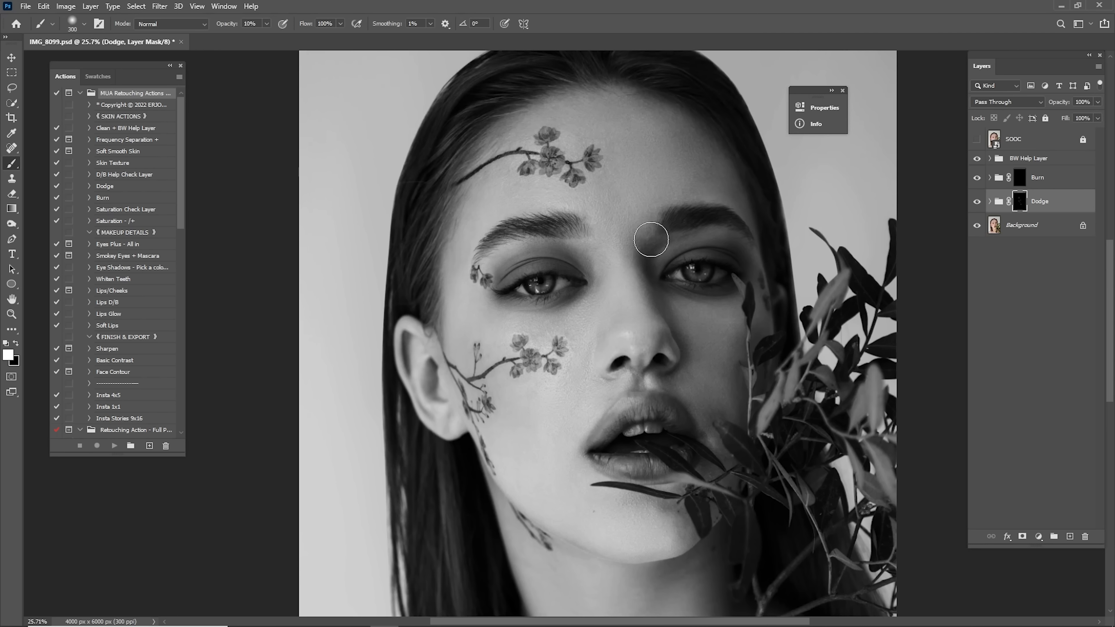
# Hide the BW Help Layer group and brush white over the facial highlights on the Dodge mask at 30% opacity
pyautogui.click(977, 160)
pyautogui.press(']')
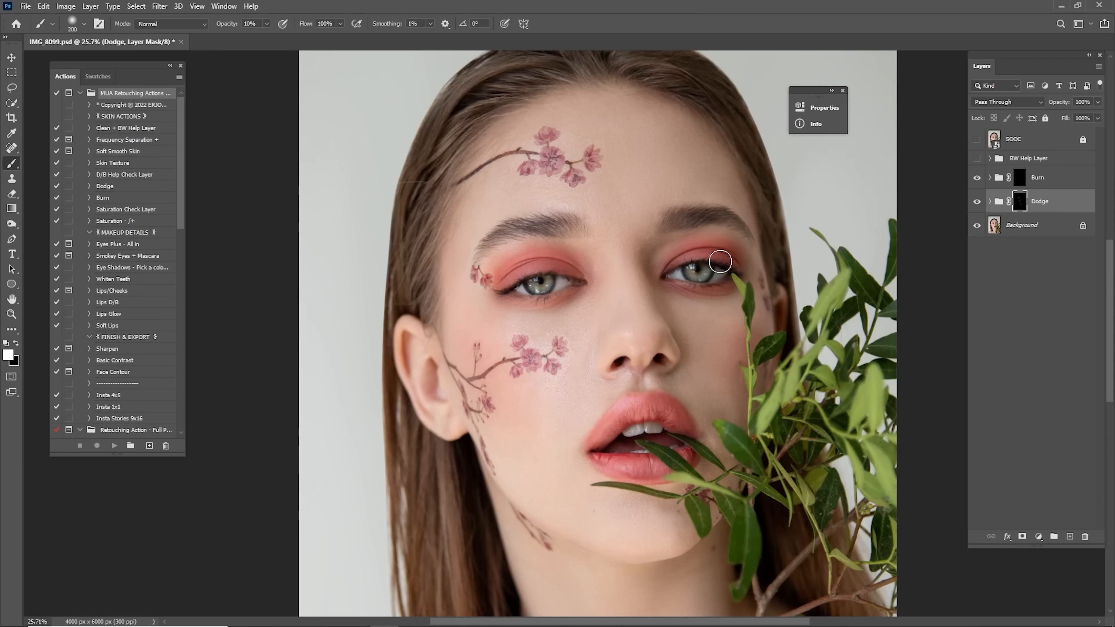
pyautogui.press('3')
pyautogui.press(']')
pyautogui.press(']')
pyautogui.press(']')
pyautogui.press(']')
pyautogui.press(']')
pyautogui.press('[')
pyautogui.press('[')
pyautogui.press('[')
pyautogui.press('[')
pyautogui.press('[')
pyautogui.press('[')
pyautogui.press('[')
pyautogui.press(']')
pyautogui.press(']')
pyautogui.press(']')
pyautogui.press(']')
pyautogui.press(']')
# Brighten the chin, cheek and forehead on the Dodge mask with a 500 px brush at 30% opacity
pyautogui.scroll(-3, 610, 399)
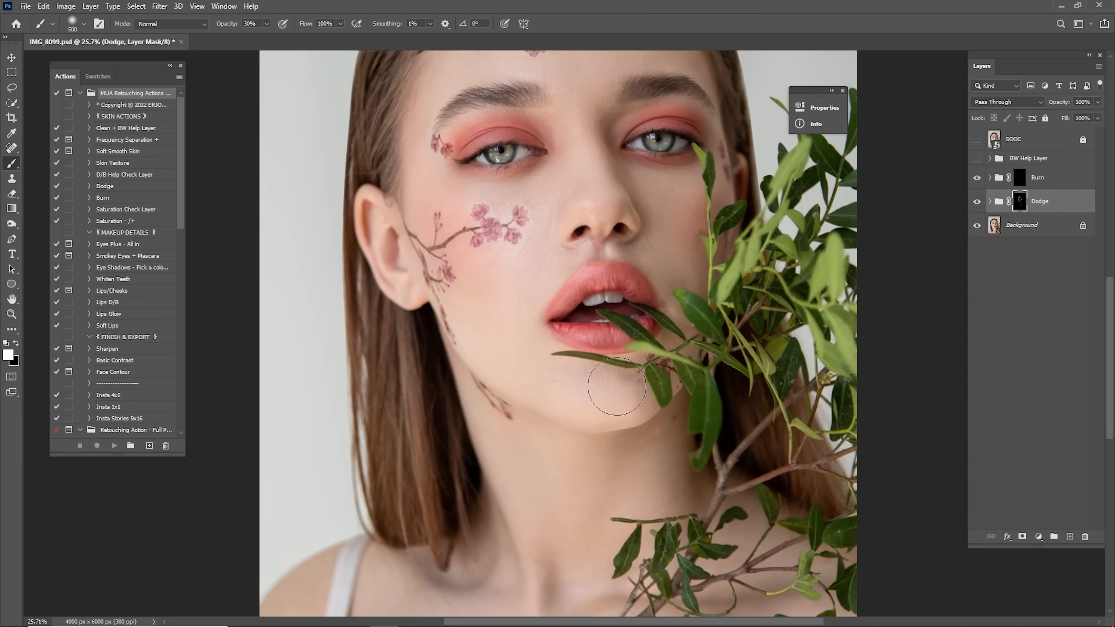
pyautogui.scroll(3, 617, 387)
pyautogui.hscroll(-3, 635, 366)
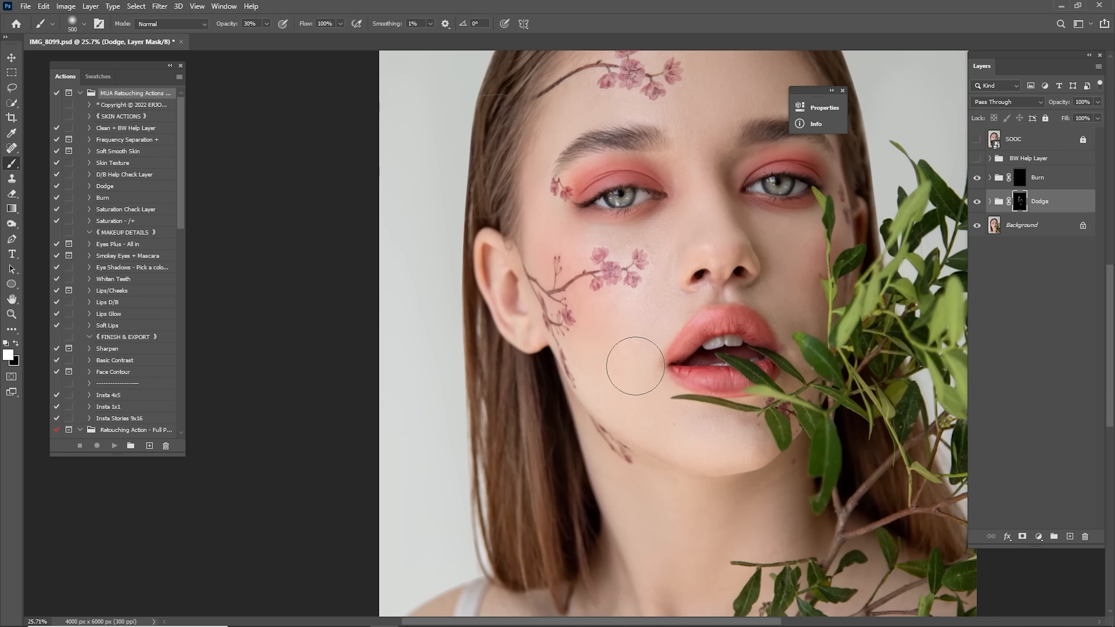
pyautogui.scroll(3, 667, 369)
pyautogui.hscroll(-1, 668, 369)
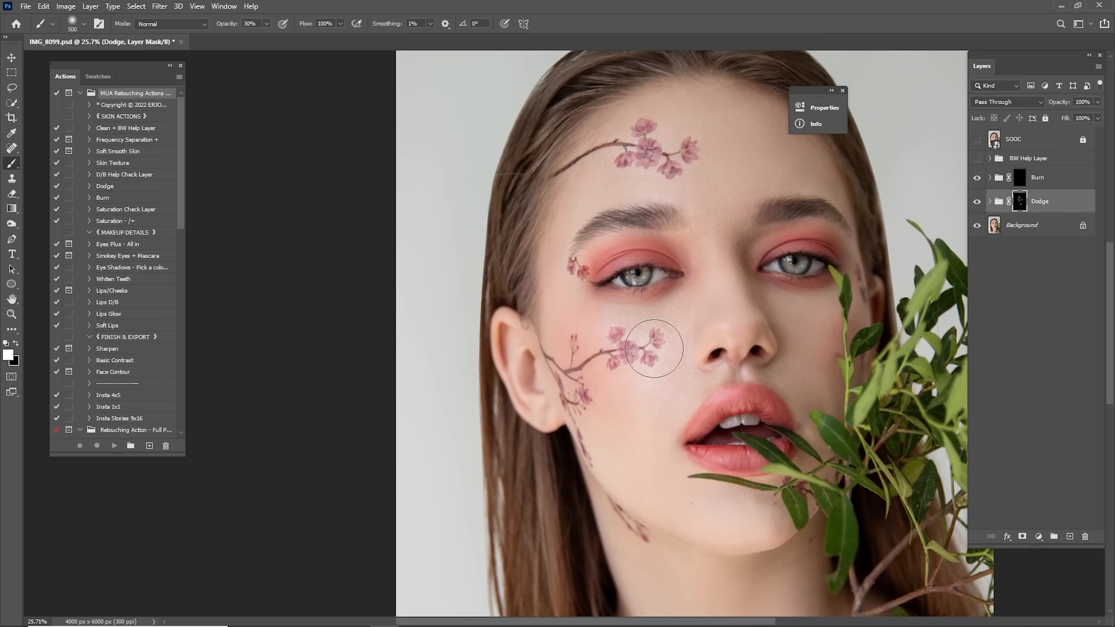
pyautogui.moveTo(820, 277)
pyautogui.mouseDown()
pyautogui.moveTo(709, 236)
pyautogui.moveTo(751, 353)
pyautogui.mouseUp()
pyautogui.press('[')
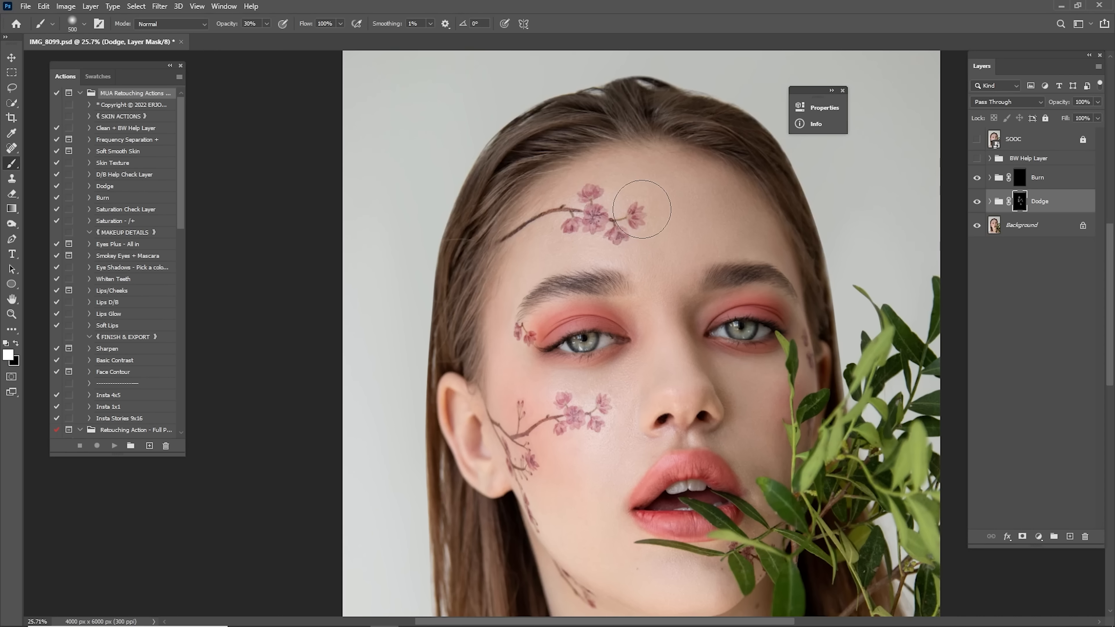
pyautogui.moveTo(790, 269)
pyautogui.mouseDown()
pyautogui.moveTo(753, 254)
pyautogui.moveTo(696, 194)
pyautogui.mouseUp()
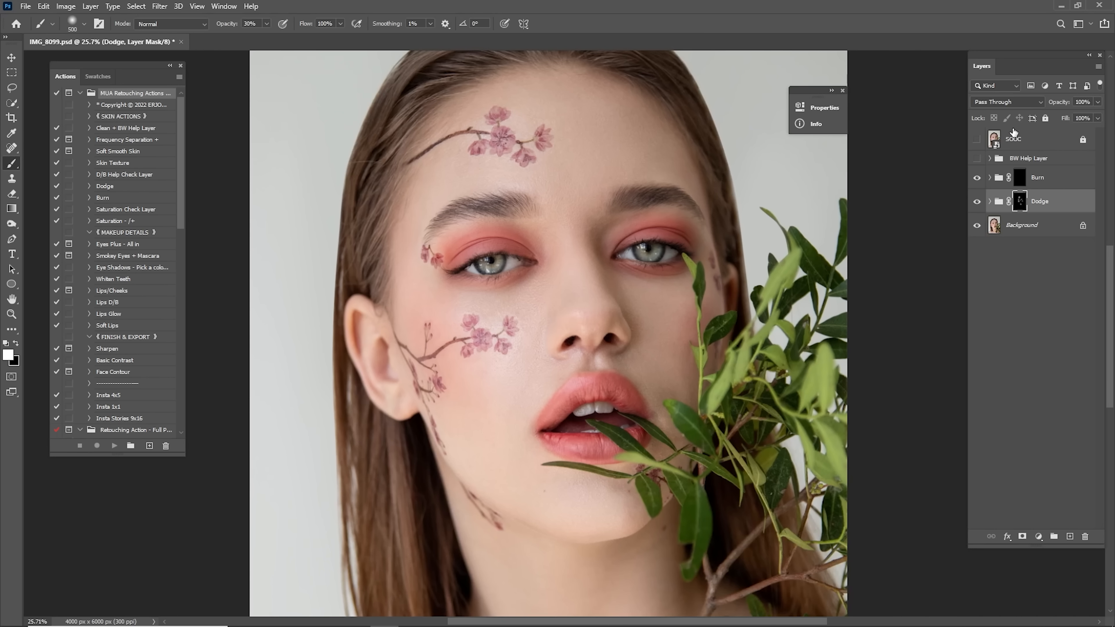
# Compare the whole portrait with and without the Dodge group and examine the layers inside it
pyautogui.hotkey('ctrl', '0')
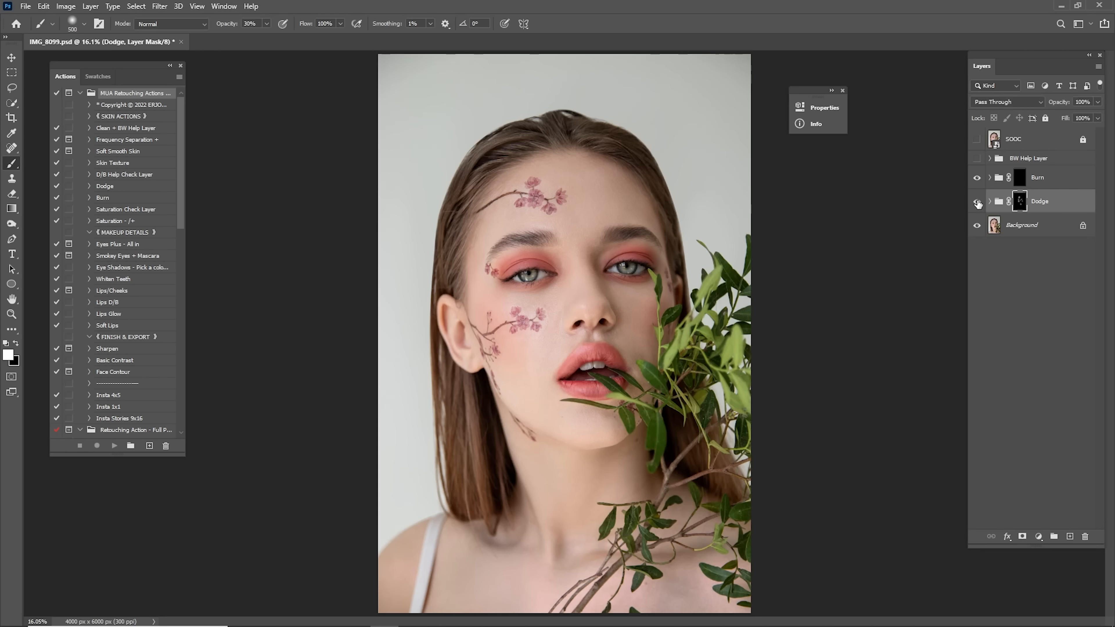
pyautogui.click(977, 202)
pyautogui.click(978, 202)
pyautogui.click(977, 203)
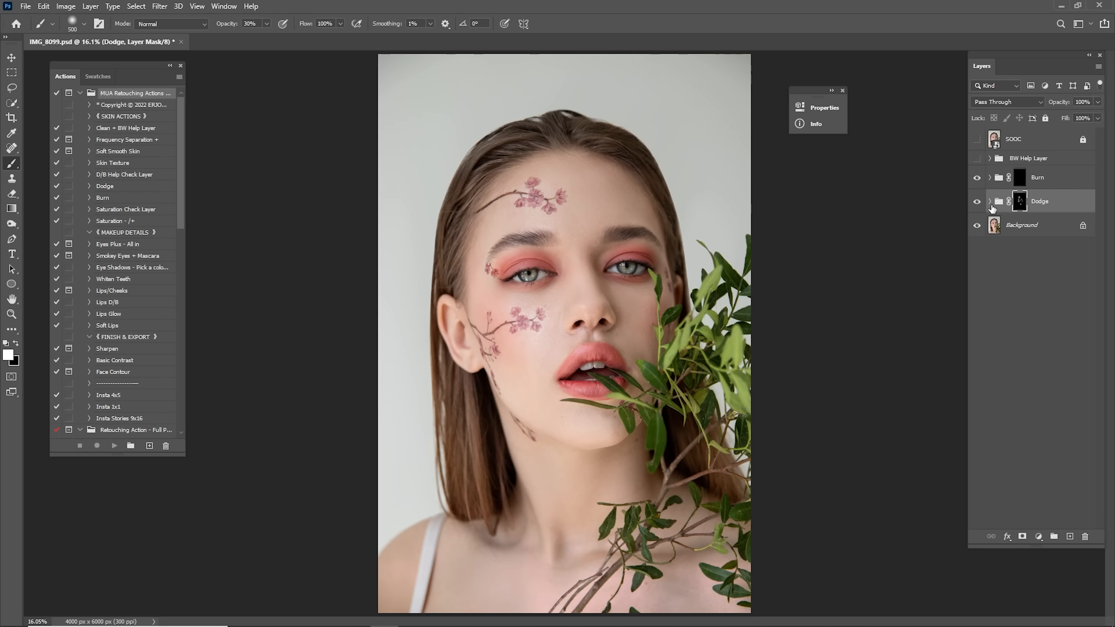
pyautogui.click(990, 201)
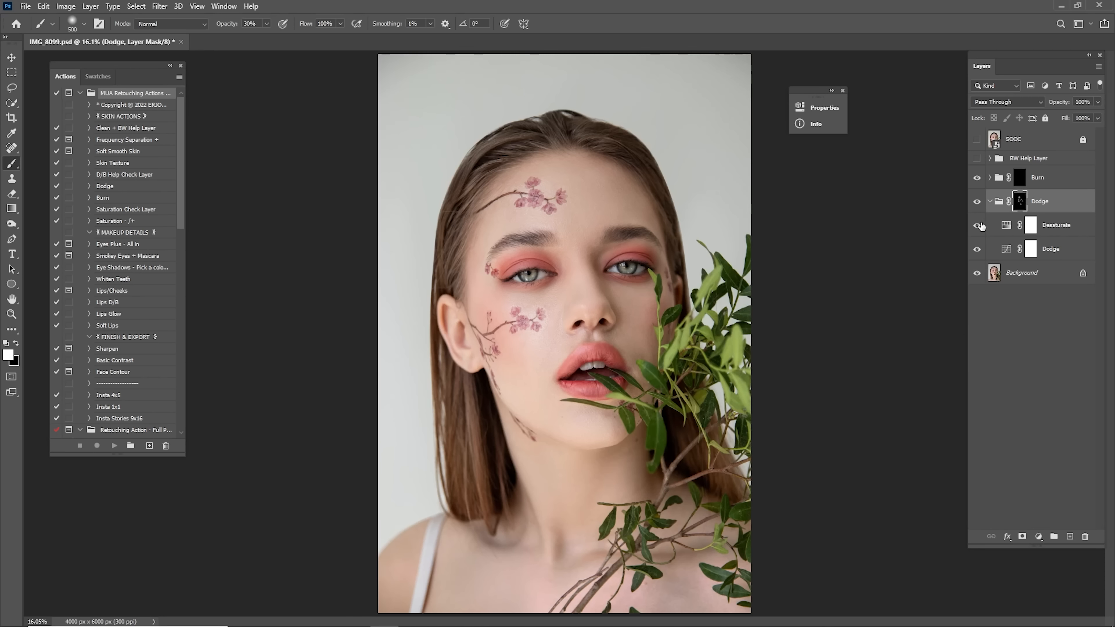
pyautogui.click(989, 202)
# Brush white on the Burn mask along the cheek, temple and hairline with a 400 to 500 px brush at 10 to 20% opacity
pyautogui.click(1041, 177)
pyautogui.press('z')
pyautogui.moveTo(589, 274); pyautogui.dragTo(669, 237)
pyautogui.press('b')
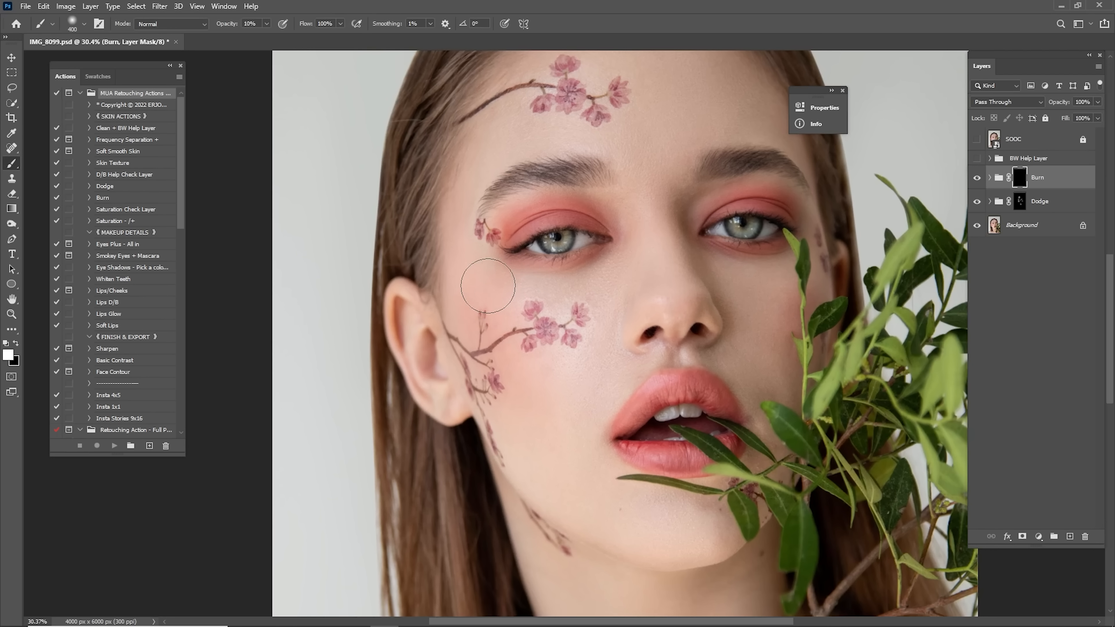
pyautogui.press('[')
pyautogui.moveTo(481, 332); pyautogui.dragTo(502, 381)
pyautogui.moveTo(517, 440); pyautogui.dragTo(516, 379)
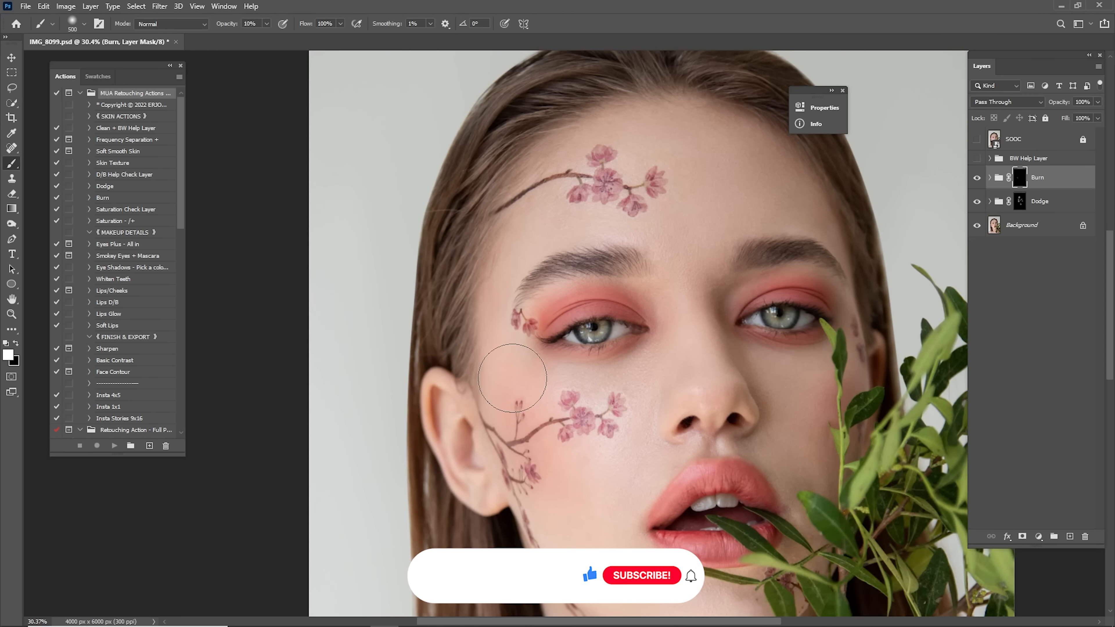
pyautogui.moveTo(509, 281); pyautogui.dragTo(528, 391)
pyautogui.press('2')
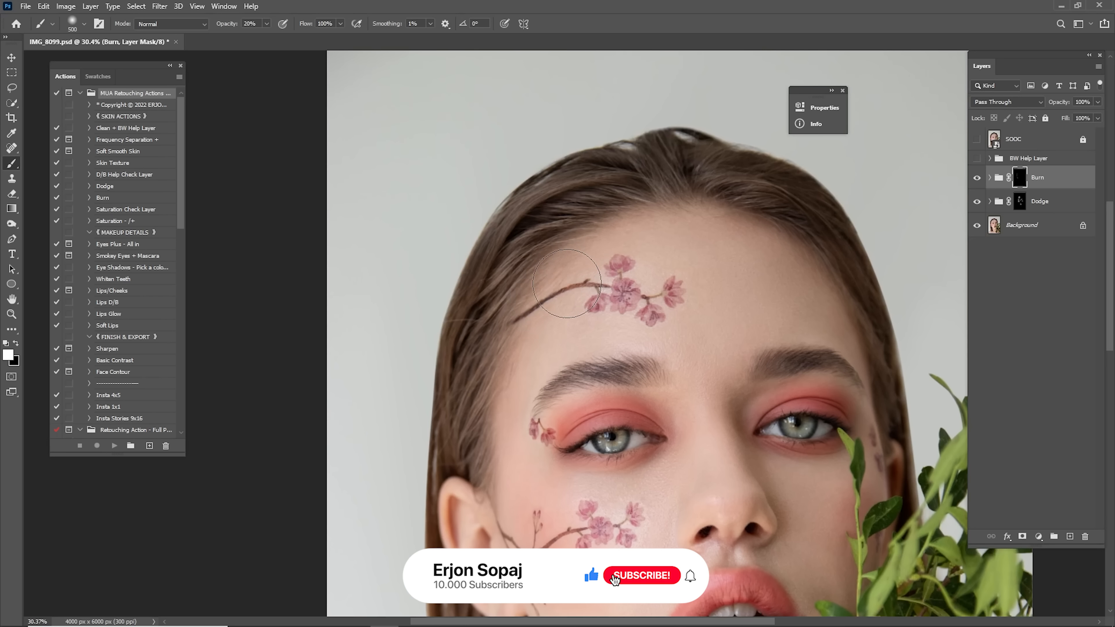
pyautogui.moveTo(817, 252); pyautogui.dragTo(707, 155)
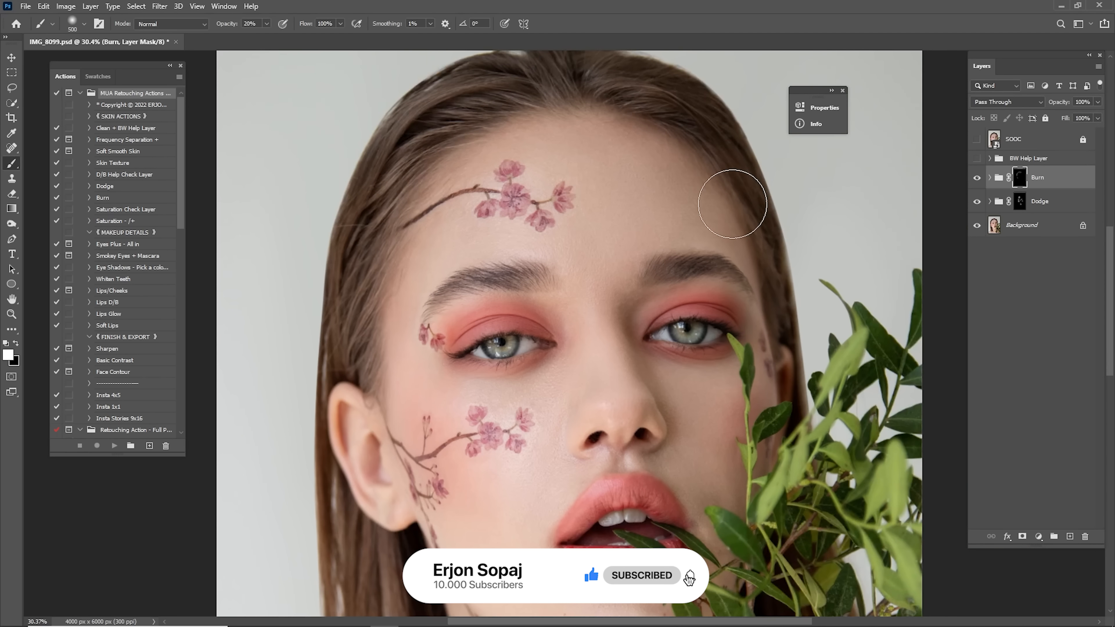
# Darken the nose contours with a 250 px brush and the jaw and neck with 400 to 500 px on the Burn mask at 20% opacity
pyautogui.moveTo(742, 257); pyautogui.dragTo(817, 59)
pyautogui.press('[')
pyautogui.press('[')
pyautogui.press('[')
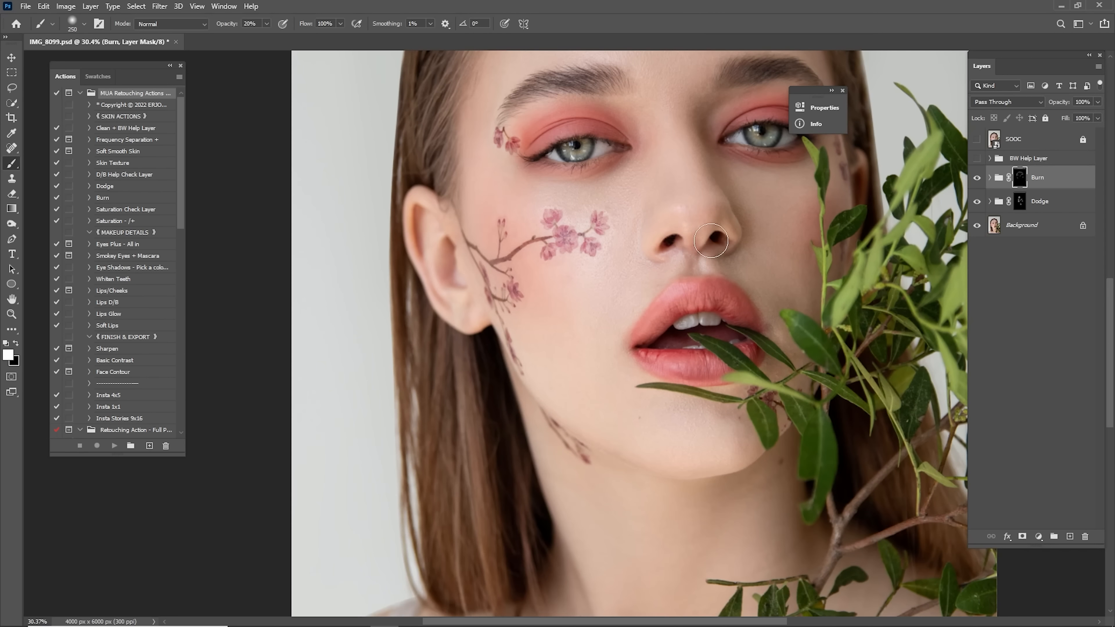
pyautogui.moveTo(730, 291); pyautogui.dragTo(677, 194)
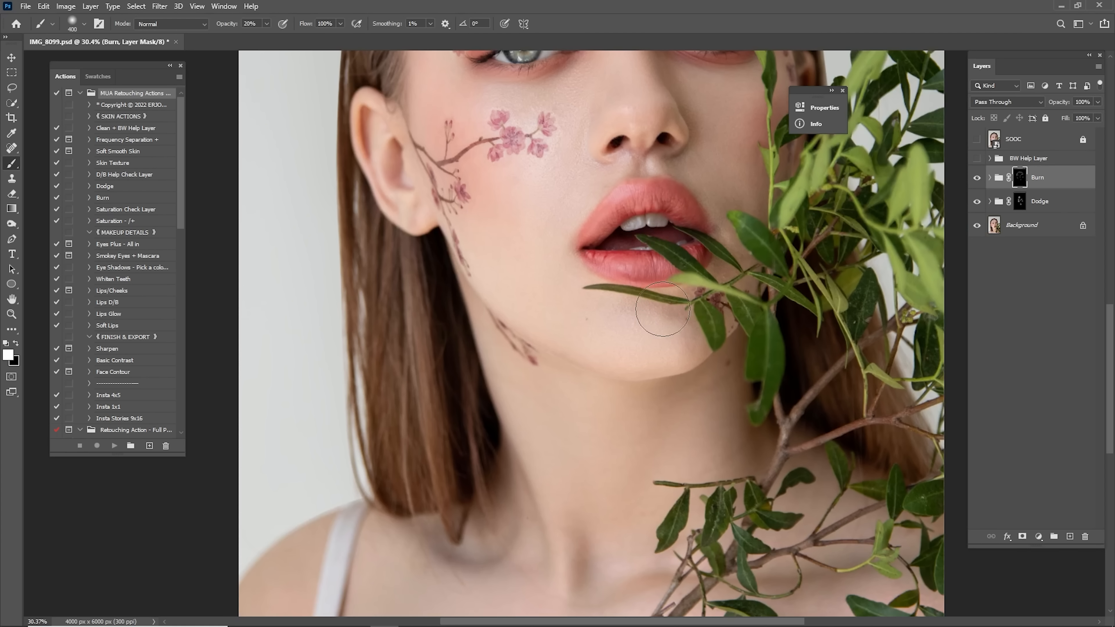
pyautogui.press(']')
pyautogui.press(']')
pyautogui.press(']')
pyautogui.moveTo(540, 336); pyautogui.dragTo(635, 439)
pyautogui.moveTo(528, 259); pyautogui.dragTo(566, 369)
# Compare the whole portrait with and without the Burn group
pyautogui.hotkey('ctrl', '0')
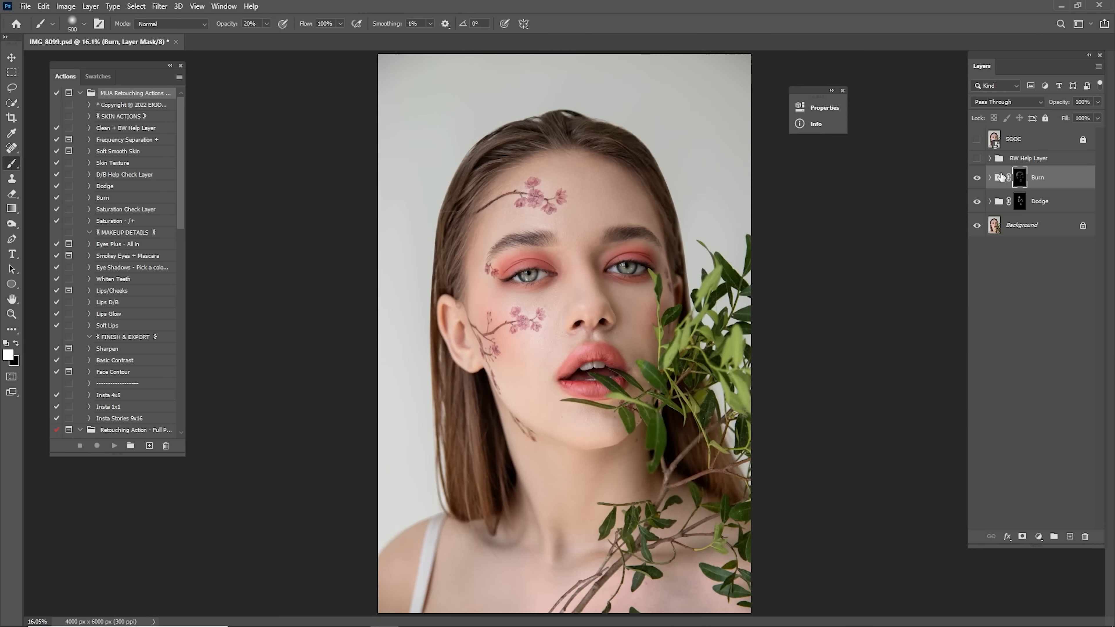
pyautogui.click(976, 179)
pyautogui.click(977, 180)
pyautogui.click(977, 181)
pyautogui.click(978, 181)
# Refine the Burn mask near the brows with a 200 to 250 px brush and the Dodge mask over the eyes and lips with 175 to 200 px
pyautogui.press('z')
pyautogui.moveTo(540, 231); pyautogui.dragTo(590, 271)
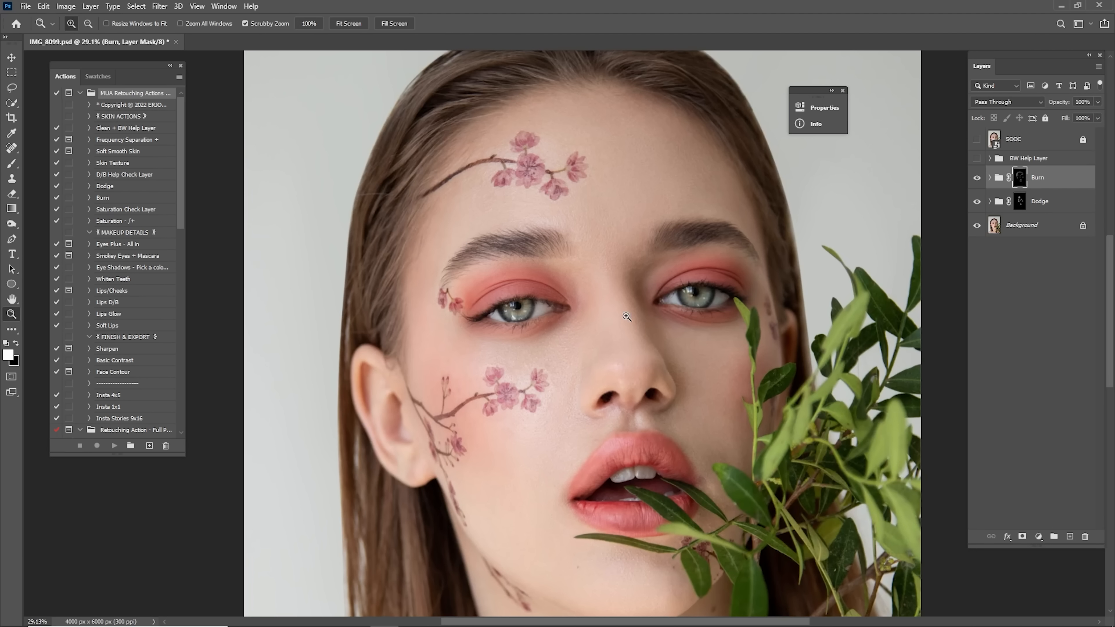
pyautogui.press('b')
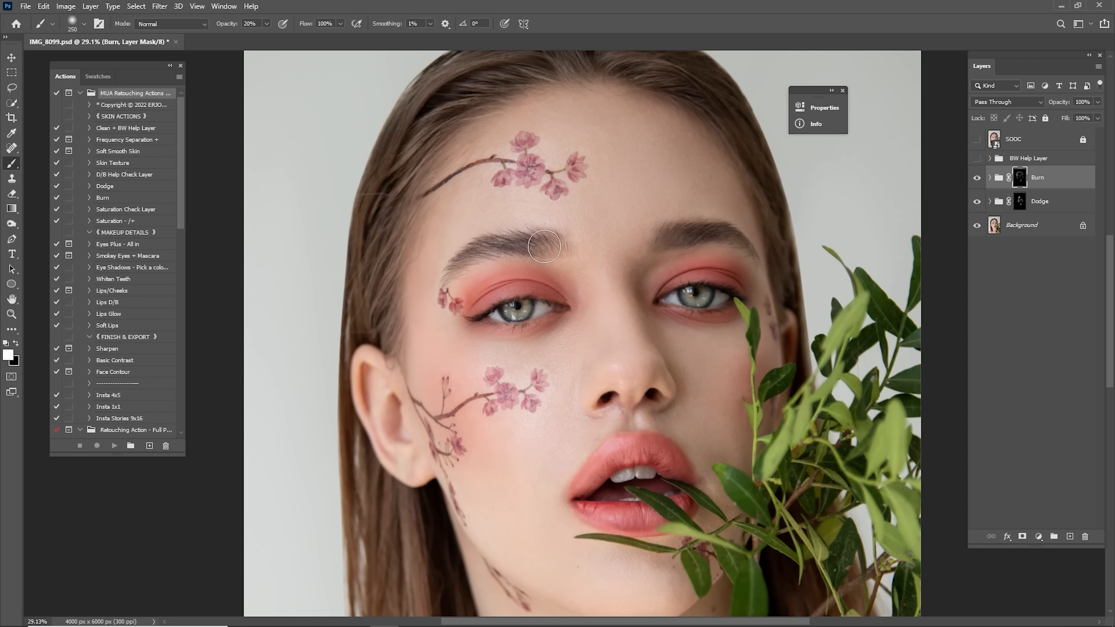
pyautogui.press('[')
pyautogui.click(1020, 202)
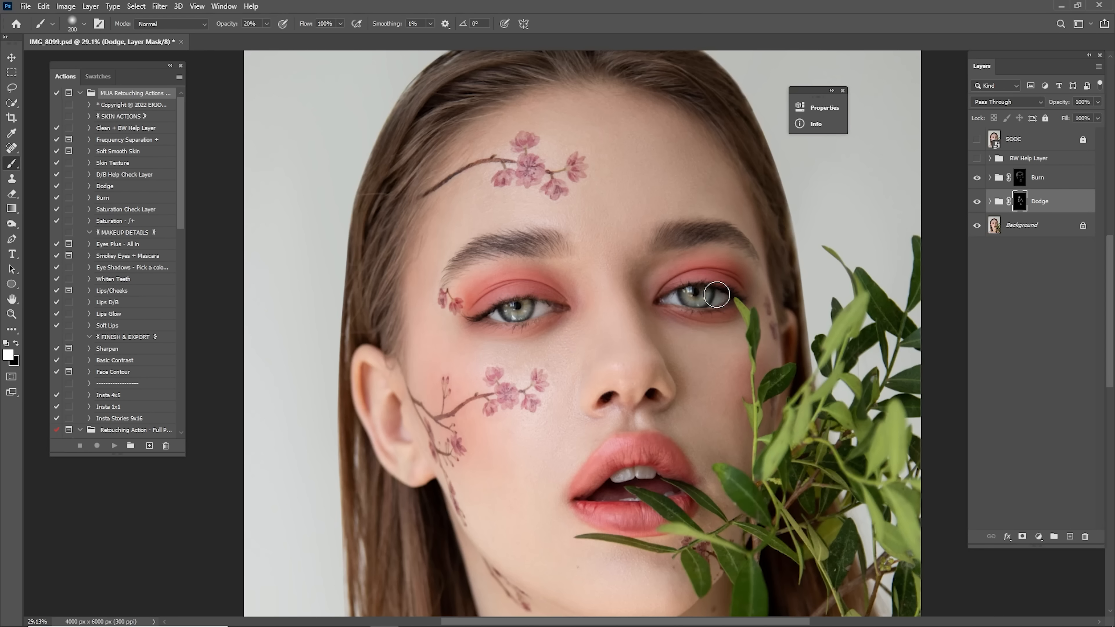
pyautogui.moveTo(641, 449); pyautogui.dragTo(672, 313)
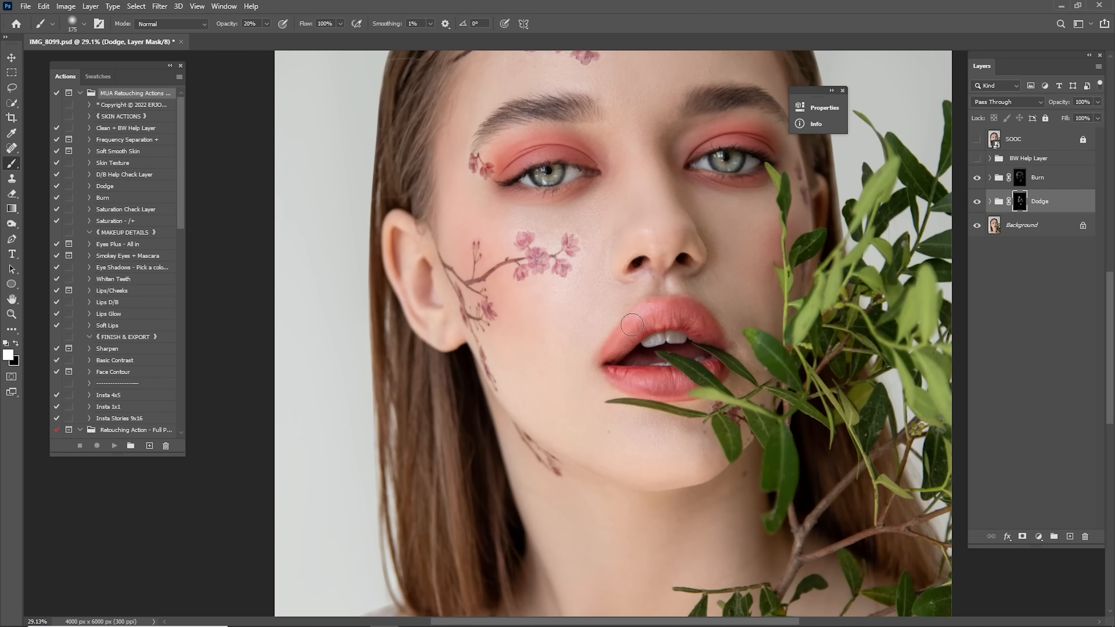
# Examine the layers inside the Burn group and compare the portrait with and without the burning
pyautogui.hotkey('ctrl', '0')
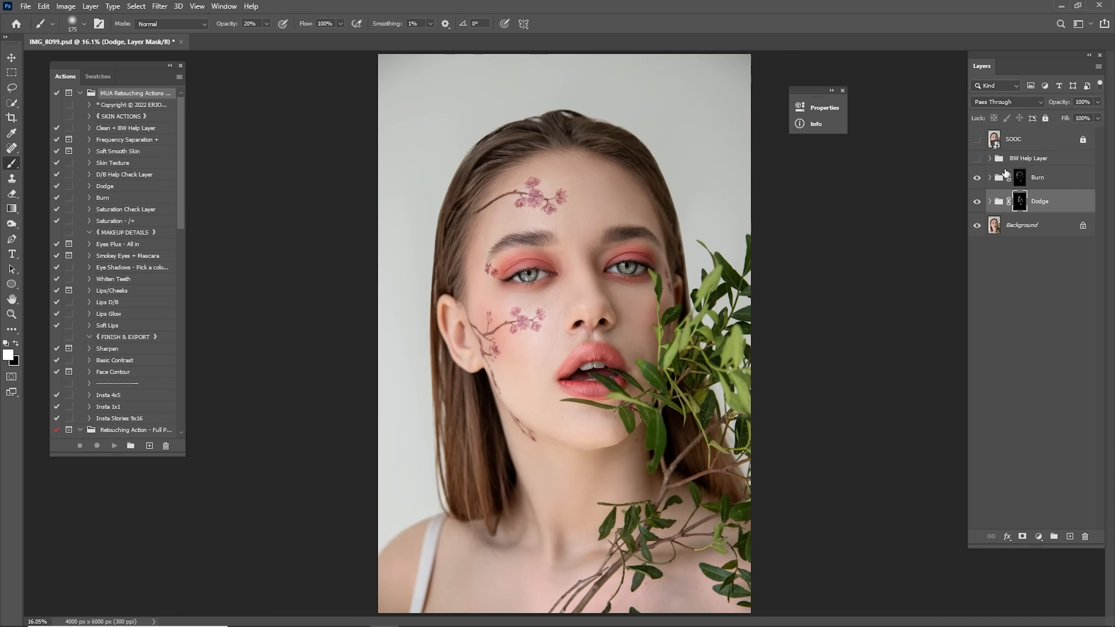
pyautogui.click(990, 177)
pyautogui.click(993, 207)
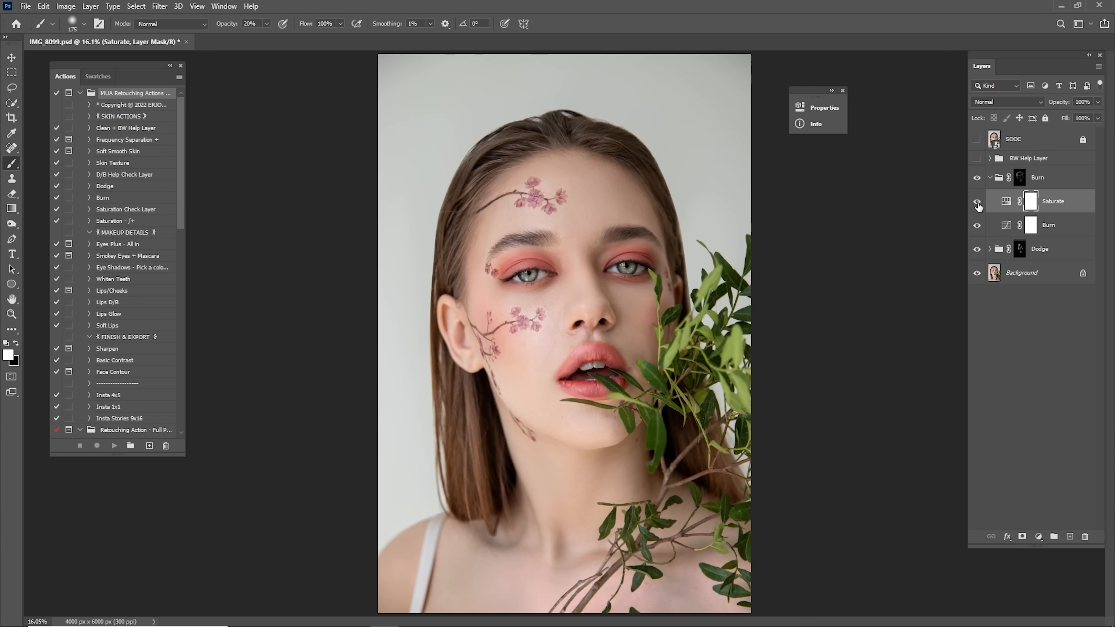
pyautogui.click(989, 178)
pyautogui.click(977, 179)
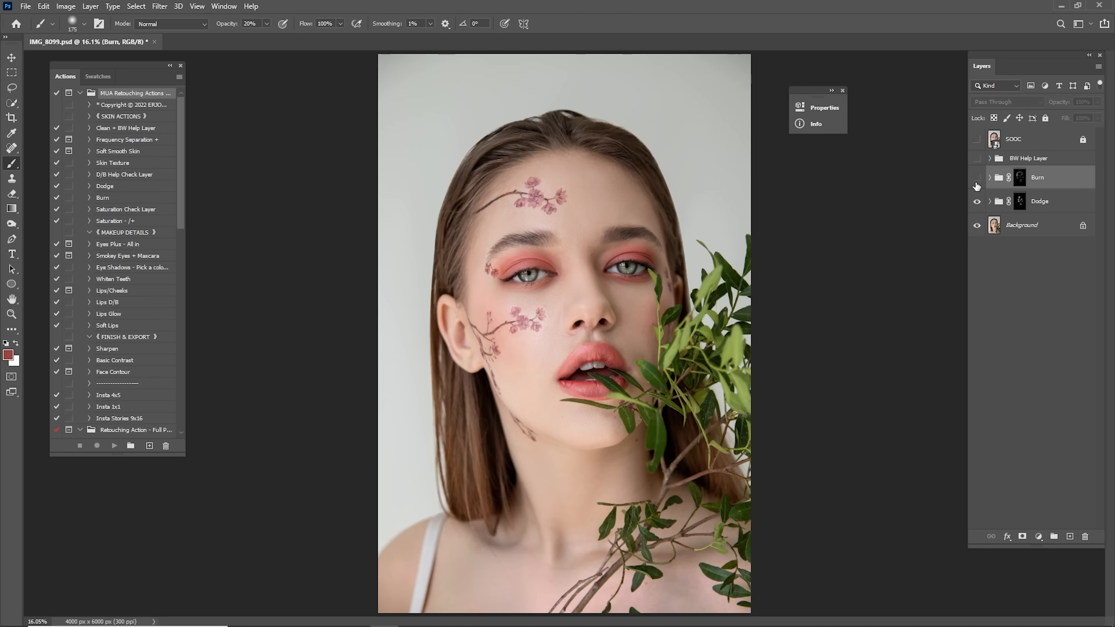
pyautogui.click(977, 181)
pyautogui.click(975, 181)
pyautogui.click(975, 182)
pyautogui.click(976, 180)
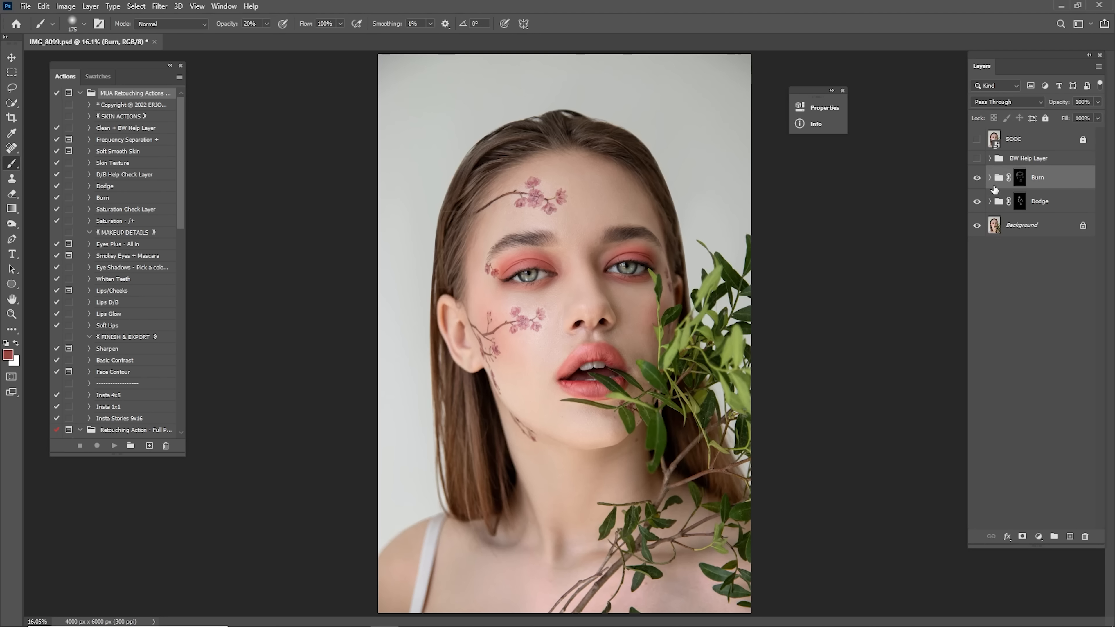
# Merge the Burn and Dodge groups into the Background layer and delete the BW Help Layer group
pyautogui.keyDown('shift'); pyautogui.click(1031, 234); pyautogui.keyUp('shift')
pyautogui.rightClick(1047, 189)
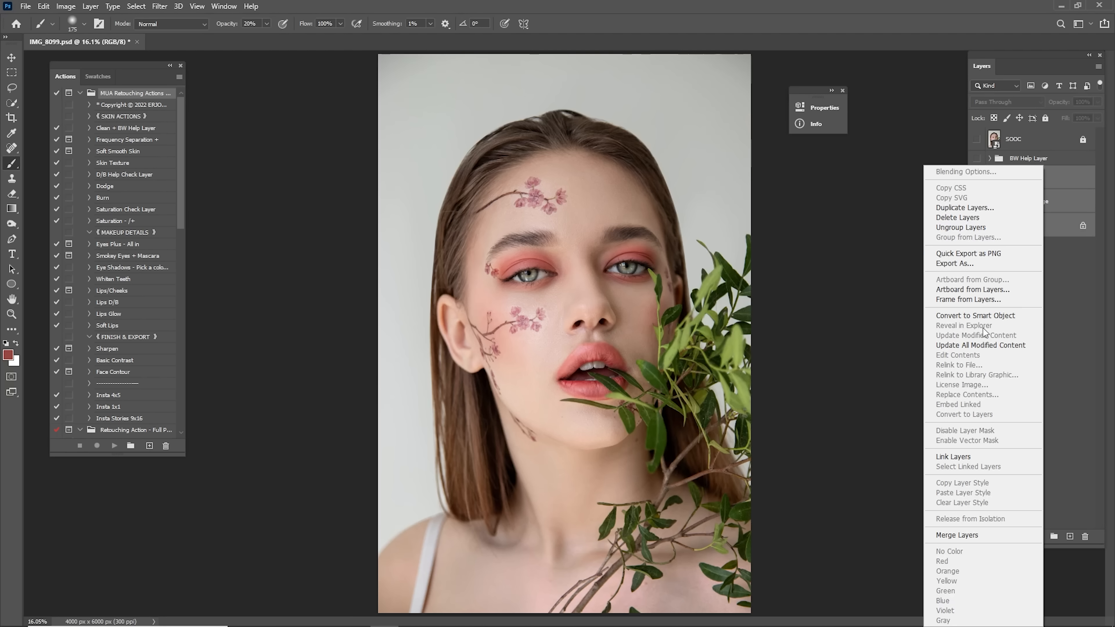
pyautogui.click(963, 537)
pyautogui.click(1018, 159)
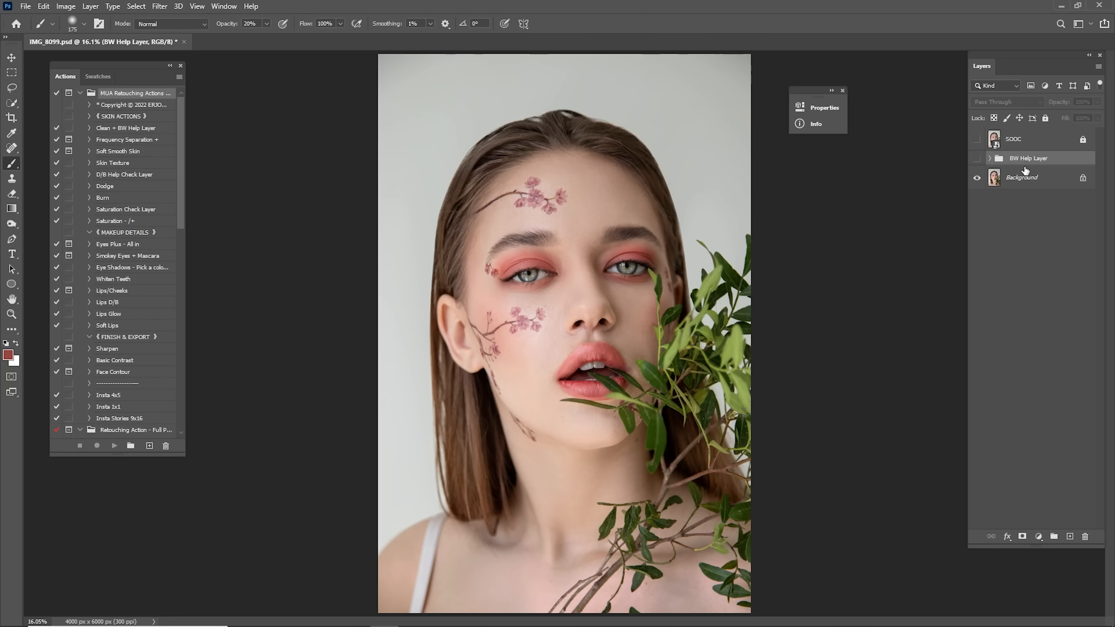
pyautogui.press('Delete')
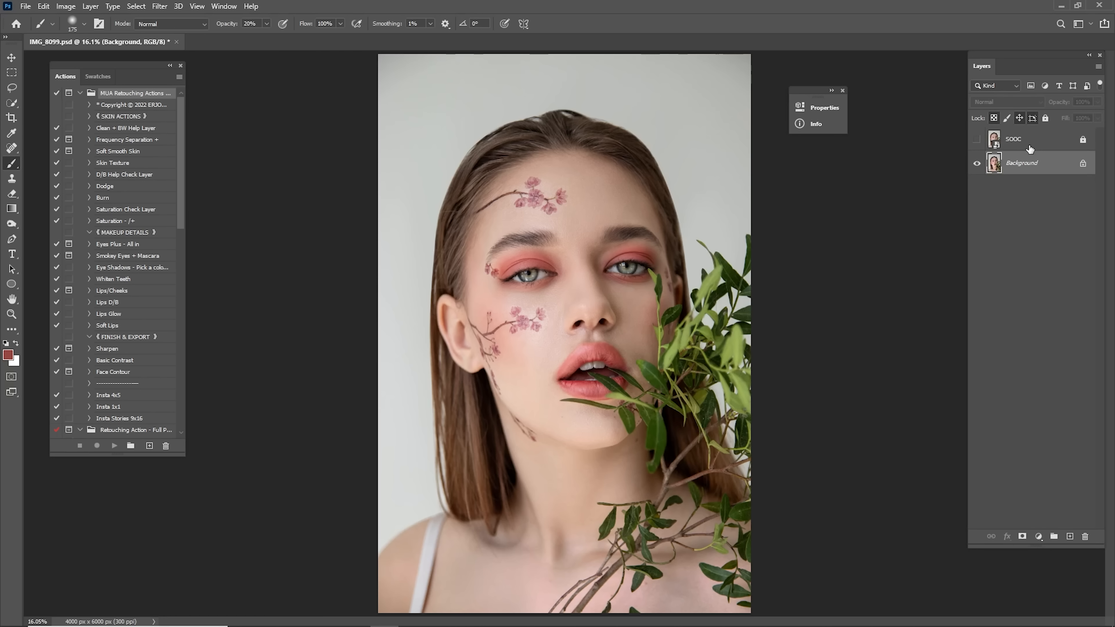
# Toggle the SOOC layer to compare the dodged and burned portrait with the original
pyautogui.click(978, 144)
pyautogui.click(978, 146)
pyautogui.click(977, 147)
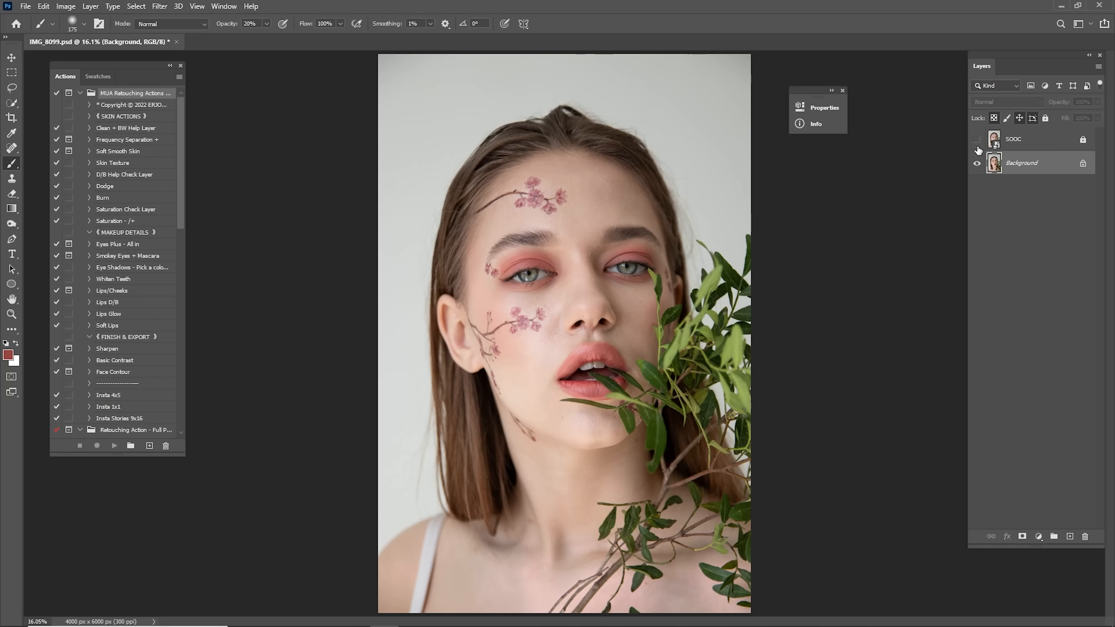
# Compare the merged portrait with the original once more by showing and hiding the SOOC layer
pyautogui.click(977, 146)
pyautogui.click(978, 146)
pyautogui.click(978, 147)
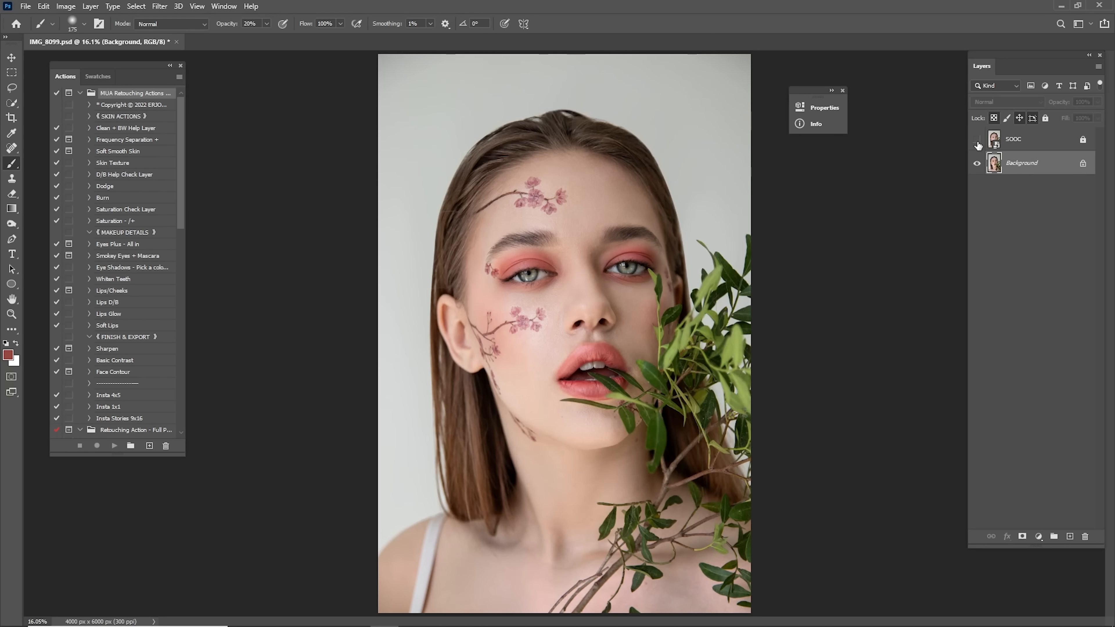
pyautogui.click(978, 144)
pyautogui.click(979, 148)
# Run the Sharpen action from the FINISH & EXPORT set with its default settings
pyautogui.click(123, 353)
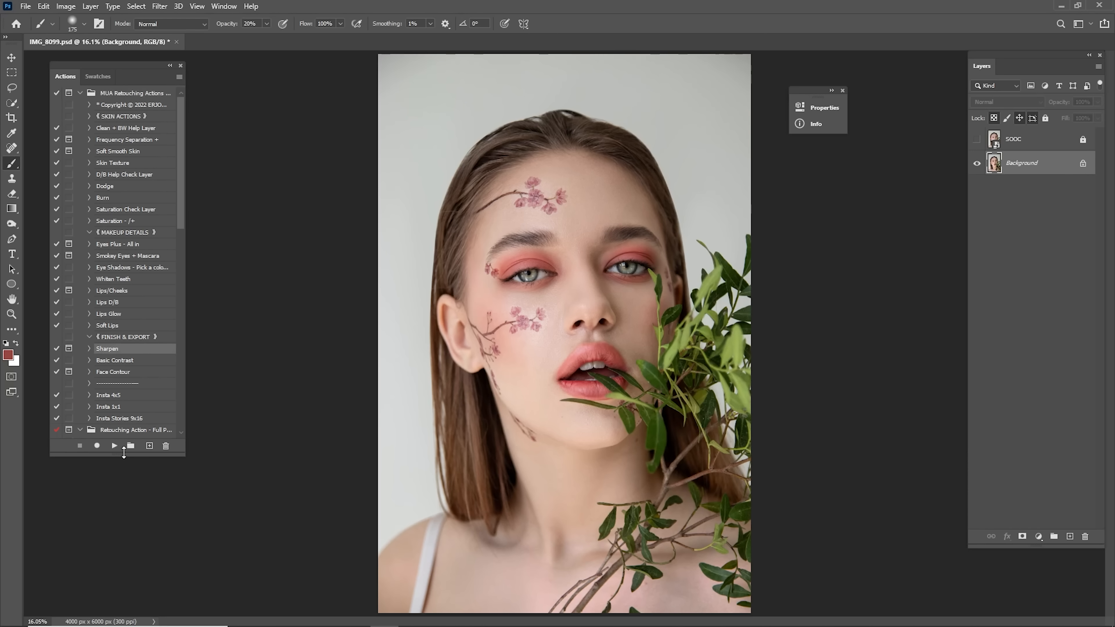
pyautogui.click(114, 446)
pyautogui.press('Return')
pyautogui.press('Return')
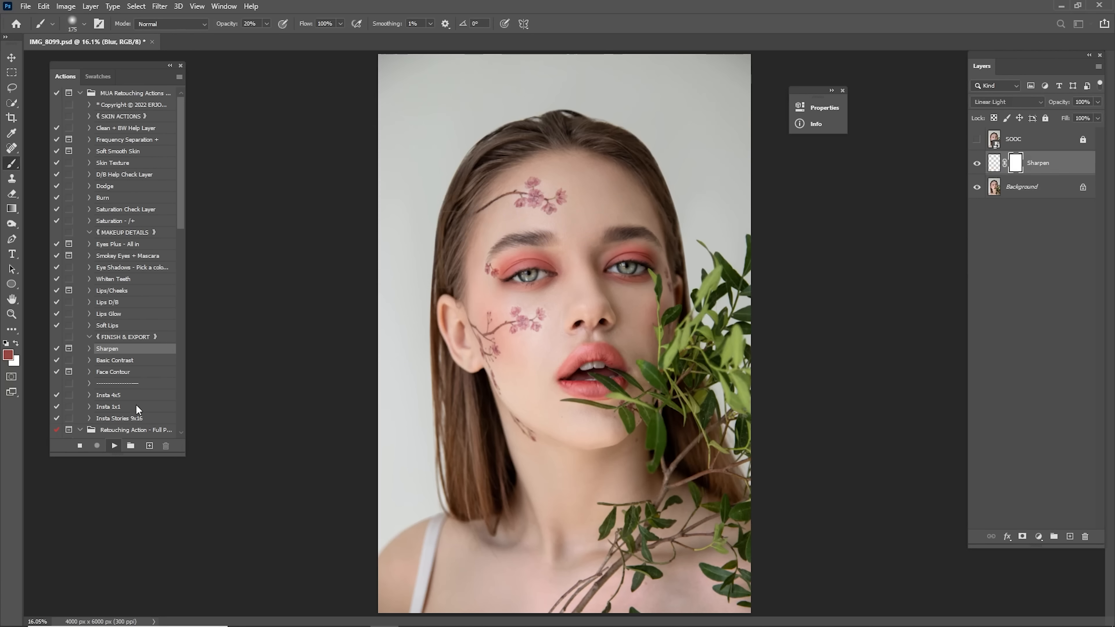
pyautogui.press('Return')
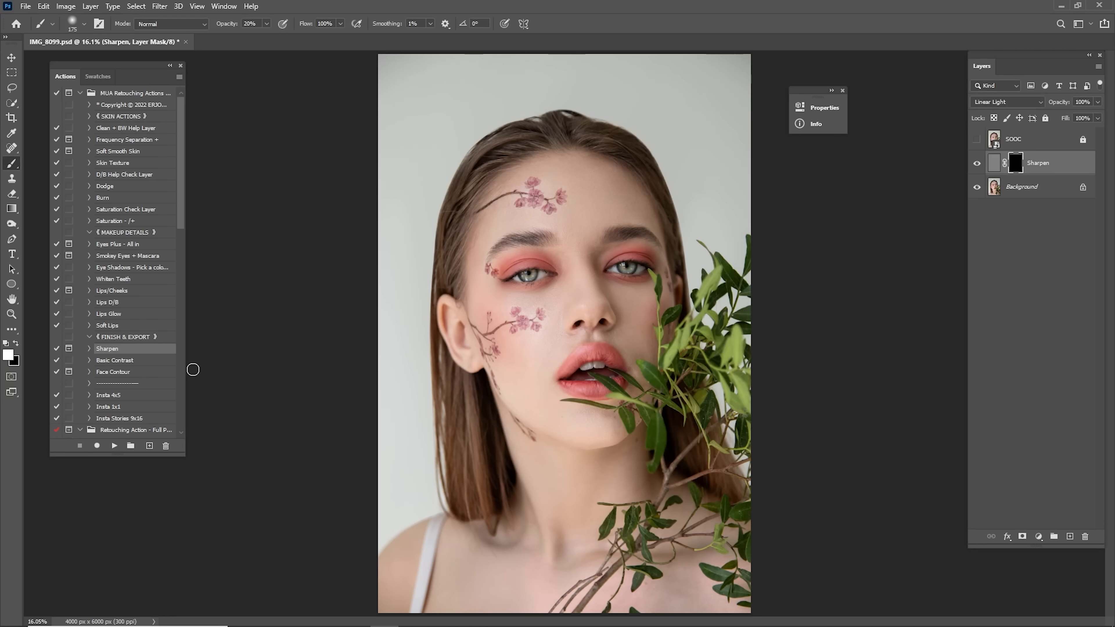
# Run the Basic Contrast action and hide the Basic Contrast layer
pyautogui.click(125, 364)
pyautogui.click(114, 446)
pyautogui.click(977, 164)
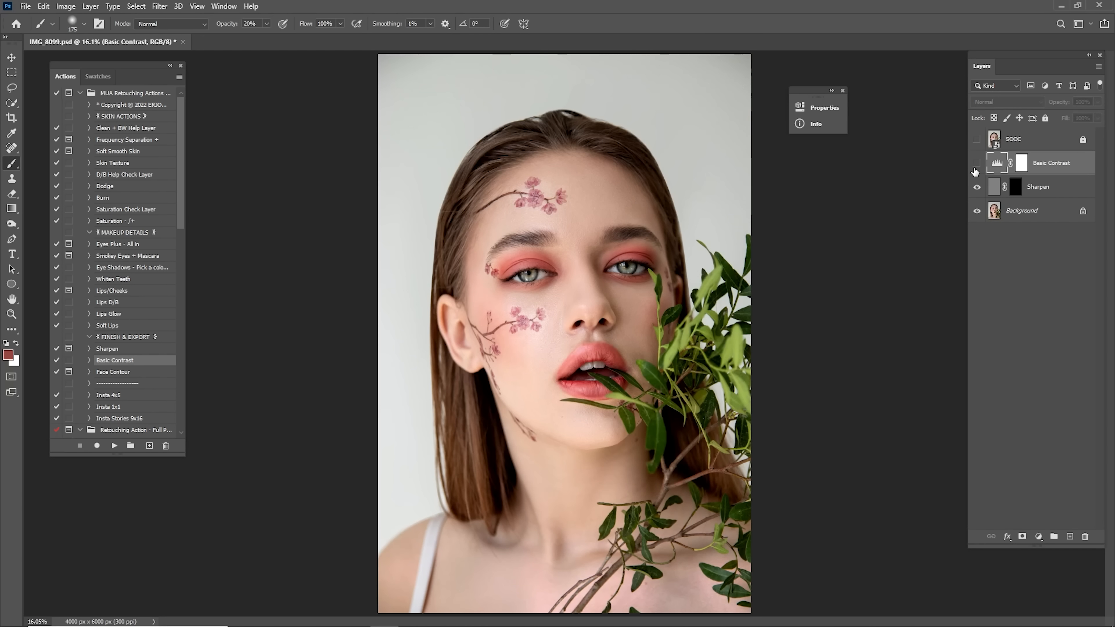
# Run the Face Contour action and hide the Contour layer
pyautogui.click(109, 373)
pyautogui.click(114, 446)
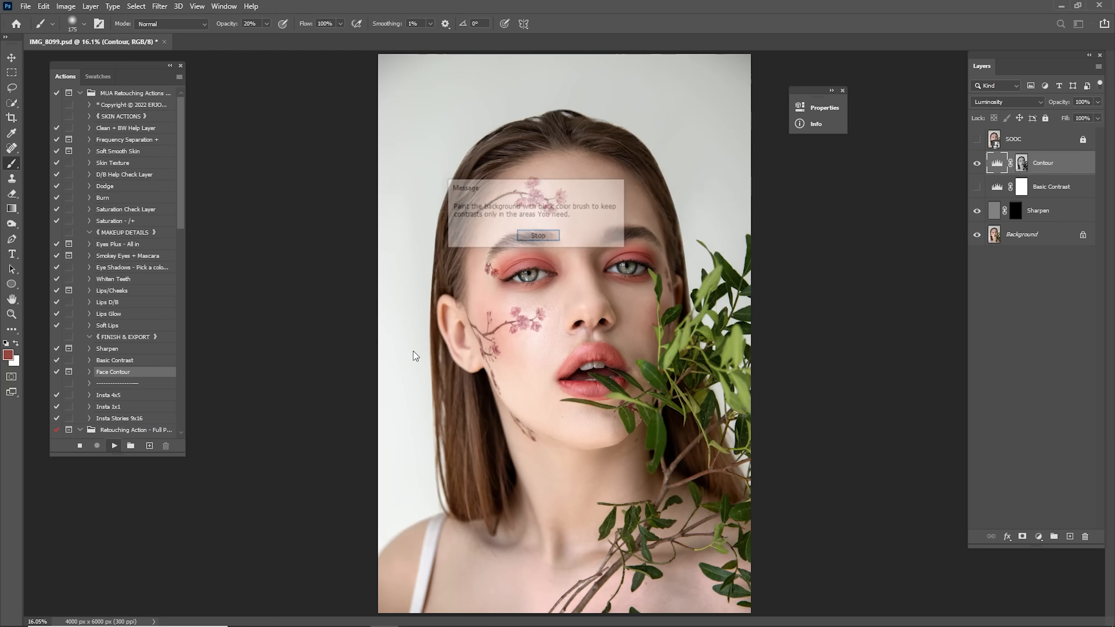
pyautogui.press('Return')
pyautogui.click(976, 164)
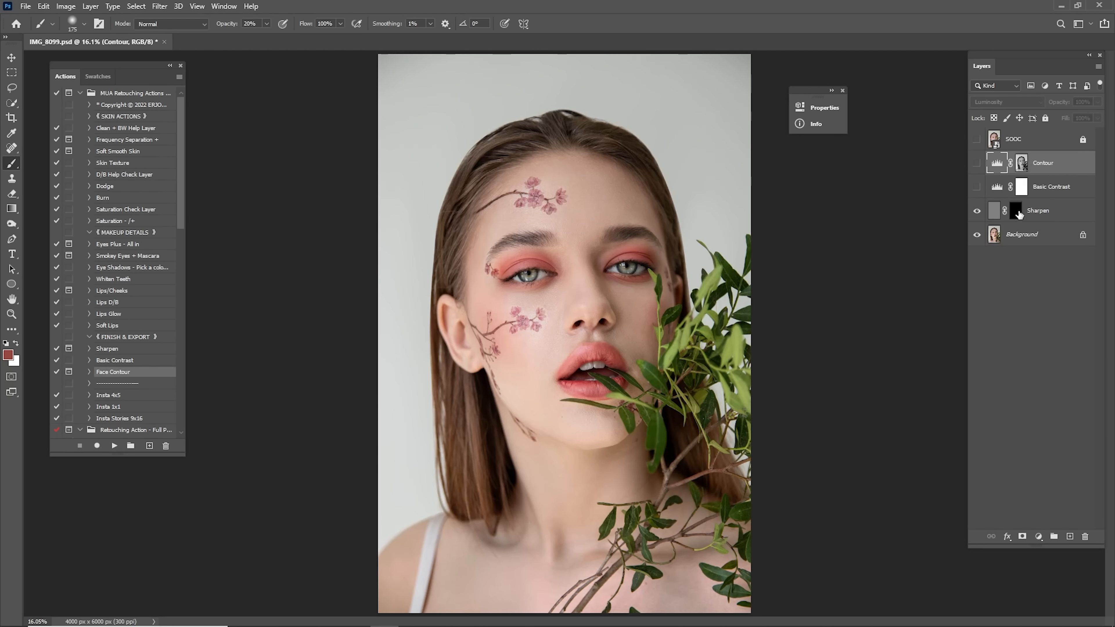
# Invert the Sharpen layer's mask to white so the sharpening applies to the whole image
pyautogui.click(1016, 210)
pyautogui.press('z')
pyautogui.moveTo(558, 230); pyautogui.dragTo(647, 271)
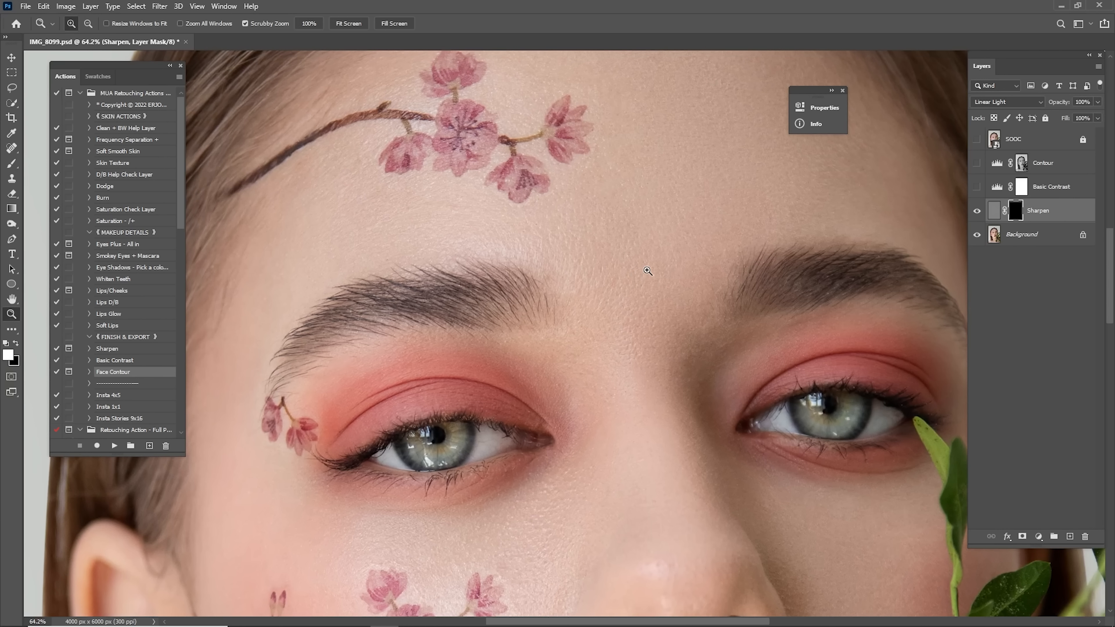
pyautogui.moveTo(714, 344); pyautogui.dragTo(736, 244)
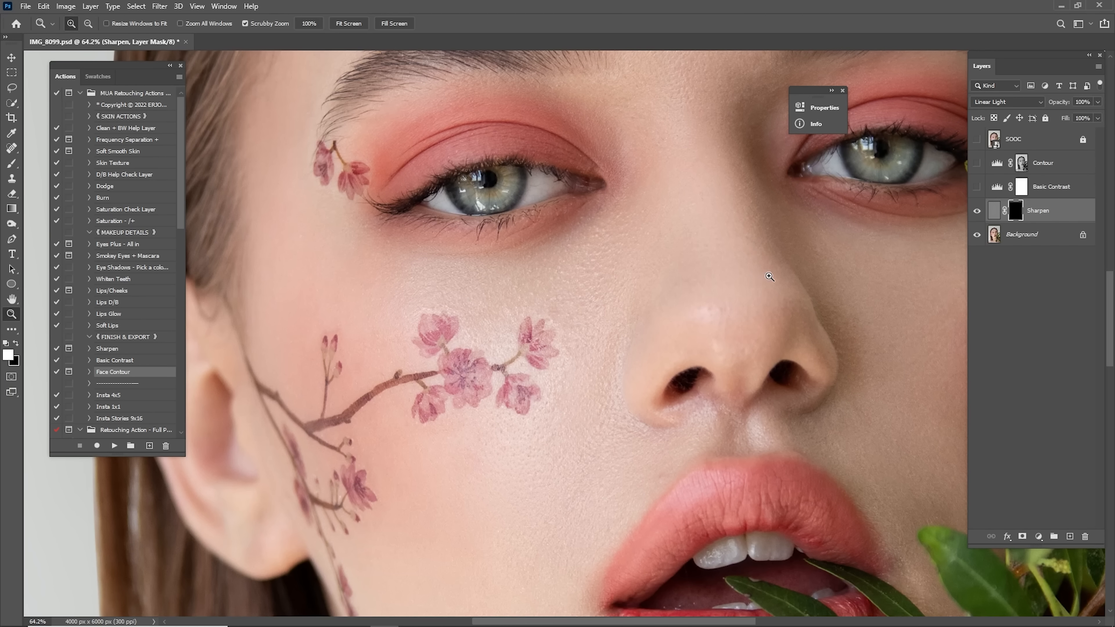
pyautogui.scroll(5, 708, 264)
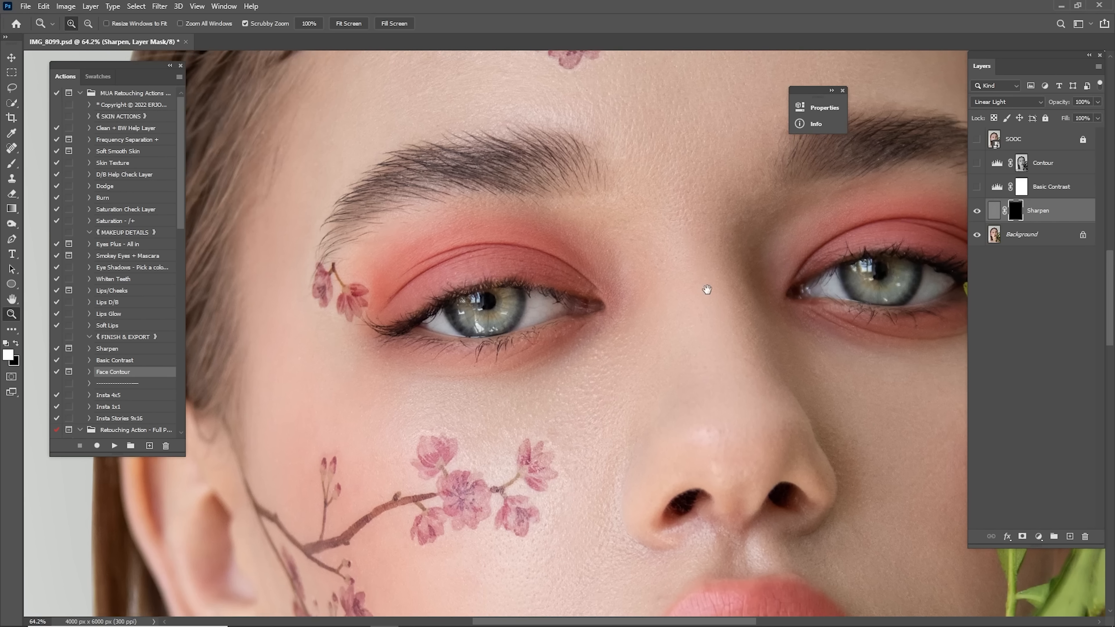
pyautogui.press('x')
pyautogui.hotkey('ctrl', 'i')
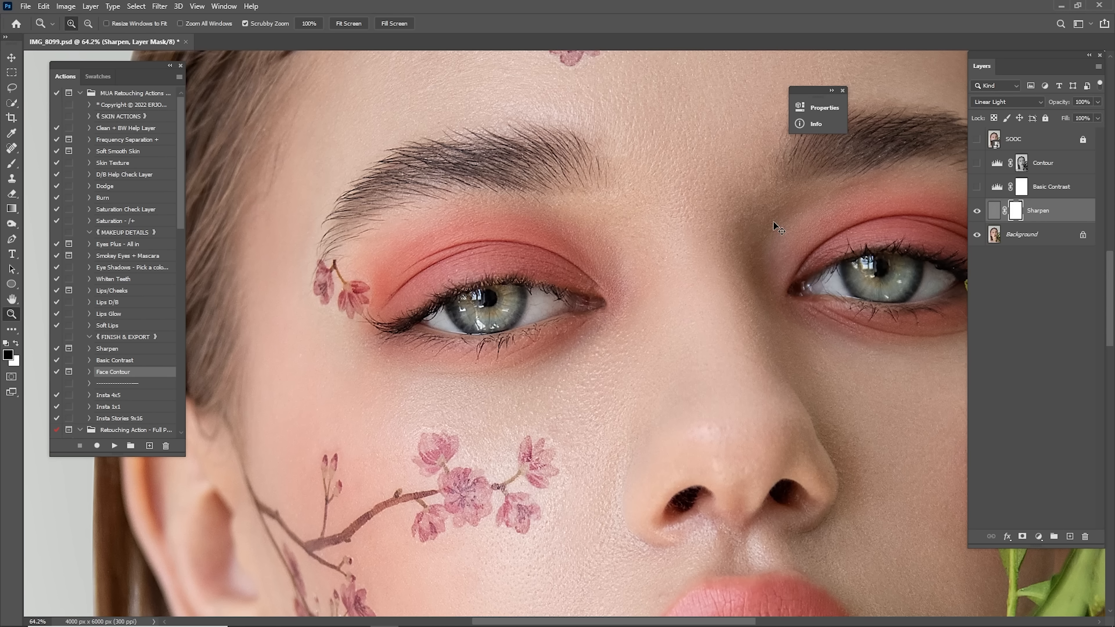
# Examine the sharpening on the whole portrait and up close on the eyes, skin and lips, with the Sharpen layer on and off
pyautogui.hotkey('ctrl', '0')
pyautogui.click(977, 212)
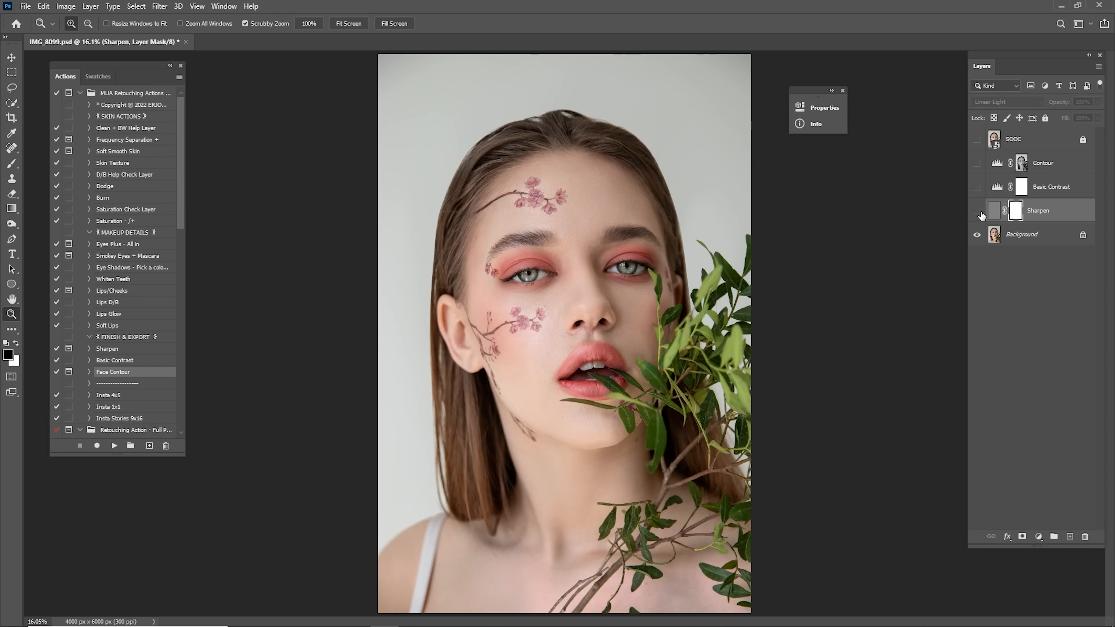
pyautogui.click(977, 212)
pyautogui.moveTo(564, 208); pyautogui.dragTo(606, 208)
pyautogui.moveTo(652, 312); pyautogui.dragTo(708, 187)
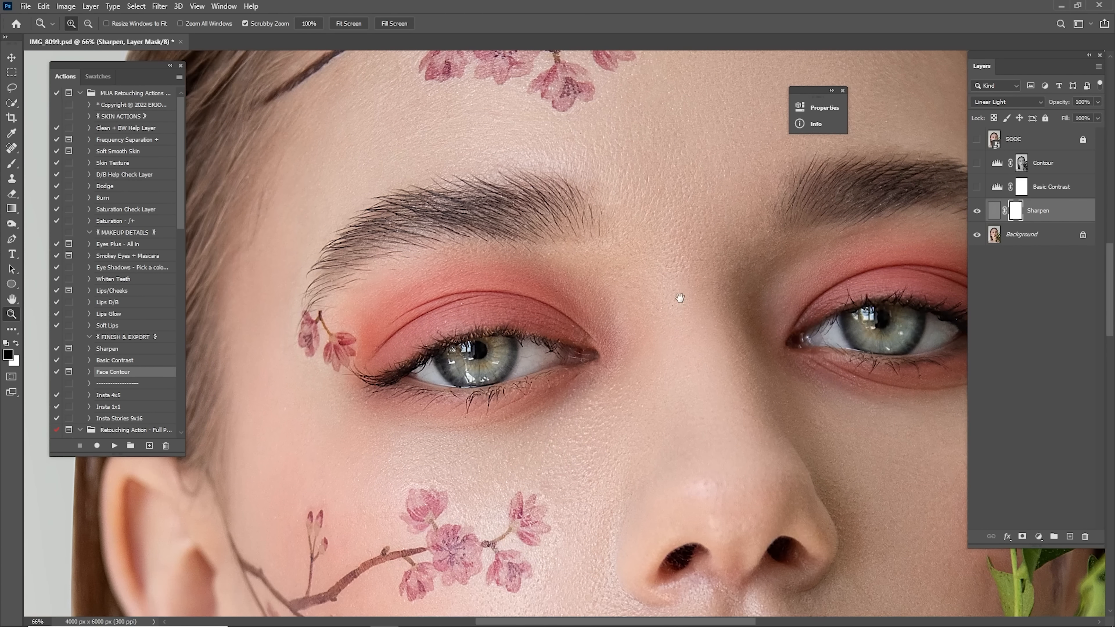
pyautogui.moveTo(679, 298); pyautogui.dragTo(720, 138)
pyautogui.click(977, 212)
pyautogui.click(978, 212)
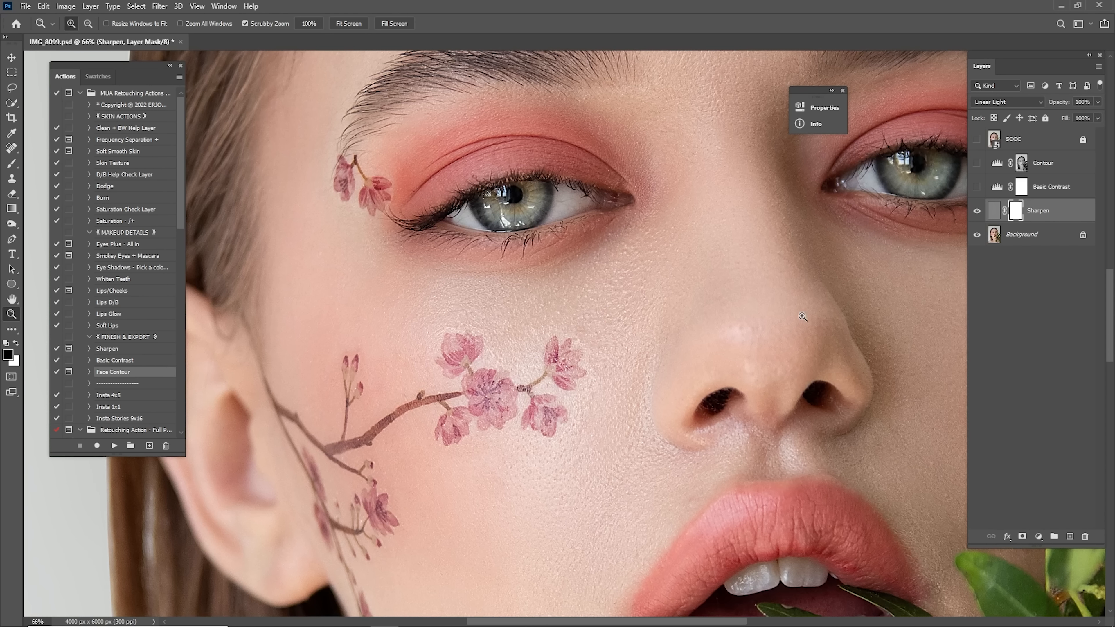
pyautogui.moveTo(809, 344); pyautogui.dragTo(770, 246)
pyautogui.moveTo(782, 202); pyautogui.dragTo(790, 380)
pyautogui.moveTo(815, 223); pyautogui.dragTo(816, 328)
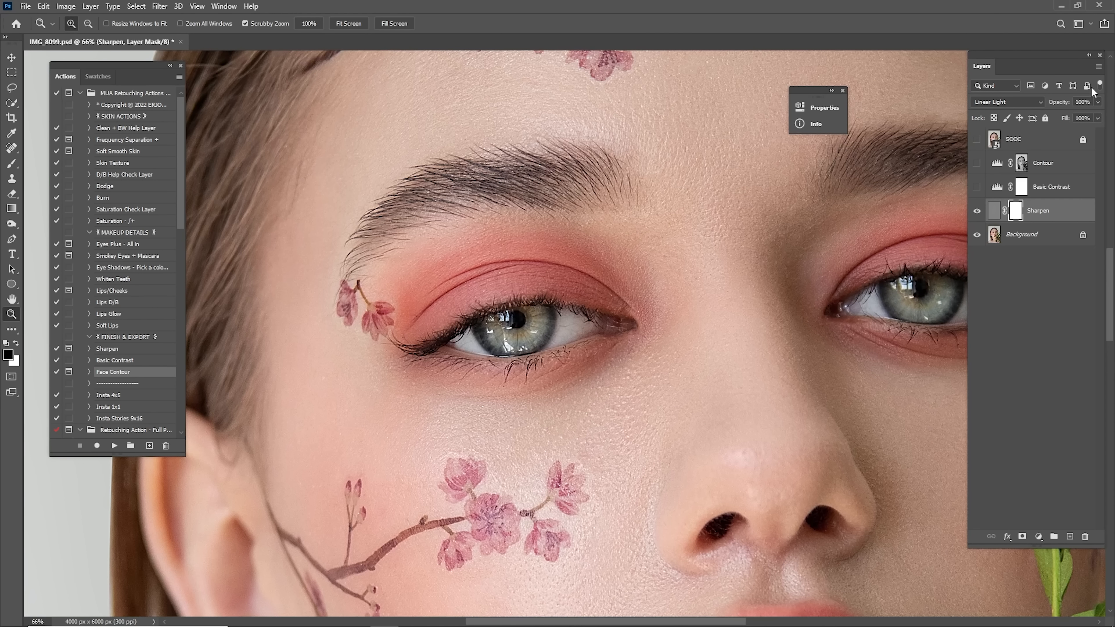
# Set the Sharpen layer's opacity to 50%
pyautogui.write('50')
pyautogui.press('Return')
pyautogui.hotkey('ctrl', '0')
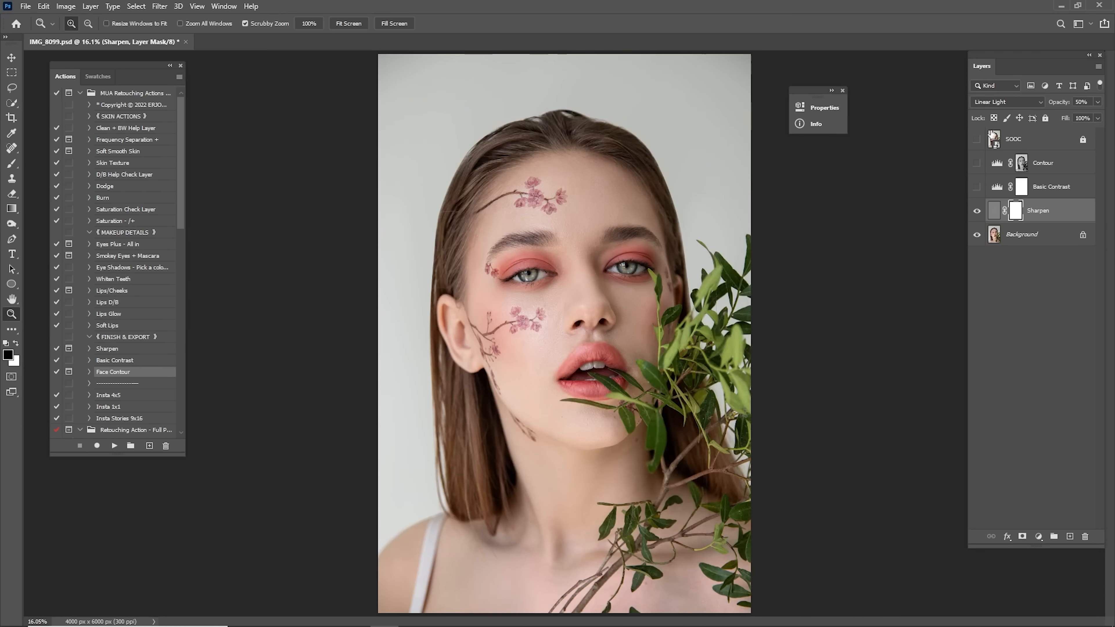
# Show the Basic Contrast layer and compare the portrait with and without it
pyautogui.click(977, 187)
pyautogui.click(1039, 193)
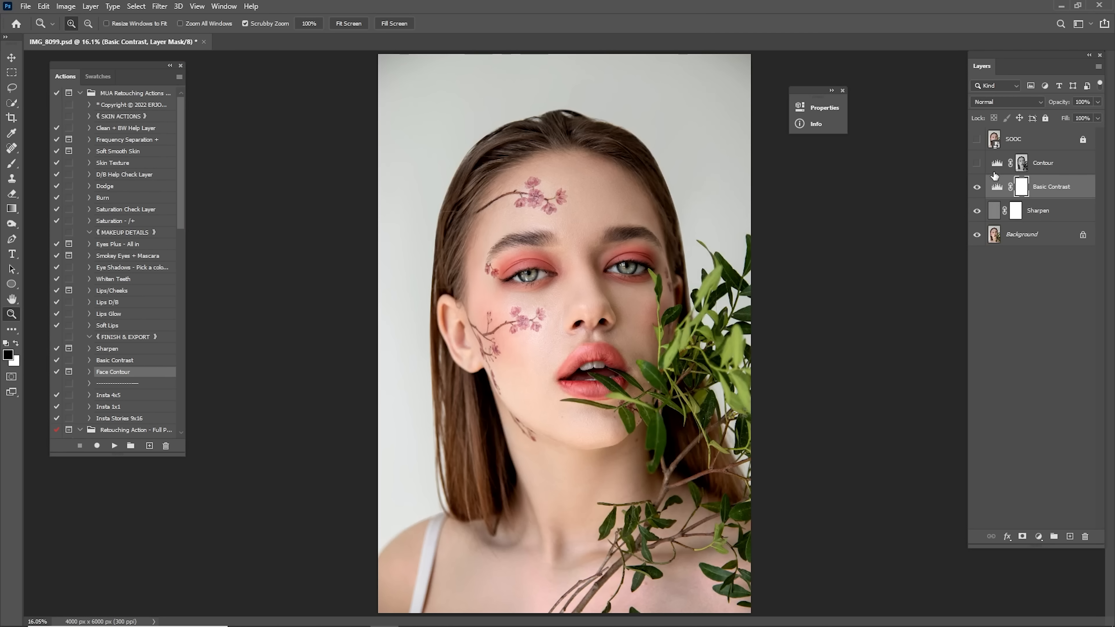
pyautogui.click(976, 193)
pyautogui.click(979, 193)
pyautogui.click(979, 193)
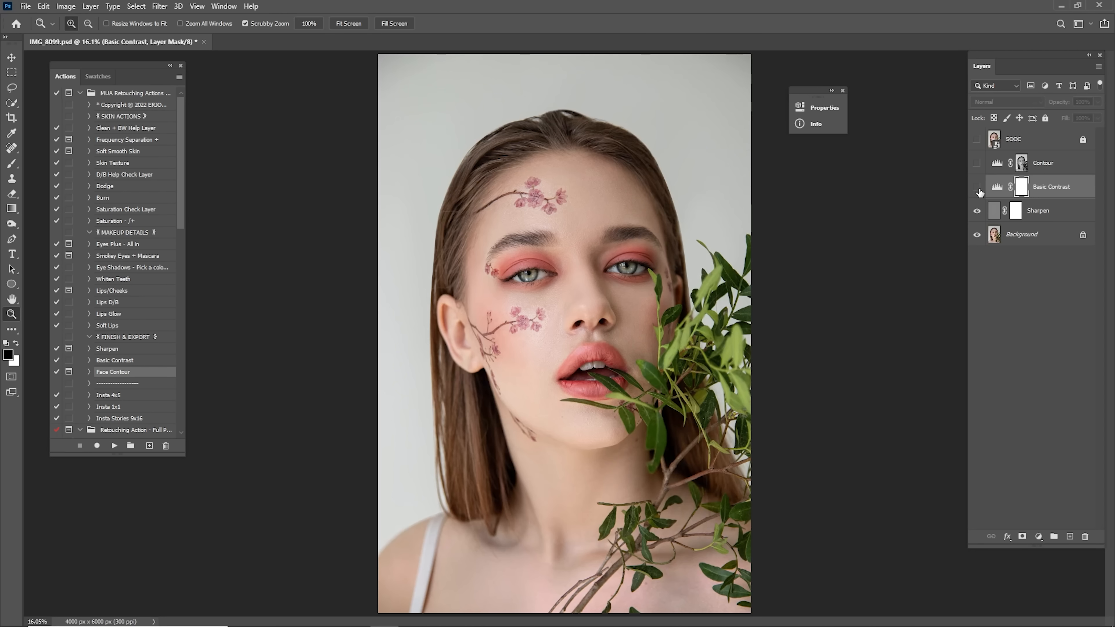
pyautogui.click(979, 192)
pyautogui.click(979, 191)
pyautogui.click(979, 191)
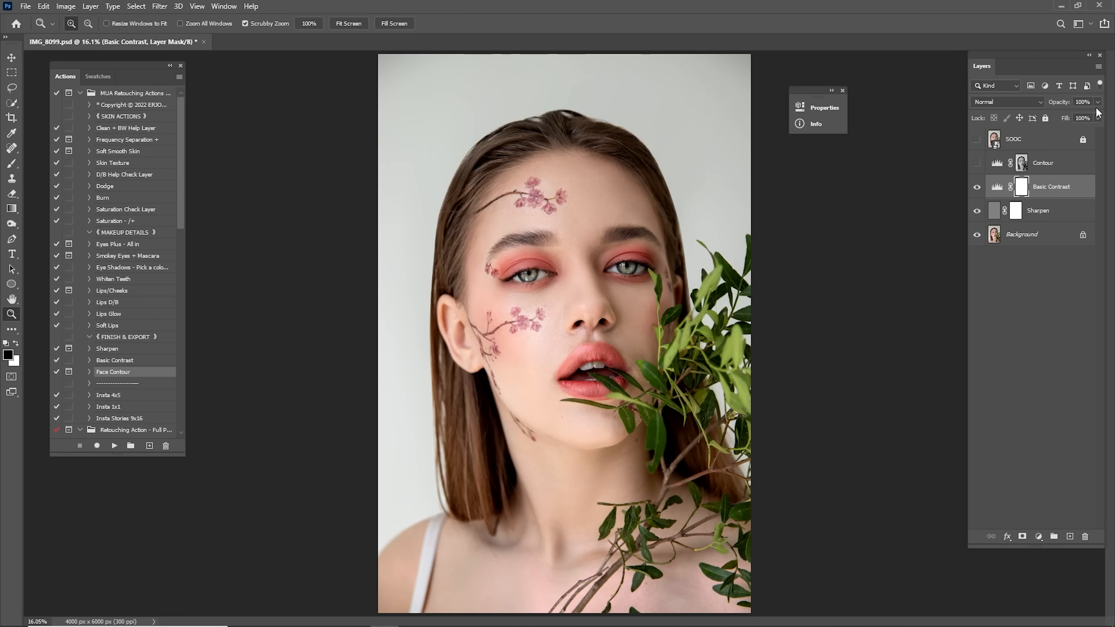
# Set the Basic Contrast layer's opacity to 50%
pyautogui.click(1070, 102)
pyautogui.write('5')
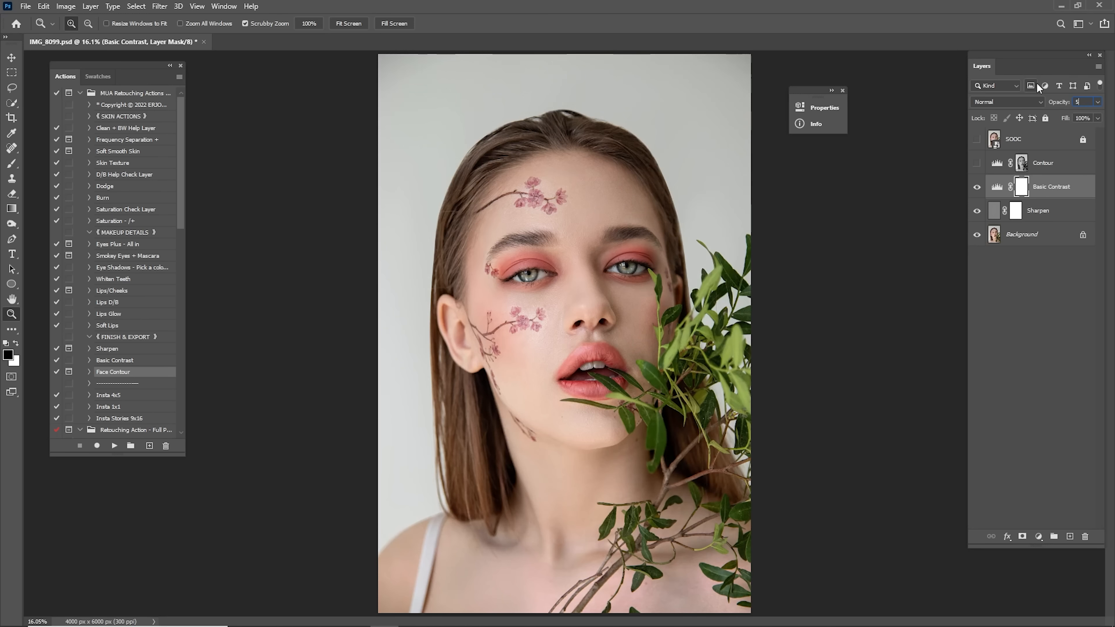
pyautogui.write('0')
pyautogui.press('Return')
# Toggle the SOOC layer to compare the sharpened, contrast-adjusted portrait with the original
pyautogui.click(977, 139)
pyautogui.click(976, 139)
pyautogui.click(975, 139)
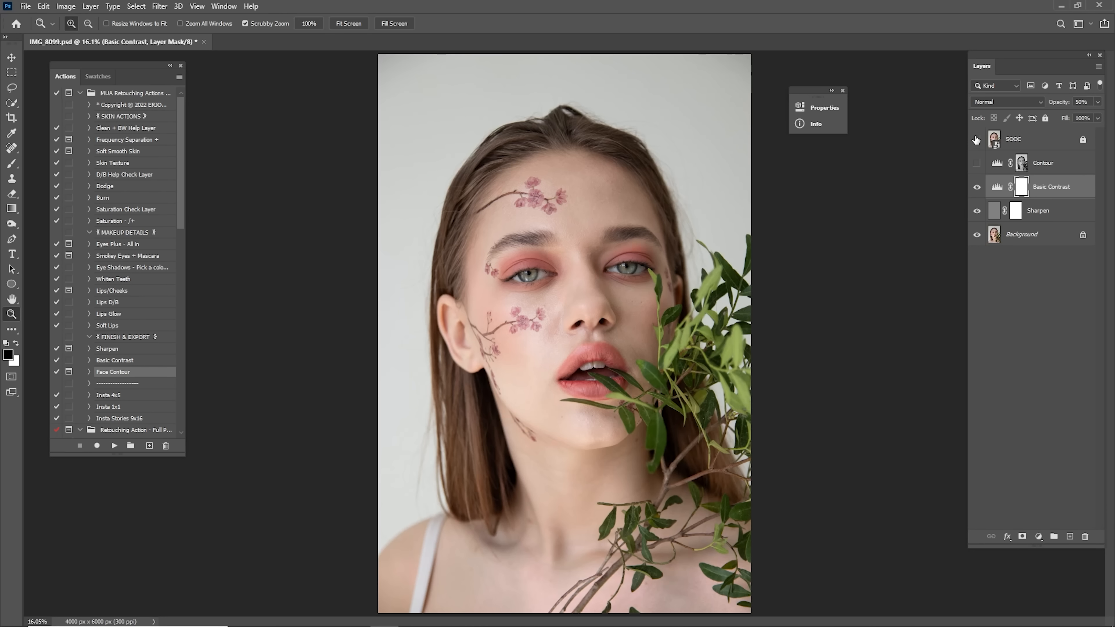
pyautogui.click(976, 140)
# Show the Contour layer and compare its effect on the full portrait and up close on the cheek
pyautogui.click(1035, 165)
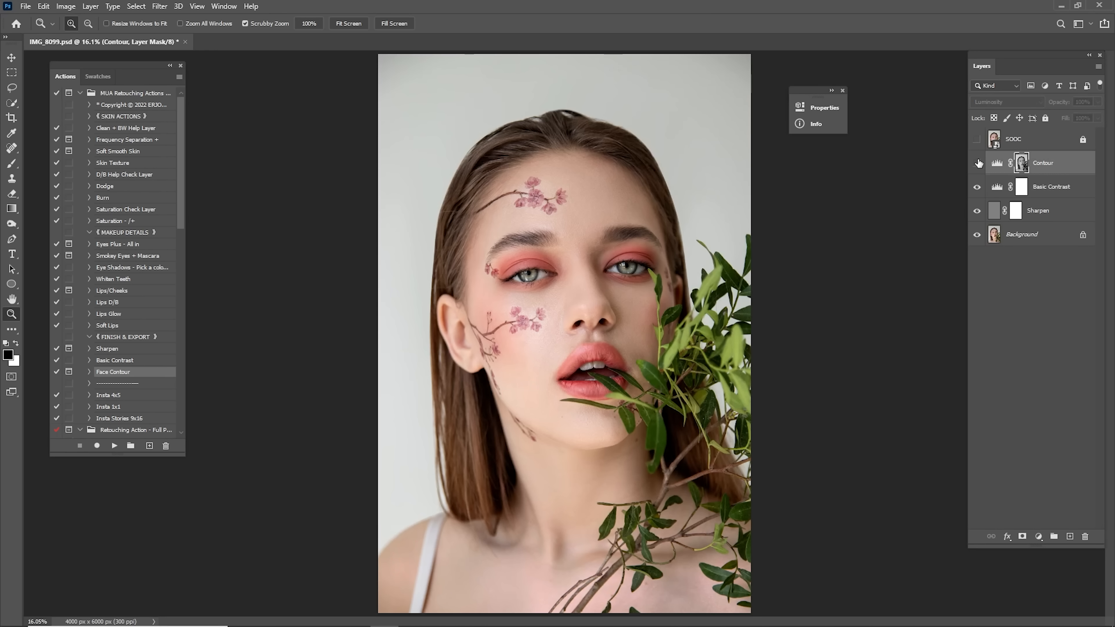
pyautogui.click(976, 164)
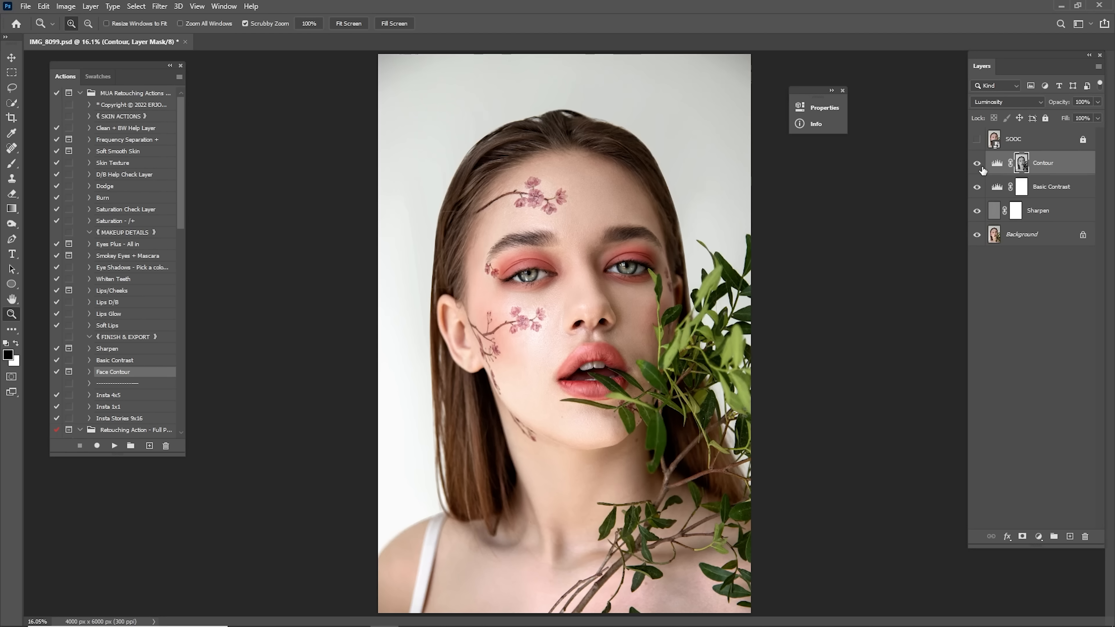
pyautogui.click(977, 167)
pyautogui.click(978, 167)
pyautogui.click(977, 167)
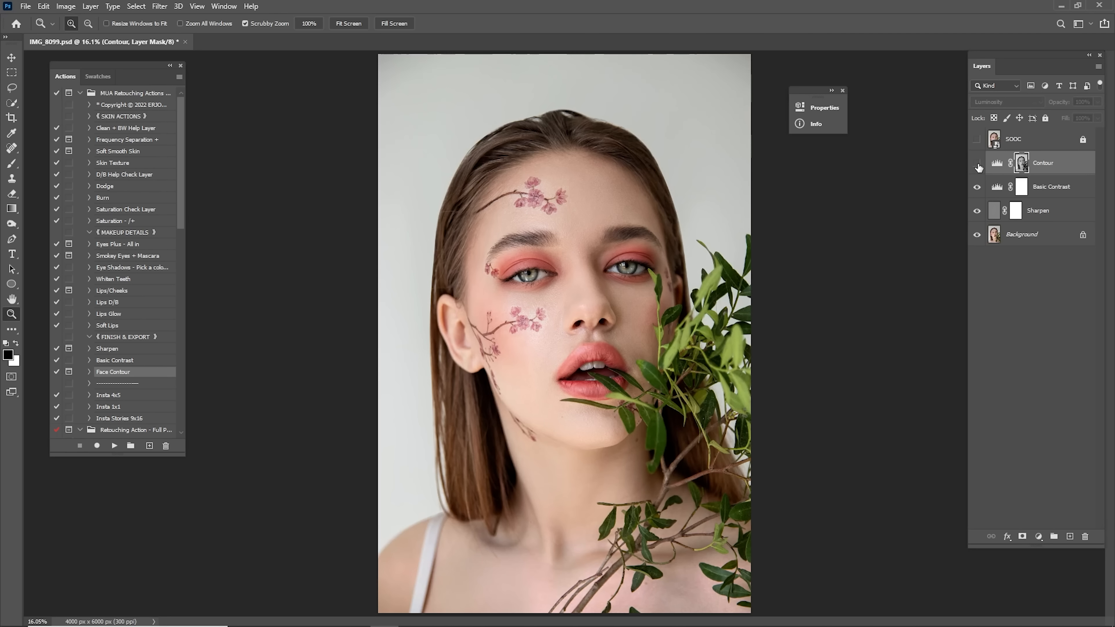
pyautogui.click(978, 167)
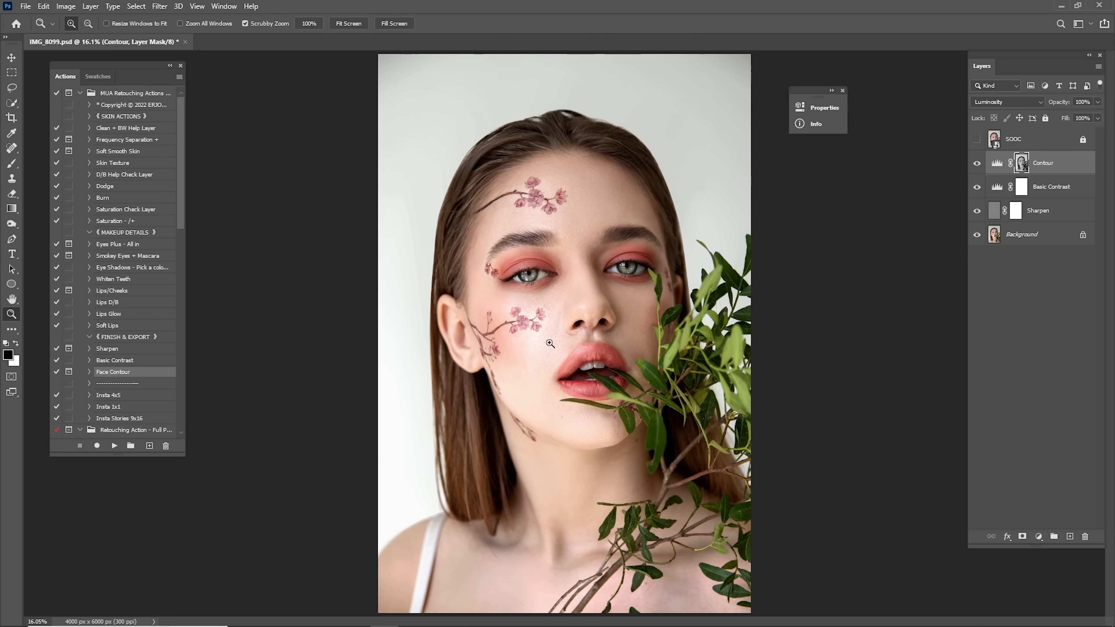
pyautogui.moveTo(545, 340); pyautogui.dragTo(636, 327)
pyautogui.click(977, 165)
pyautogui.click(977, 164)
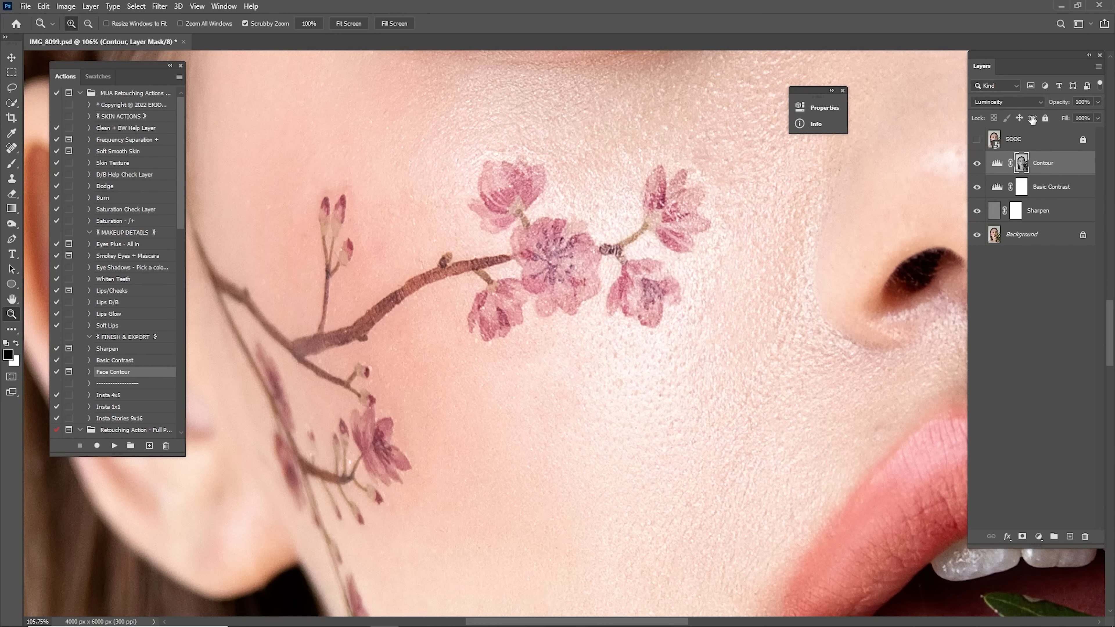
pyautogui.hotkey('ctrl', '0')
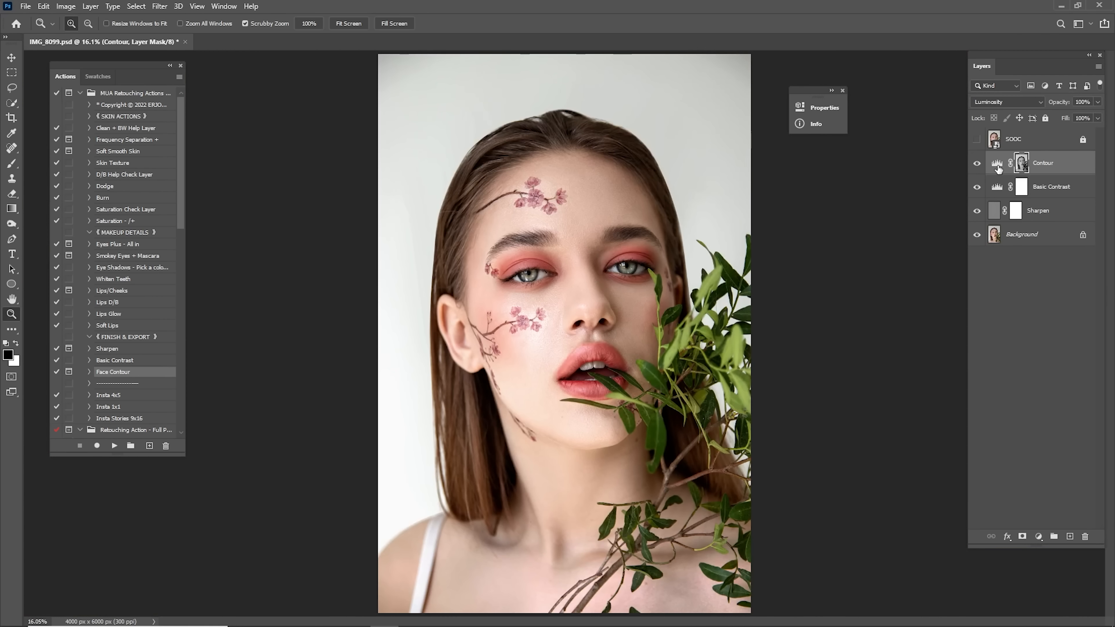
# Fine-tune the highlight input level in the Contour layer's Levels adjustment
pyautogui.doubleClick(998, 166)
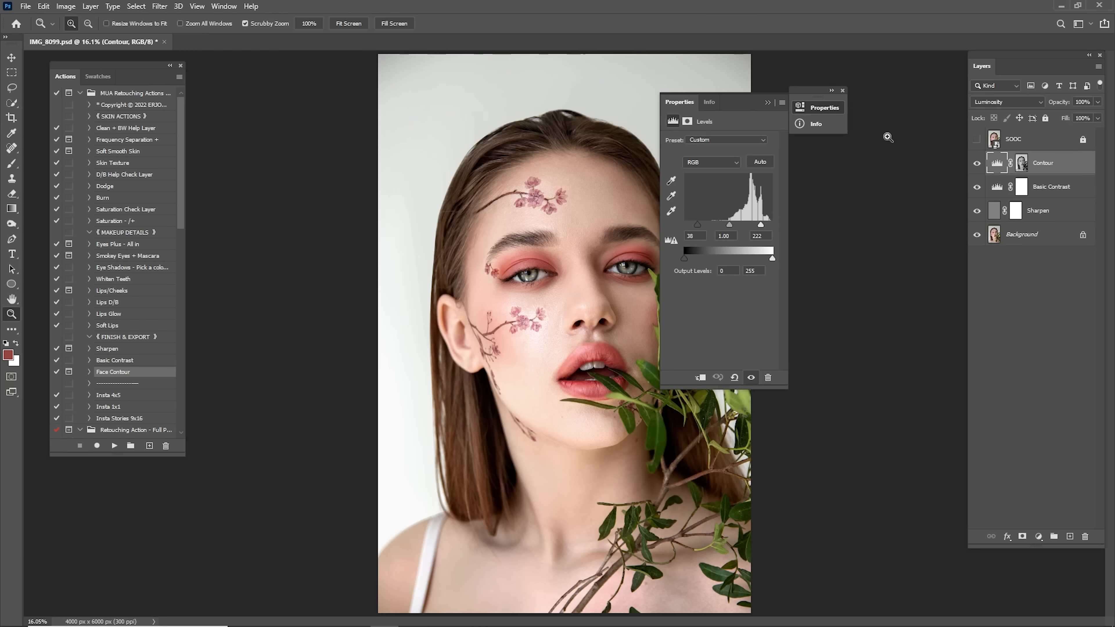
pyautogui.moveTo(761, 224)
pyautogui.mouseDown()
pyautogui.moveTo(773, 225)
pyautogui.moveTo(762, 225)
pyautogui.mouseUp()
pyautogui.click(768, 102)
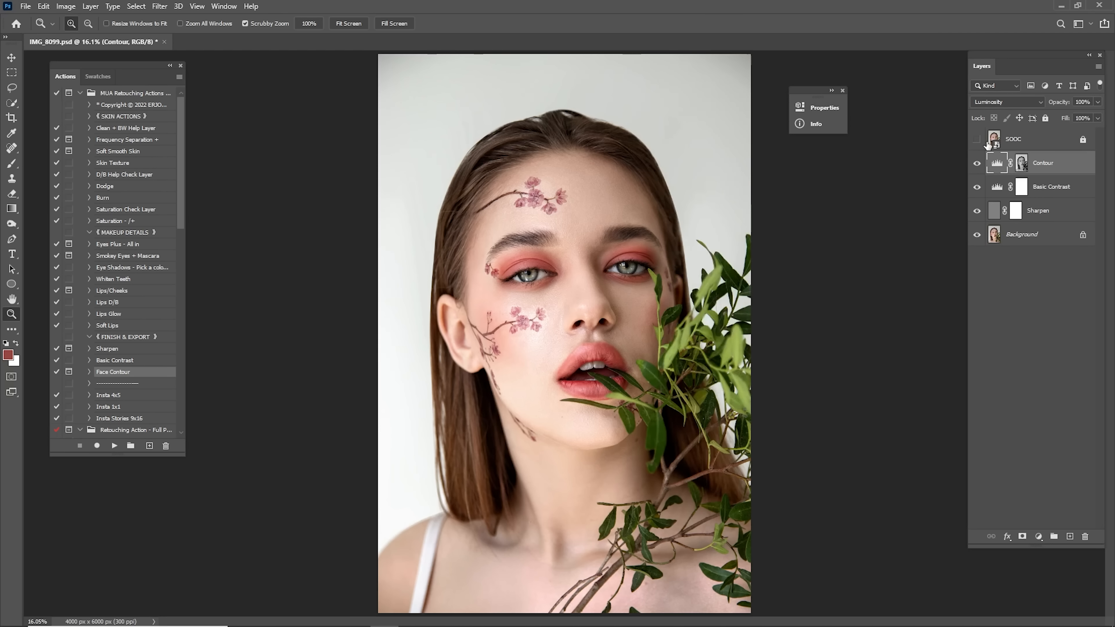
# Compare the portrait with and without the Contour layer and set the layer's opacity to 75%
pyautogui.click(978, 164)
pyautogui.click(978, 165)
pyautogui.click(978, 166)
pyautogui.click(978, 165)
pyautogui.write('7')
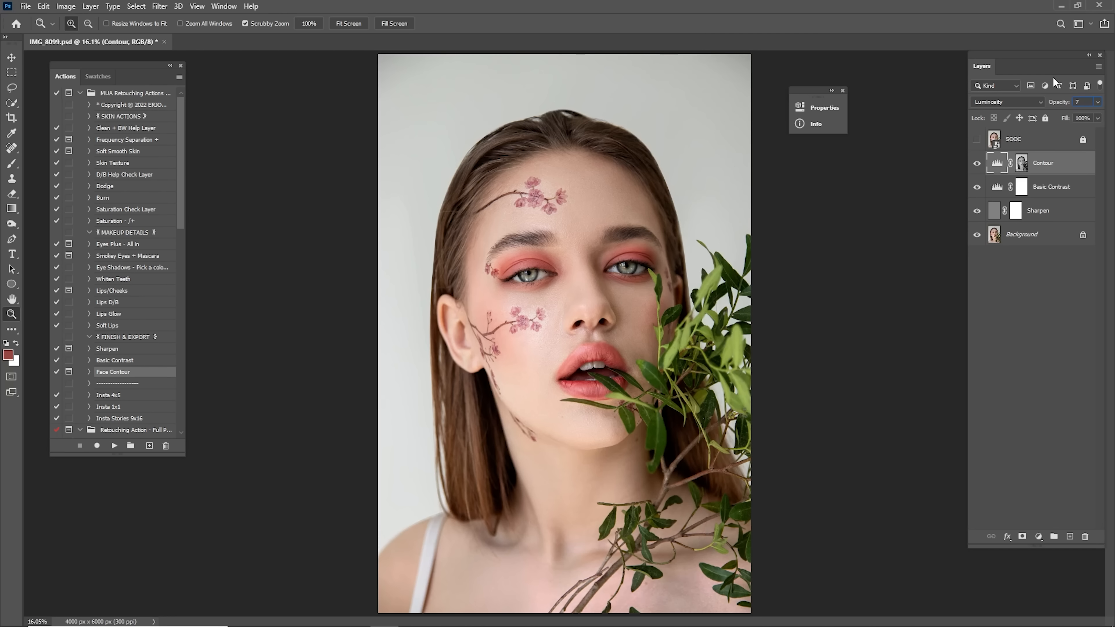
pyautogui.write('5')
pyautogui.press('Return')
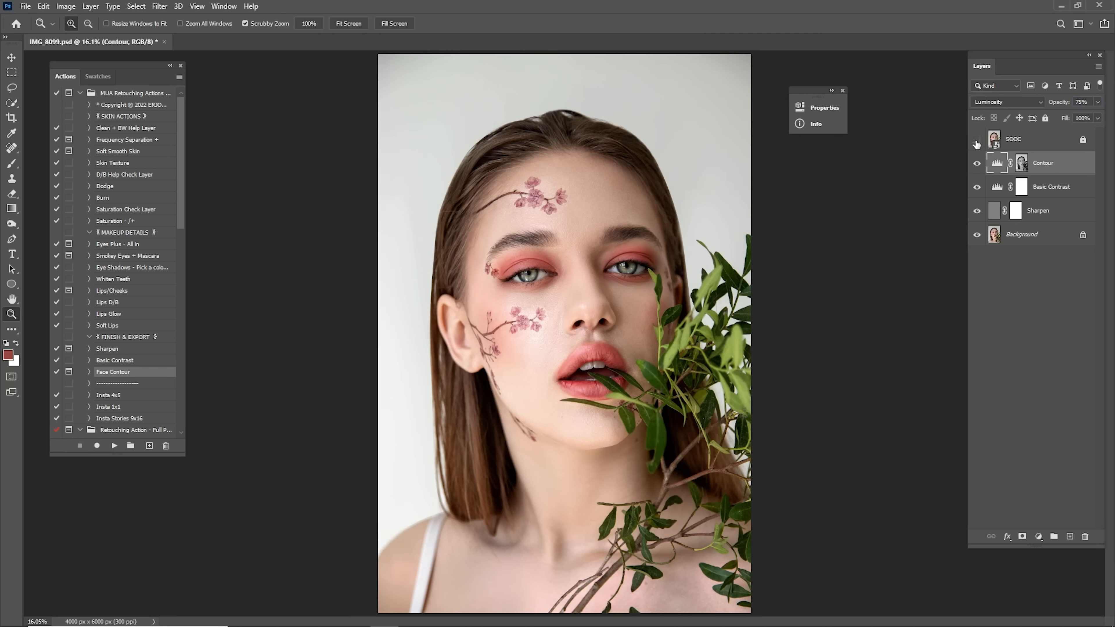
# Toggle the SOOC layer to compare the contoured portrait with the original
pyautogui.click(976, 140)
pyautogui.click(978, 141)
pyautogui.click(979, 142)
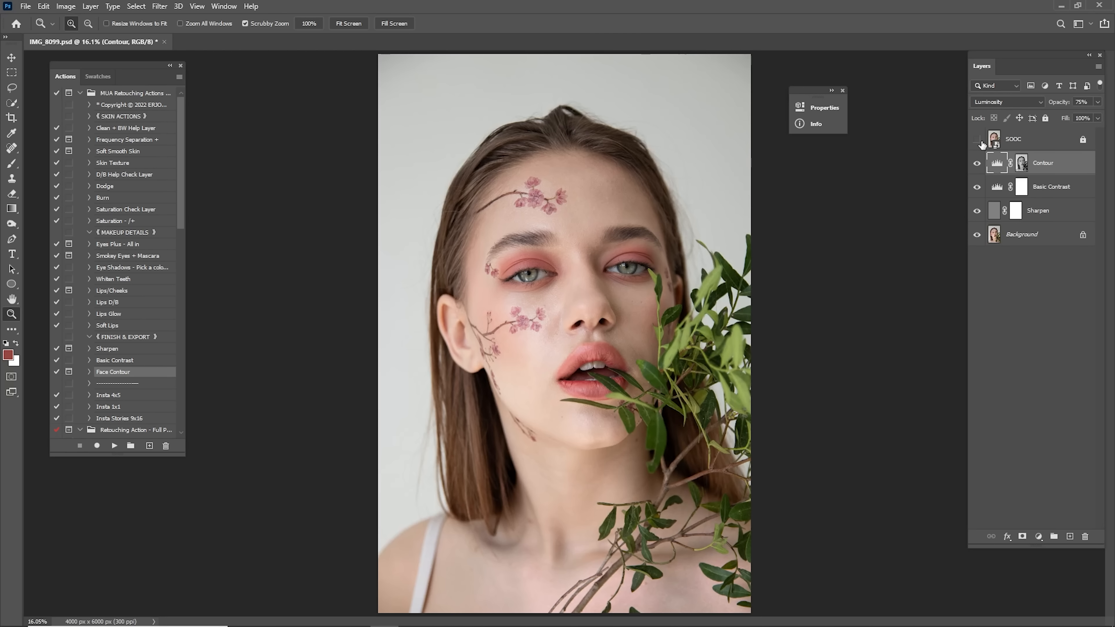
pyautogui.click(978, 141)
pyautogui.click(978, 143)
pyautogui.click(978, 142)
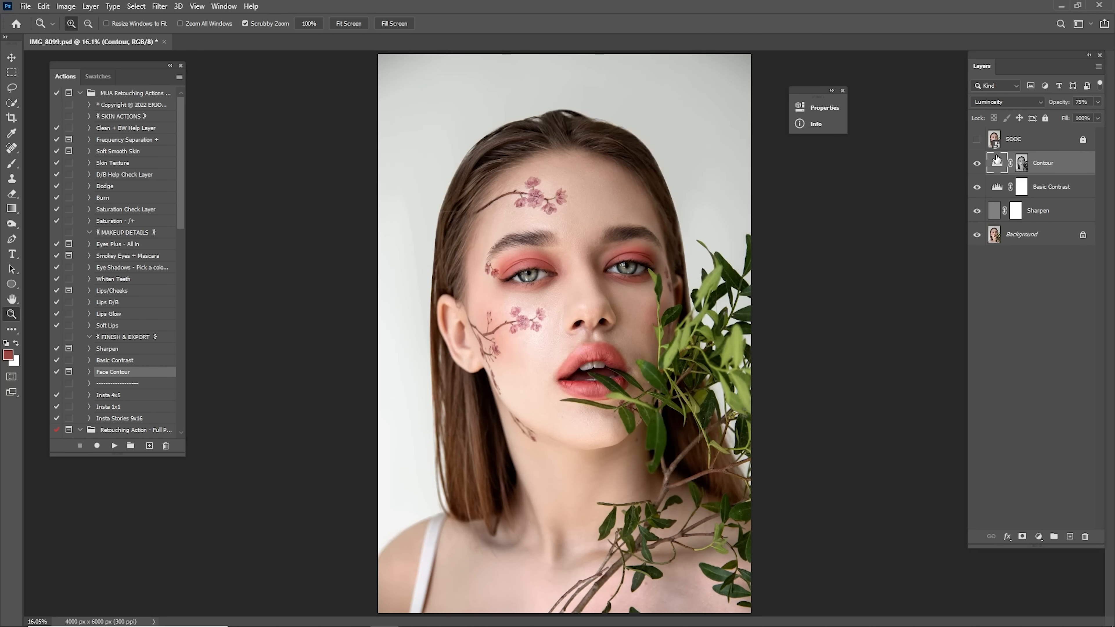
# Merge the Contour, Basic Contrast and Sharpen layers into the Background layer and check the result against the SOOC layer
pyautogui.keyDown('shift'); pyautogui.click(1029, 242); pyautogui.keyUp('shift')
pyautogui.rightClick(1042, 176)
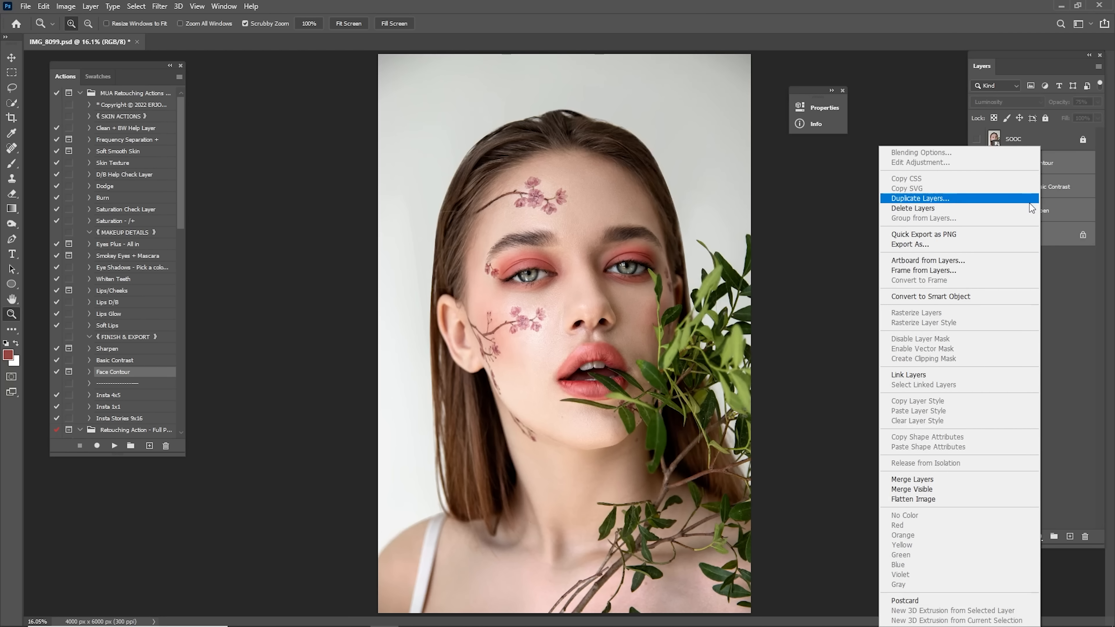
pyautogui.click(925, 480)
pyautogui.click(976, 141)
pyautogui.click(977, 141)
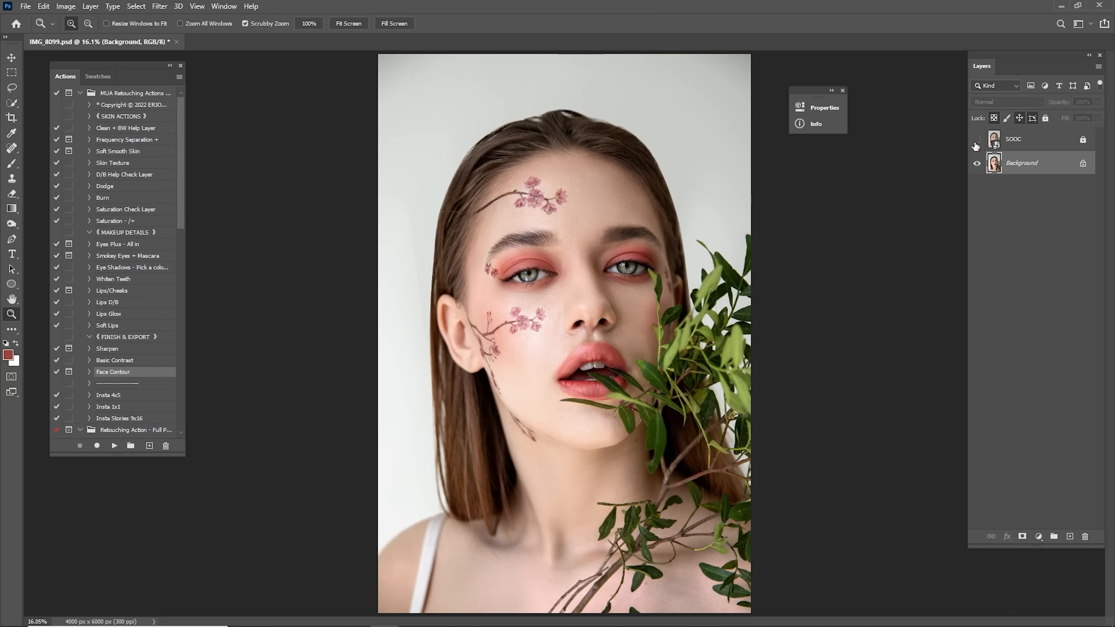
# Toggle the SOOC layer to compare the merged retouch with the original portrait
pyautogui.click(977, 141)
pyautogui.click(977, 141)
pyautogui.click(977, 141)
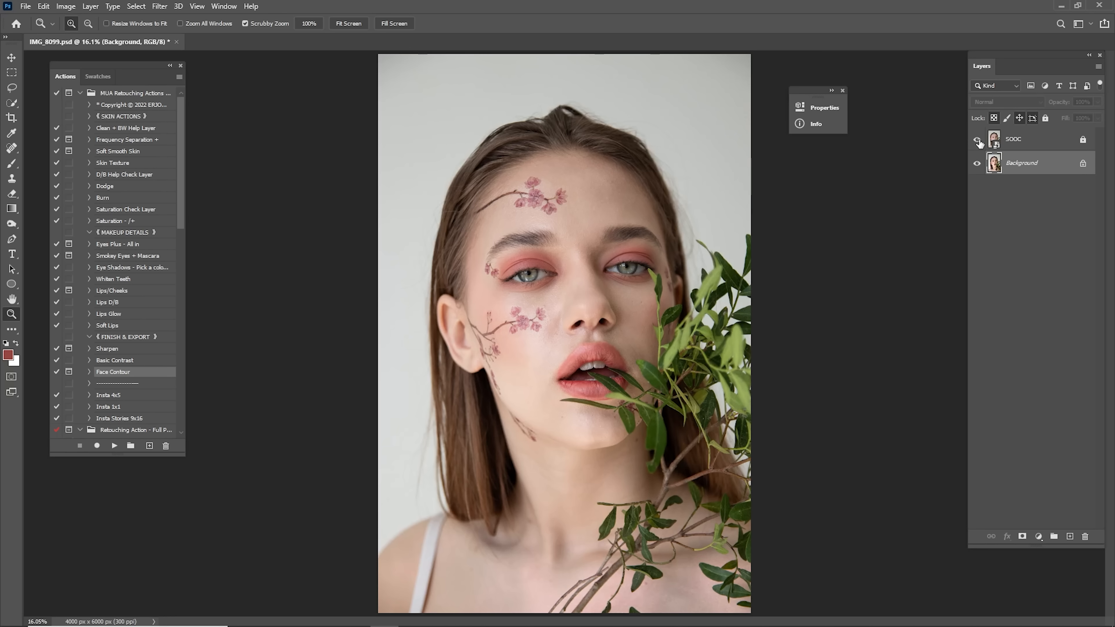
pyautogui.click(977, 142)
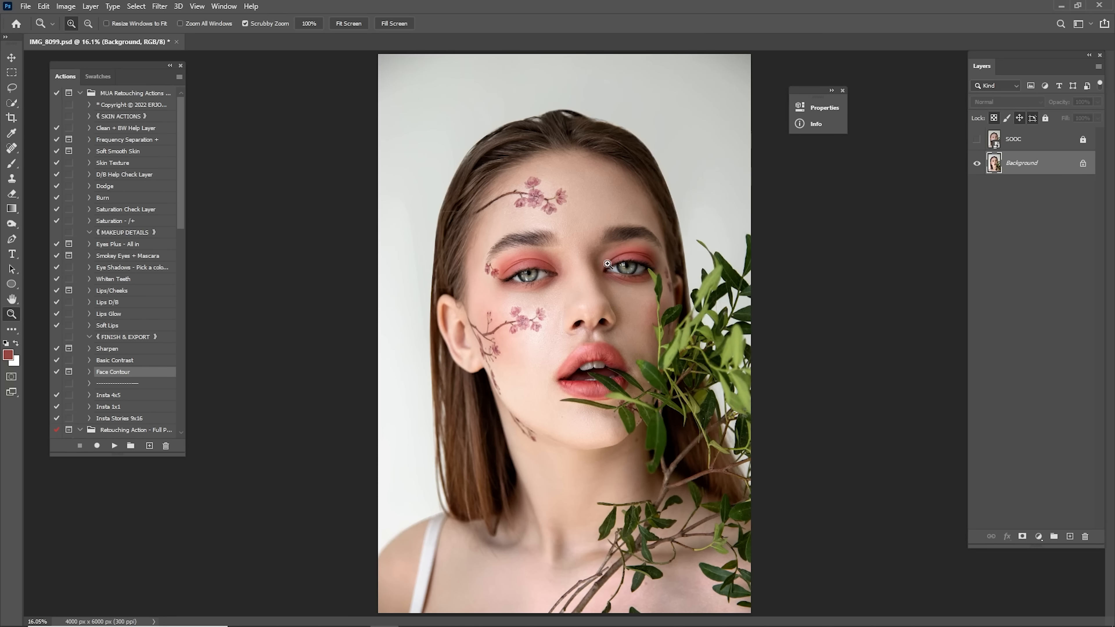
# Run the Frequency Separation + action with a Gaussian Blur radius of 5 pixels and expand the resulting layer group
pyautogui.click(127, 140)
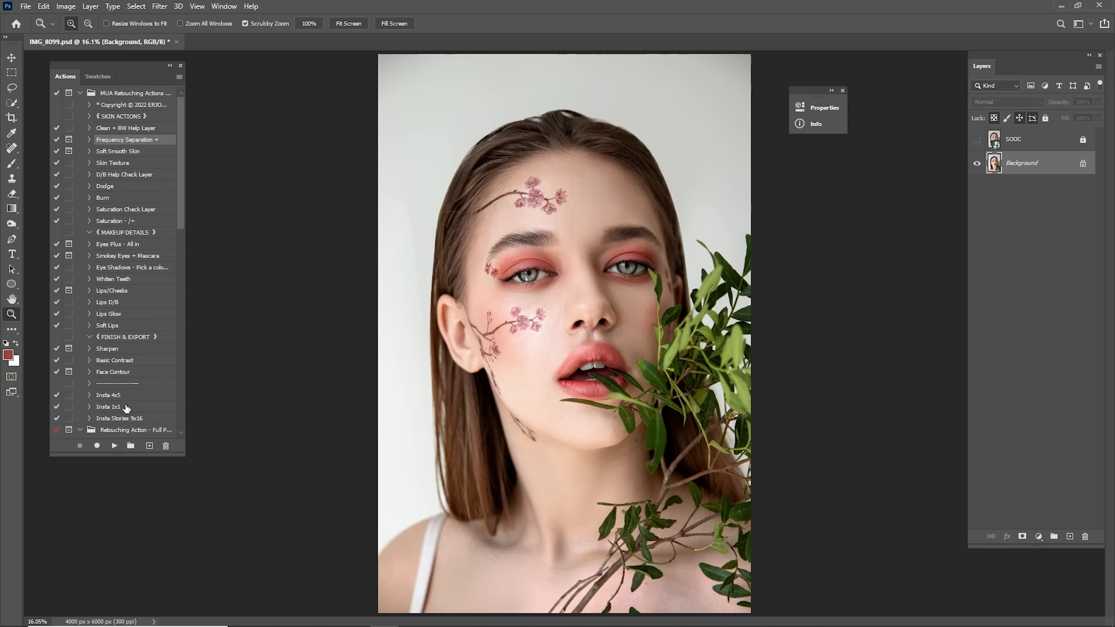
pyautogui.click(114, 446)
pyautogui.write('5')
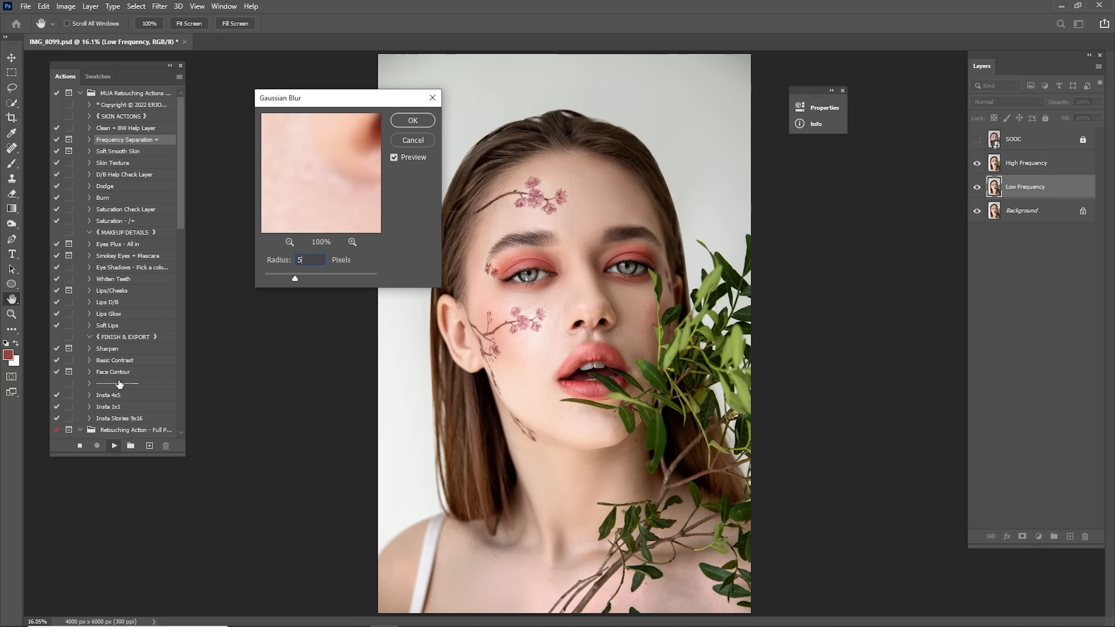
pyautogui.press('Return')
pyautogui.click(989, 159)
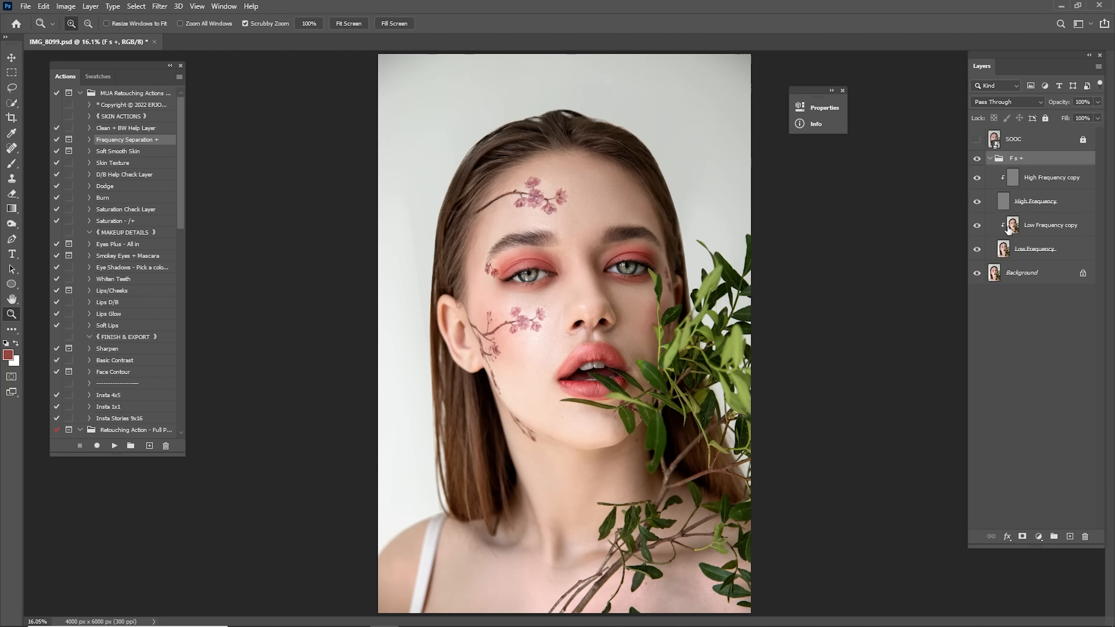
# Hide the High Frequency layer and smooth the lip tones on the Low Frequency copy layer with the Mixer Brush
pyautogui.click(989, 214)
pyautogui.moveTo(605, 363); pyautogui.dragTo(662, 294)
pyautogui.press('b')
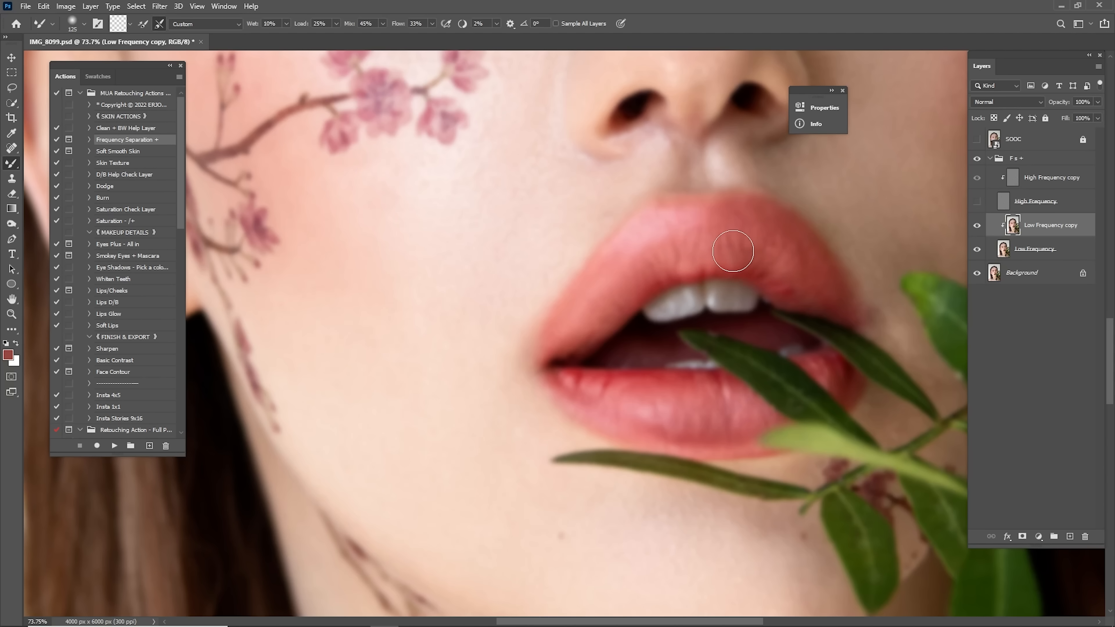
pyautogui.press(']')
pyautogui.press('[')
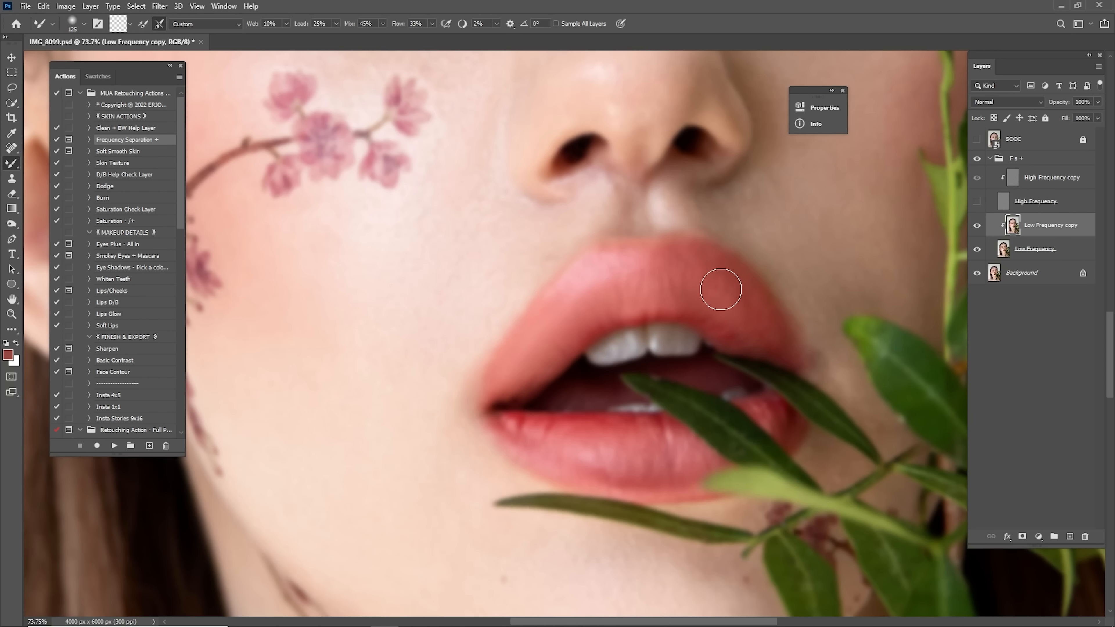
pyautogui.press('[')
pyautogui.press(']')
pyautogui.press(']')
# Show the High Frequency layer again and compare the whole portrait with and without the F s + group
pyautogui.hotkey('ctrl', '0')
pyautogui.click(977, 201)
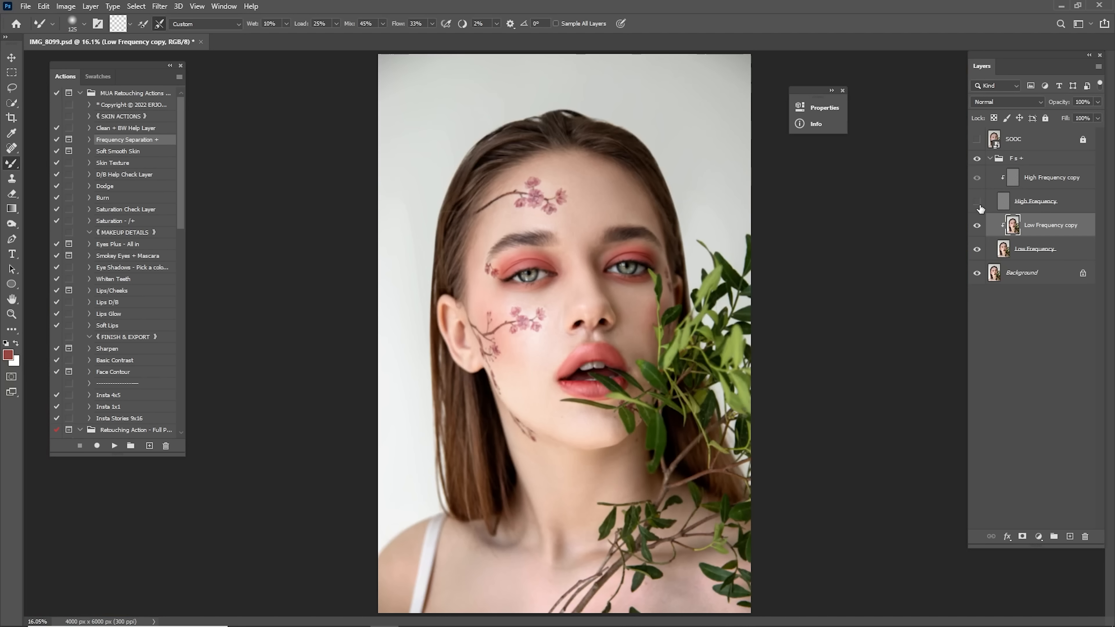
pyautogui.click(977, 159)
# With High Frequency hidden, heal the uneven tones under the eye beside the leaves on Low Frequency copy using the Healing Brush
pyautogui.press('z')
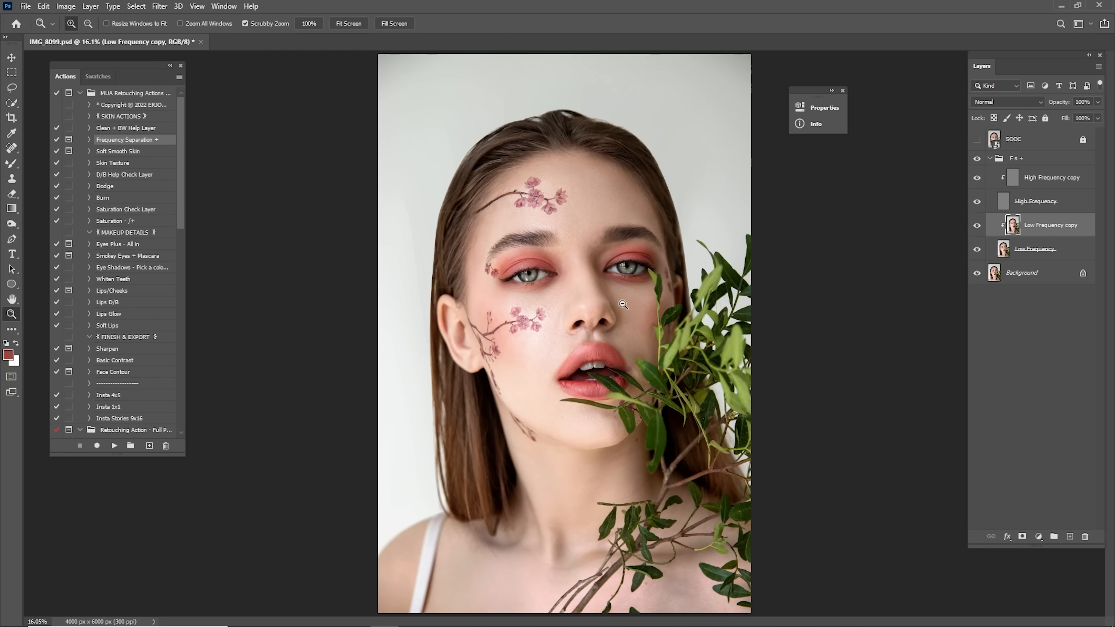
pyautogui.moveTo(646, 292)
pyautogui.mouseDown()
pyautogui.moveTo(654, 263)
pyautogui.moveTo(701, 253)
pyautogui.mouseUp()
pyautogui.moveTo(851, 245); pyautogui.dragTo(846, 252)
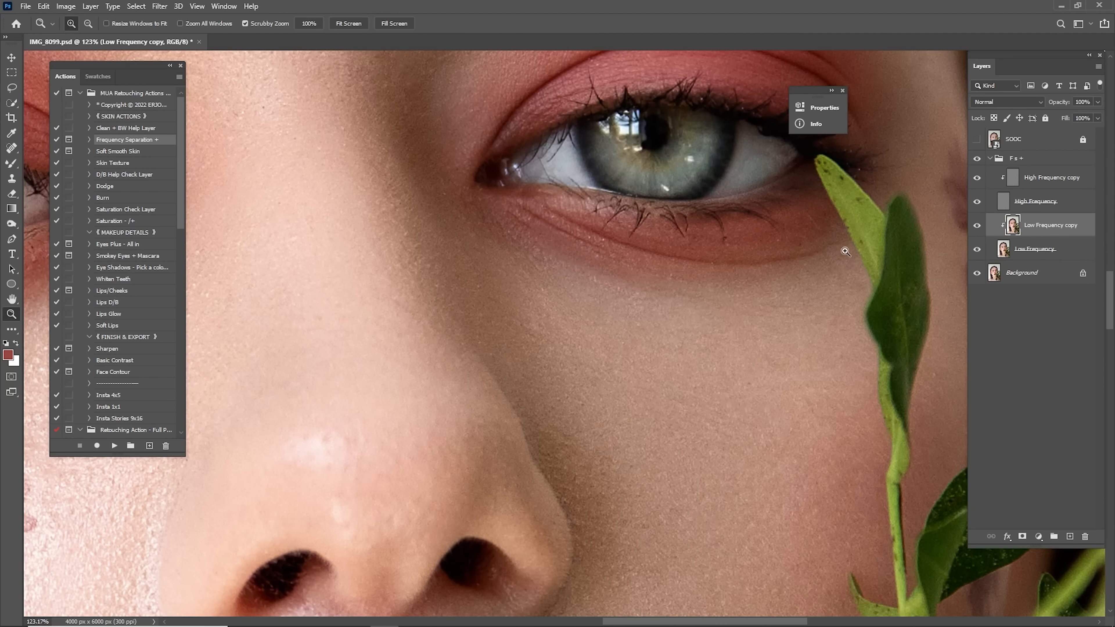
pyautogui.click(977, 202)
pyautogui.press('j')
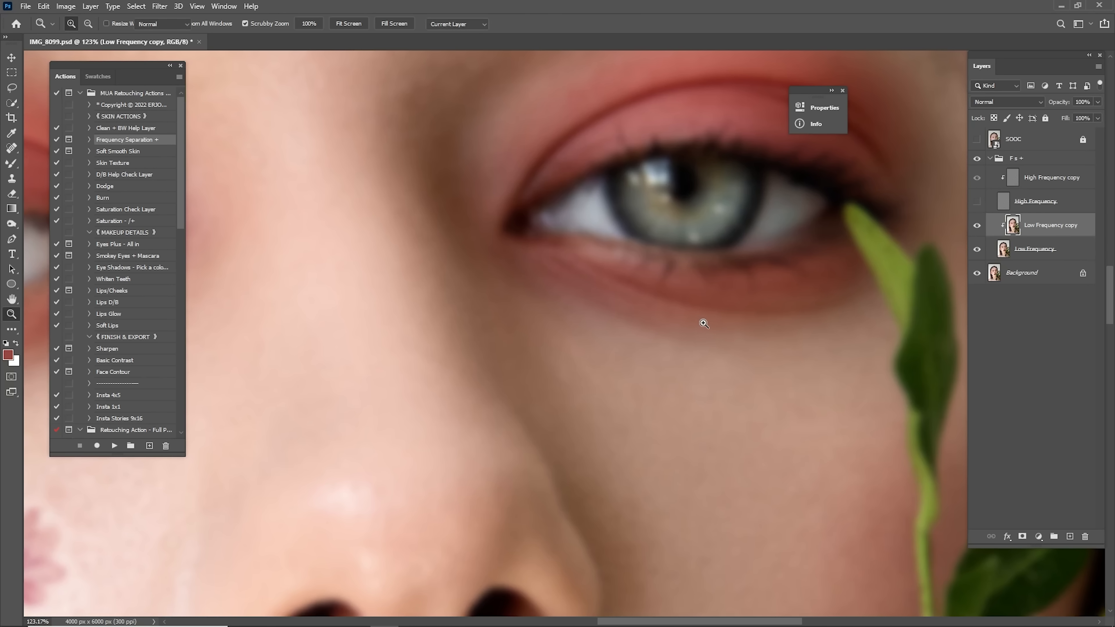
pyautogui.rightClick(16, 150)
pyautogui.click(49, 159)
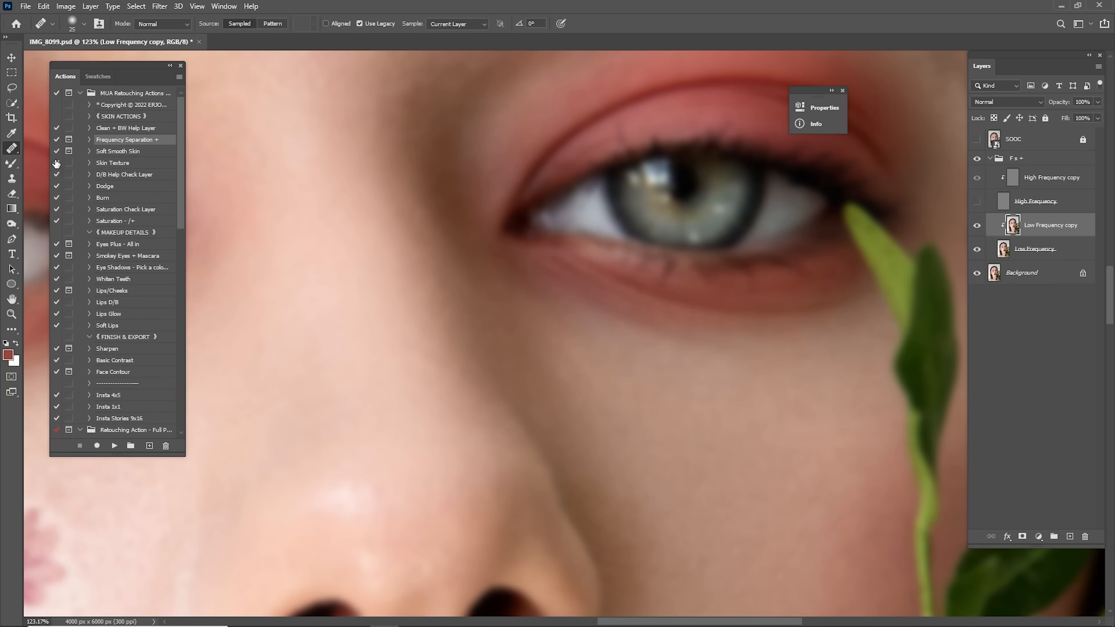
pyautogui.keyDown('alt'); pyautogui.click(623, 302); pyautogui.keyUp('alt')
pyautogui.click(665, 291)
pyautogui.moveTo(726, 309)
pyautogui.mouseDown()
pyautogui.moveTo(783, 311)
pyautogui.moveTo(760, 307)
pyautogui.mouseUp()
pyautogui.keyDown('alt'); pyautogui.click(841, 316); pyautogui.keyUp('alt')
pyautogui.keyDown('alt'); pyautogui.click(648, 326); pyautogui.keyUp('alt')
pyautogui.moveTo(646, 299); pyautogui.dragTo(716, 315)
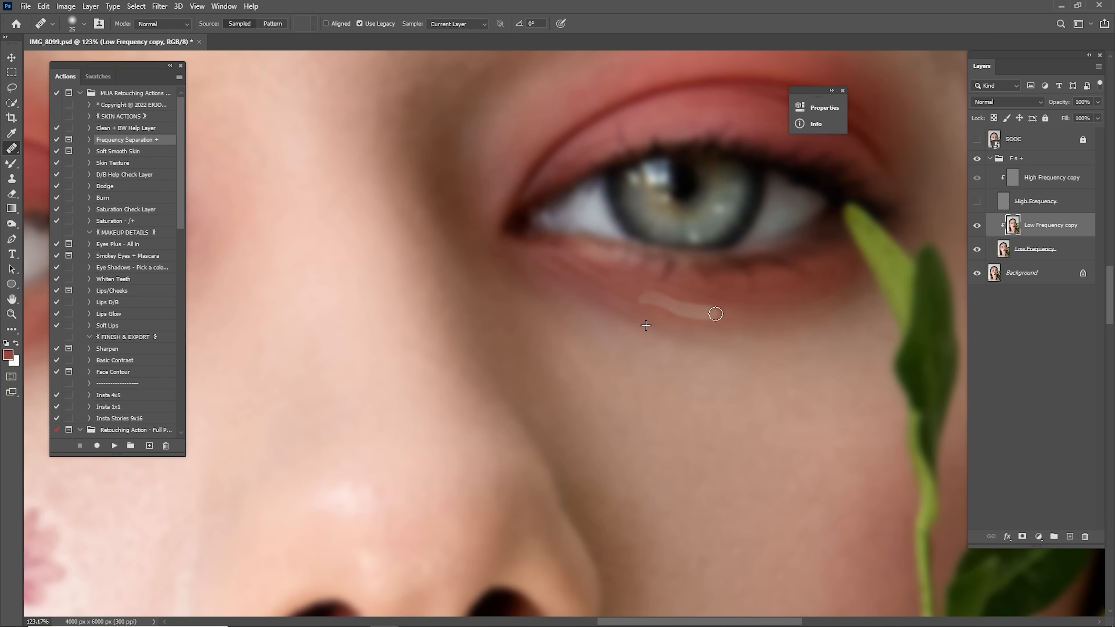
# Blend the lower edge of the eyeshadow into the skin under the same eye with the Mixer Brush
pyautogui.press('b')
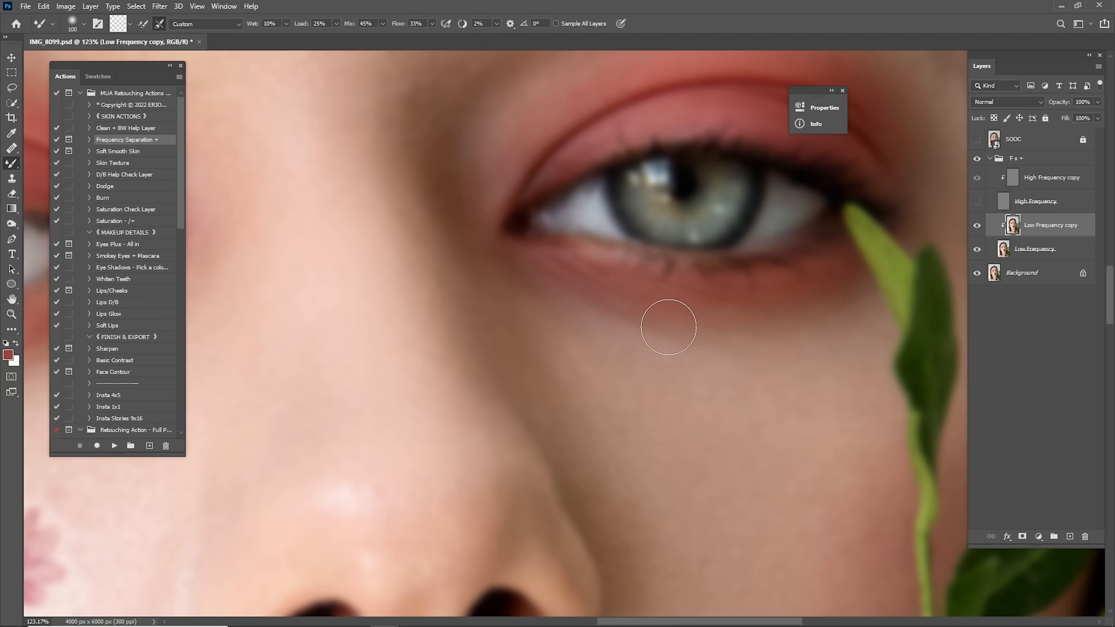
pyautogui.press(']')
pyautogui.moveTo(556, 290)
pyautogui.mouseDown()
pyautogui.moveTo(727, 326)
pyautogui.moveTo(792, 324)
pyautogui.mouseUp()
pyautogui.moveTo(599, 295)
pyautogui.mouseDown()
pyautogui.moveTo(810, 317)
pyautogui.moveTo(787, 330)
pyautogui.mouseUp()
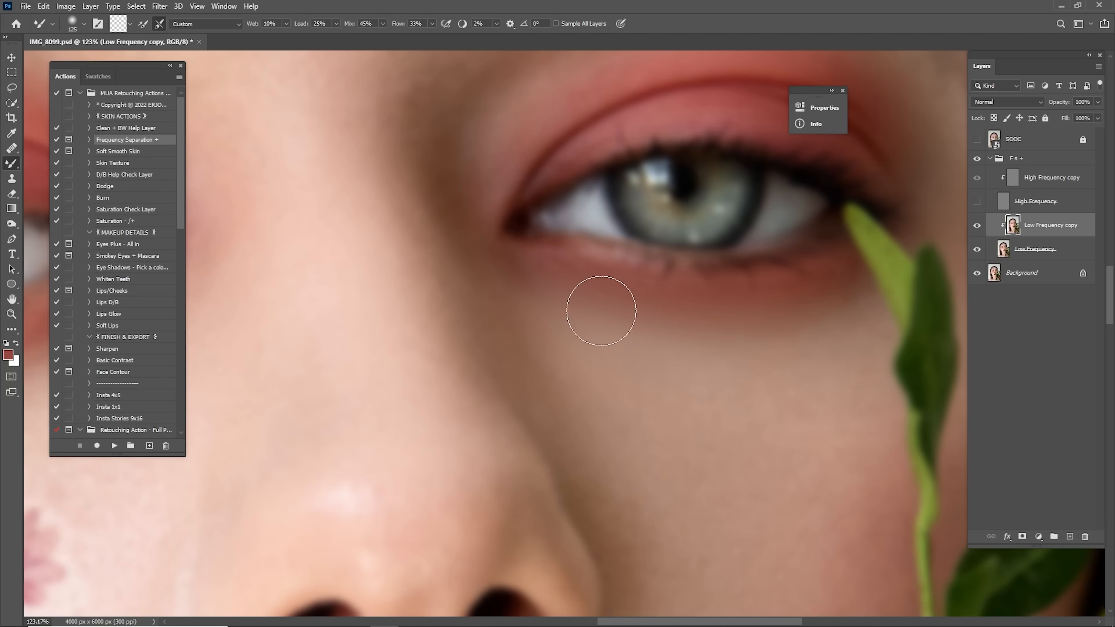
pyautogui.press(']')
# Show the High Frequency layer and check the blended under-eye area with and without the F s + group
pyautogui.click(978, 201)
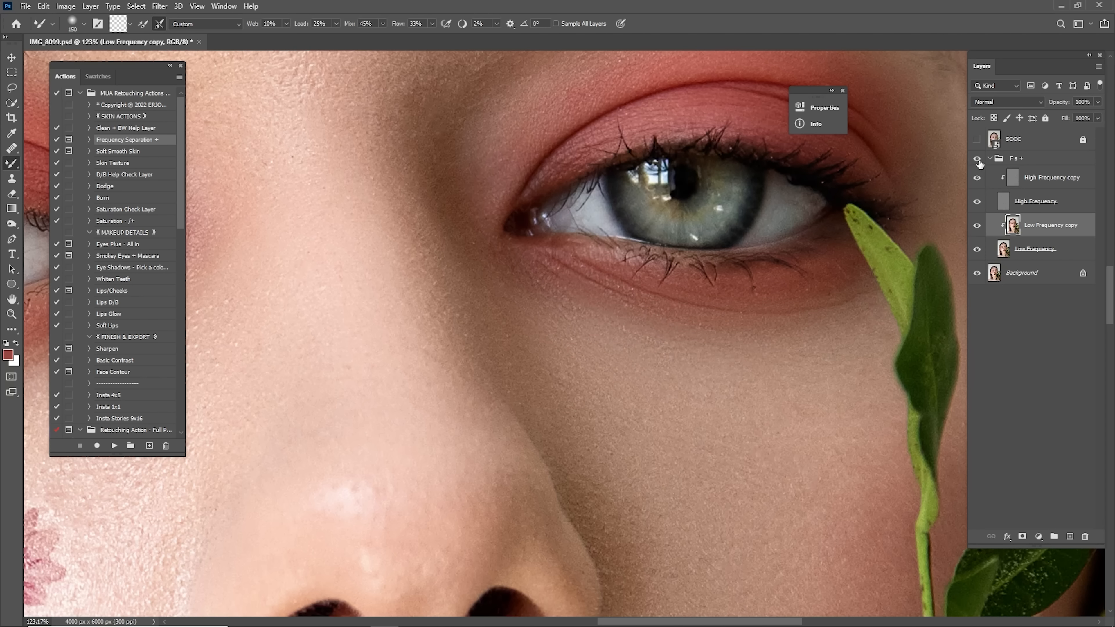
pyautogui.click(979, 161)
pyautogui.click(978, 165)
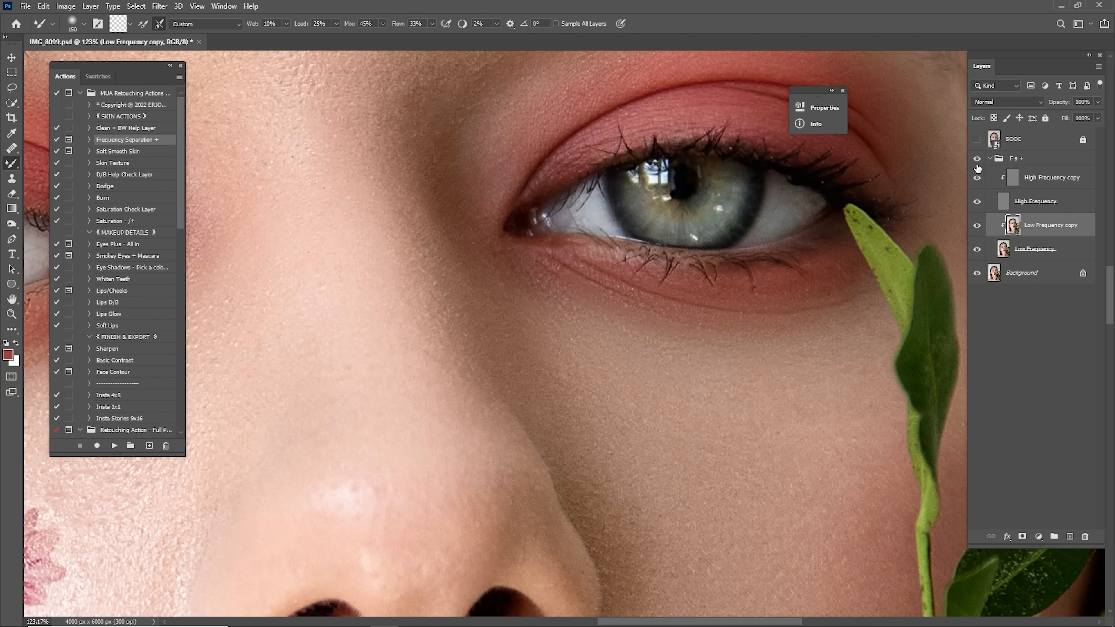
# On the High Frequency copy layer, clone clean skin texture over the under-eye creases beside the leaves with a 35 px Clone Stamp
pyautogui.click(1032, 183)
pyautogui.scroll(2, 667, 273)
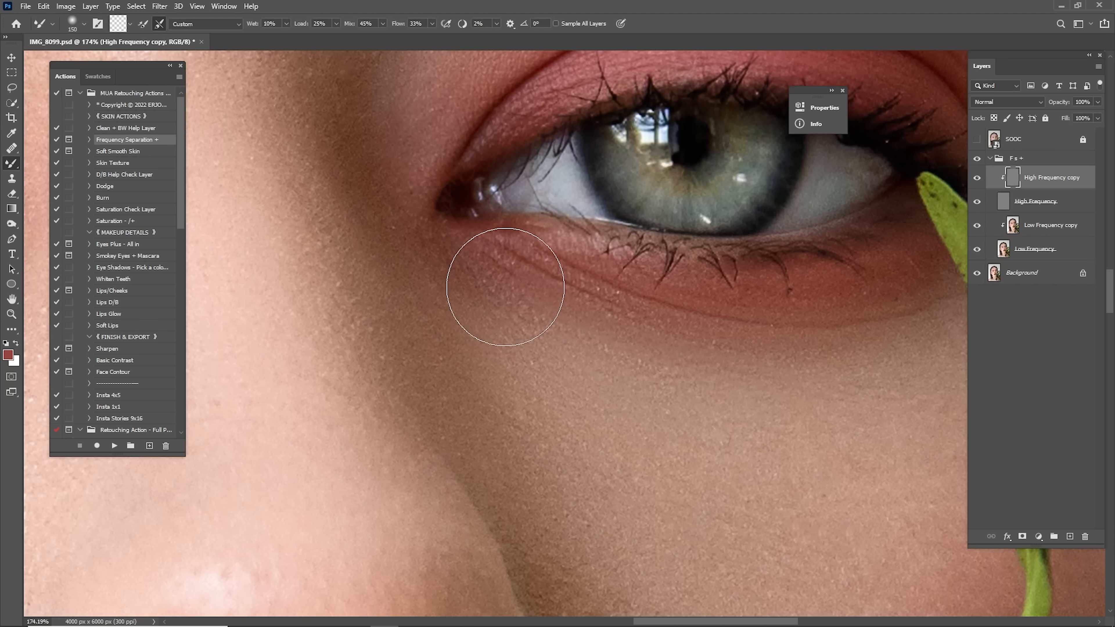
pyautogui.press('s')
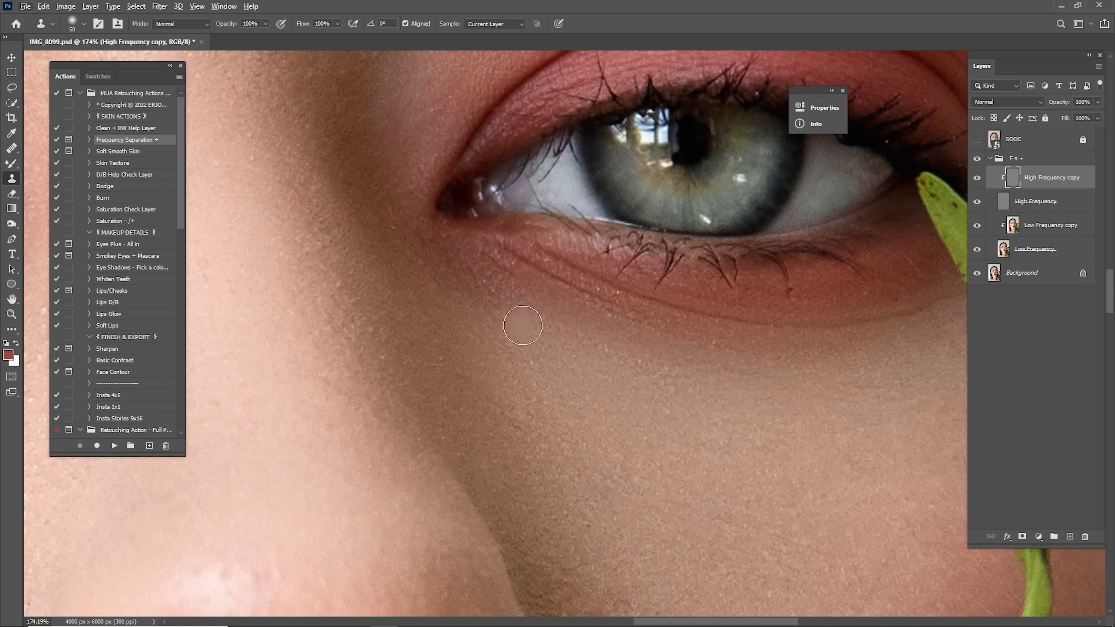
pyautogui.press('[')
pyautogui.press('[')
pyautogui.press('[')
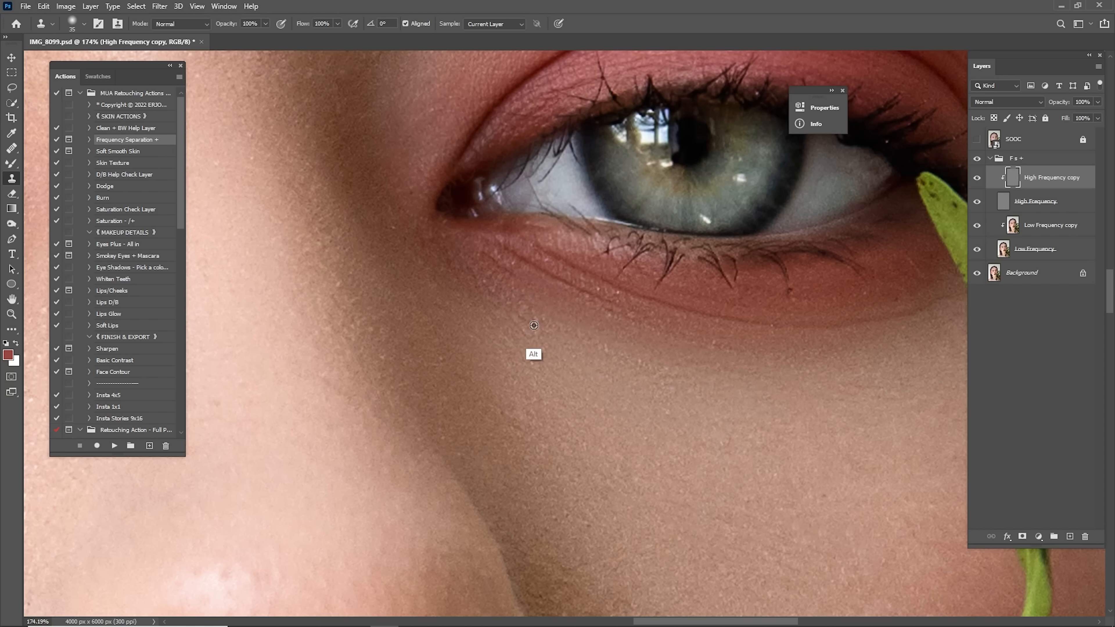
pyautogui.keyDown('alt'); pyautogui.click(559, 322); pyautogui.keyUp('alt')
pyautogui.moveTo(681, 313); pyautogui.dragTo(780, 326)
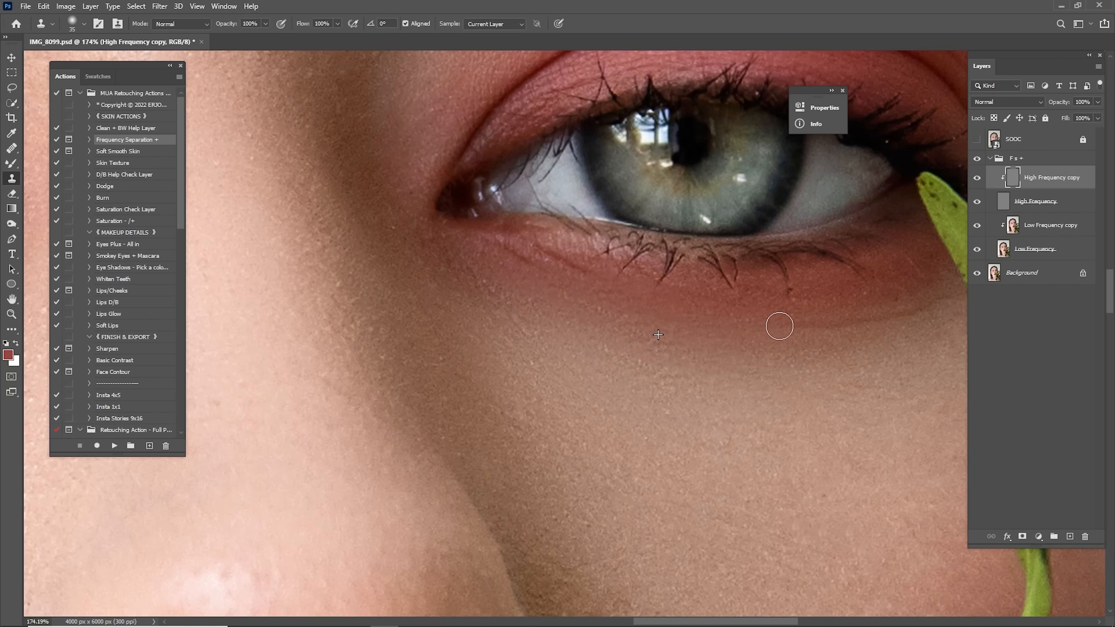
pyautogui.moveTo(899, 320); pyautogui.dragTo(765, 326)
pyautogui.keyDown('alt'); pyautogui.click(793, 353); pyautogui.keyUp('alt')
pyautogui.moveTo(546, 315); pyautogui.dragTo(695, 317)
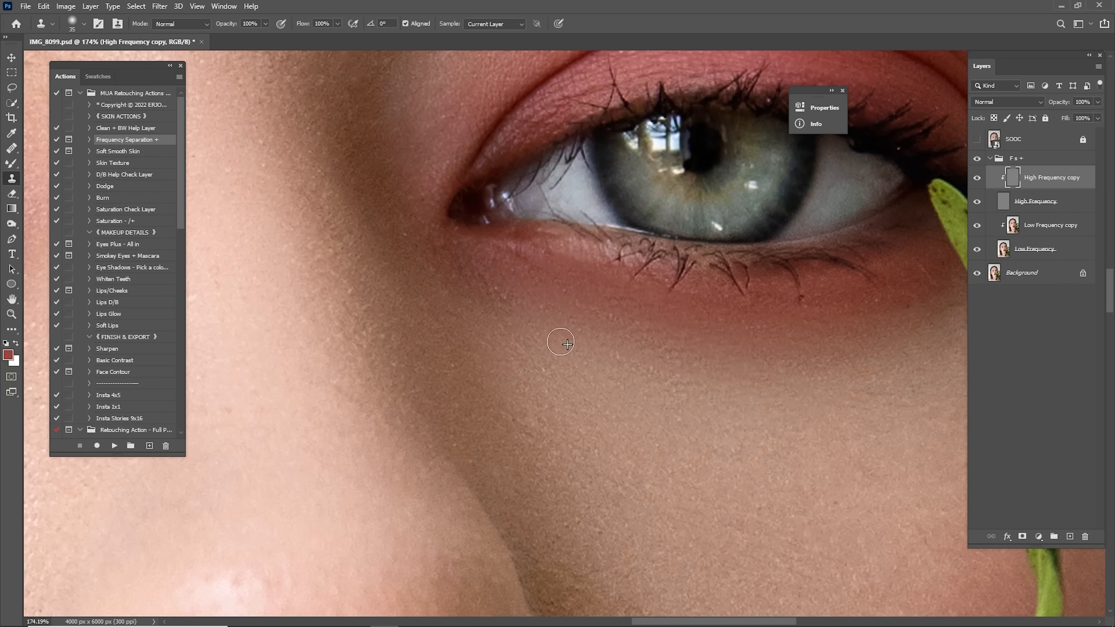
pyautogui.moveTo(561, 342)
pyautogui.mouseDown()
pyautogui.moveTo(585, 325)
pyautogui.moveTo(563, 307)
pyautogui.mouseUp()
pyautogui.moveTo(661, 303); pyautogui.dragTo(589, 303)
pyautogui.moveTo(684, 319)
pyautogui.mouseDown()
pyautogui.moveTo(611, 300)
pyautogui.moveTo(647, 295)
pyautogui.mouseUp()
# Toggle the F s + group to compare the face before and after the under-eye texture cleanup
pyautogui.click(977, 159)
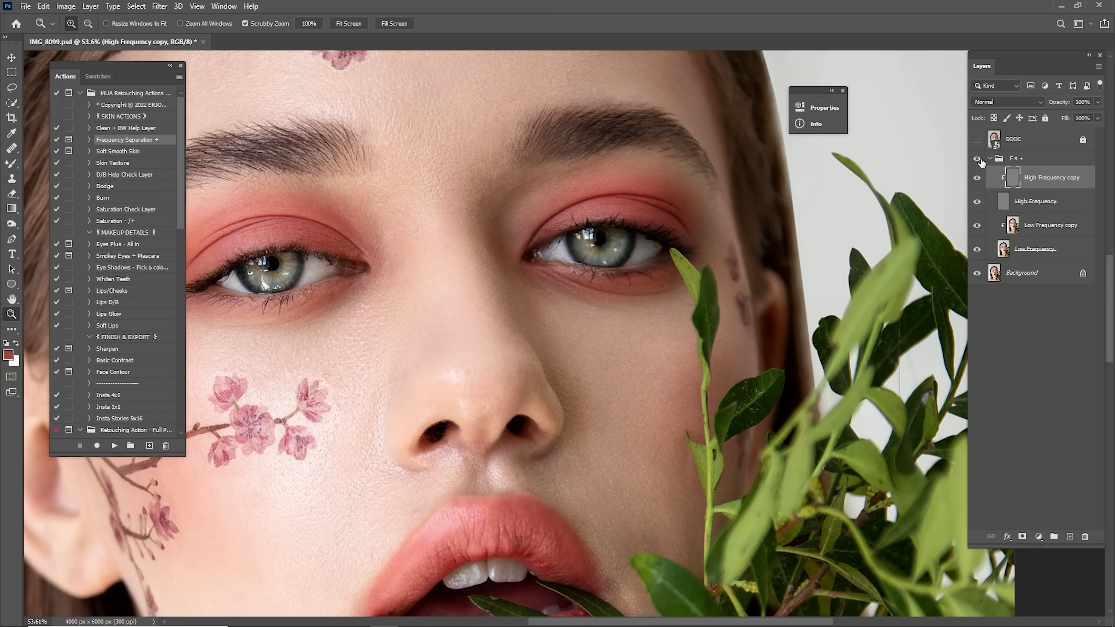
pyautogui.click(978, 160)
pyautogui.click(978, 160)
pyautogui.click(978, 161)
# Hide High Frequency and blend the shadow under the eye above the blossoms on Low Frequency copy with the Mixer Brush
pyautogui.click(1020, 232)
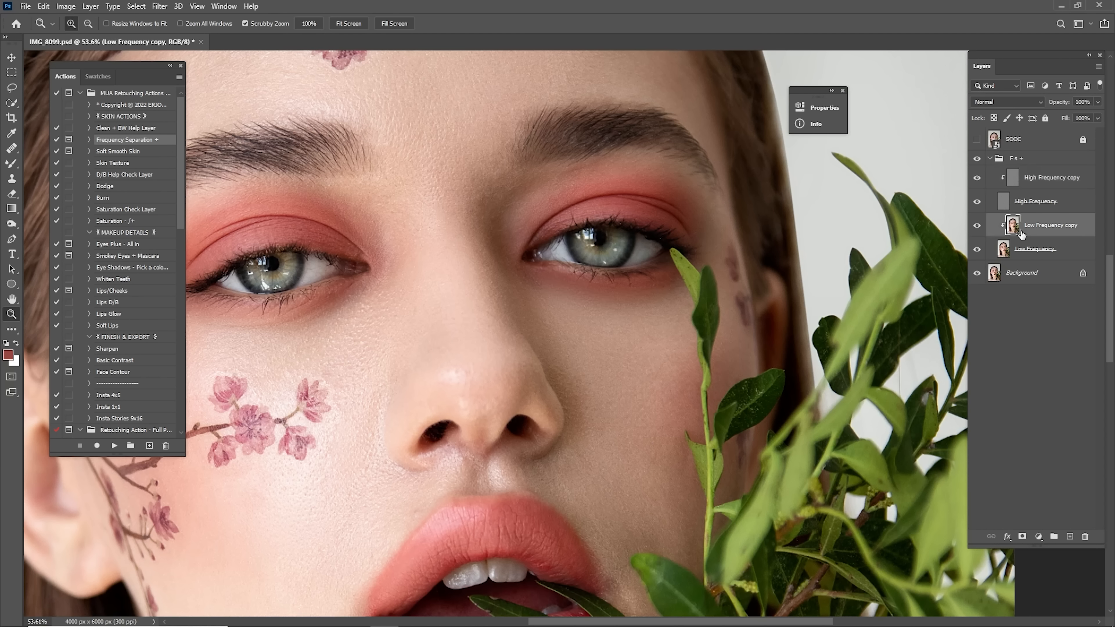
pyautogui.moveTo(655, 324); pyautogui.dragTo(710, 300)
pyautogui.click(977, 203)
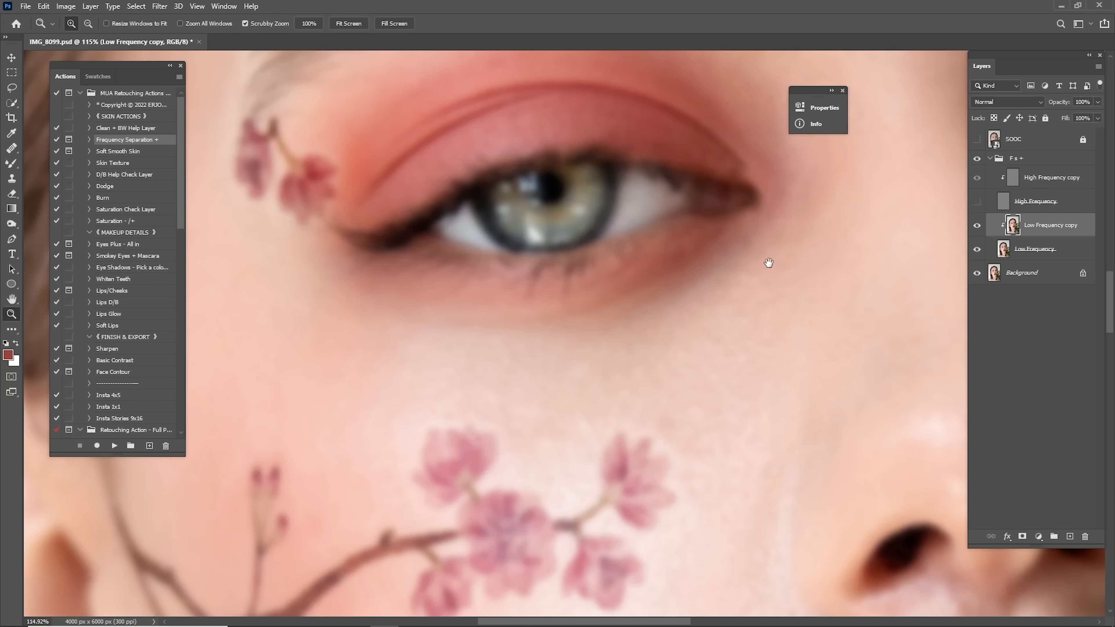
pyautogui.hscroll(-3, 764, 262)
pyautogui.press('b')
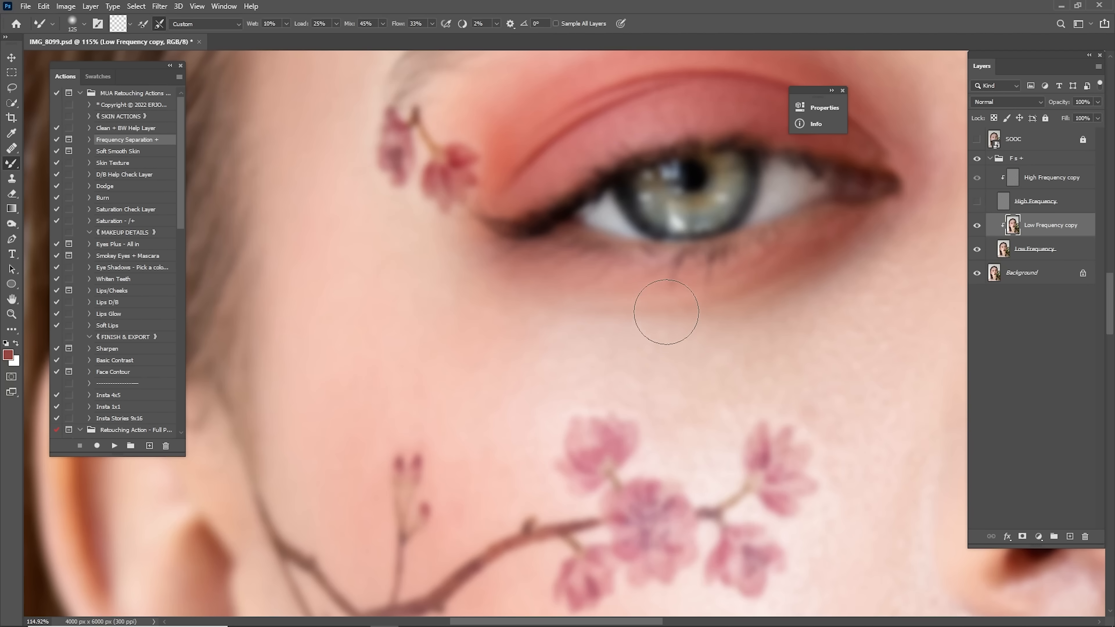
pyautogui.press(']')
pyautogui.moveTo(538, 325)
pyautogui.mouseDown()
pyautogui.moveTo(826, 267)
pyautogui.moveTo(726, 308)
pyautogui.moveTo(520, 322)
pyautogui.moveTo(814, 293)
pyautogui.mouseUp()
pyautogui.press('[')
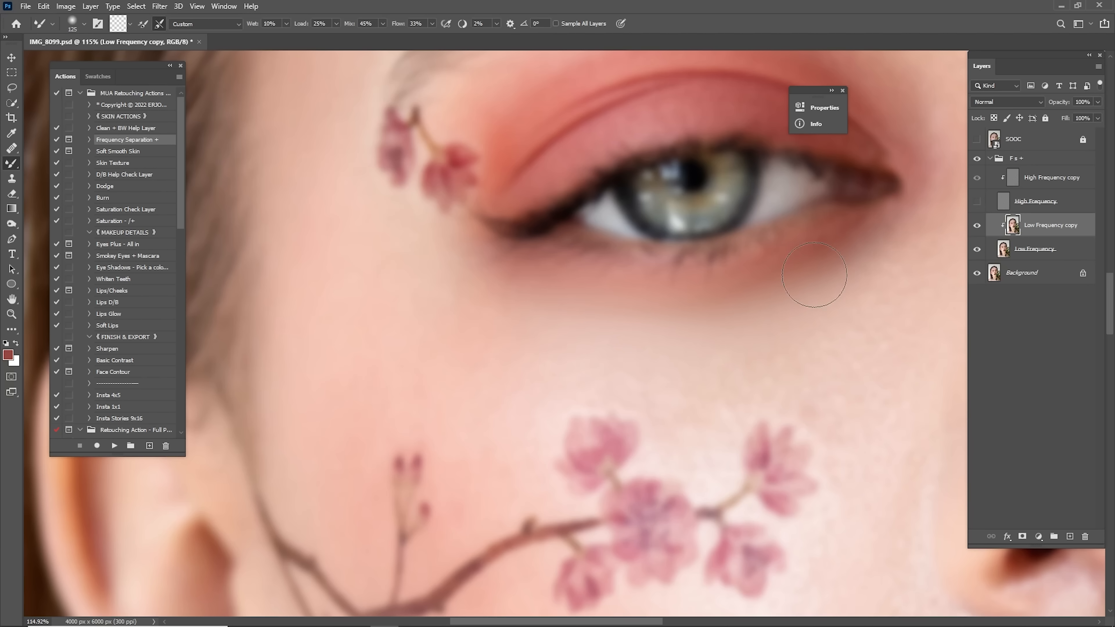
pyautogui.press(']')
pyautogui.press(']')
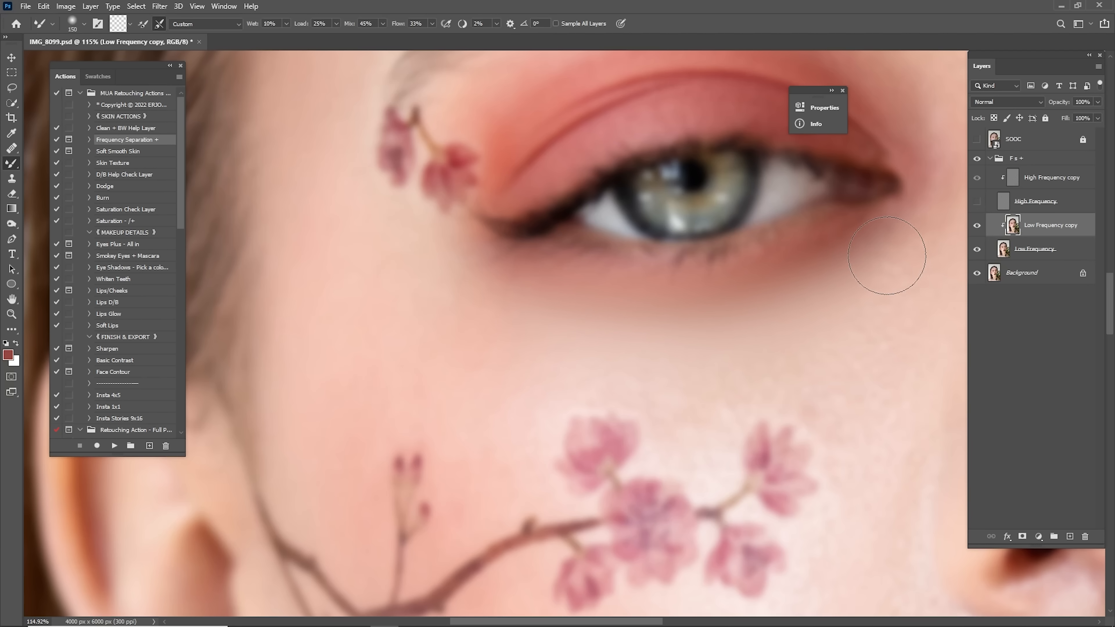
pyautogui.press('[')
pyautogui.press('[')
# Select the High Frequency copy layer, show High Frequency and compare the eye above the blossoms with and without the group
pyautogui.click(1017, 188)
pyautogui.click(977, 201)
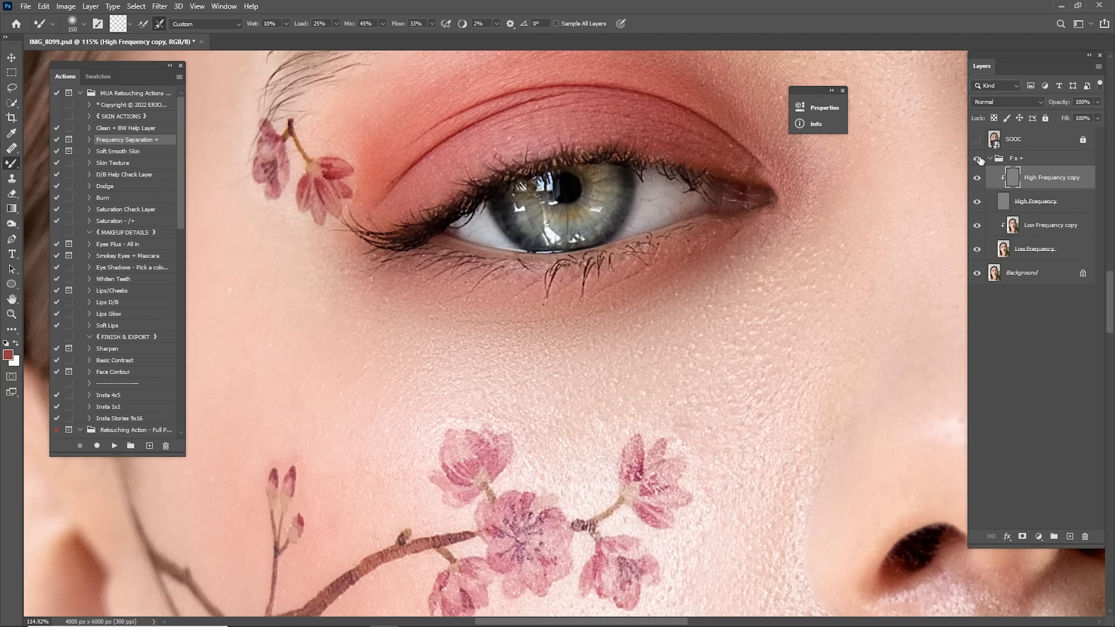
pyautogui.click(978, 158)
pyautogui.click(982, 162)
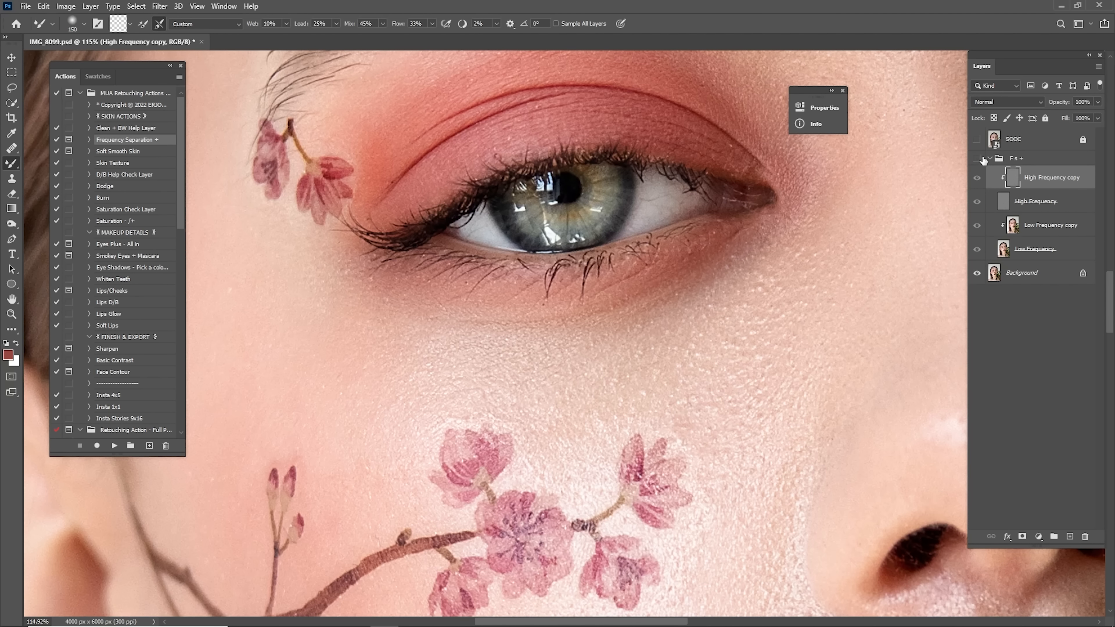
# Clone clean skin texture under the eye above the blossoms on the High Frequency copy layer with the Clone Stamp
pyautogui.moveTo(742, 283); pyautogui.dragTo(770, 284)
pyautogui.moveTo(664, 329); pyautogui.dragTo(877, 264)
pyautogui.press('s')
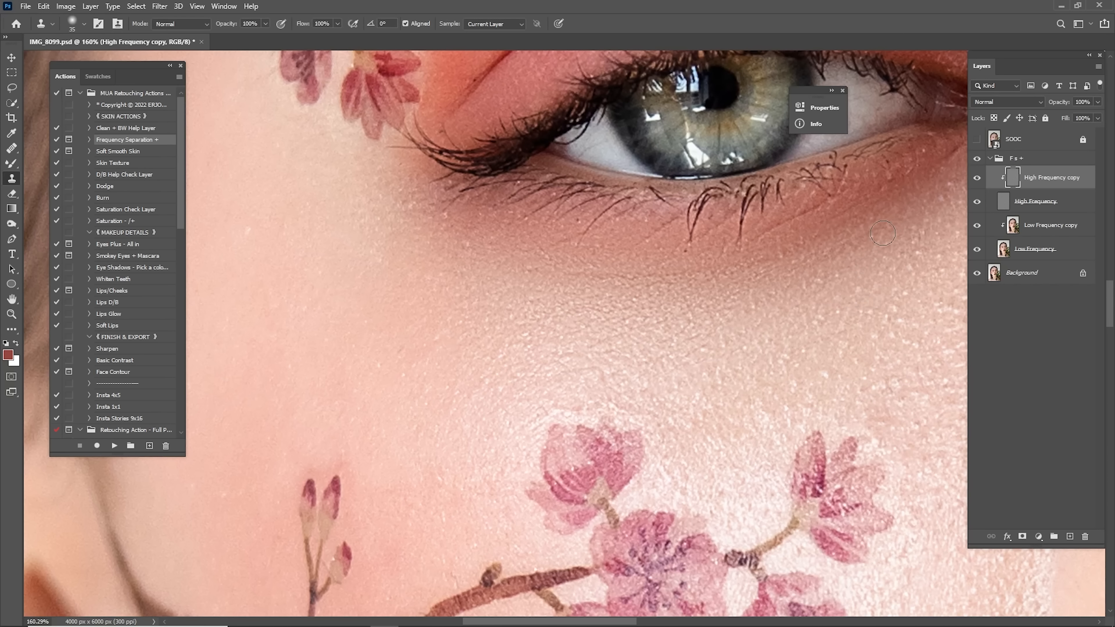
pyautogui.keyDown('alt'); pyautogui.click(706, 306); pyautogui.keyUp('alt')
pyautogui.scroll(-4, 742, 272)
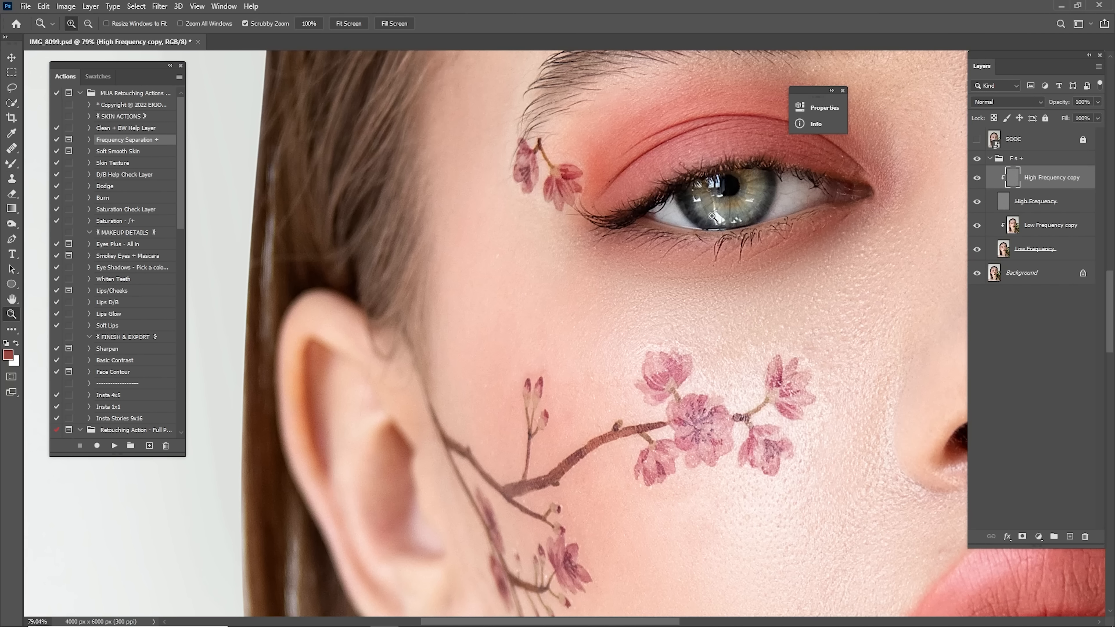
pyautogui.scroll(4, 708, 218)
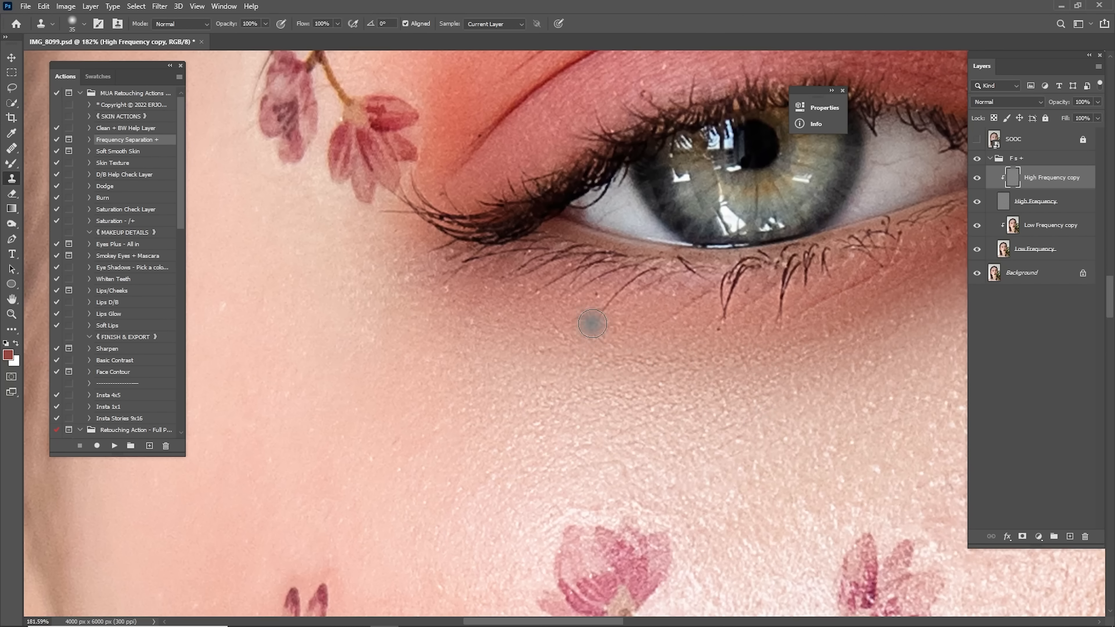
# Toggle the F s + group at full view to compare the portrait before and after both under-eye retouches
pyautogui.hotkey('ctrl', '0')
pyautogui.click(976, 160)
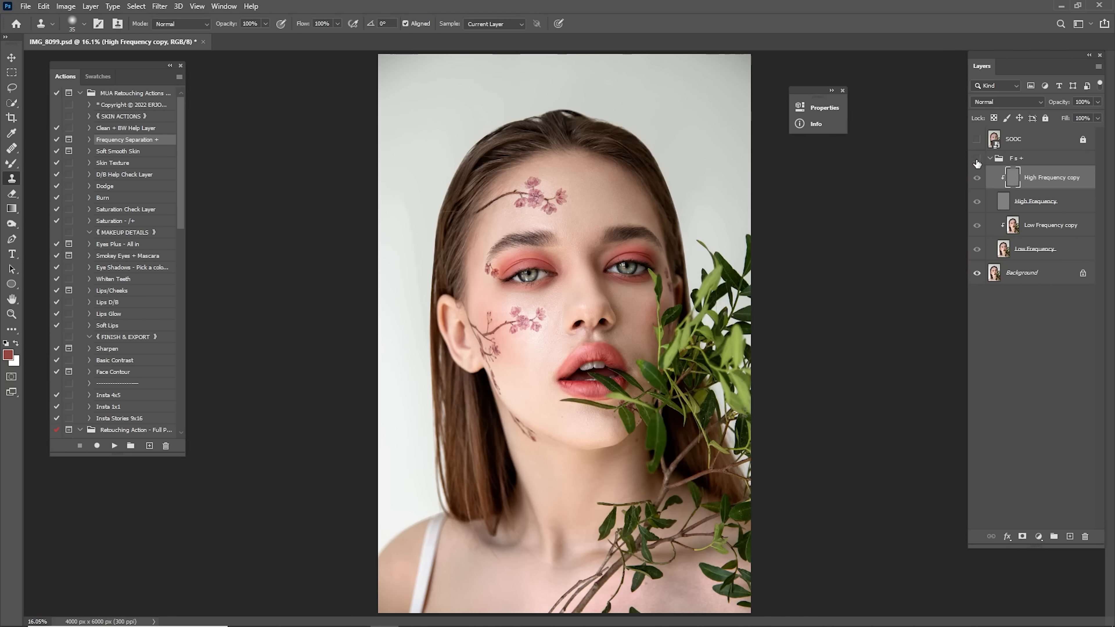
pyautogui.click(979, 161)
pyautogui.click(981, 160)
pyautogui.click(983, 160)
pyautogui.click(985, 160)
pyautogui.click(985, 159)
pyautogui.click(978, 159)
pyautogui.click(979, 160)
# Set the F s + group's opacity to 75% and compare the portrait with and without the group
pyautogui.click(1028, 160)
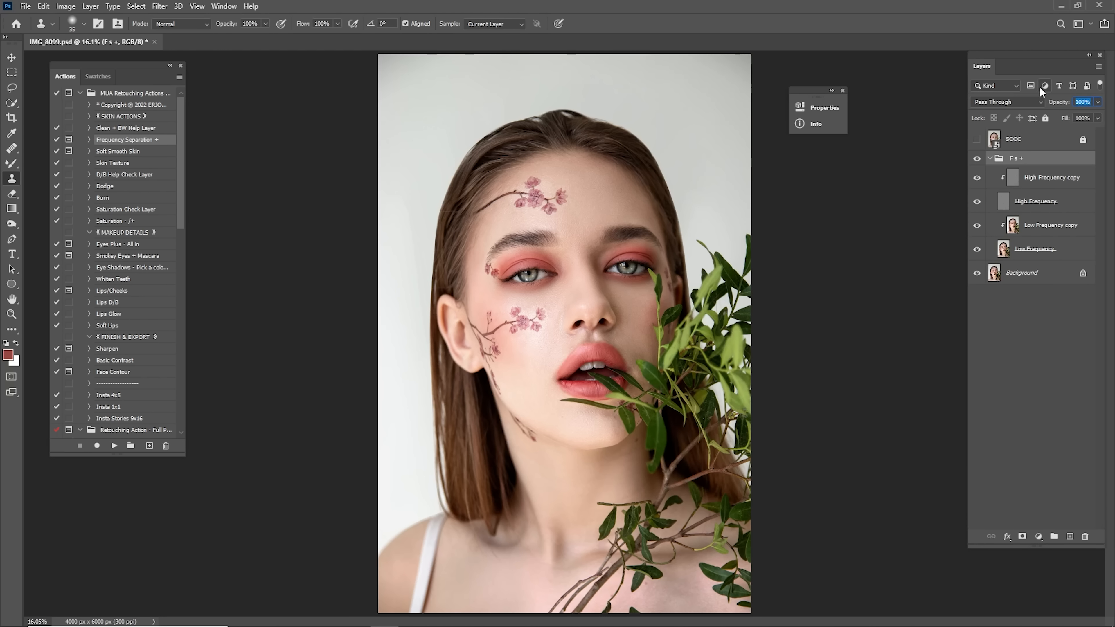
pyautogui.write('75')
pyautogui.click(974, 161)
pyautogui.click(974, 162)
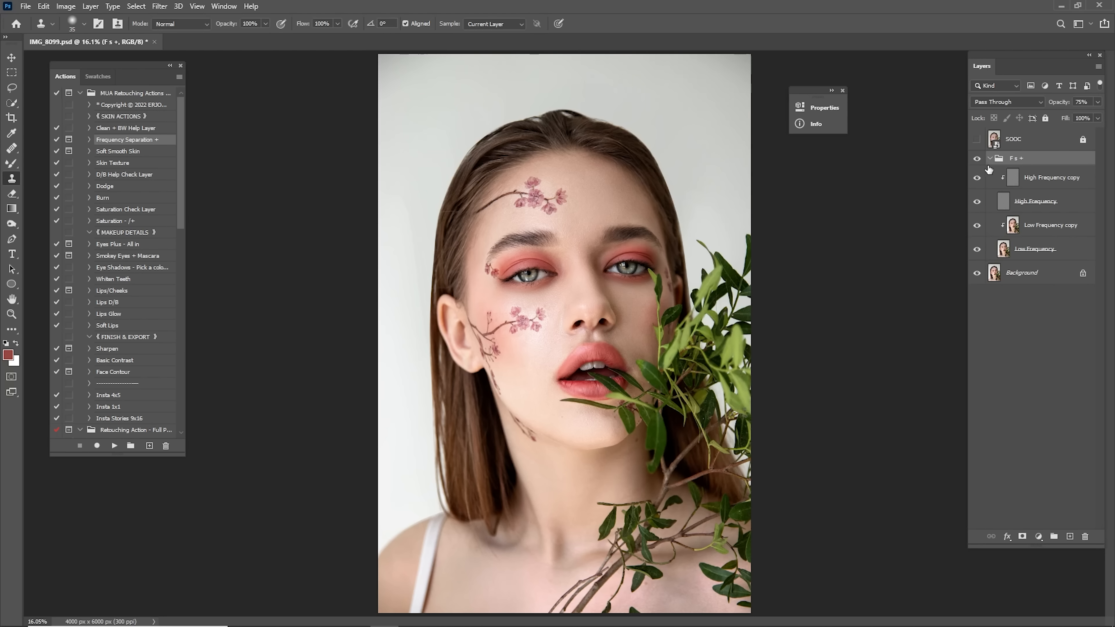
# Merge the F s + group and its frequency layers into the Background layer
pyautogui.keyDown('shift'); pyautogui.click(1023, 273); pyautogui.keyUp('shift')
pyautogui.rightClick(1023, 167)
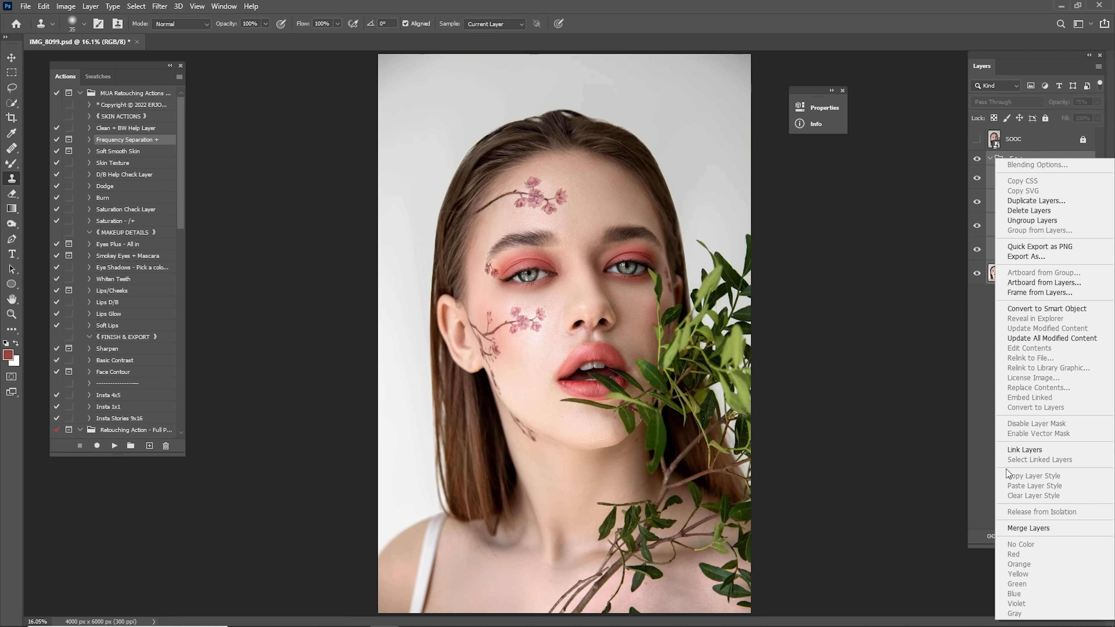
pyautogui.click(1026, 528)
# Compare the merged retouch with the SOOC layer, and examine the cheek, nose and lips up close
pyautogui.click(979, 138)
pyautogui.click(978, 144)
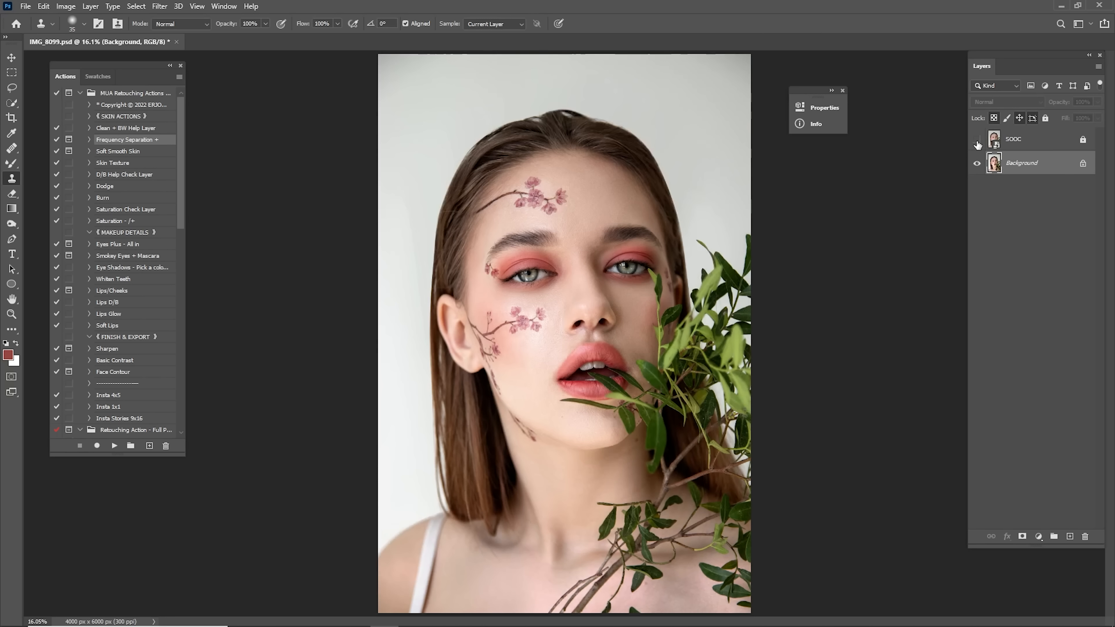
pyautogui.click(978, 144)
pyautogui.click(978, 144)
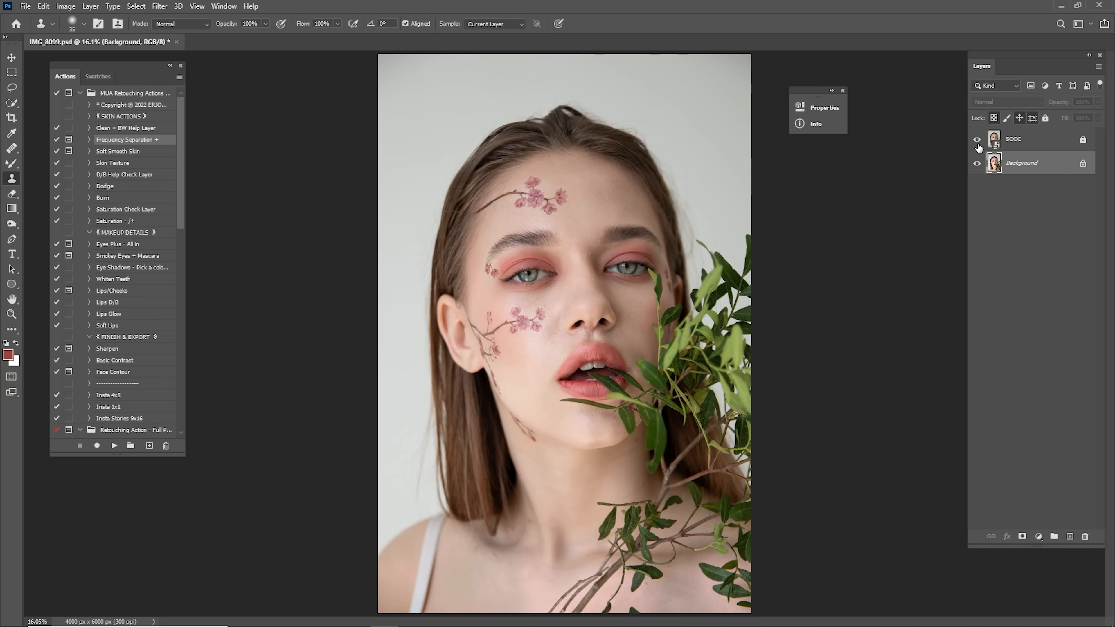
pyautogui.click(979, 144)
pyautogui.click(979, 145)
pyautogui.click(980, 145)
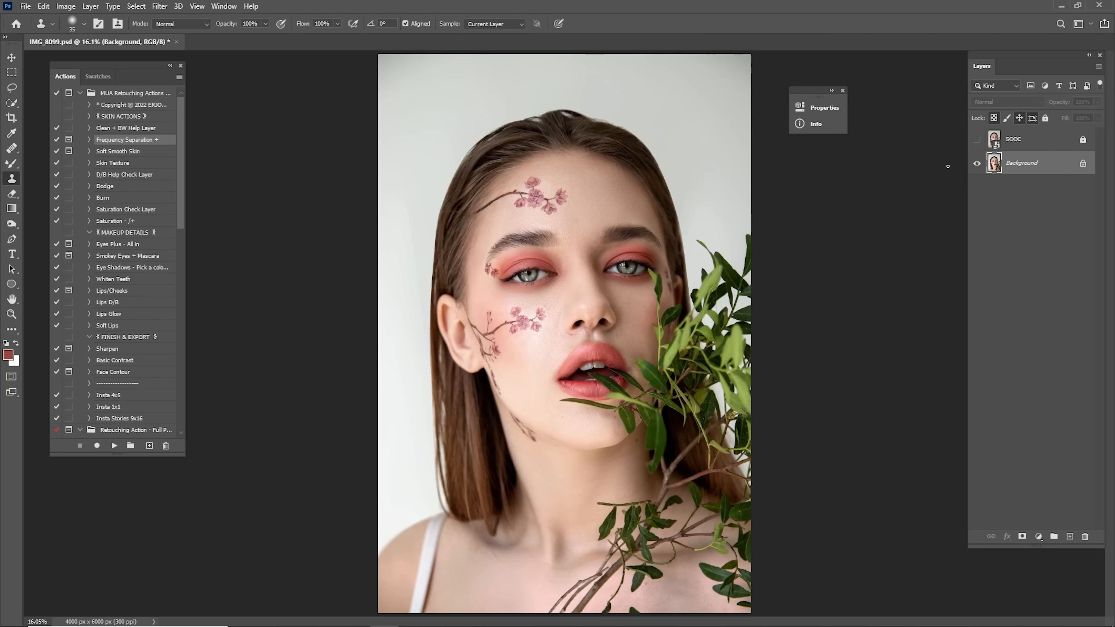
pyautogui.press('z')
pyautogui.moveTo(563, 367); pyautogui.dragTo(636, 391)
pyautogui.moveTo(632, 303); pyautogui.dragTo(635, 369)
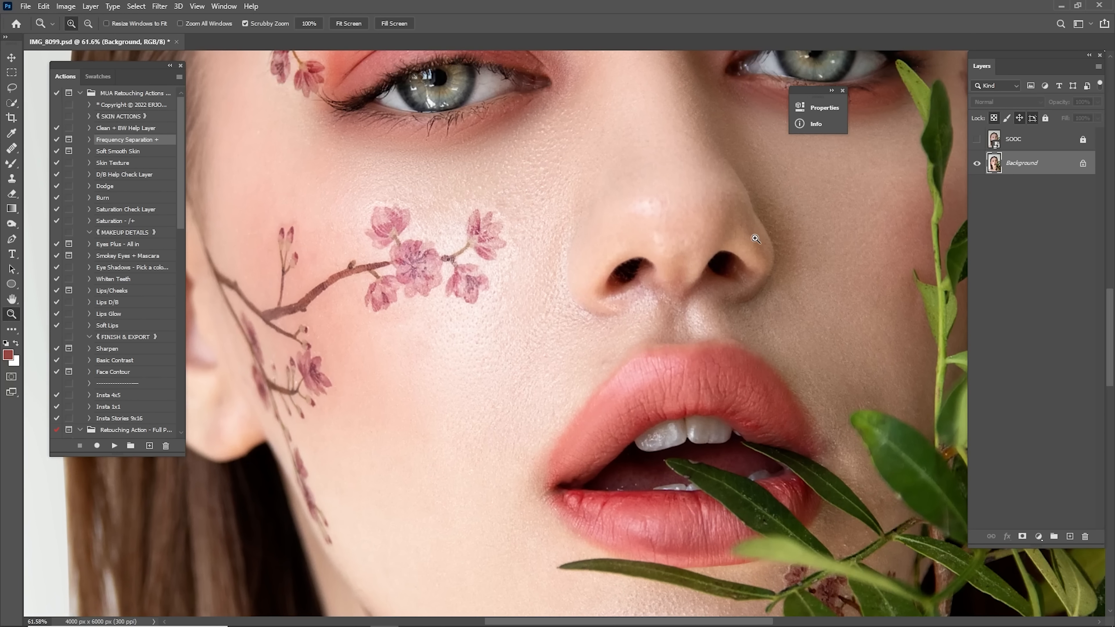
pyautogui.hotkey('ctrl', '0')
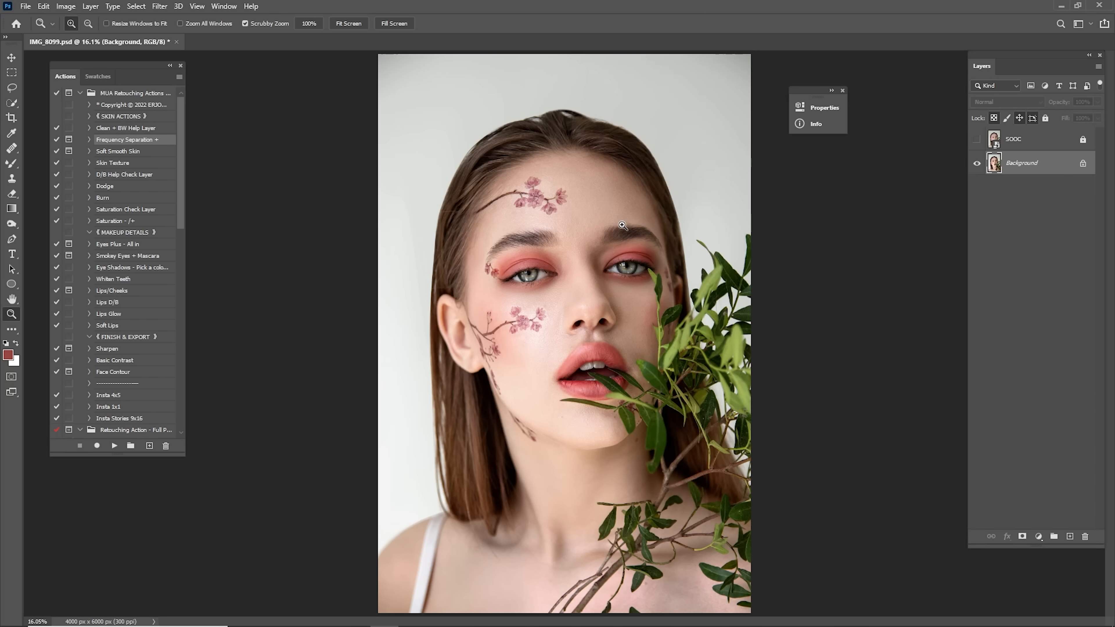
# Try the CG 1 and CG 2 actions from the Color Grade - White Skin set, deleting each grade group after viewing it
pyautogui.click(88, 93)
pyautogui.click(116, 163)
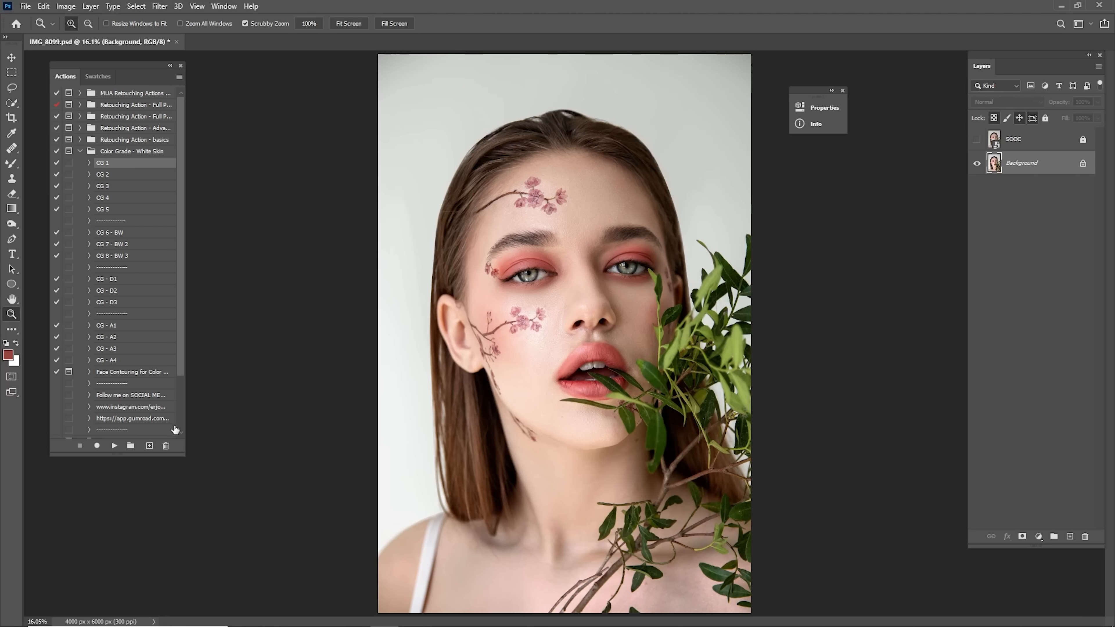
pyautogui.click(114, 446)
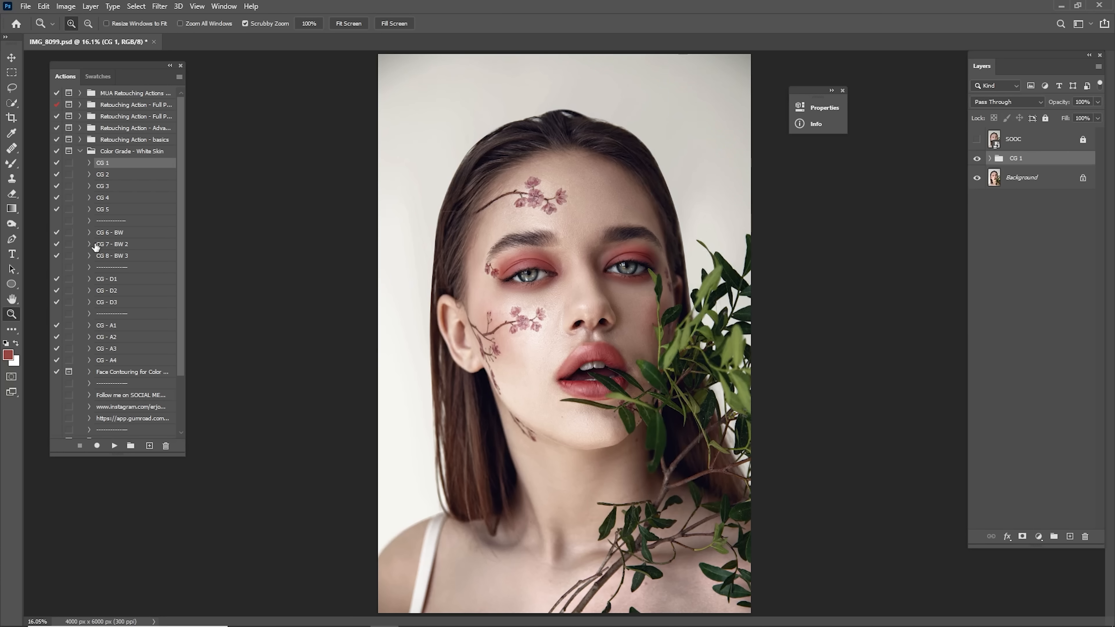
pyautogui.press('Delete')
pyautogui.click(110, 174)
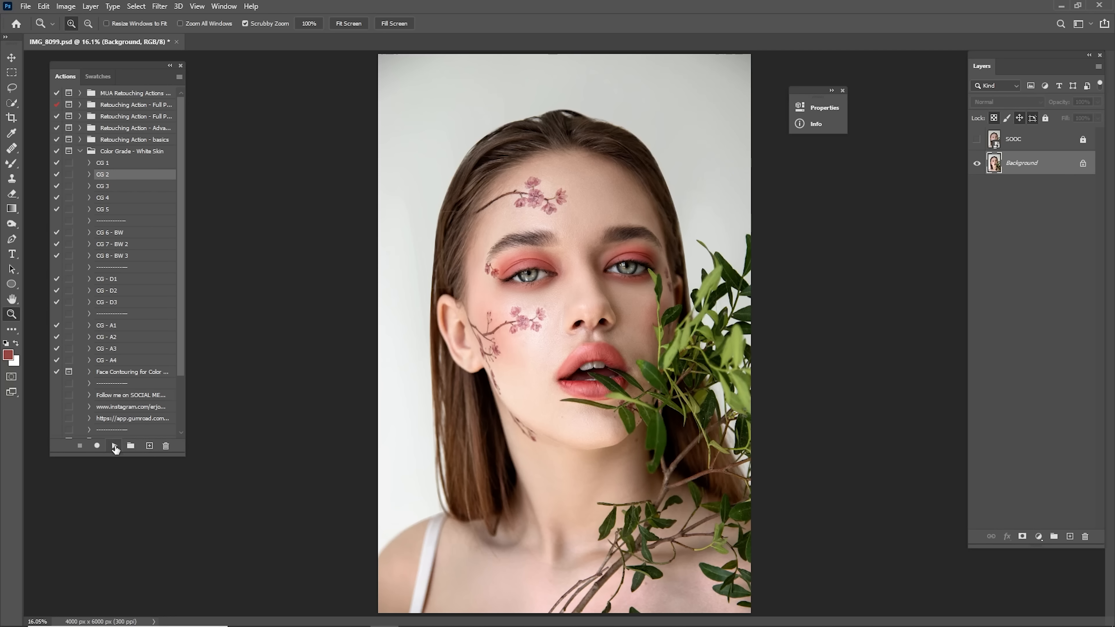
pyautogui.click(114, 445)
pyautogui.press('Delete')
# Apply the CG 3 action from the Color Grade - White Skin set to the portrait
pyautogui.click(119, 186)
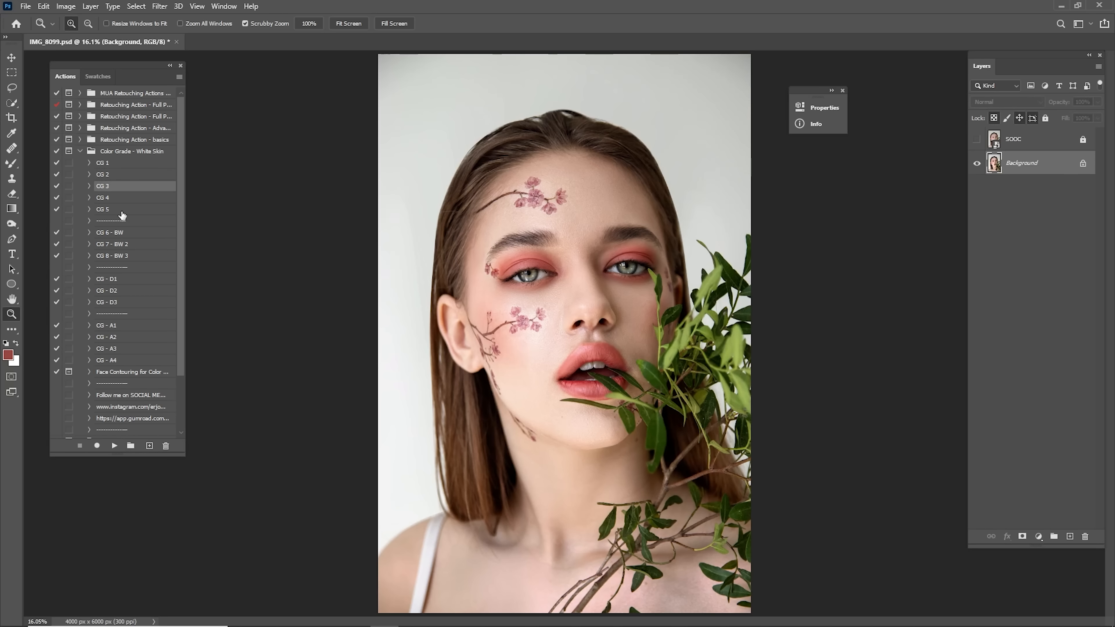
pyautogui.click(114, 446)
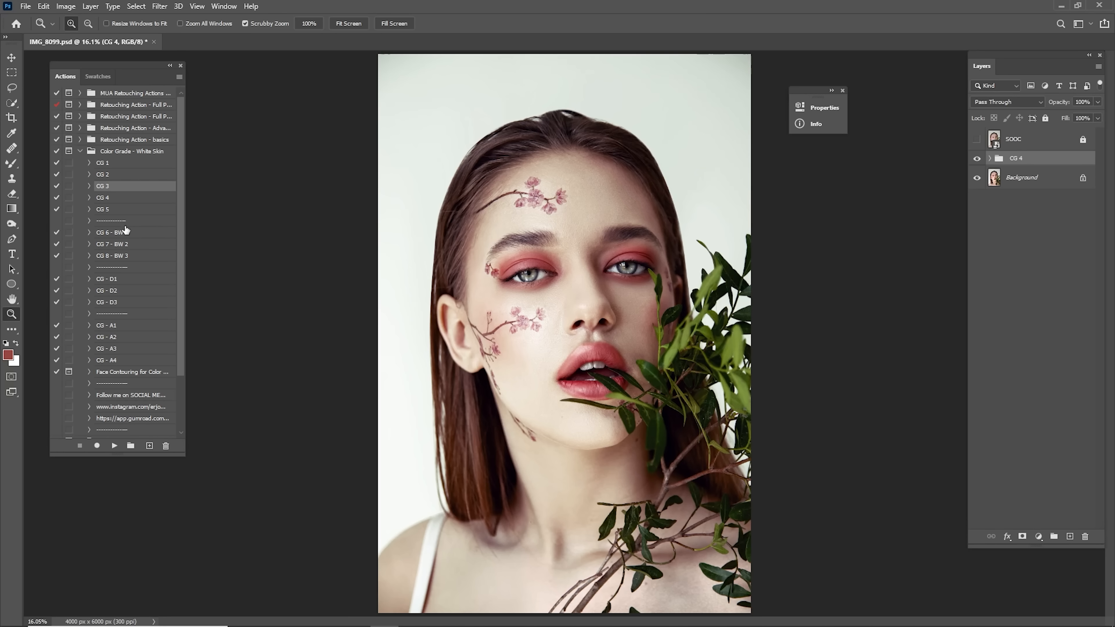
pyautogui.press('Delete')
pyautogui.click(103, 198)
pyautogui.click(114, 445)
# Hide the CG 4 group's adjustment layers above Black & White 1 and set Black & White 1's opacity to 20%
pyautogui.click(991, 158)
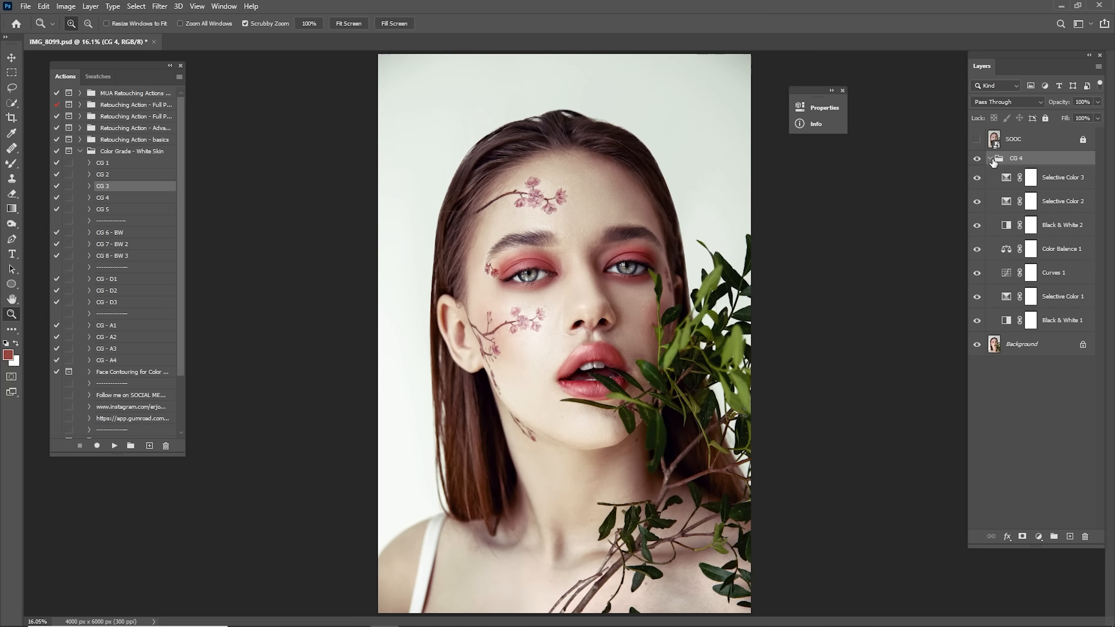
pyautogui.moveTo(977, 177); pyautogui.dragTo(976, 297)
pyautogui.click(1049, 313)
pyautogui.moveTo(1090, 101); pyautogui.dragTo(1018, 83)
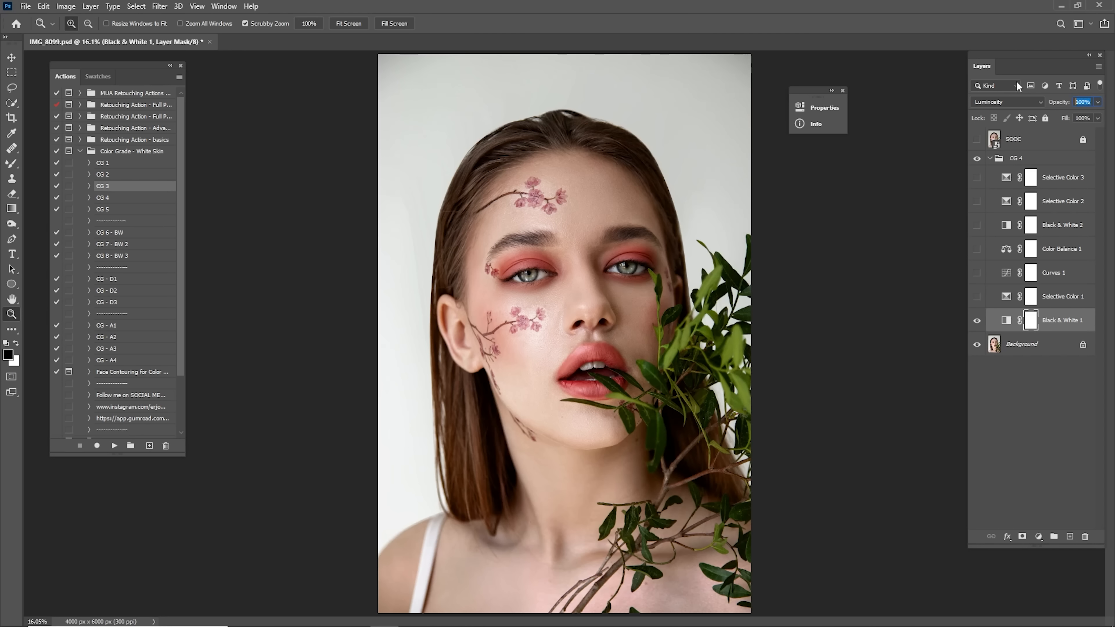
pyautogui.write('20')
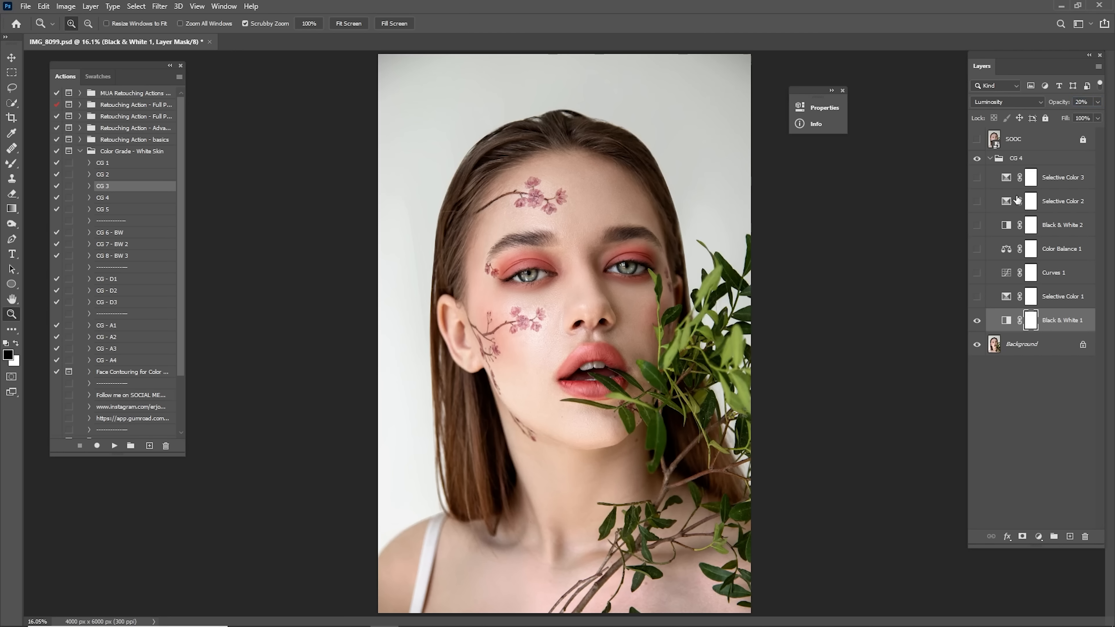
# Show Selective Color 1 and Curves 1 in the CG 4 group, and set Curves 1's opacity to 10%
pyautogui.click(1056, 296)
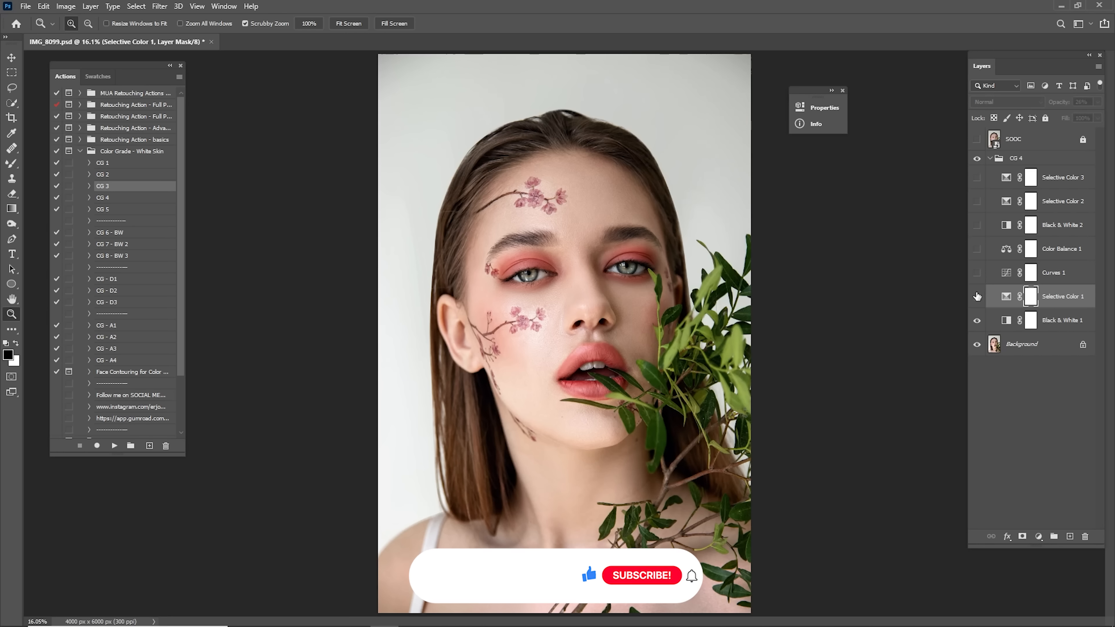
pyautogui.click(978, 297)
pyautogui.click(977, 272)
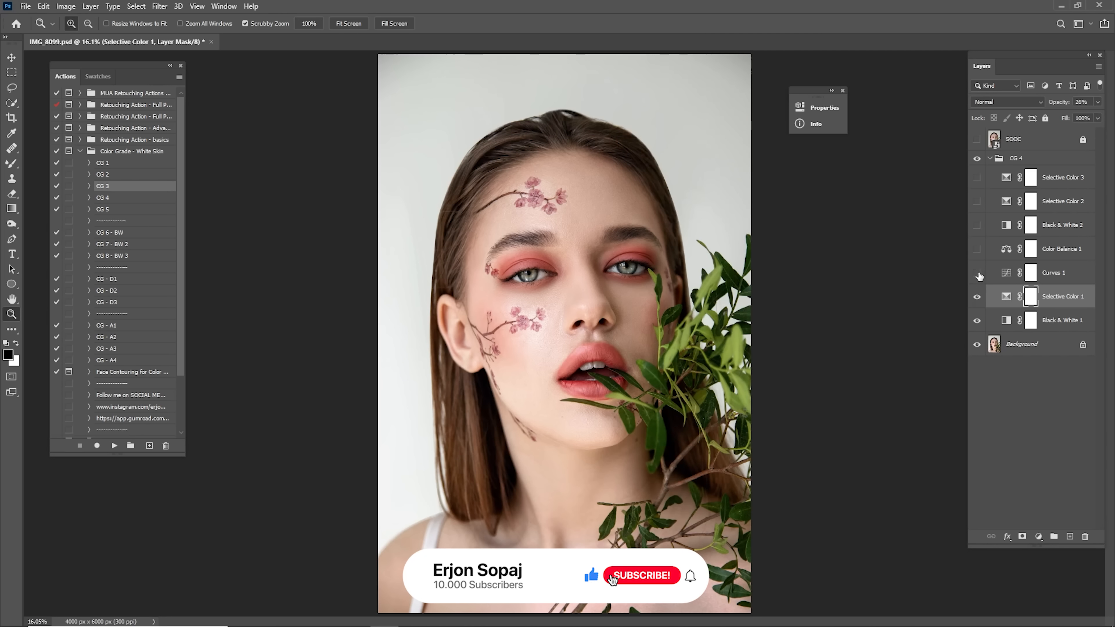
pyautogui.click(1039, 270)
pyautogui.click(1081, 102)
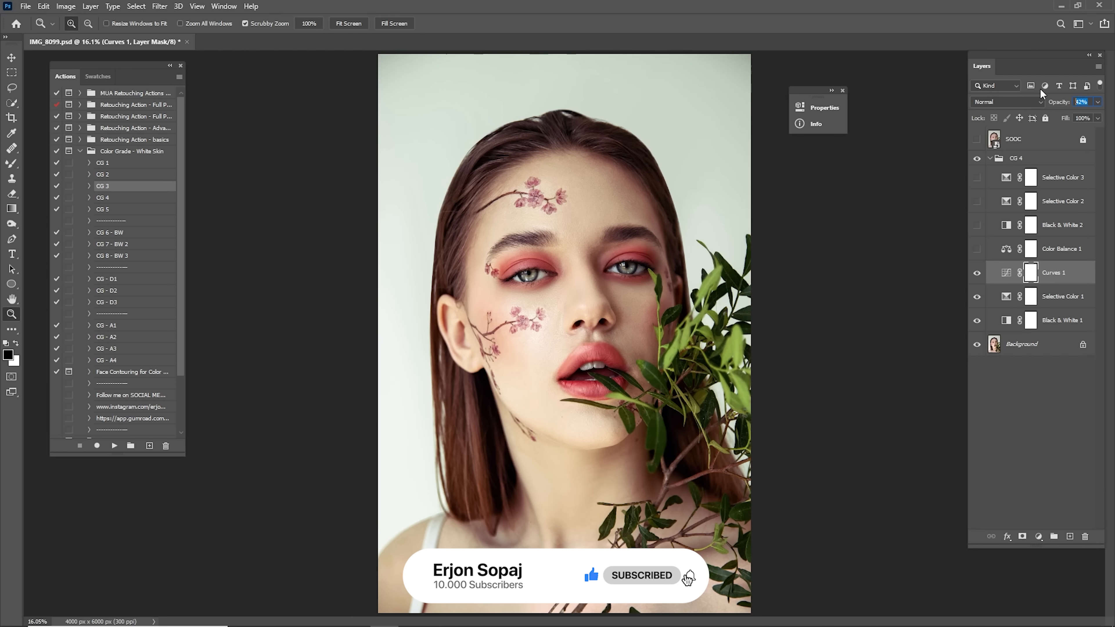
pyautogui.write('10')
pyautogui.press('Return')
# Show the Color Balance 1 layer in the CG 4 group and set its opacity to 10%
pyautogui.click(977, 249)
pyautogui.click(1059, 217)
pyautogui.click(1053, 248)
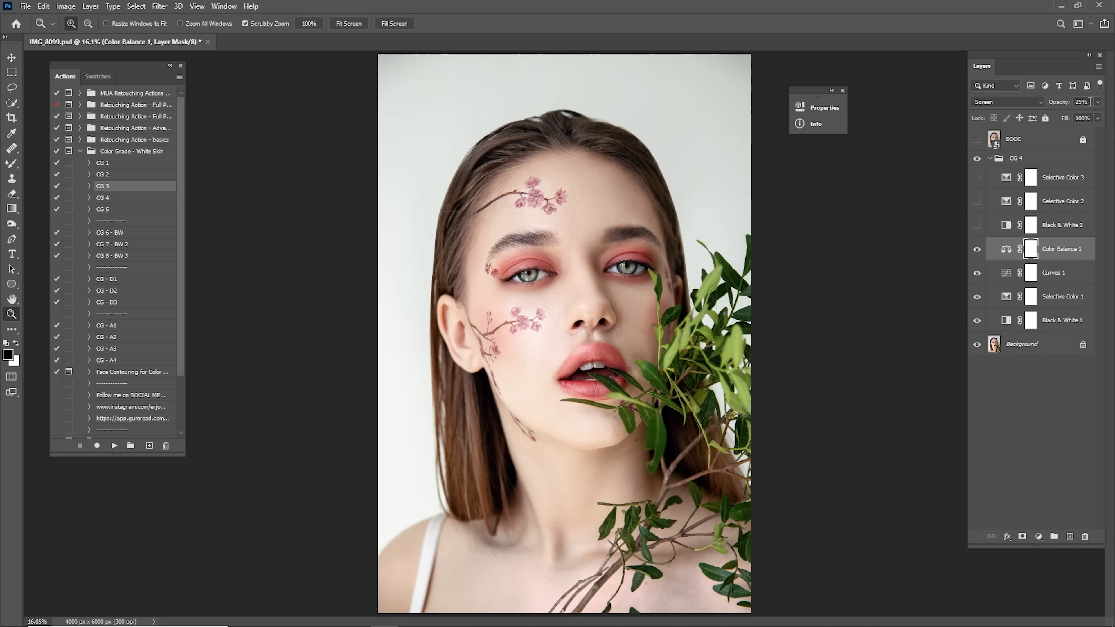
pyautogui.click(1060, 102)
pyautogui.write('10')
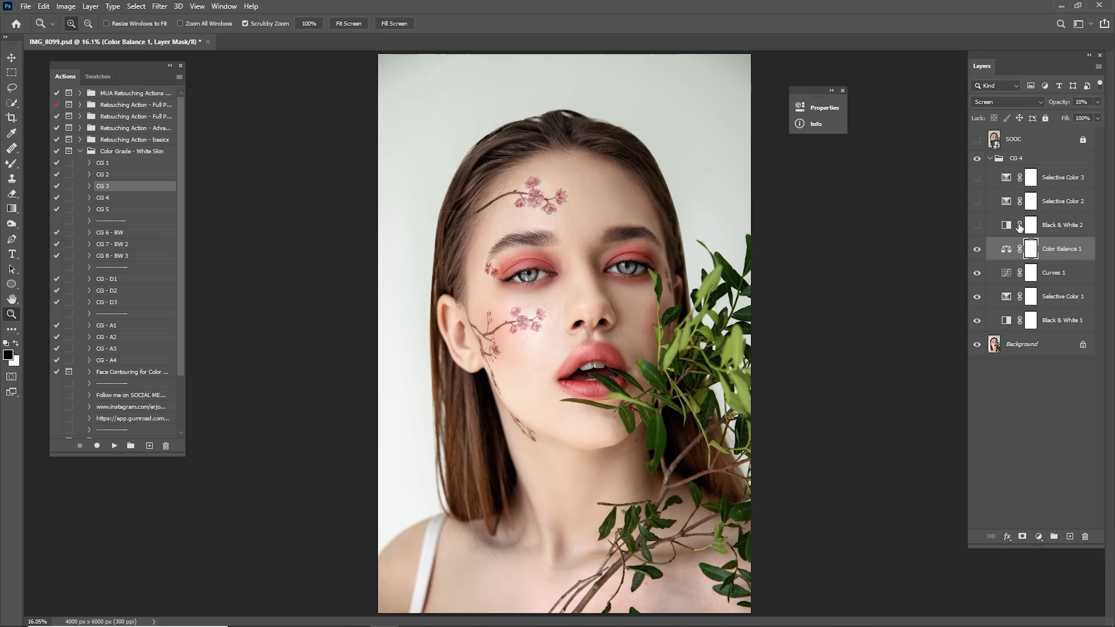
# Show the Black & White 2, Selective Color 2 and Selective Color 3 layers in the CG 4 group
pyautogui.click(977, 225)
pyautogui.click(1058, 201)
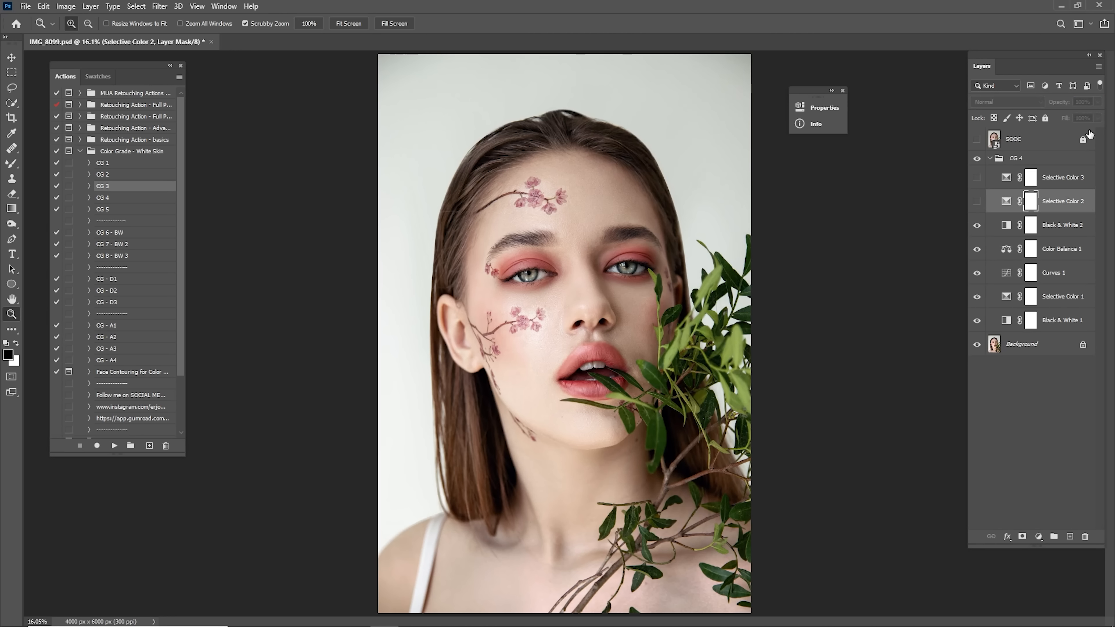
pyautogui.click(1053, 218)
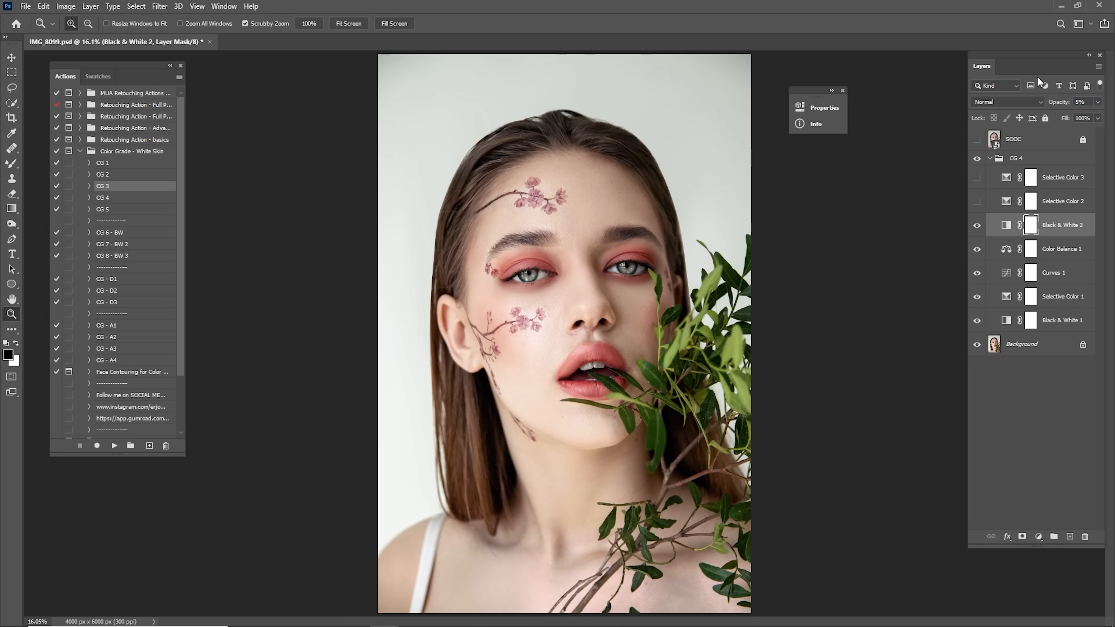
pyautogui.click(977, 201)
pyautogui.click(977, 177)
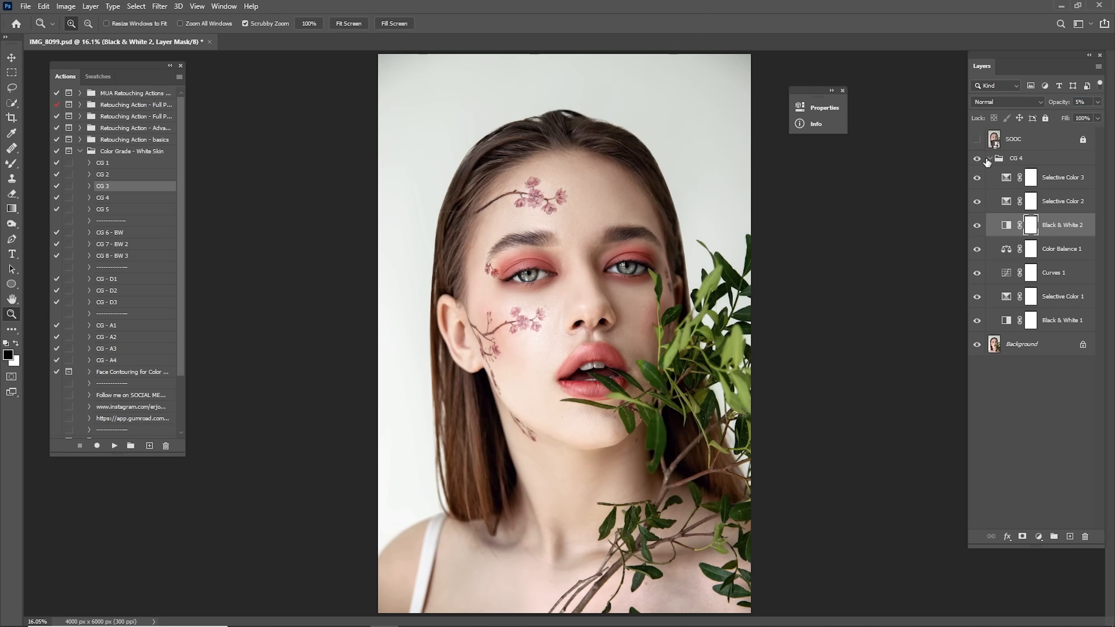
# Collapse the CG 4 group and compare the portrait with and without the color grade
pyautogui.click(990, 158)
pyautogui.click(978, 159)
pyautogui.click(978, 160)
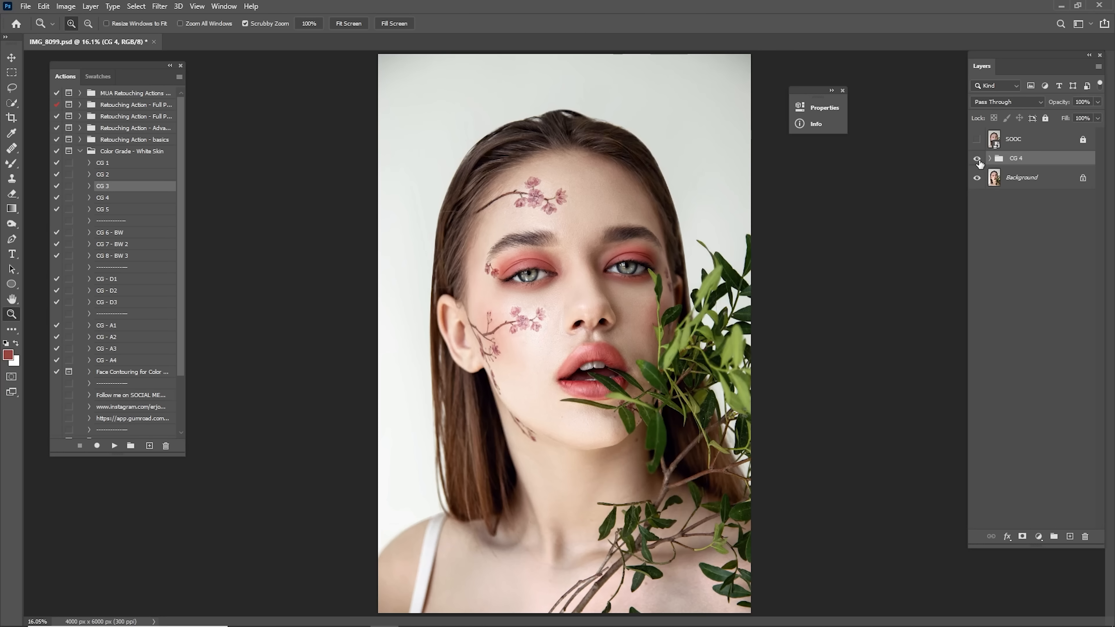
pyautogui.click(978, 159)
pyautogui.click(978, 159)
# Hide the CG 4 group and open a duplicate of the Background layer in the Camera Raw Filter
pyautogui.click(978, 159)
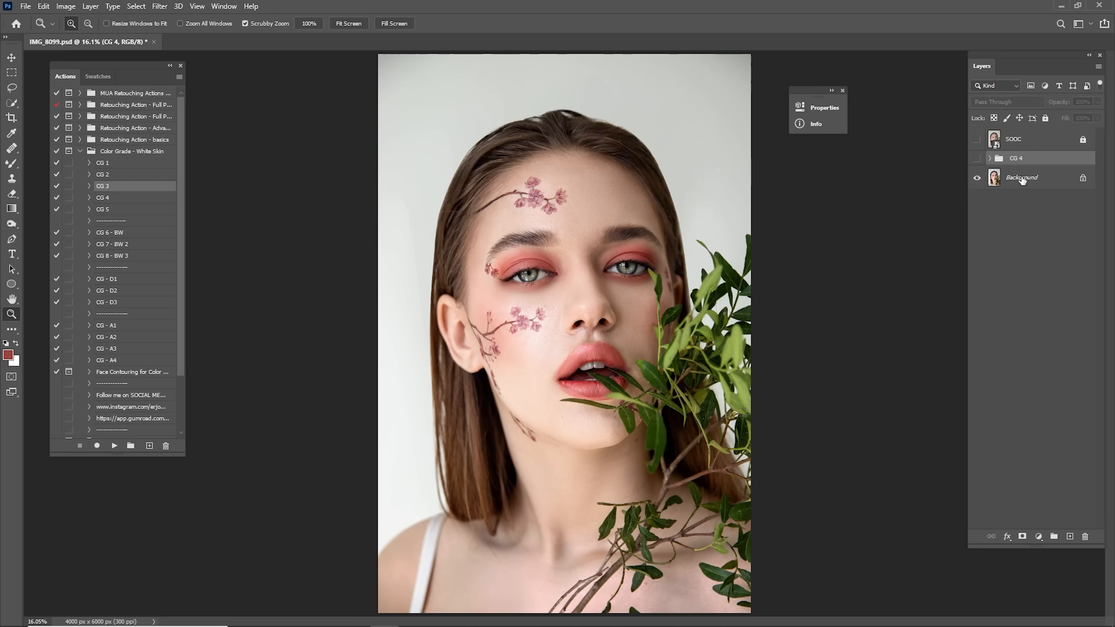
pyautogui.moveTo(1023, 178); pyautogui.dragTo(1070, 536)
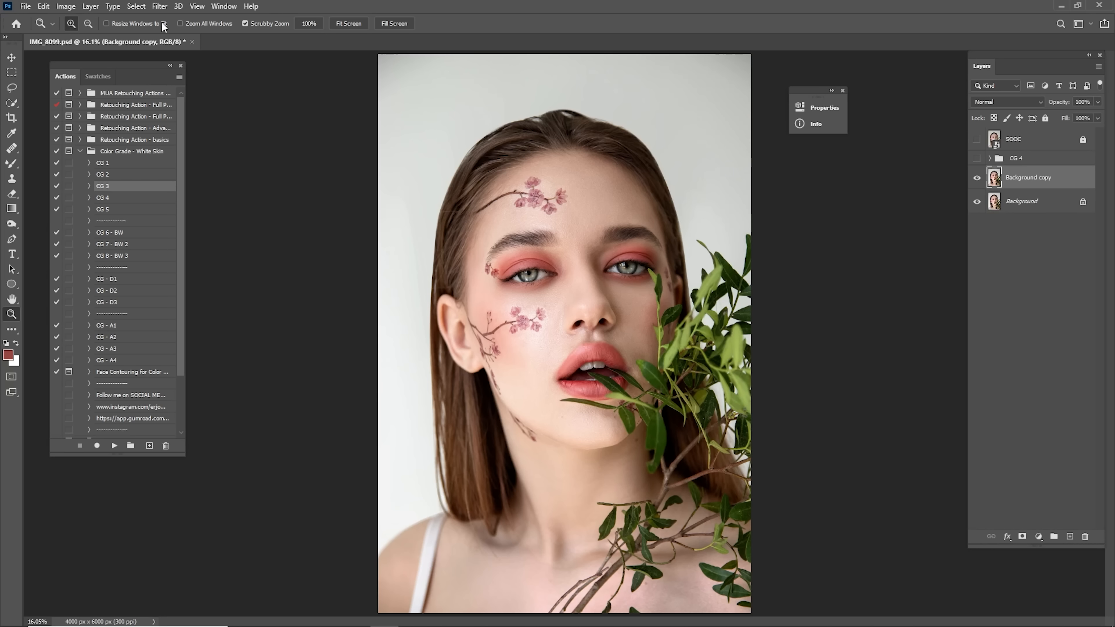
pyautogui.click(159, 6)
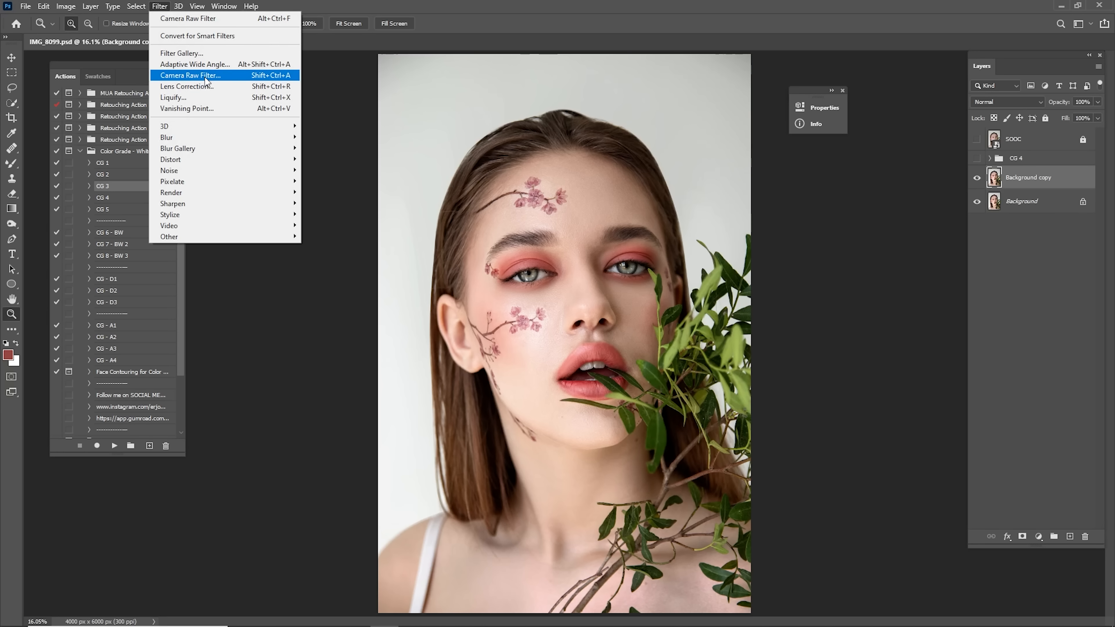
pyautogui.click(189, 75)
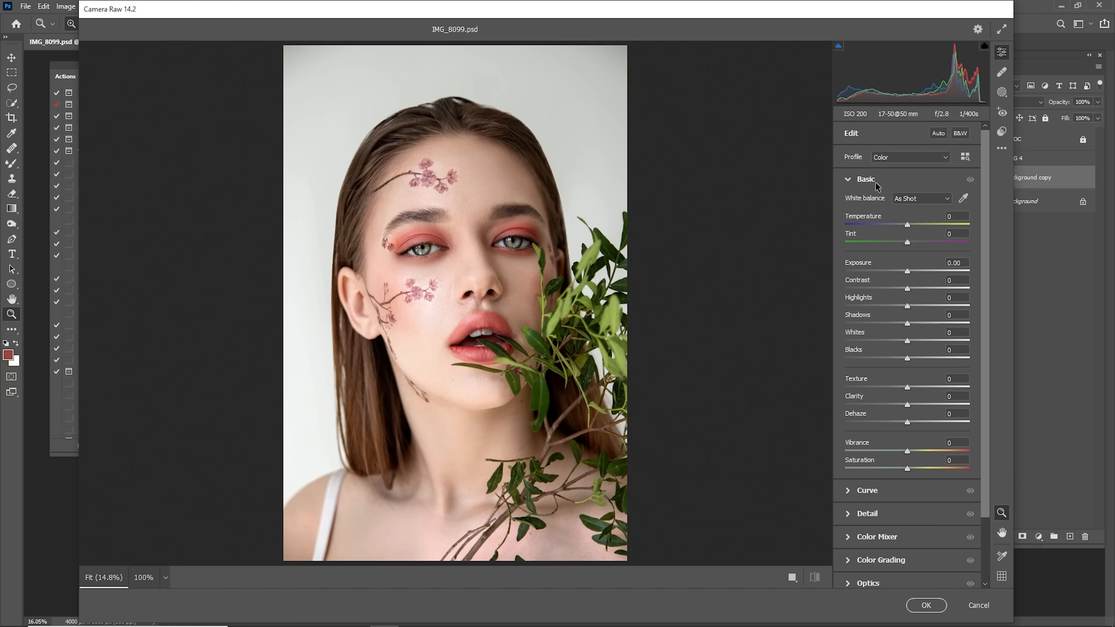
# Raise the Green Primary hue and slightly lower the Blue Primary hue in the Camera Raw calibration
pyautogui.click(879, 180)
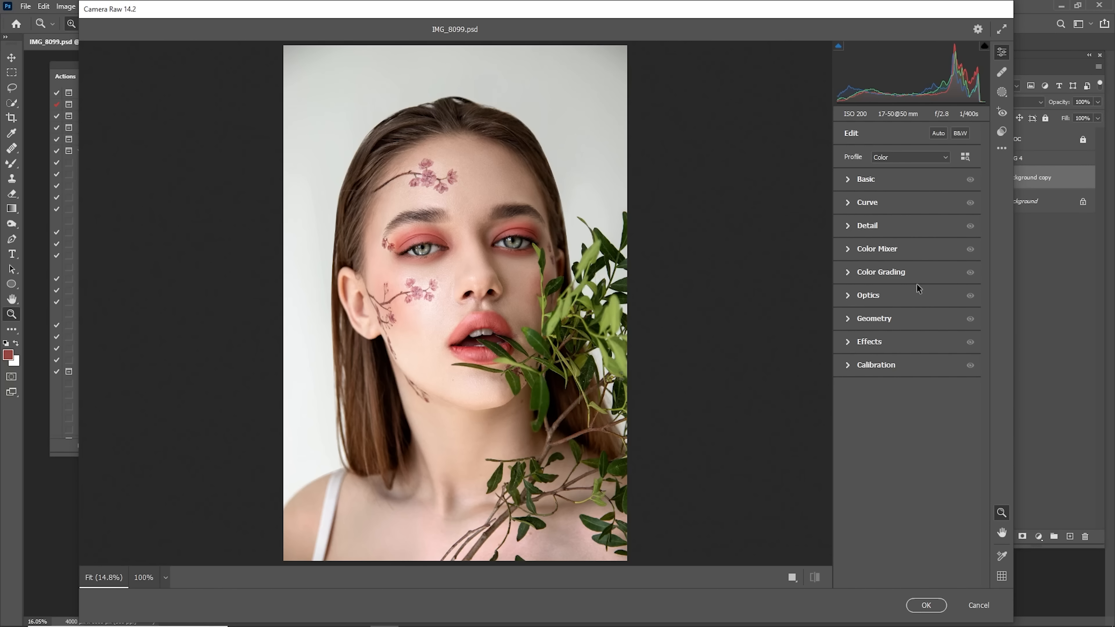
pyautogui.click(888, 366)
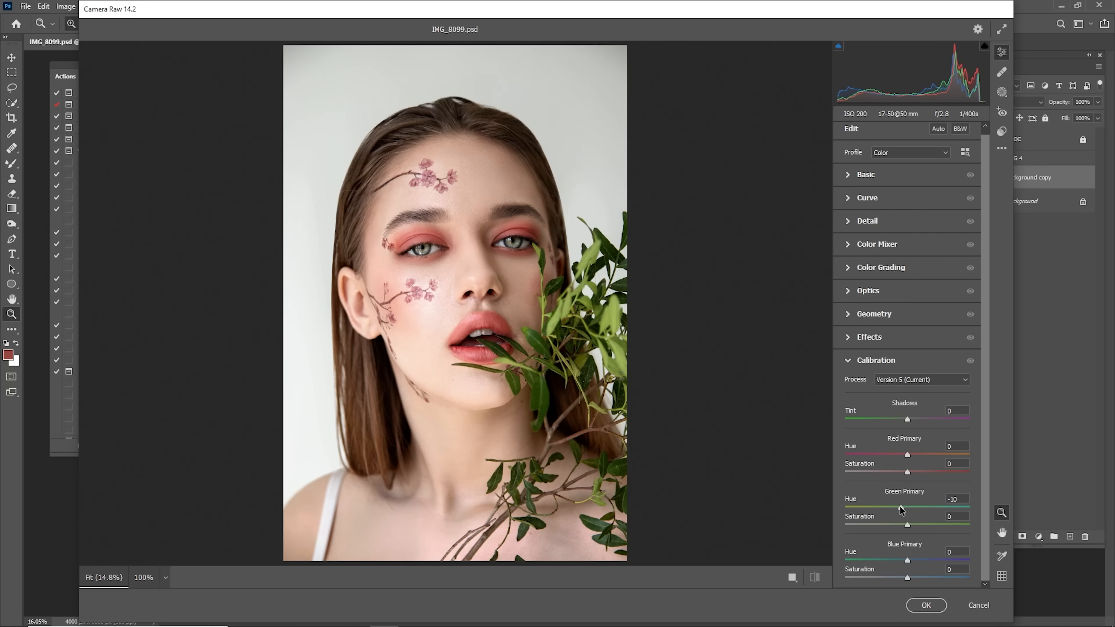
pyautogui.moveTo(901, 508); pyautogui.dragTo(922, 515)
pyautogui.moveTo(907, 560)
pyautogui.mouseDown()
pyautogui.moveTo(926, 558)
pyautogui.moveTo(903, 562)
pyautogui.mouseUp()
pyautogui.click(874, 361)
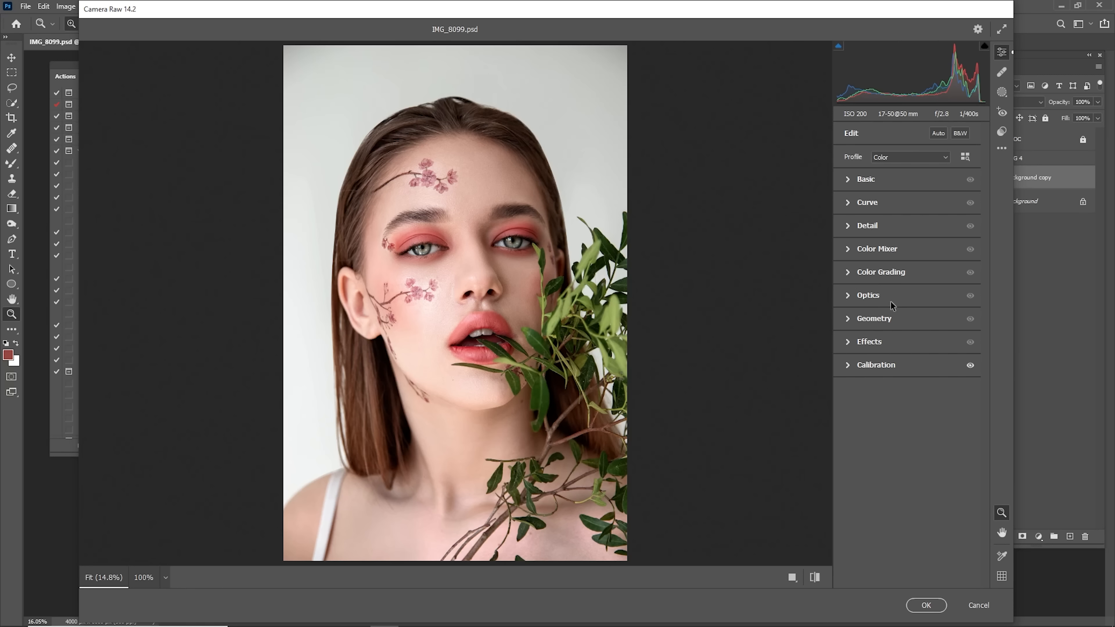
# Set the Greens hue to +28 and Aquas hue to +1 in the Color Mixer, and adjust the Greens saturation and luminance
pyautogui.click(887, 253)
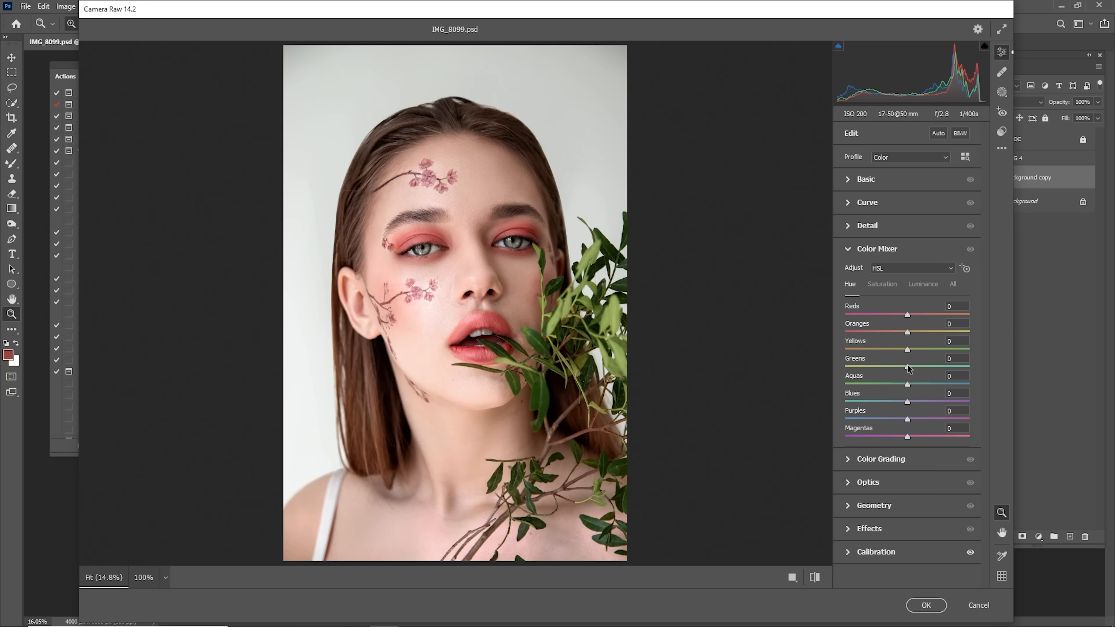
pyautogui.moveTo(908, 368); pyautogui.dragTo(922, 389)
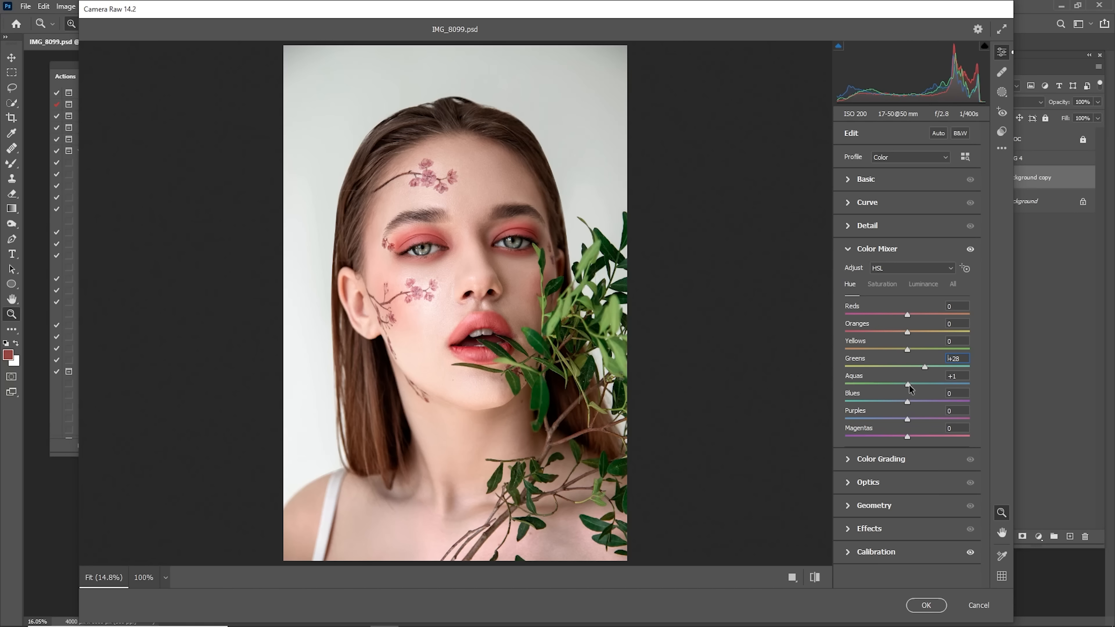
pyautogui.click(882, 284)
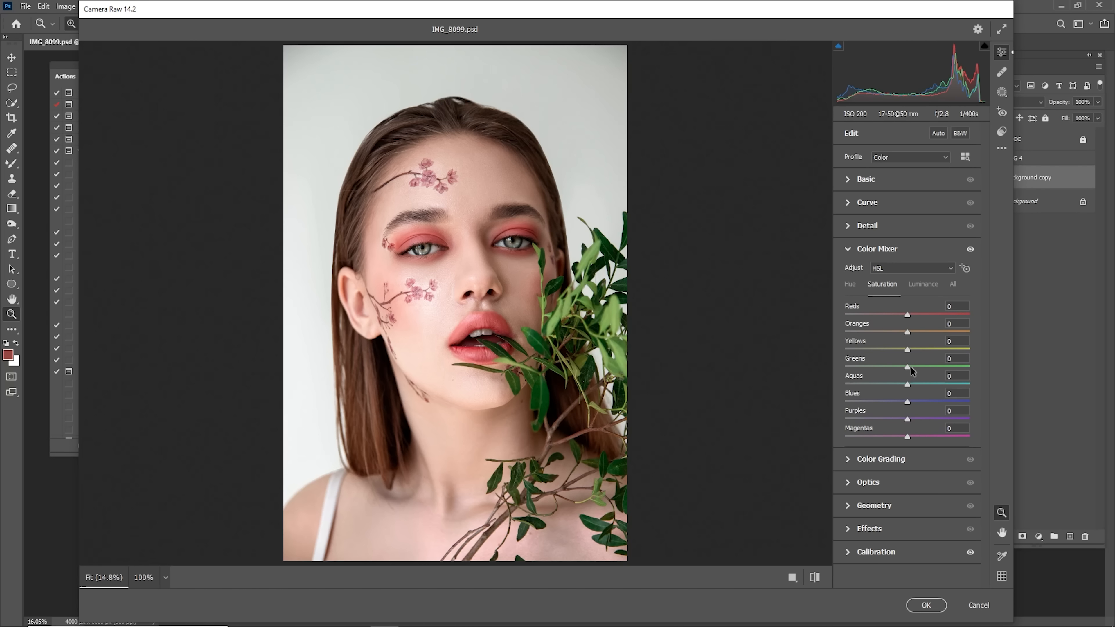
pyautogui.moveTo(907, 367)
pyautogui.mouseDown()
pyautogui.moveTo(839, 370)
pyautogui.moveTo(937, 371)
pyautogui.moveTo(834, 373)
pyautogui.moveTo(974, 375)
pyautogui.moveTo(917, 379)
pyautogui.mouseUp()
pyautogui.click(922, 285)
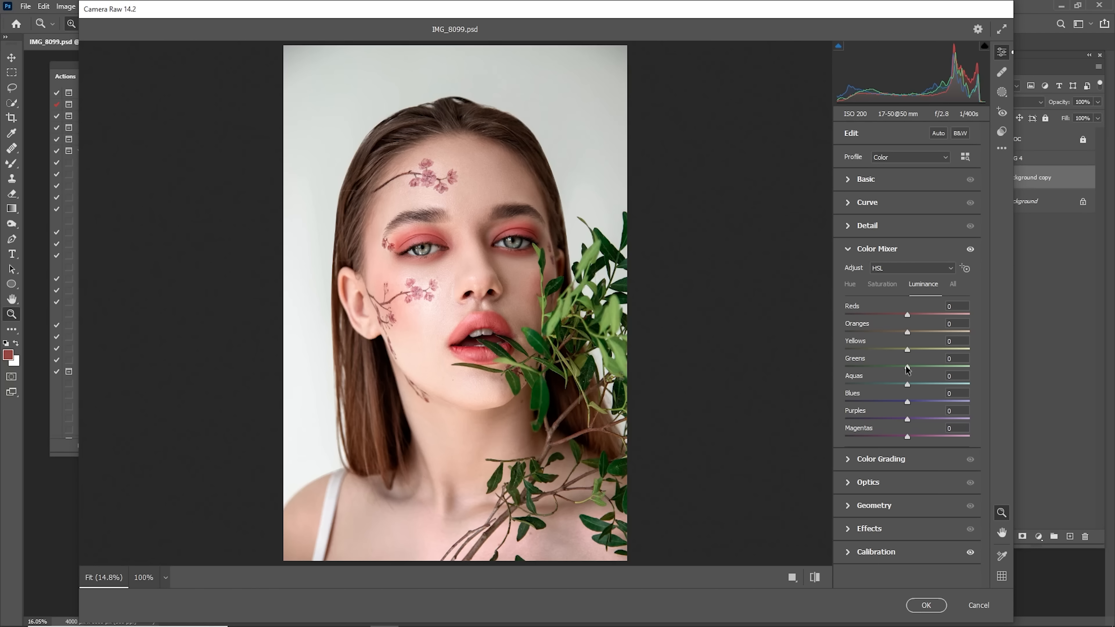
pyautogui.moveTo(894, 370); pyautogui.dragTo(919, 375)
pyautogui.click(868, 249)
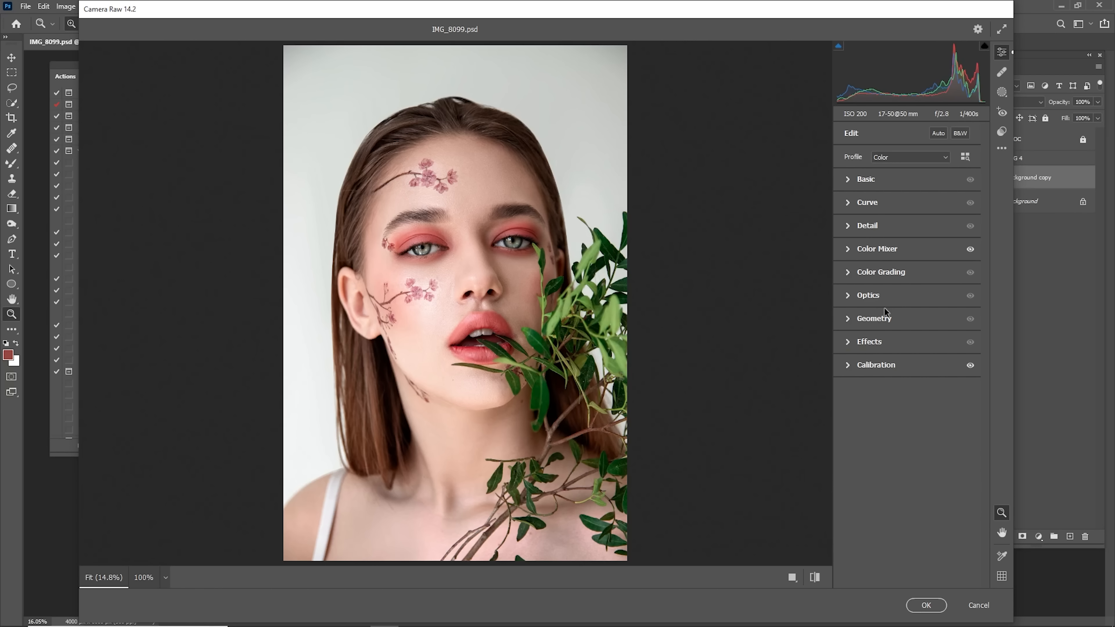
# Tint the Shadows blue-violet in Color Grading with hue 265 and saturation 10
pyautogui.click(884, 273)
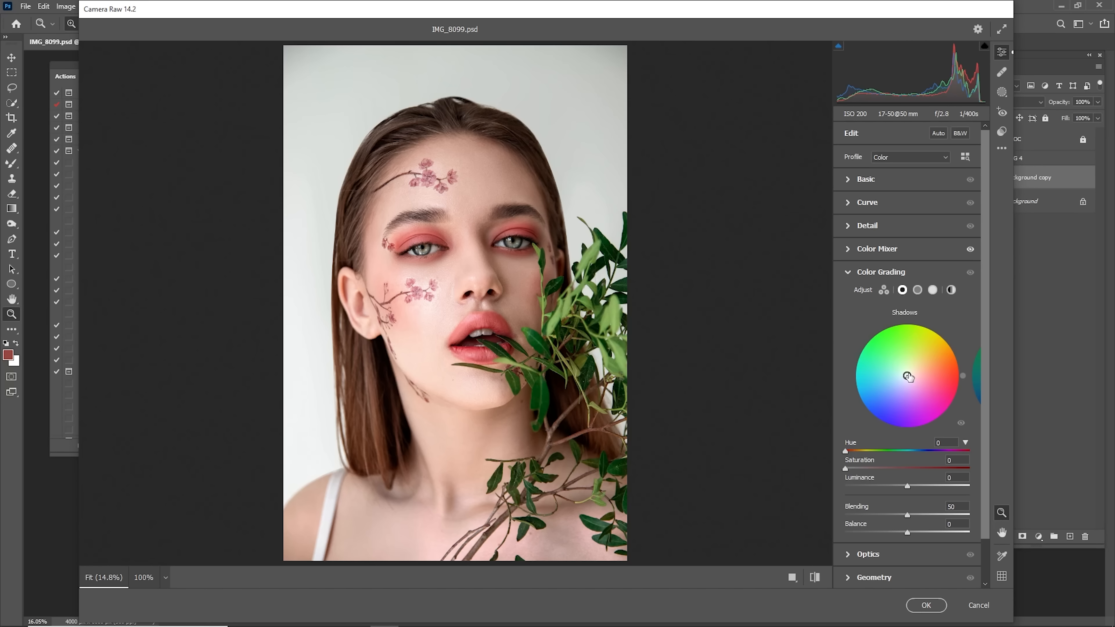
pyautogui.moveTo(907, 377); pyautogui.dragTo(903, 419)
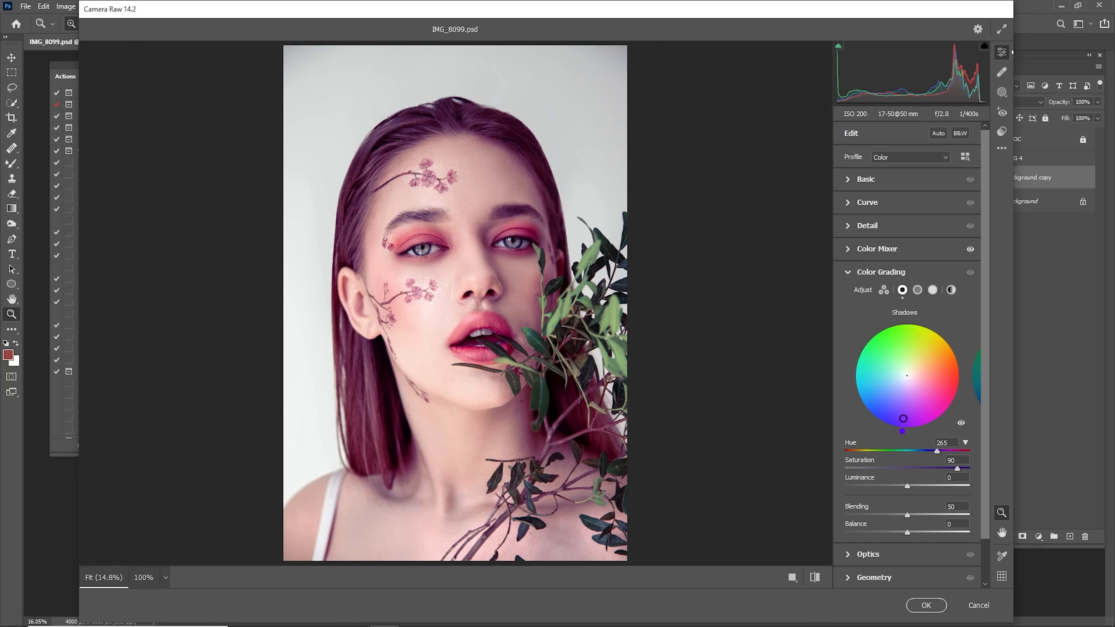
pyautogui.click(961, 459)
pyautogui.write('10')
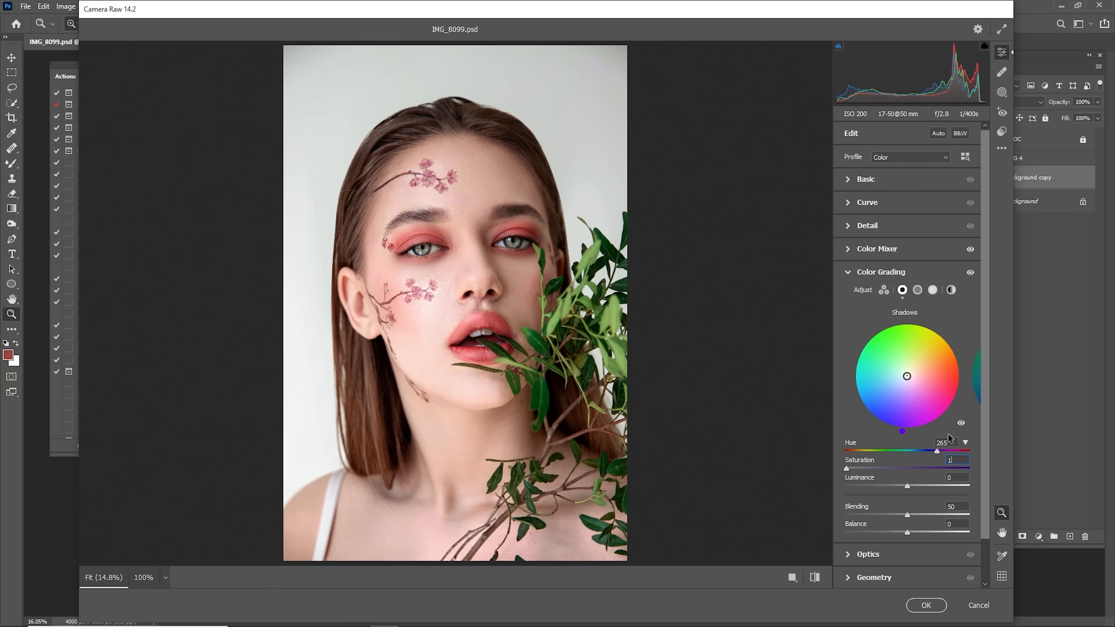
# Tint the Highlights yellow in Color Grading with hue 67 and saturation 10
pyautogui.click(933, 290)
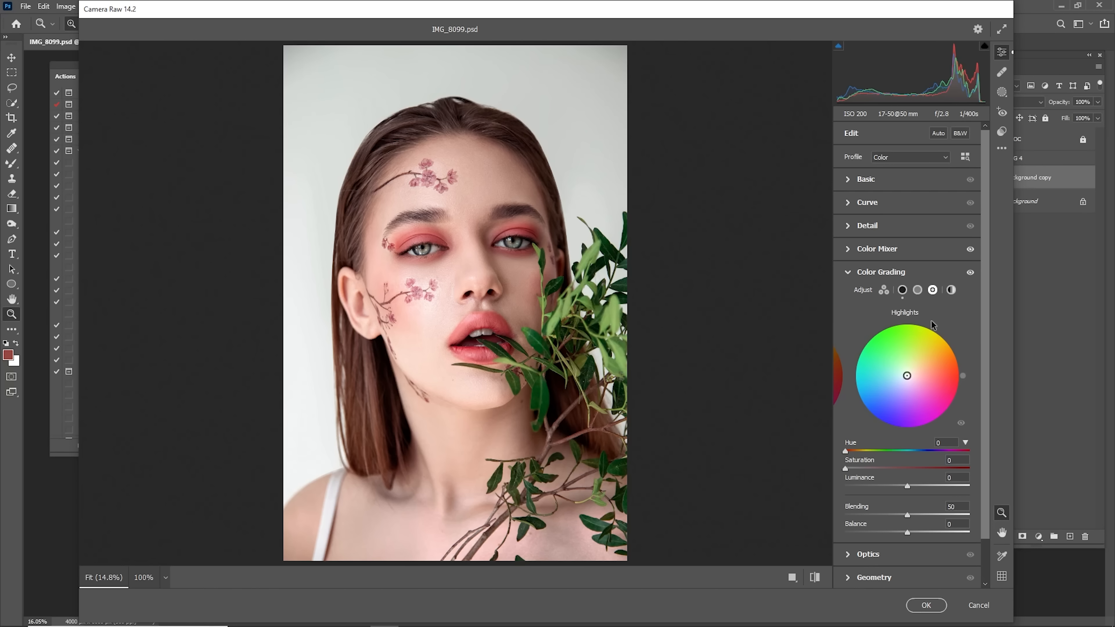
pyautogui.moveTo(907, 375); pyautogui.dragTo(925, 332)
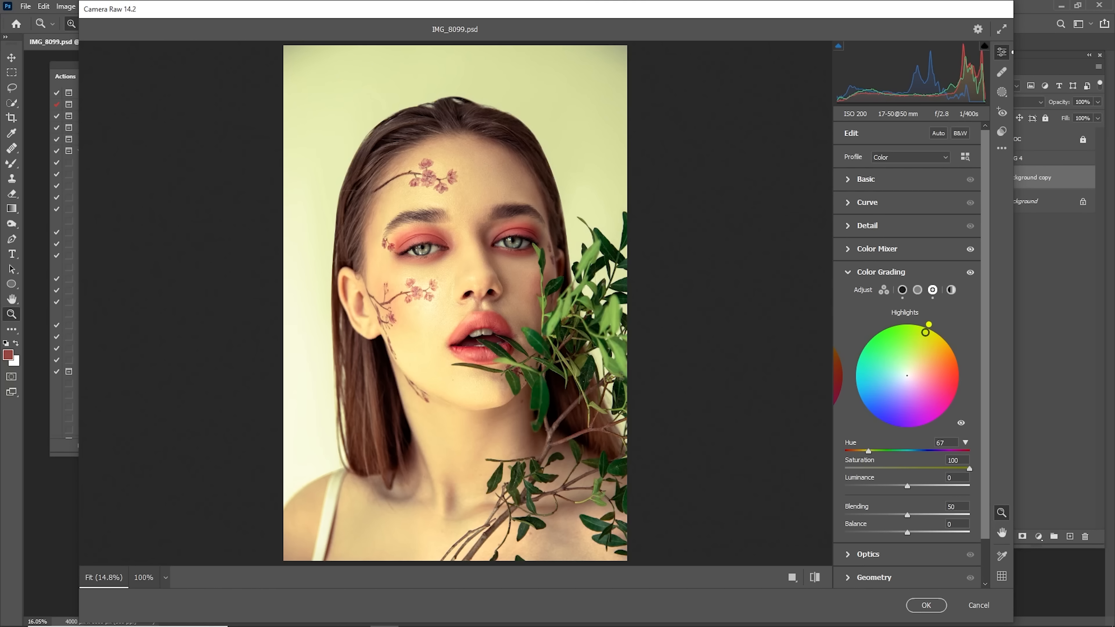
pyautogui.click(966, 458)
pyautogui.write('10')
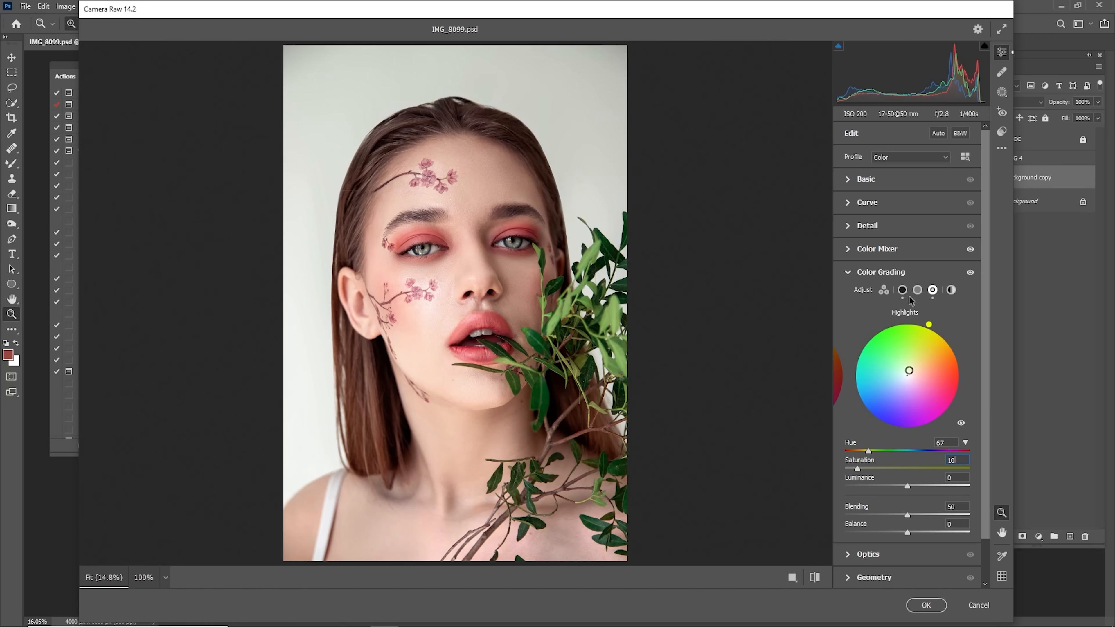
# Tint the Midtones blue in Color Grading with hue 229 and saturation 5
pyautogui.click(918, 290)
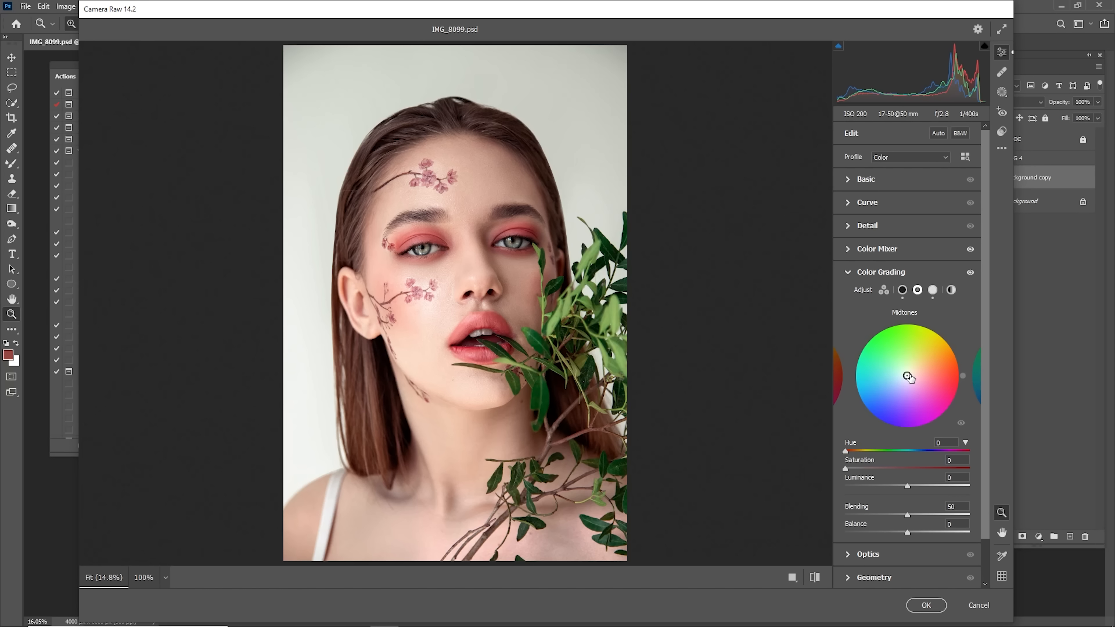
pyautogui.moveTo(908, 377); pyautogui.dragTo(892, 392)
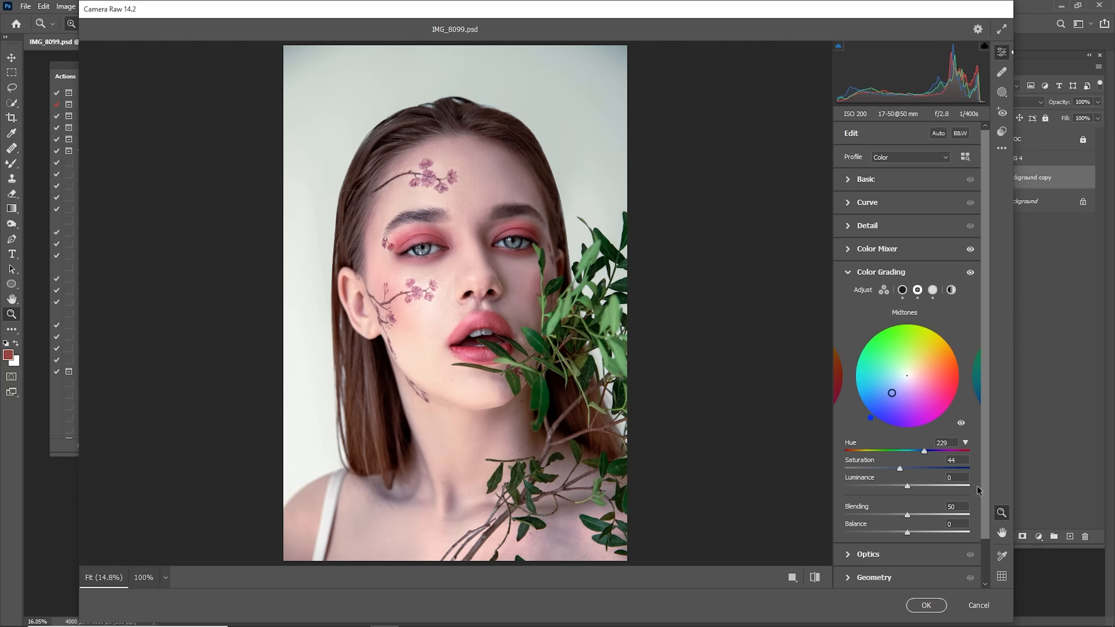
pyautogui.click(956, 461)
pyautogui.write('5')
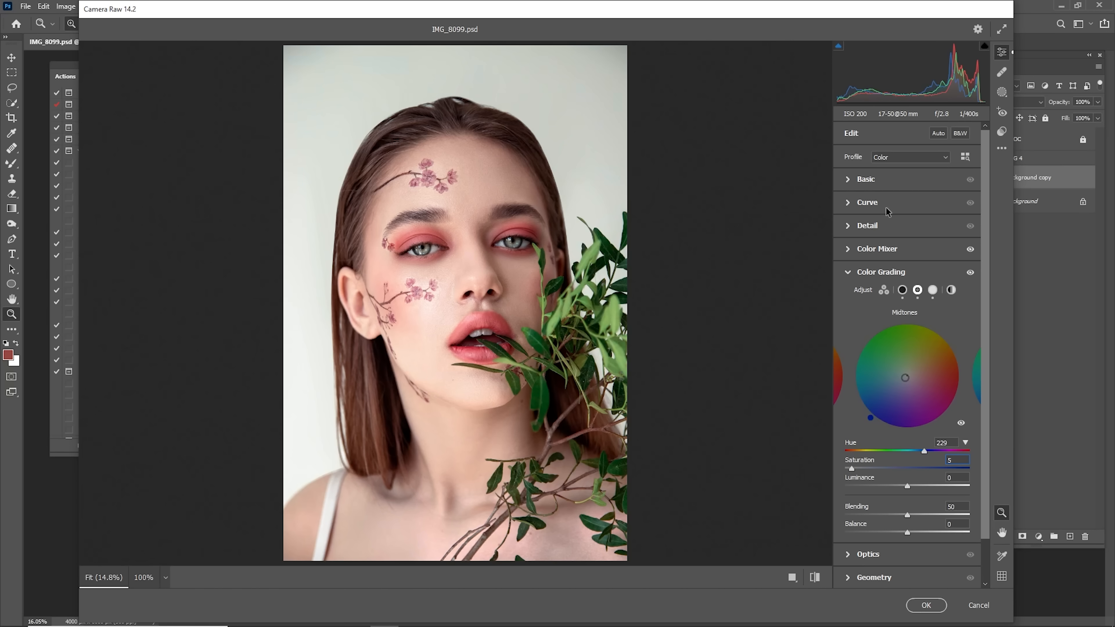
# Set Contrast +7, Highlights +7, Shadows -18, Whites +8, Blacks +10, Texture +5 and Clarity 2 in the Basic settings, and apply the filter
pyautogui.click(860, 181)
pyautogui.moveTo(907, 288); pyautogui.dragTo(913, 359)
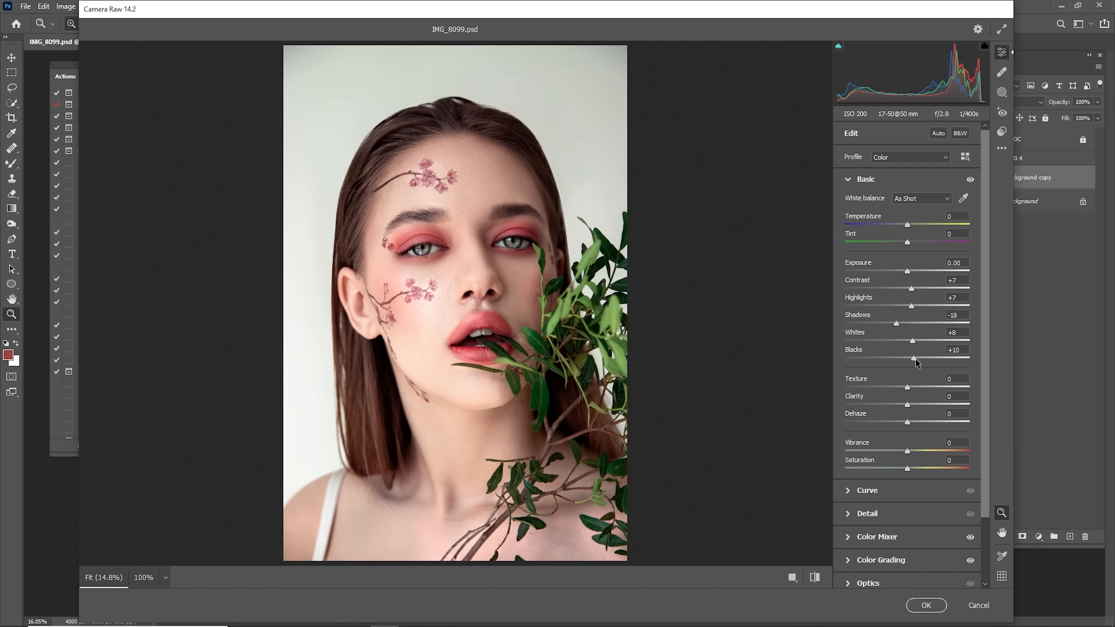
pyautogui.click(897, 388)
pyautogui.write('5')
pyautogui.moveTo(907, 405); pyautogui.dragTo(937, 410)
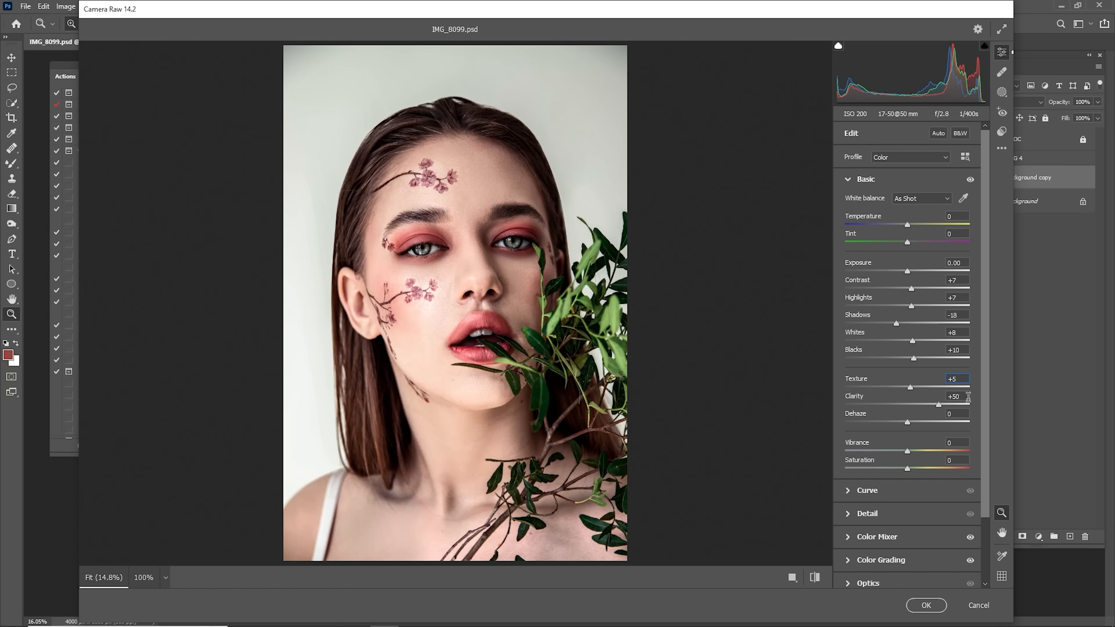
pyautogui.click(908, 407)
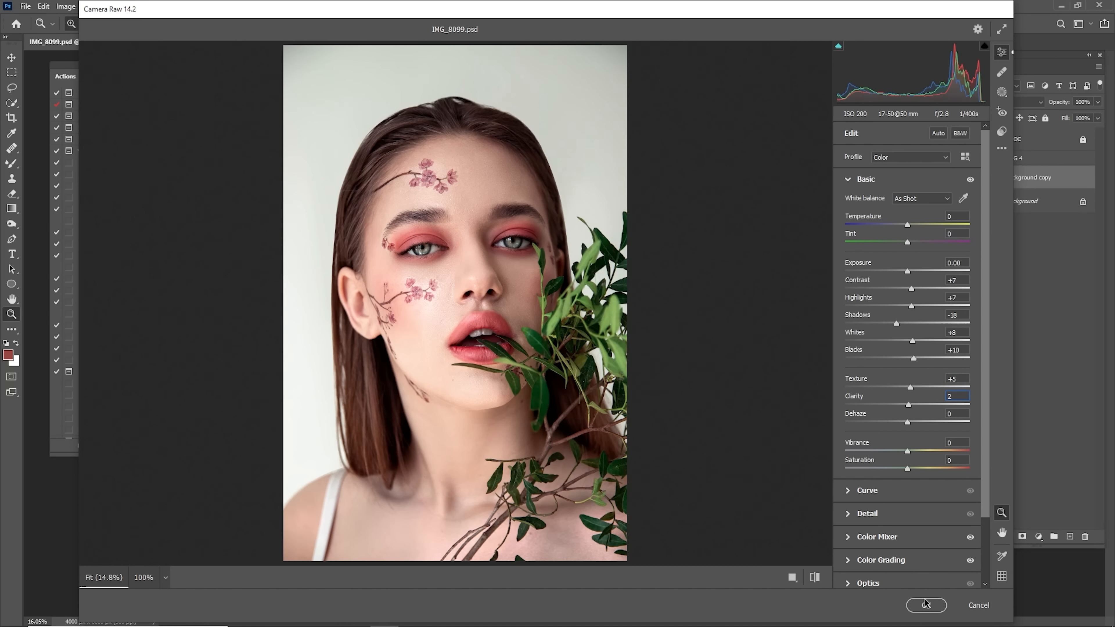
pyautogui.click(927, 605)
# Compare the portrait with and without the Camera Raw edit on the Background copy layer
pyautogui.click(977, 178)
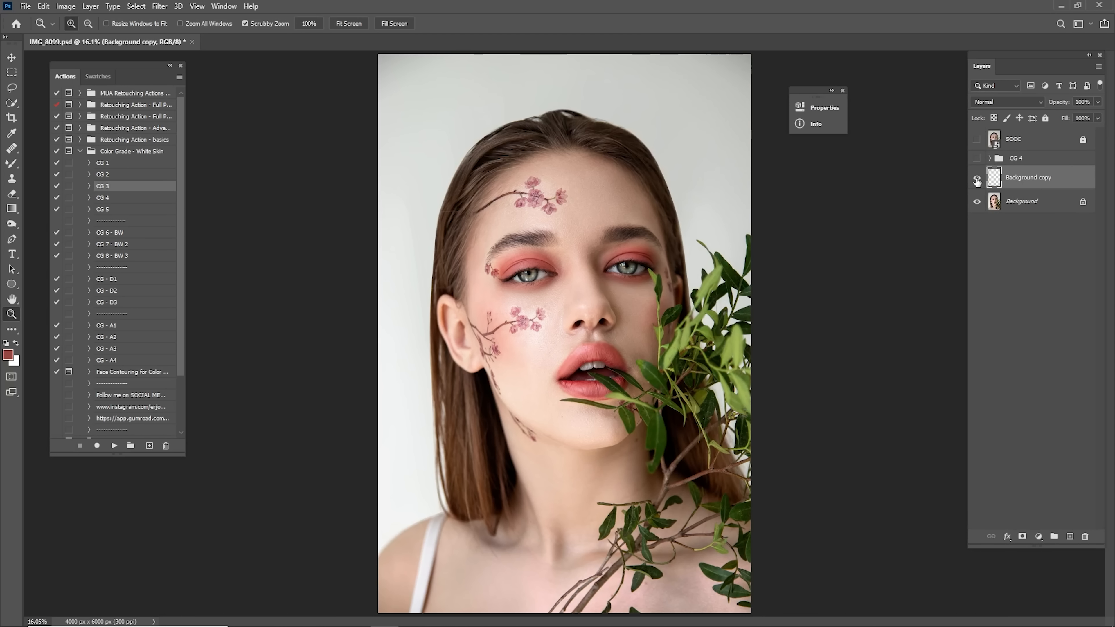
pyautogui.click(977, 178)
pyautogui.click(977, 179)
pyautogui.click(977, 178)
pyautogui.click(977, 178)
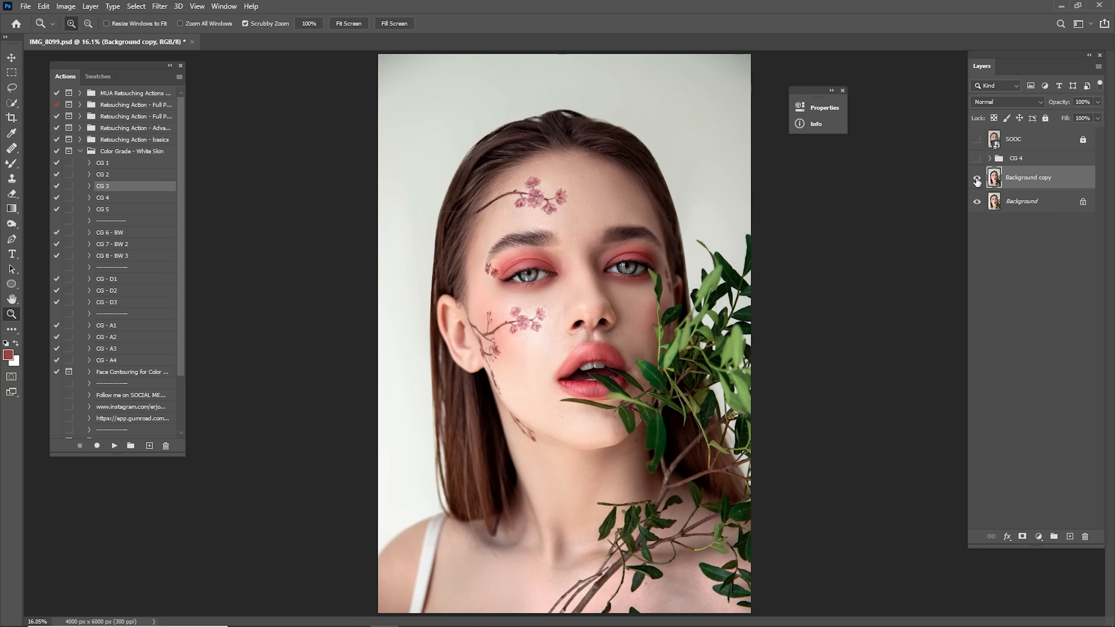
# Show the CG 4 group and compare the portrait with and without its color grade
pyautogui.click(976, 160)
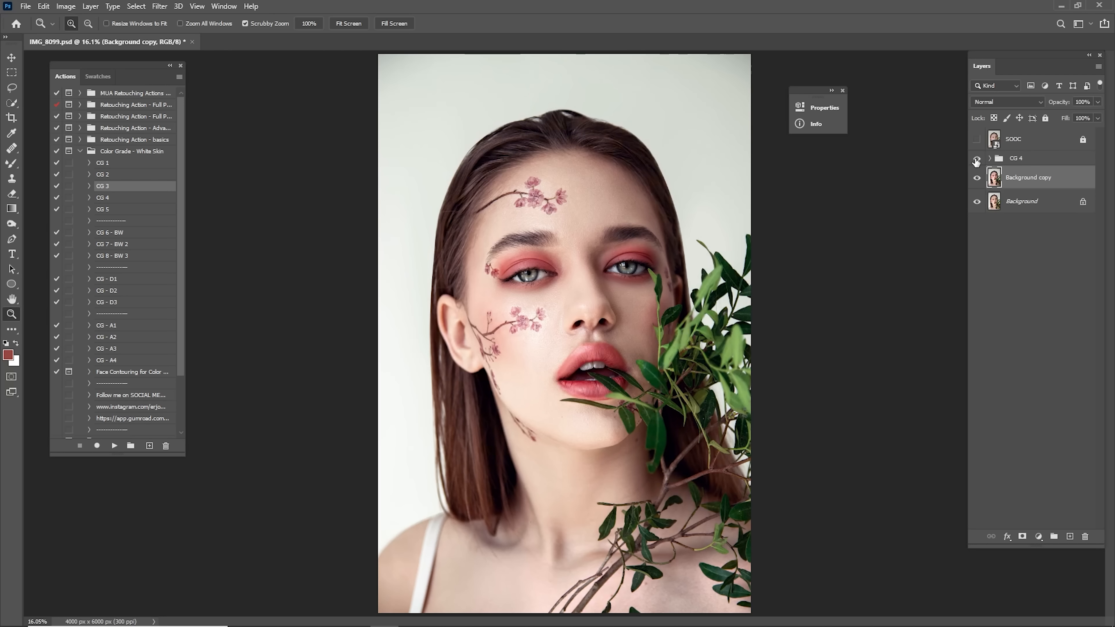
pyautogui.click(976, 160)
pyautogui.click(976, 160)
pyautogui.click(977, 160)
pyautogui.click(977, 160)
pyautogui.click(977, 160)
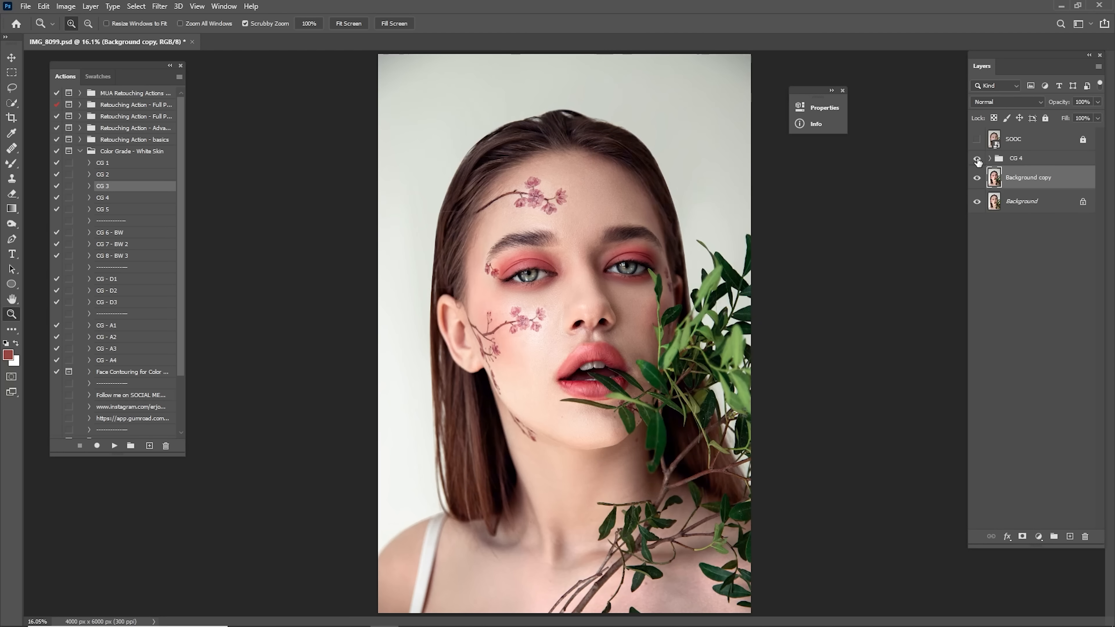
# Compare the graded portrait with the SOOC original and check the contents of the CG 4 group
pyautogui.click(978, 140)
pyautogui.click(979, 141)
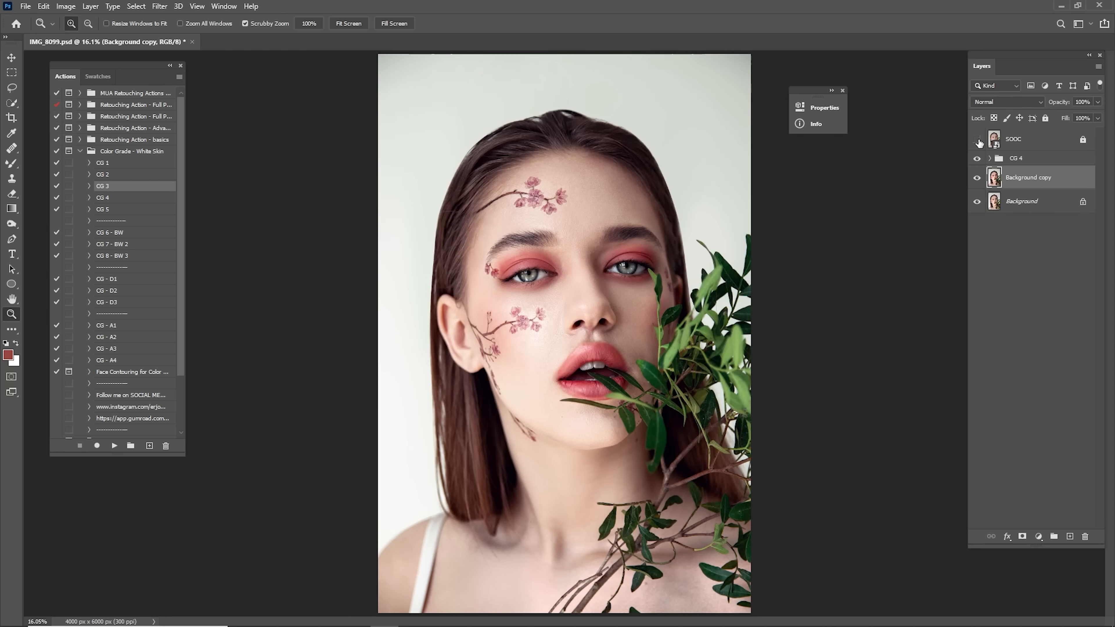
pyautogui.click(979, 142)
pyautogui.click(979, 141)
pyautogui.click(991, 159)
pyautogui.click(992, 159)
# Add a Color Balance adjustment above the CG 4 group with Highlights at Cyan-Red +7 and Yellow-Blue -15
pyautogui.click(1014, 160)
pyautogui.click(1039, 537)
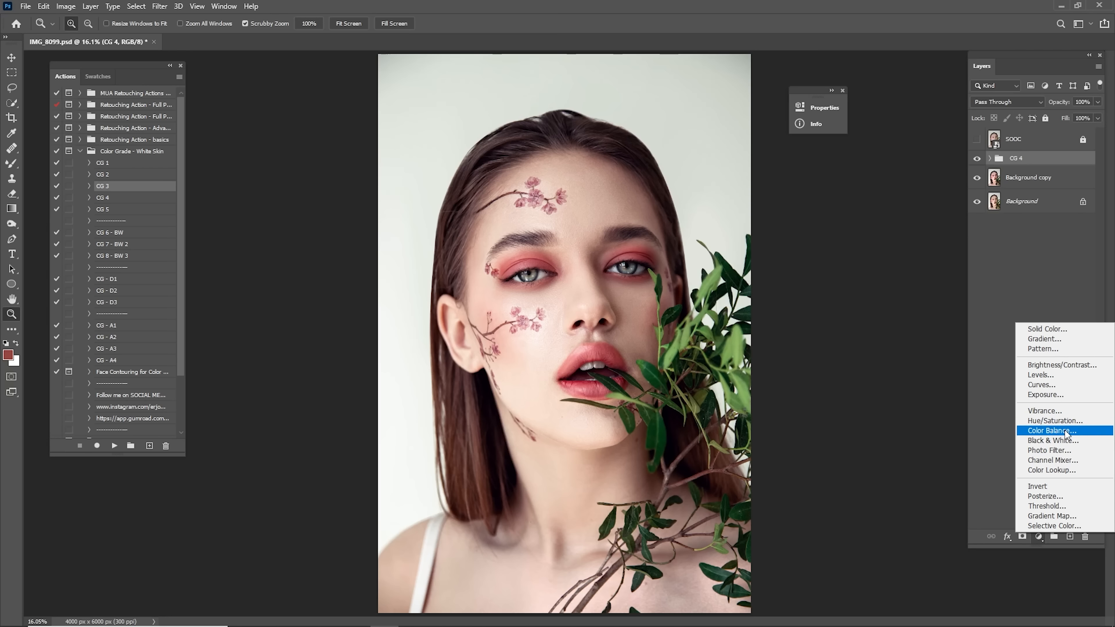
pyautogui.click(1067, 430)
pyautogui.click(704, 143)
pyautogui.click(700, 169)
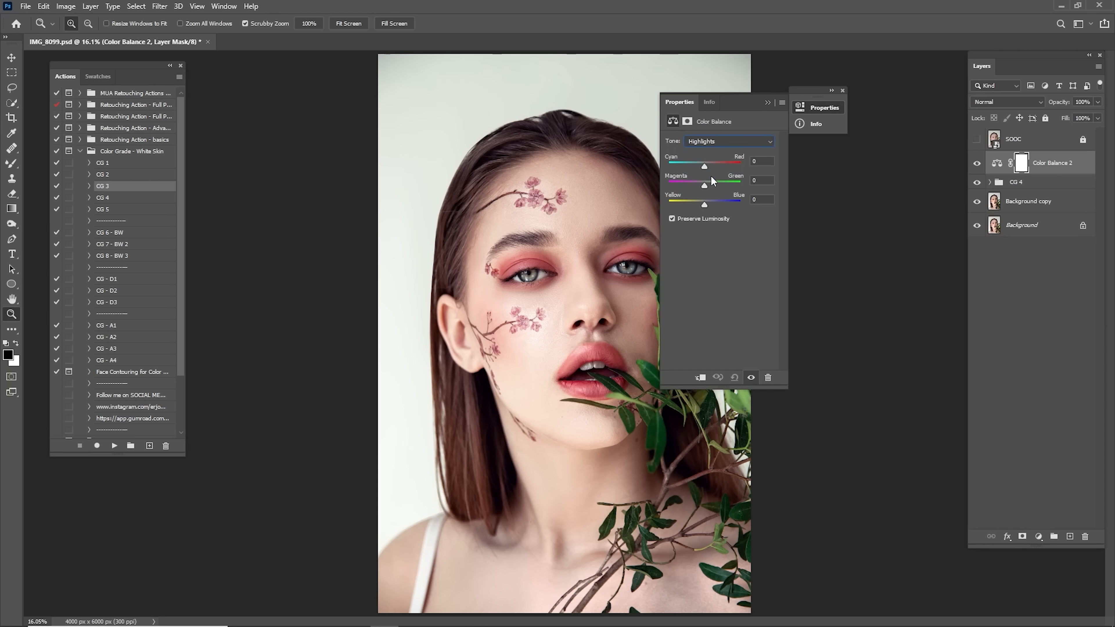
pyautogui.moveTo(701, 203); pyautogui.dragTo(707, 166)
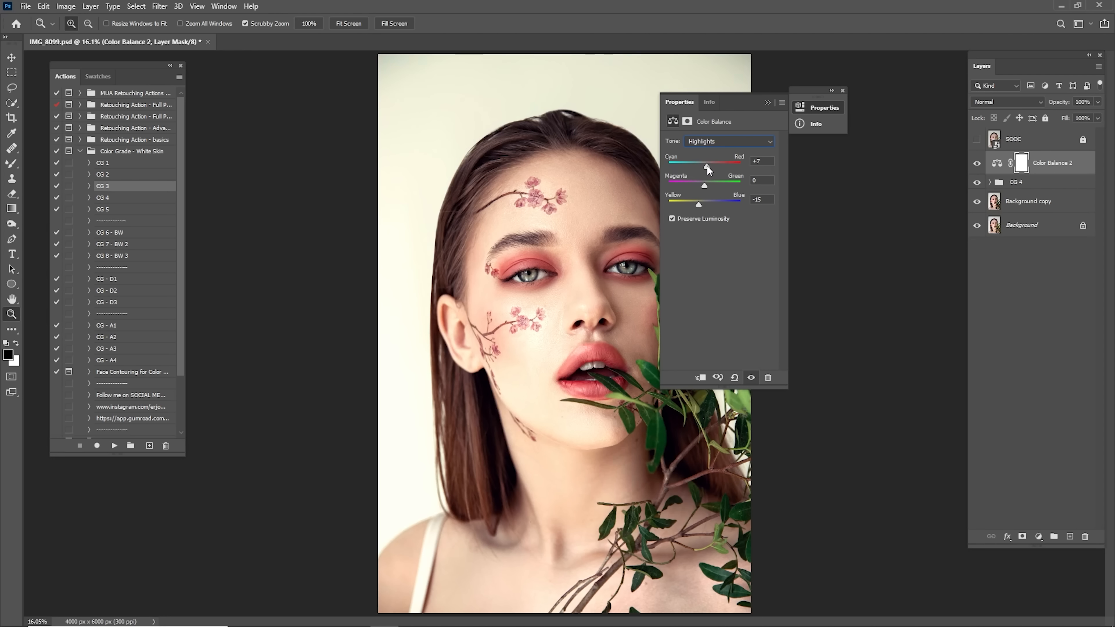
pyautogui.click(767, 102)
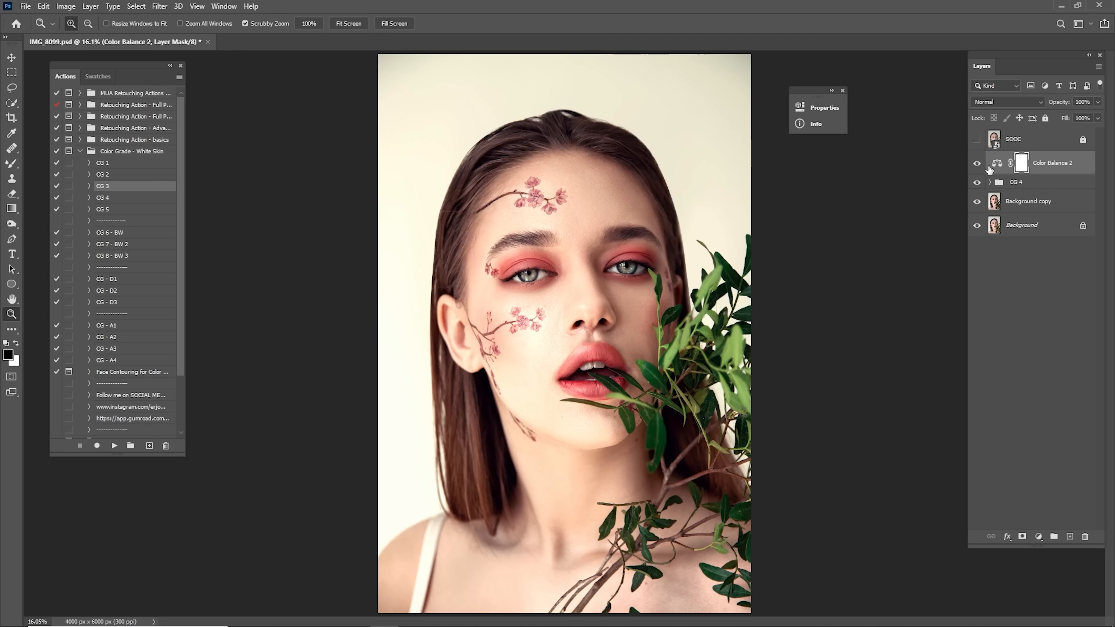
# Compare the portrait with and without the Color Balance 2 layer and set its opacity to 20%
pyautogui.click(980, 167)
pyautogui.click(980, 167)
pyautogui.write('20')
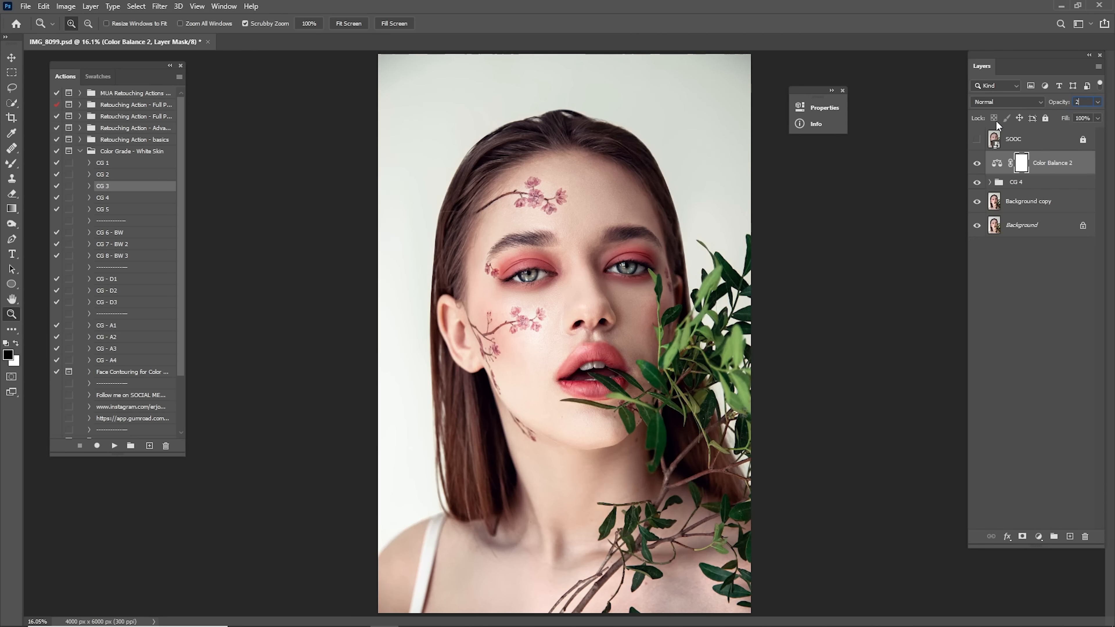
# Add a second Color Balance adjustment with Shadows at Cyan-Red -6 and Yellow-Blue +9
pyautogui.click(1038, 537)
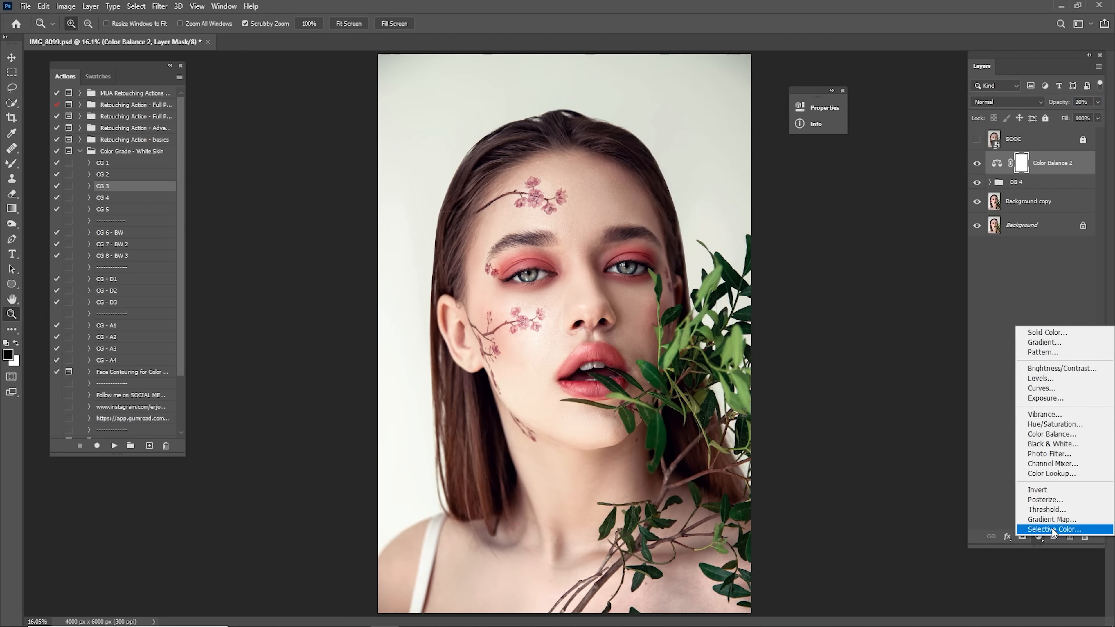
pyautogui.click(1064, 440)
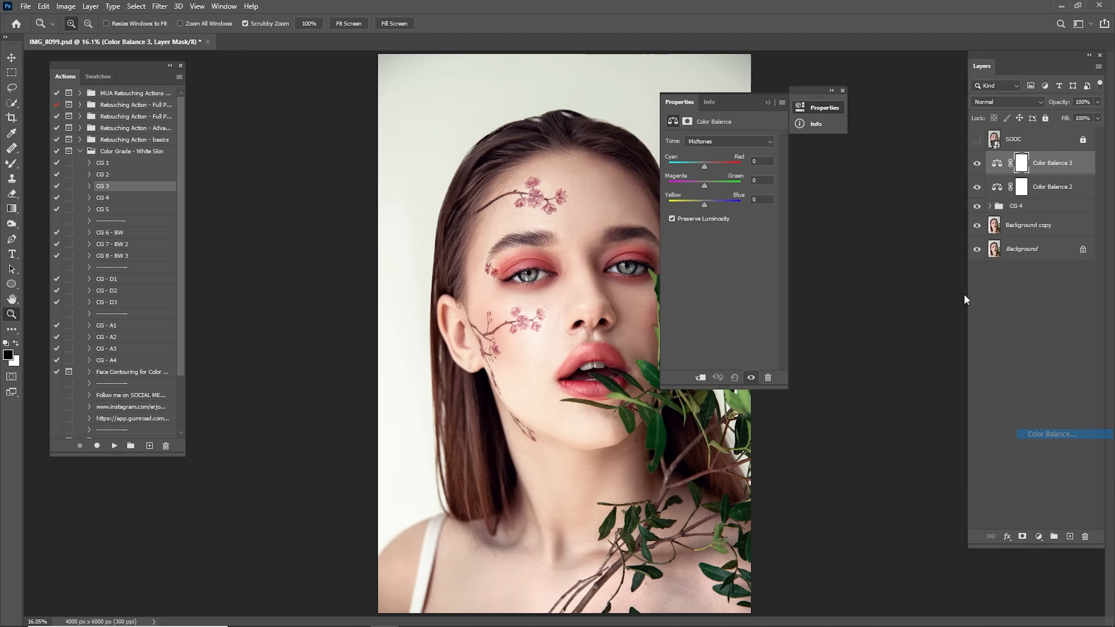
pyautogui.click(720, 141)
pyautogui.click(710, 151)
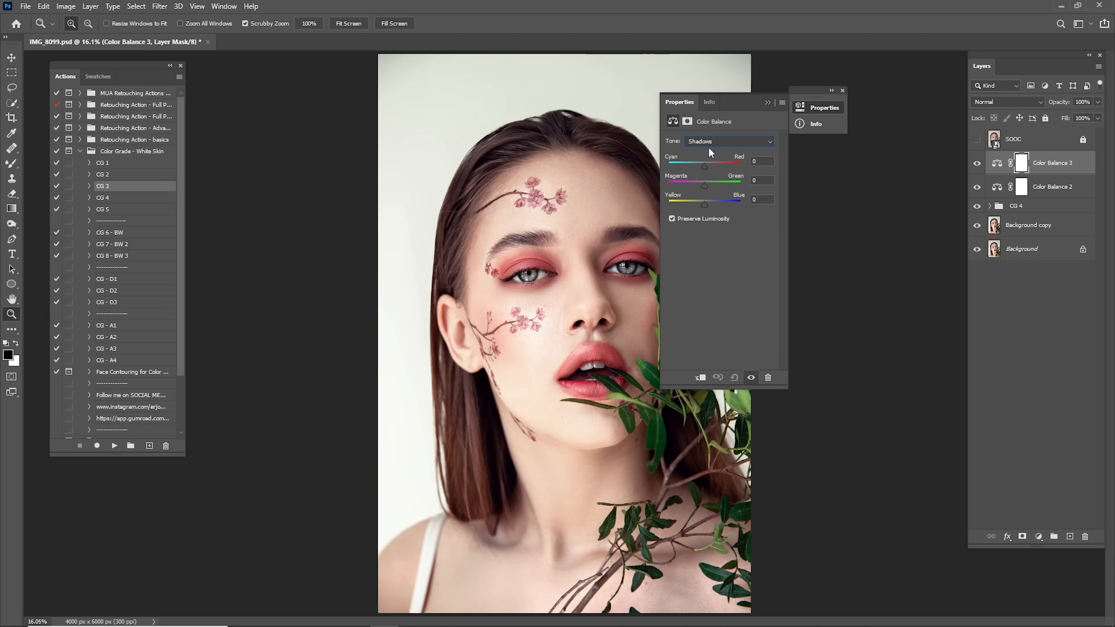
pyautogui.moveTo(705, 204); pyautogui.dragTo(708, 204)
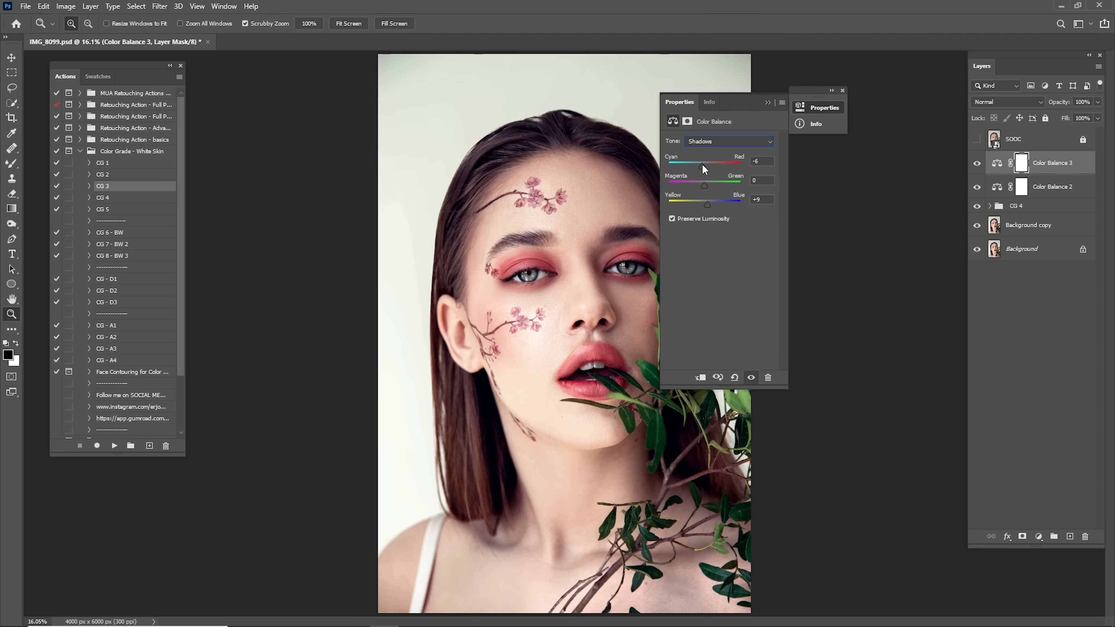
pyautogui.click(768, 101)
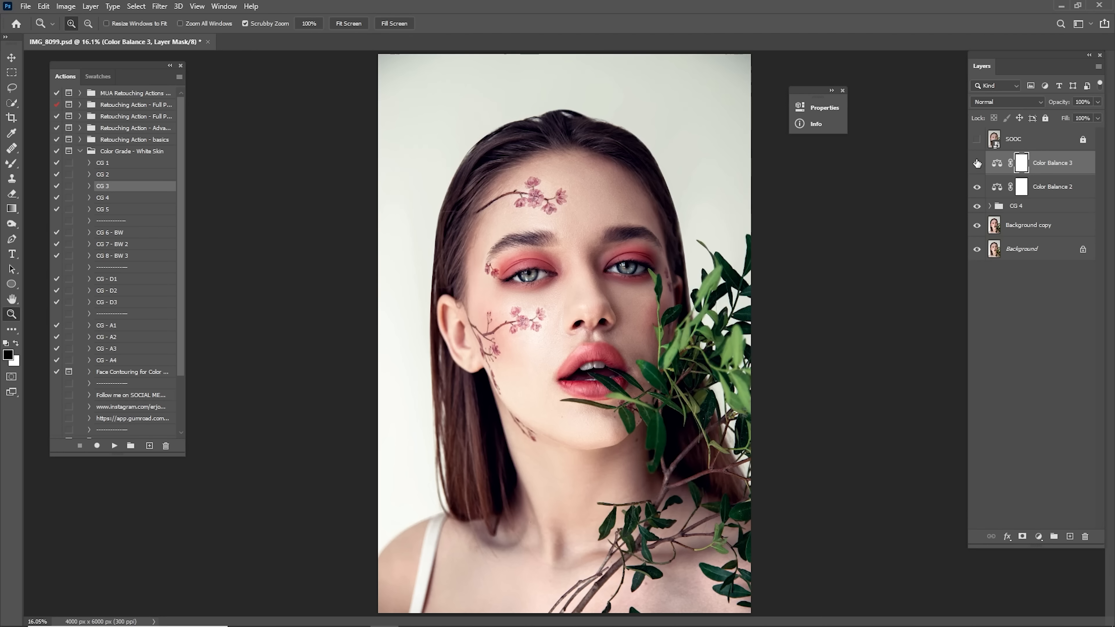
# Compare the portrait with and without the Color Balance 3 layer and set its opacity to 20%
pyautogui.click(976, 164)
pyautogui.click(976, 163)
pyautogui.click(1043, 102)
pyautogui.write('20')
# Add a Selective Color adjustment above the color balance layers, fine-tuning Yellow and slightly raising Cyan for another color range
pyautogui.click(1039, 536)
pyautogui.click(1048, 528)
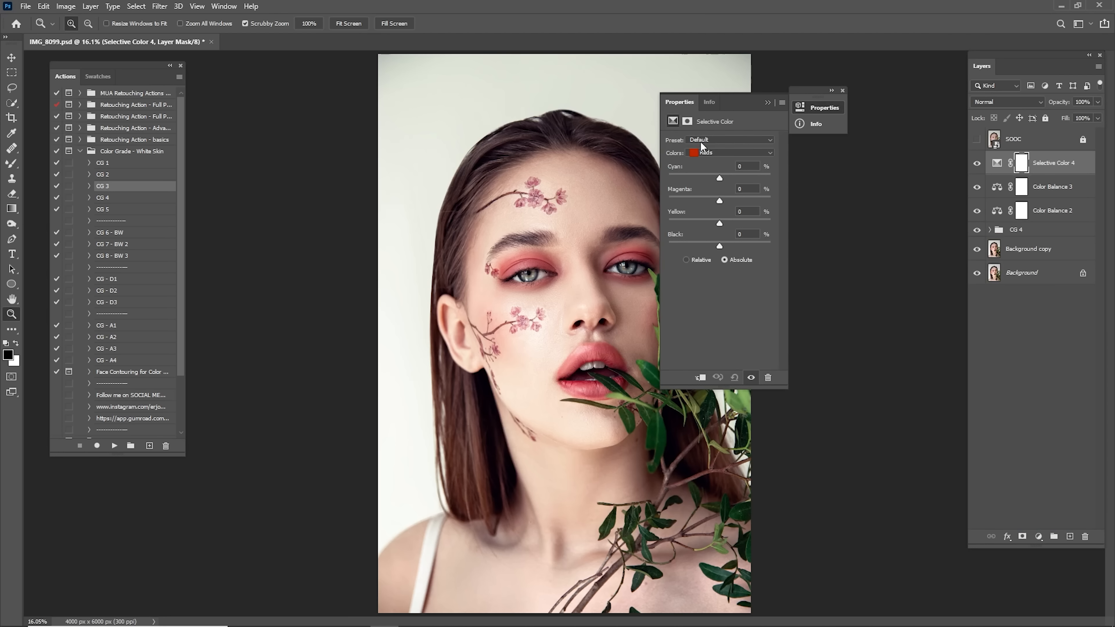
pyautogui.click(708, 154)
pyautogui.click(720, 236)
pyautogui.moveTo(721, 226); pyautogui.dragTo(720, 225)
pyautogui.moveTo(719, 178); pyautogui.dragTo(723, 179)
pyautogui.click(768, 105)
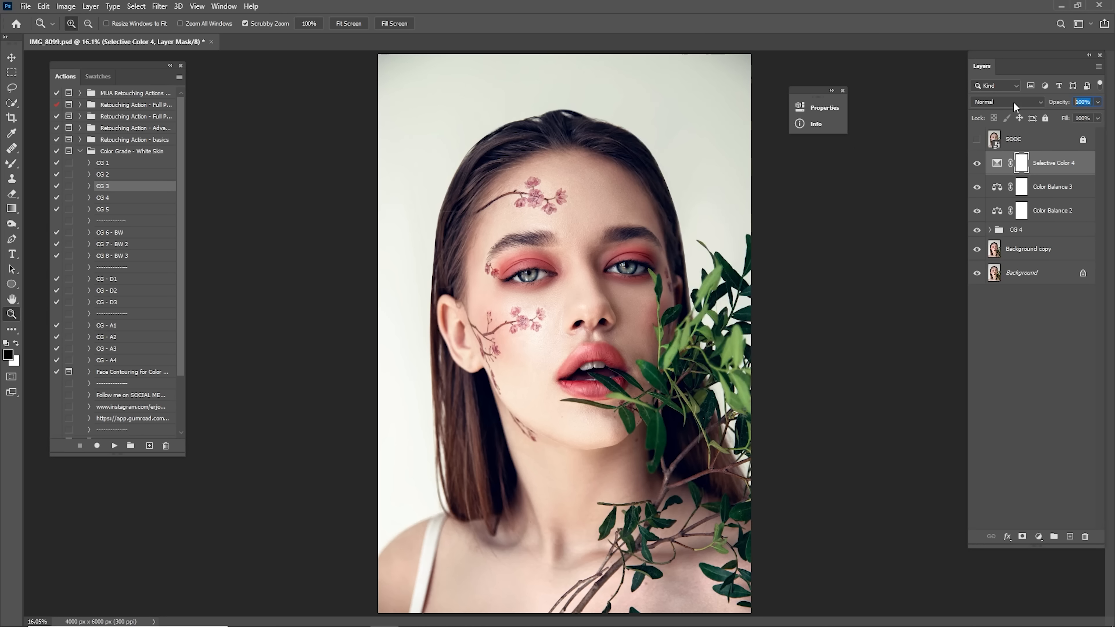
# Set the Selective Color 4 layer's opacity to 20% and group all layers above Background, except SOOC, as "Color Grade"
pyautogui.write('20')
pyautogui.press('Return')
pyautogui.keyDown('shift'); pyautogui.click(1045, 250); pyautogui.keyUp('shift')
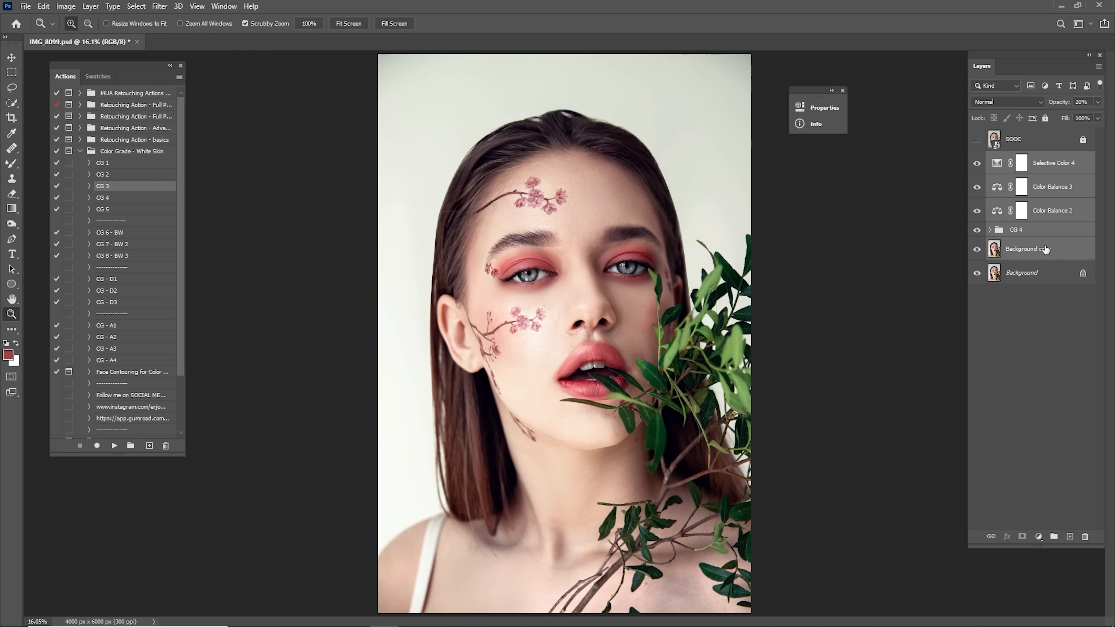
pyautogui.rightClick(1049, 188)
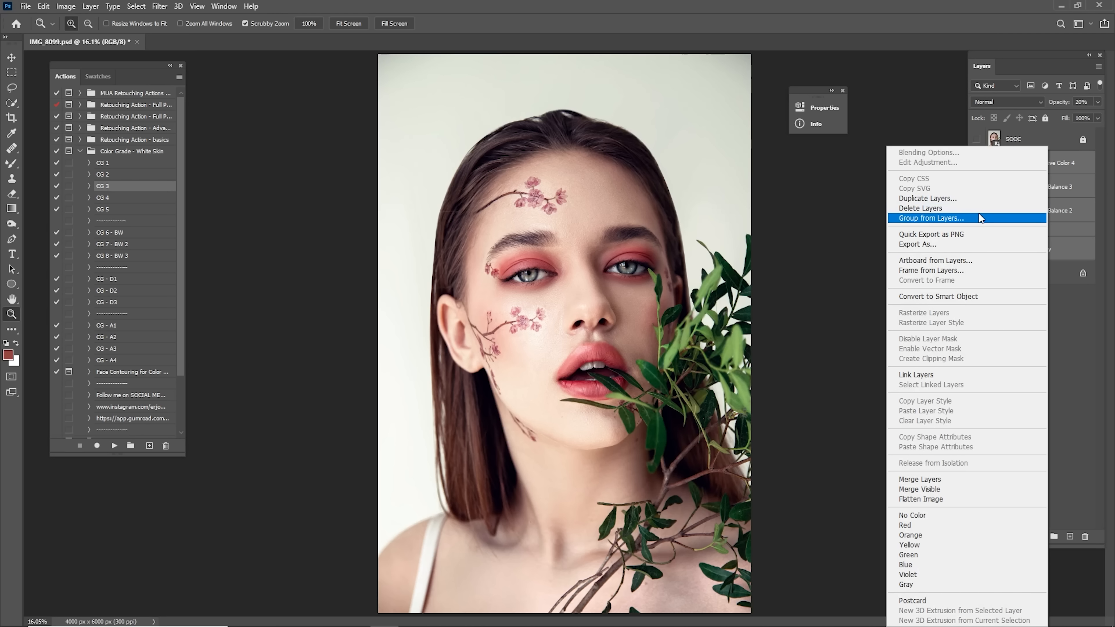
pyautogui.click(969, 219)
pyautogui.write('Color Grade')
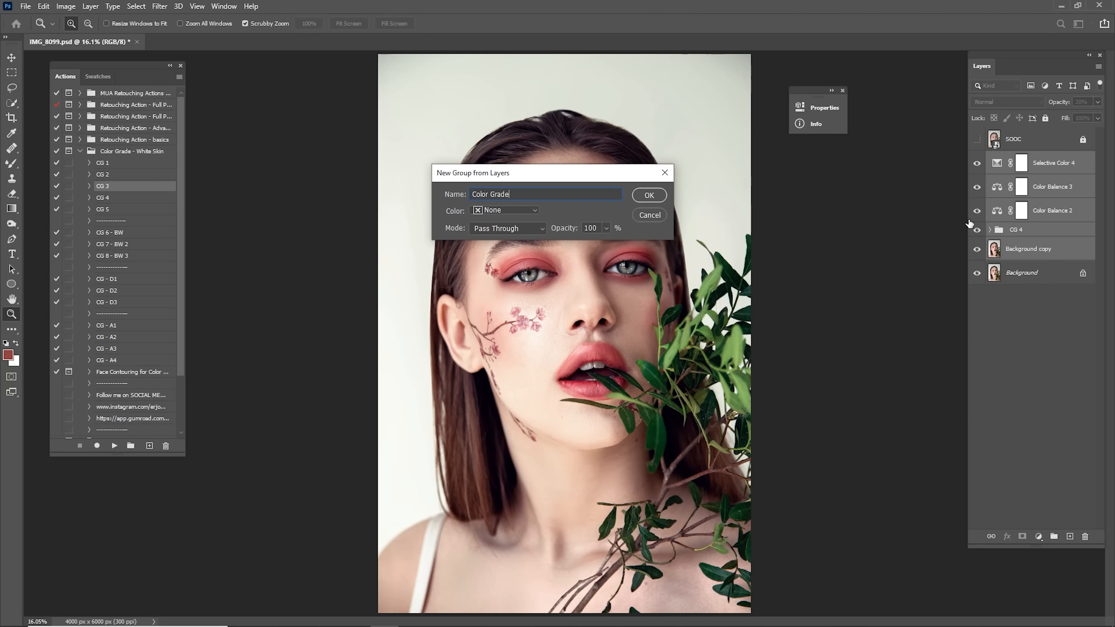
pyautogui.press('Return')
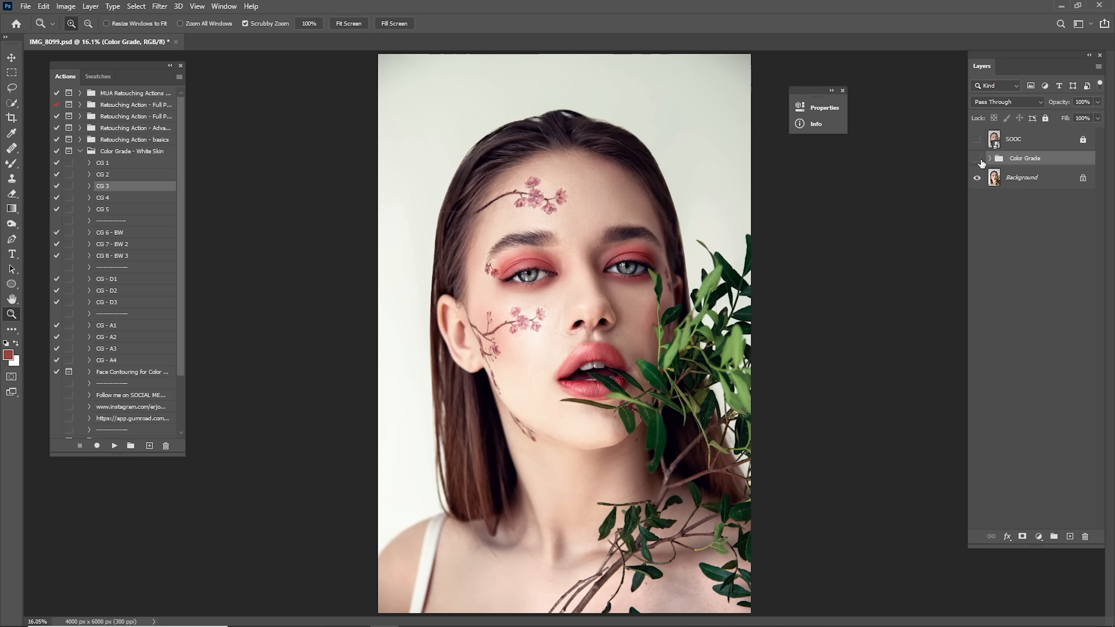
# Compare the portrait with and without the Color Grade group, including a close look at the face
pyautogui.click(980, 161)
pyautogui.moveTo(542, 205); pyautogui.dragTo(779, 238)
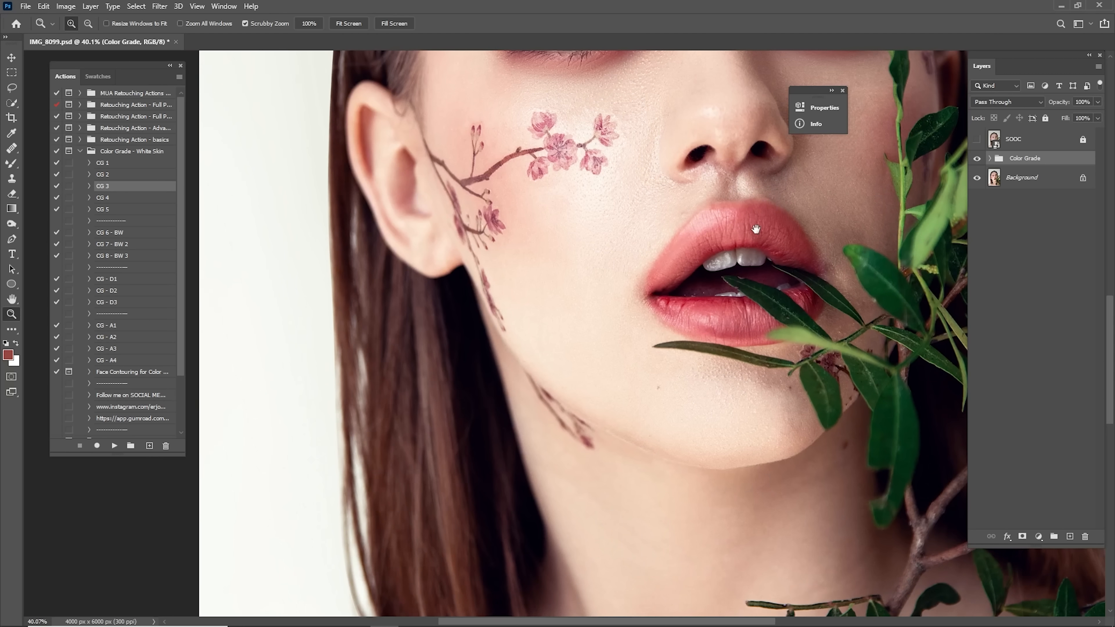
pyautogui.click(977, 159)
pyautogui.click(977, 159)
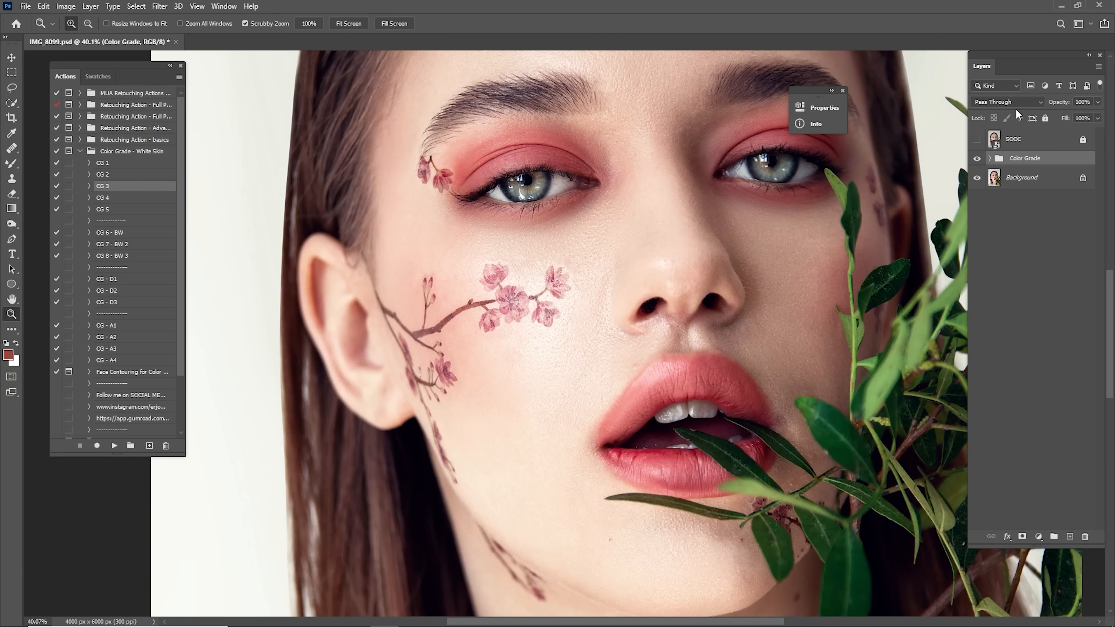
pyautogui.hotkey('ctrl', '0')
# Compare the original SOOC photo, the retouched portrait without the Color Grade group, and the graded version
pyautogui.click(1008, 140)
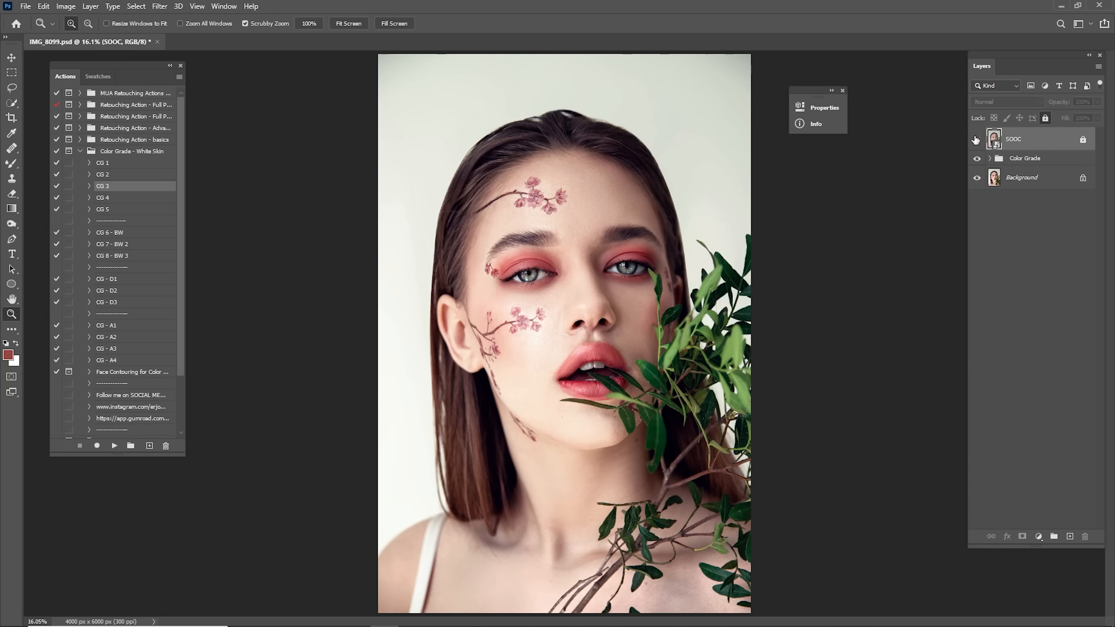
pyautogui.click(976, 140)
pyautogui.click(977, 141)
pyautogui.click(977, 158)
pyautogui.click(977, 140)
pyautogui.click(979, 140)
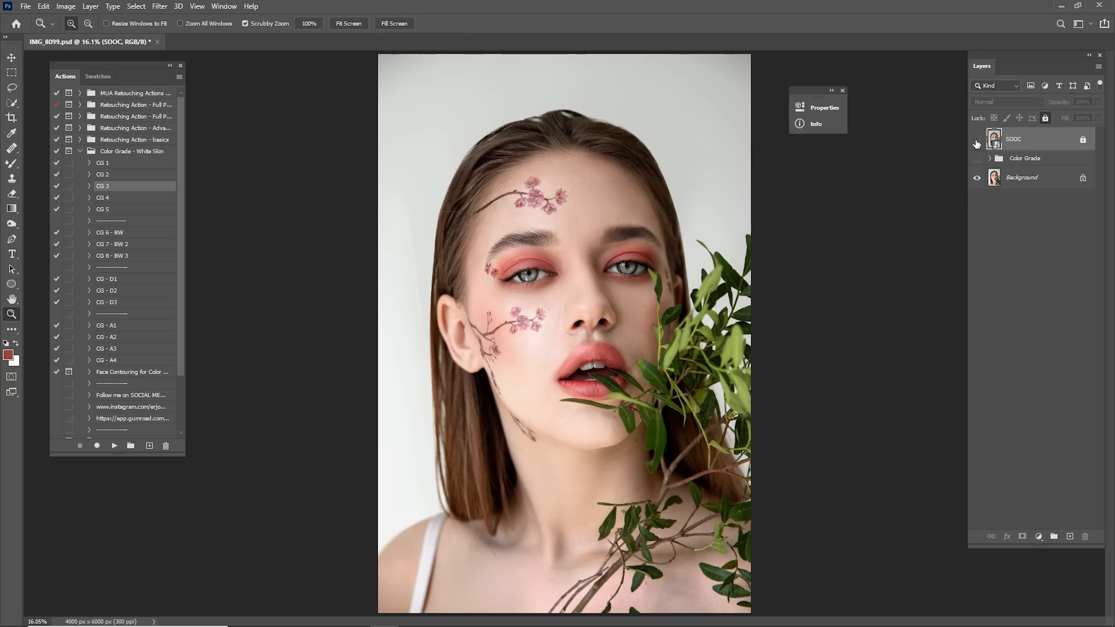
pyautogui.click(978, 158)
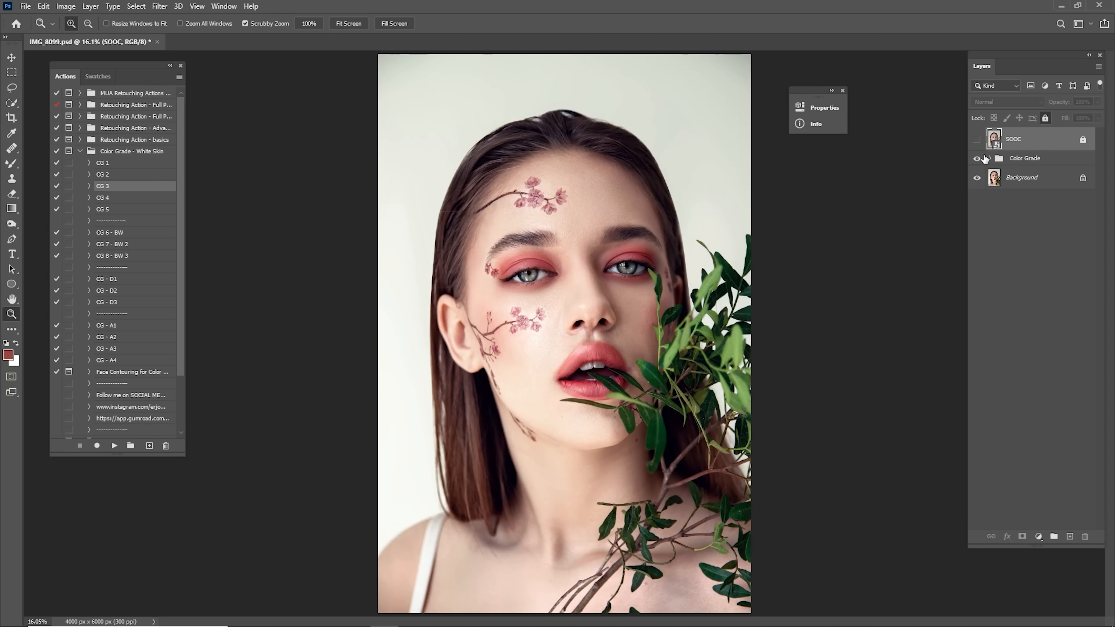
# Compare the whole finished portrait with the original by repeatedly showing and hiding the SOOC layer
pyautogui.click(979, 142)
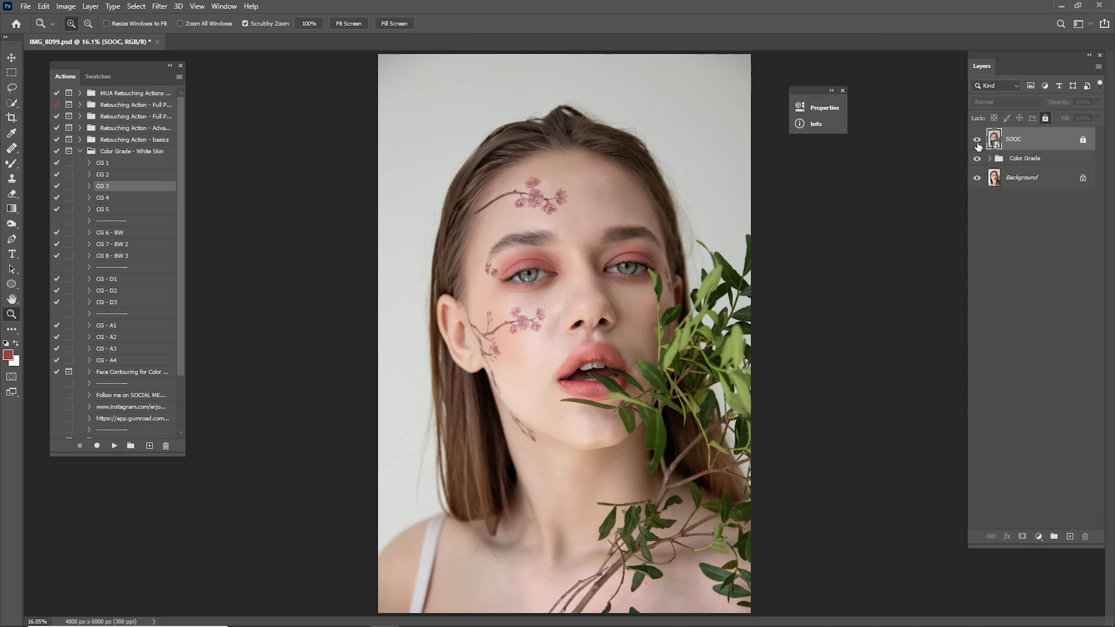
pyautogui.click(978, 142)
pyautogui.click(979, 141)
pyautogui.click(978, 141)
pyautogui.click(979, 141)
pyautogui.click(979, 141)
# Examine the eyes, skin and lips up close, comparing the finished portrait with the SOOC layer
pyautogui.moveTo(568, 239); pyautogui.dragTo(900, 199)
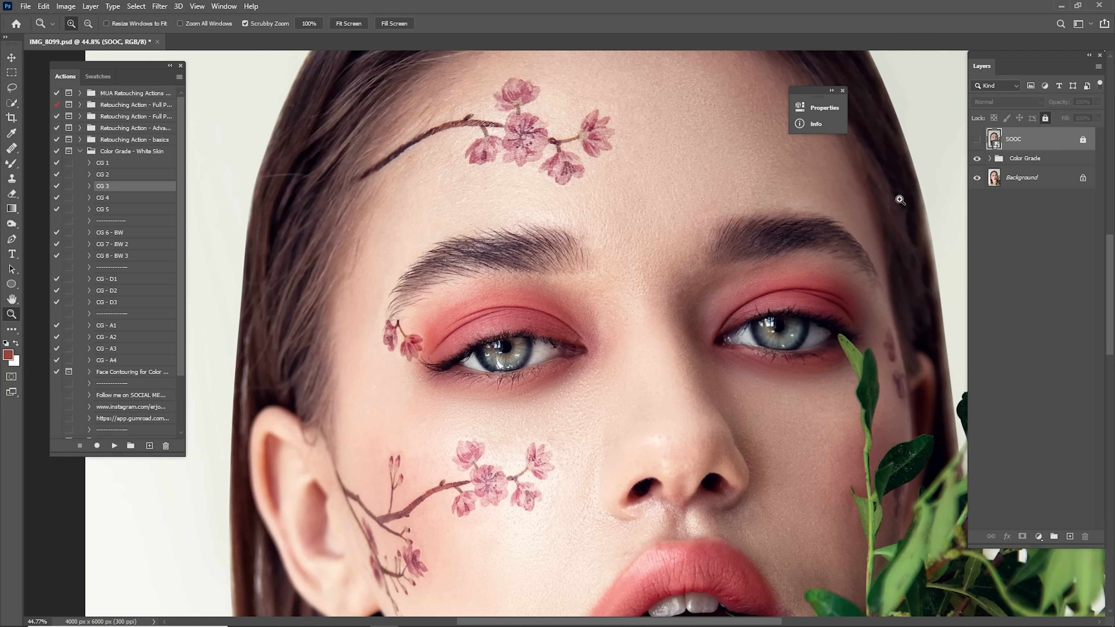
pyautogui.click(977, 142)
pyautogui.click(977, 141)
pyautogui.click(977, 142)
pyautogui.hotkey('ctrl', '0')
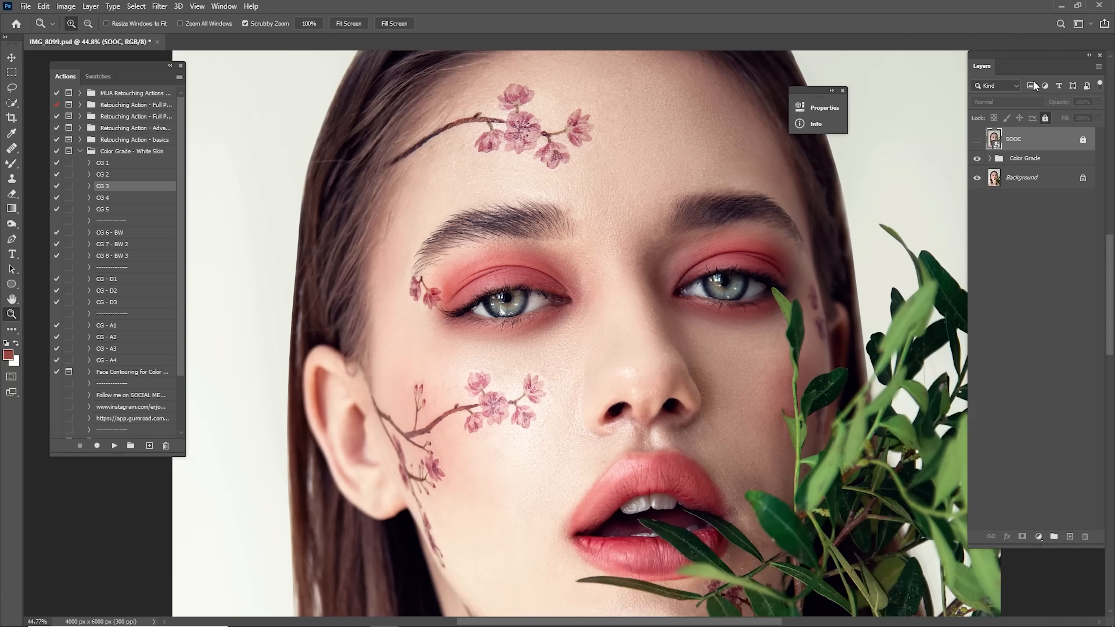